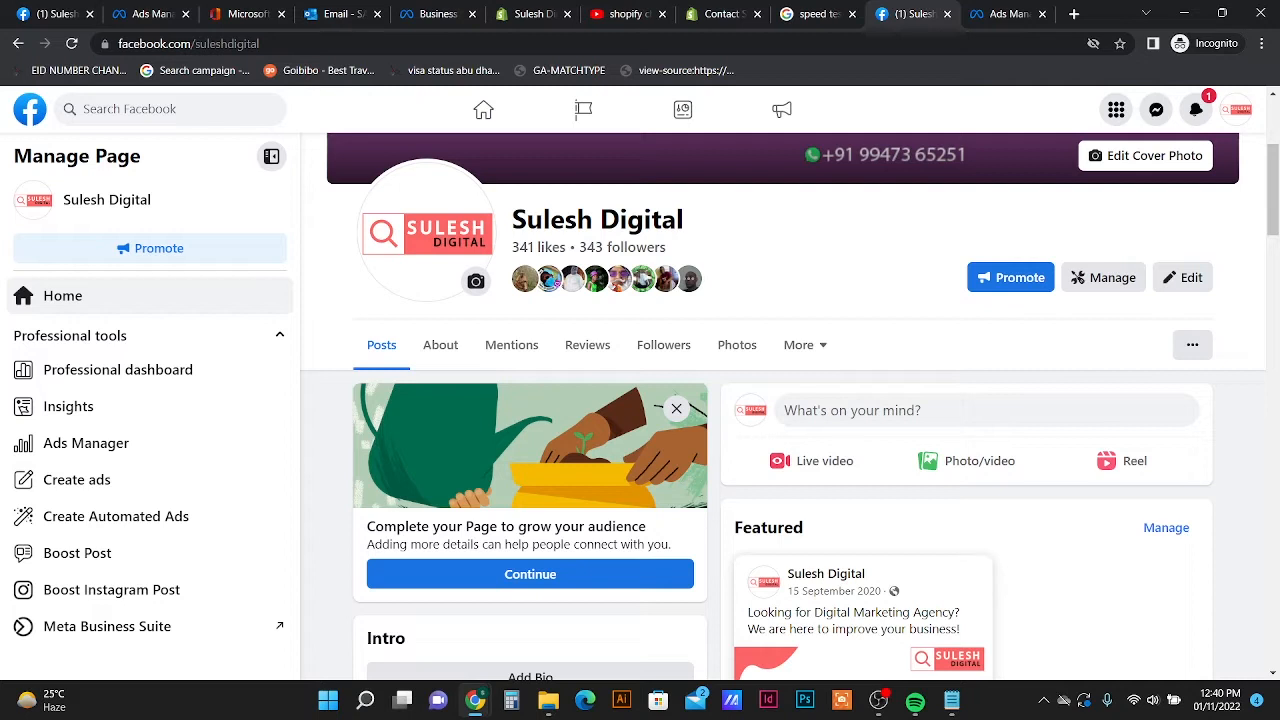
- Load facebook.com/adsmanager in a new browser tab and dismiss the terms update notice
{"action": "left_click", "coordinate": [1074, 14]}
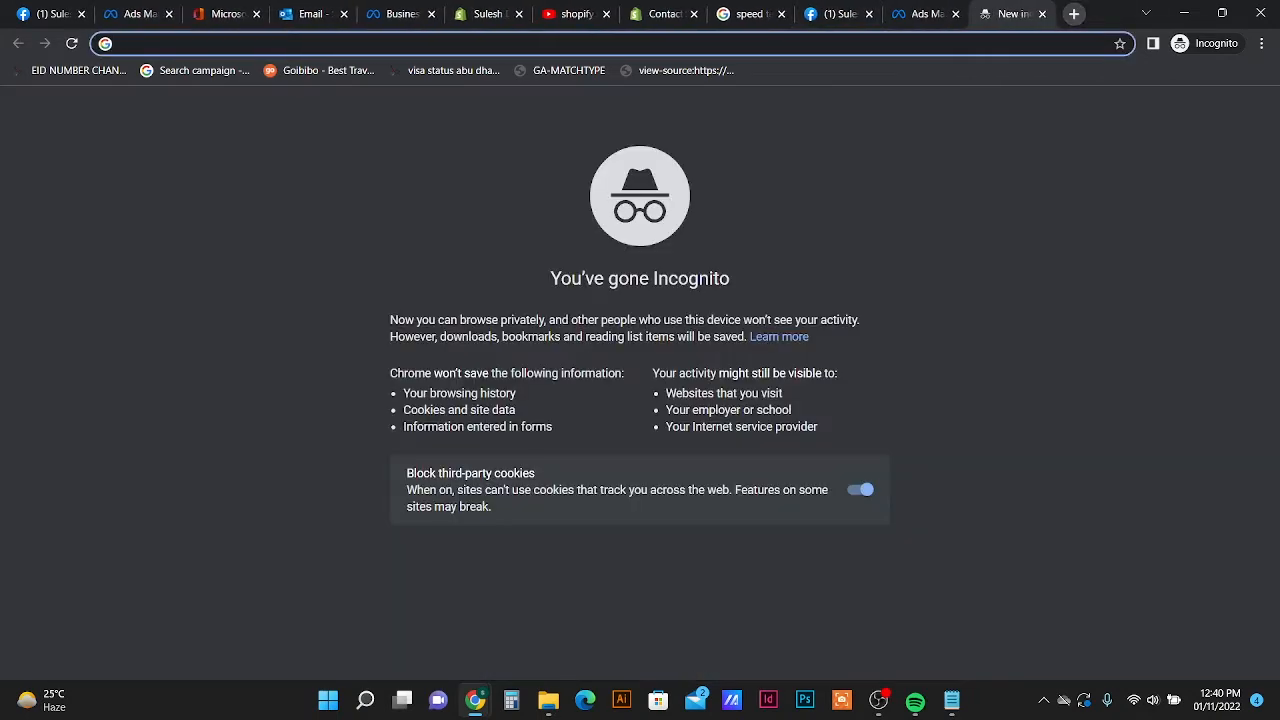
{"action": "type", "text": "v"}
{"action": "key", "text": "BackSpace"}
{"action": "type", "text": "facebook.com/adsmanager"}
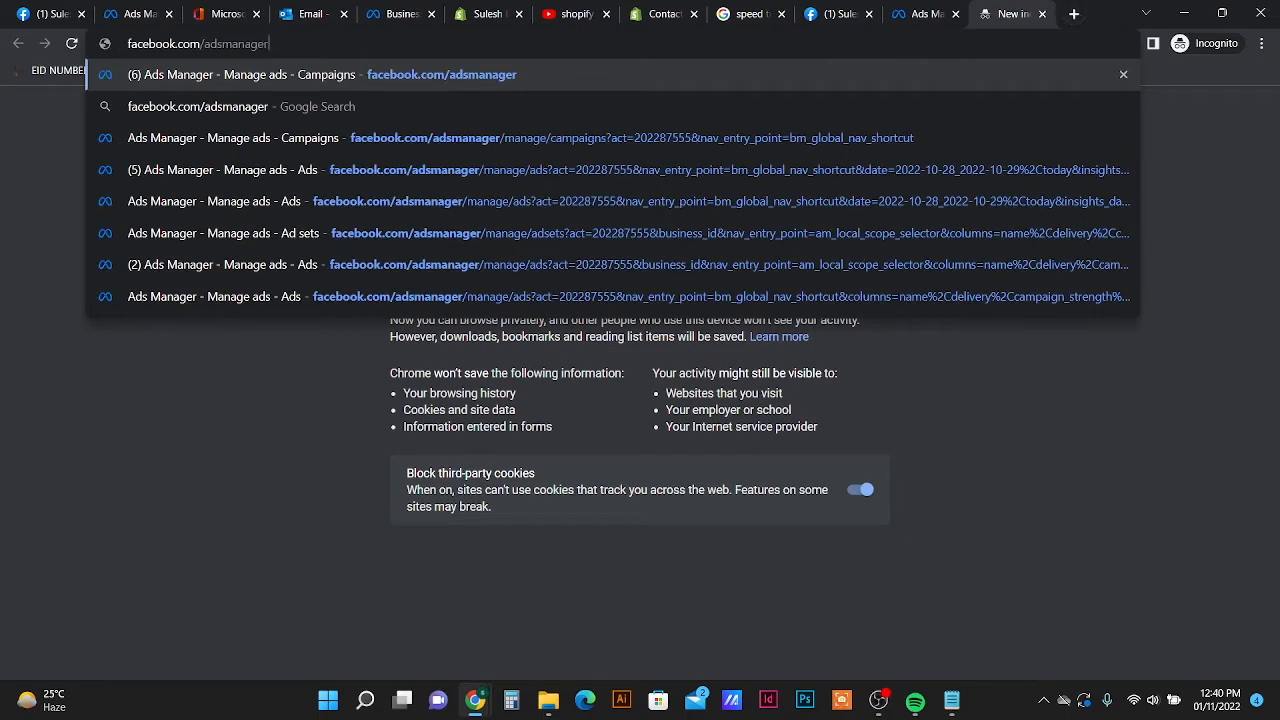
{"action": "key", "text": "Return"}
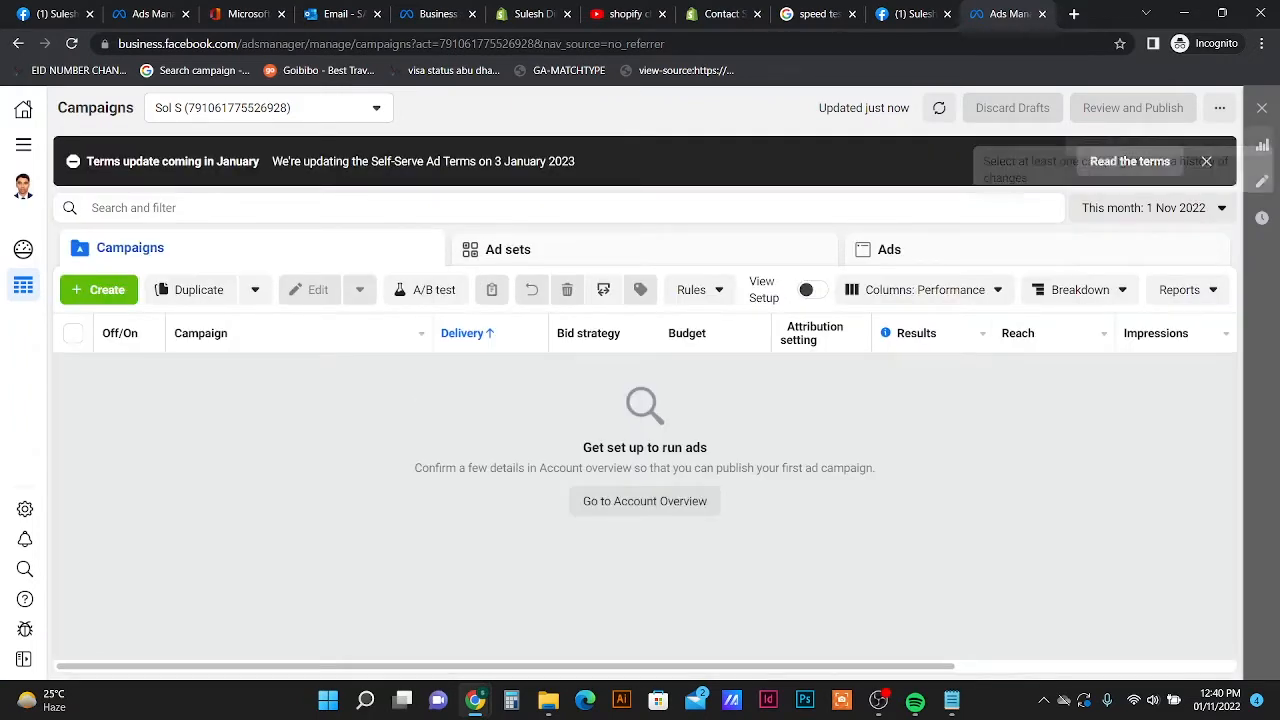
{"action": "left_click", "coordinate": [1206, 161]}
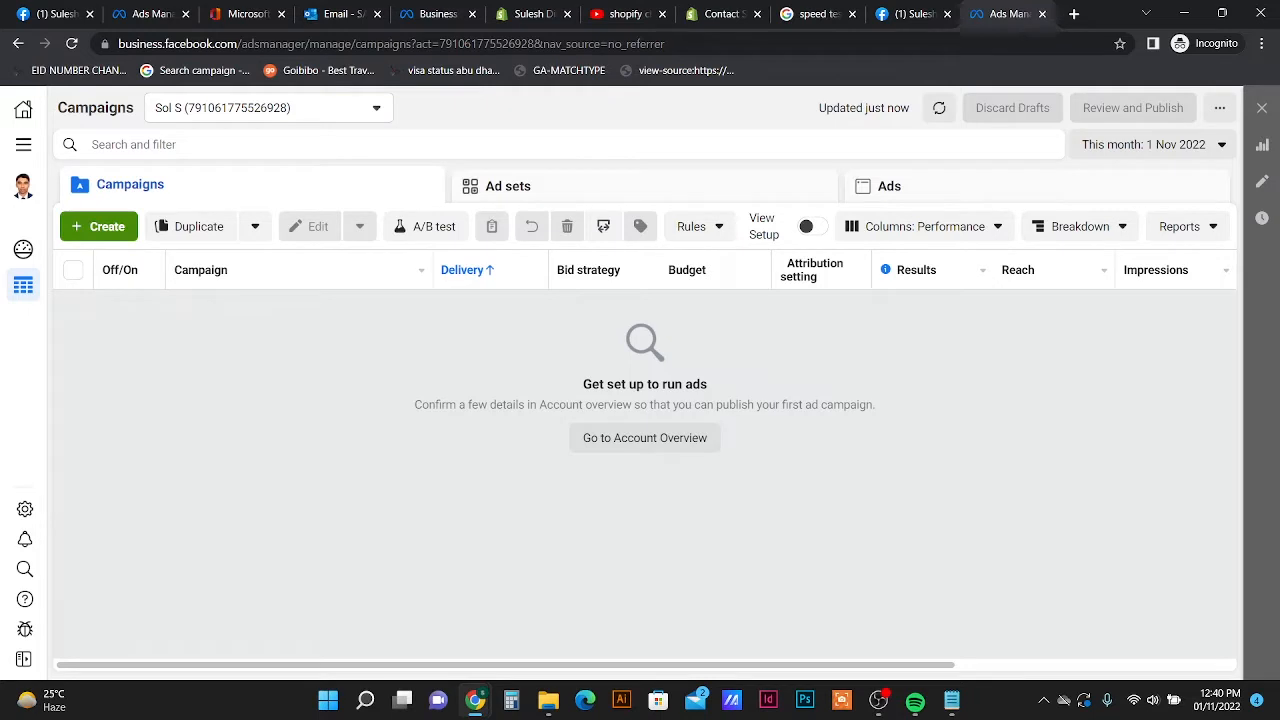
- Create a new campaign with the Traffic objective
{"action": "left_click", "coordinate": [98, 226]}
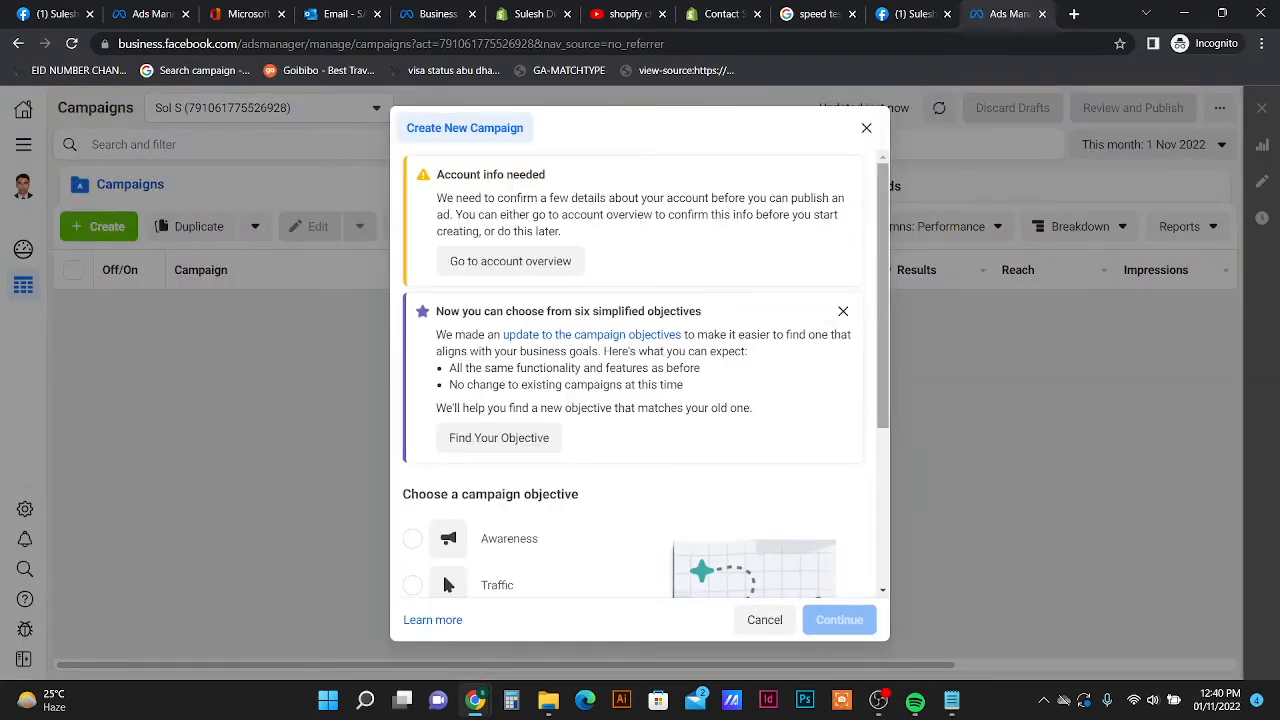
{"action": "left_click_drag", "start_coordinate": [883, 295], "coordinate": [883, 451]}
{"action": "mouse_move", "coordinate": [560, 274]}
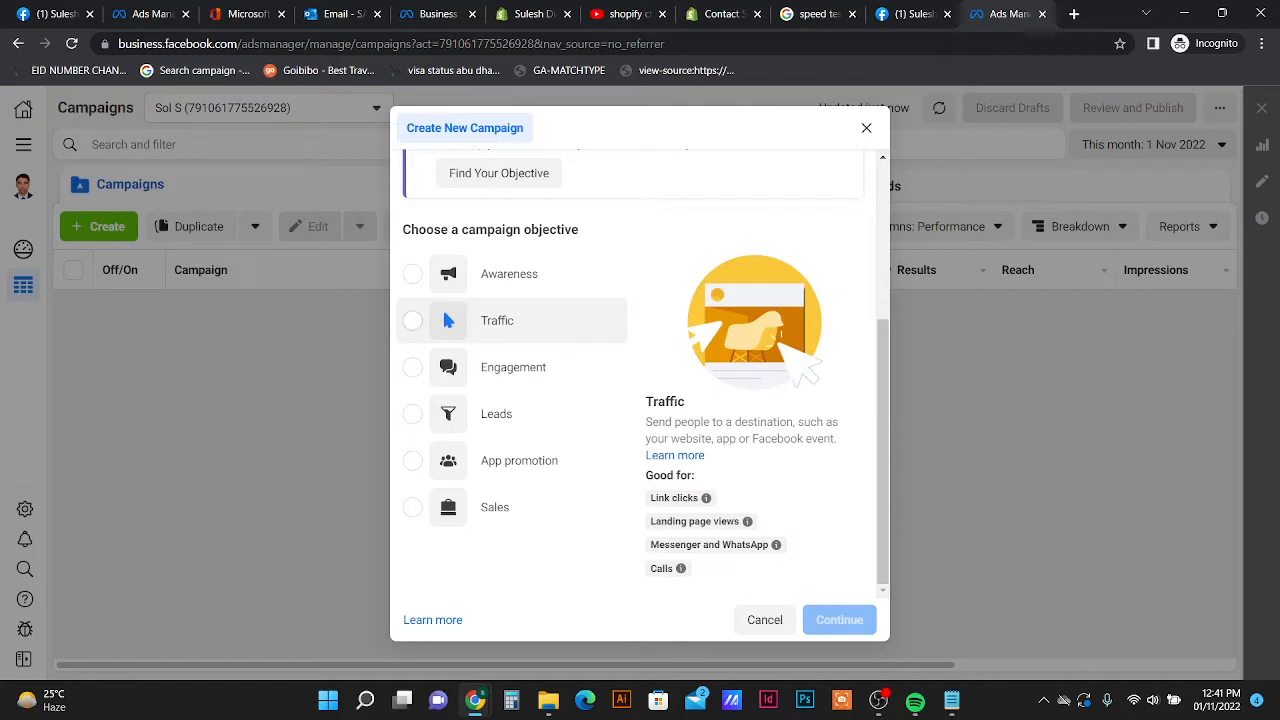
{"action": "left_click", "coordinate": [510, 320]}
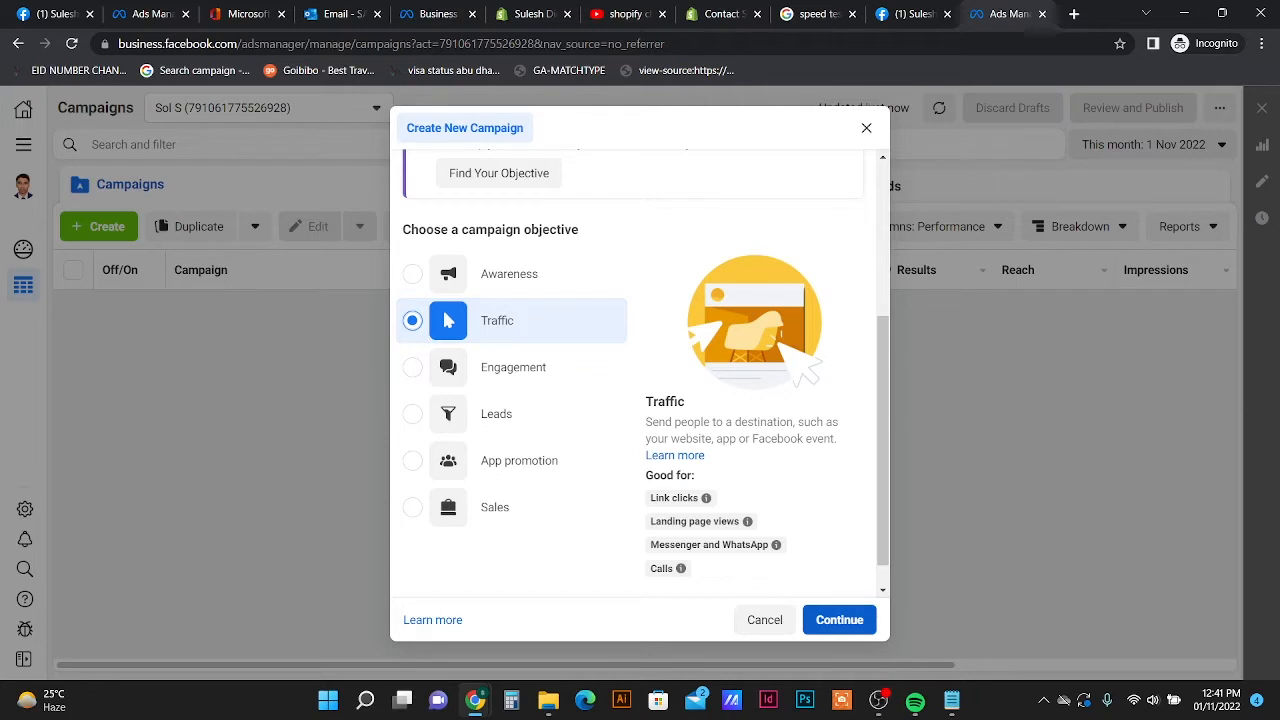
{"action": "left_click", "coordinate": [839, 620]}
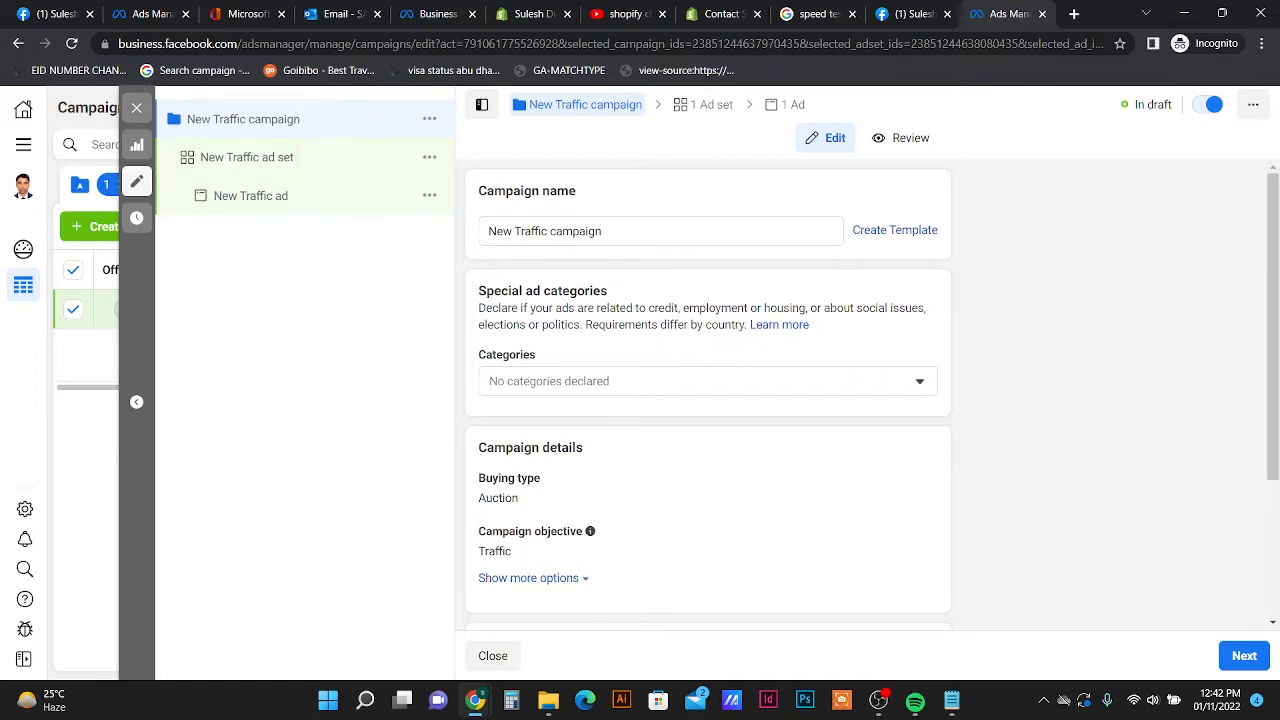
- Rename the campaign as WT-DMC-UAE-15%
{"action": "triple_click", "coordinate": [546, 231]}
{"action": "key", "text": "BackSpace"}
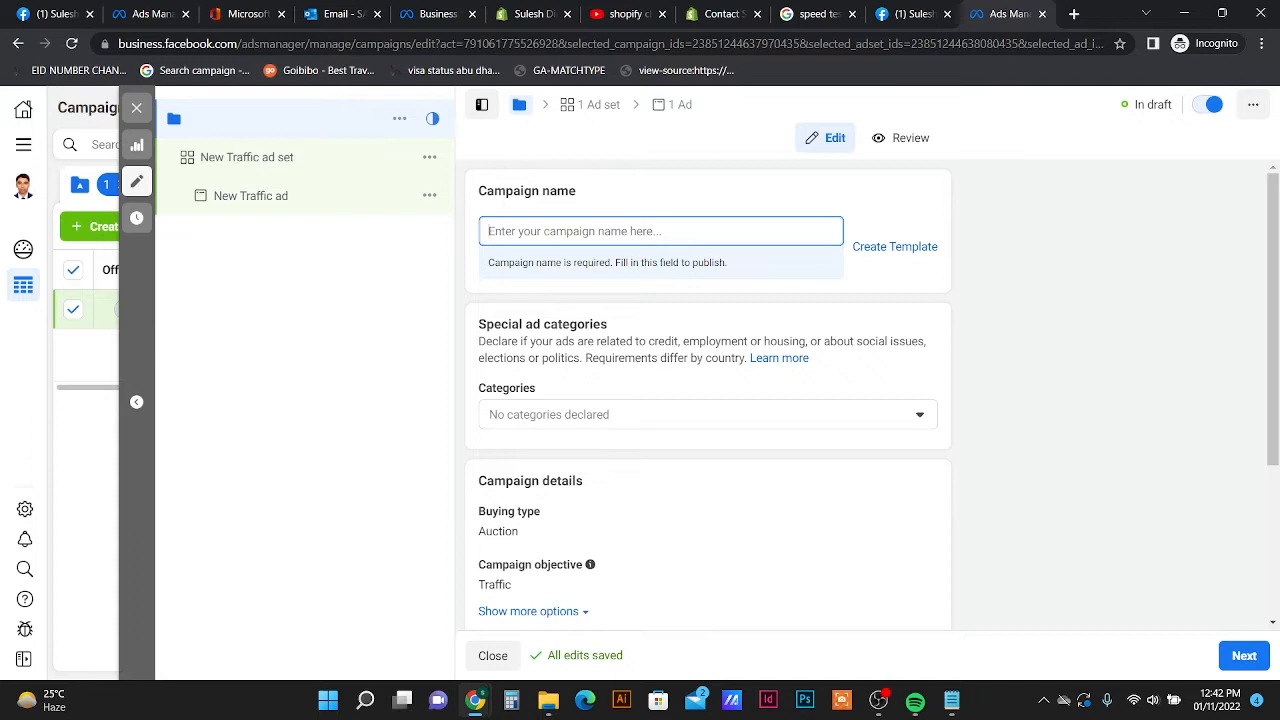
{"action": "type", "text": "WT"}
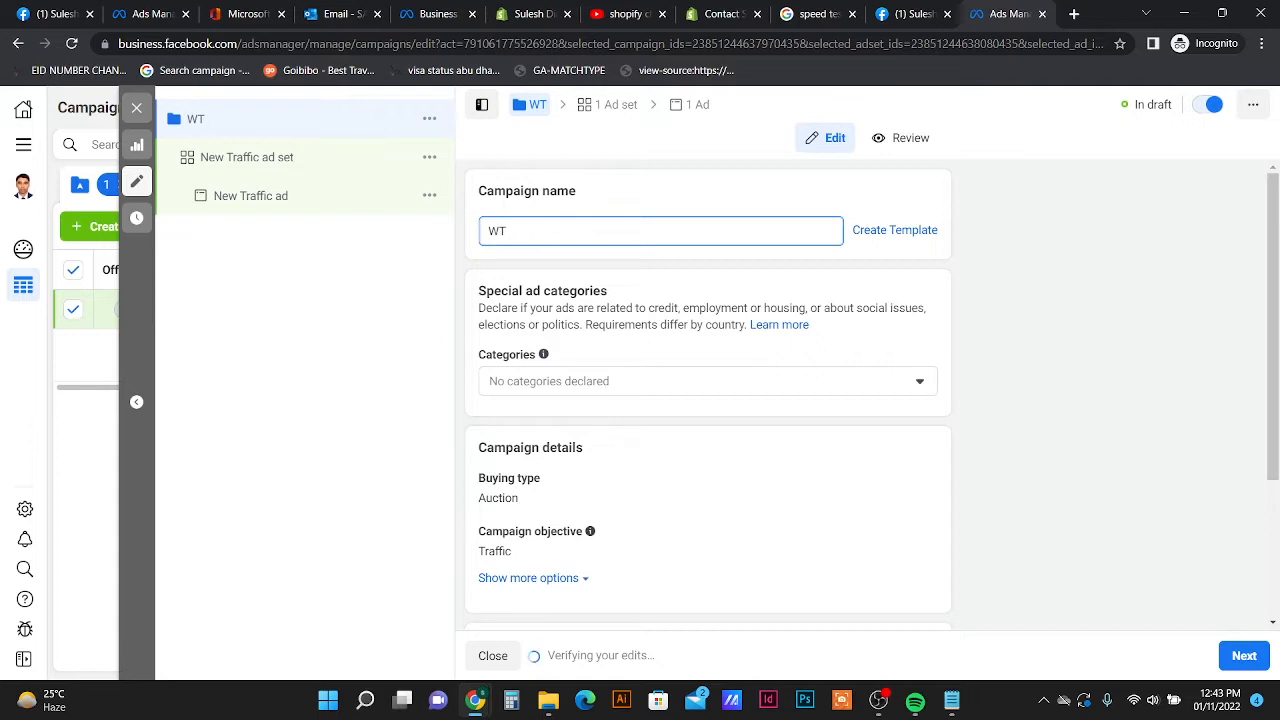
{"action": "type", "text": "-"}
{"action": "type", "text": "DC"}
{"action": "key", "text": "BackSpace"}
{"action": "type", "text": "MC"}
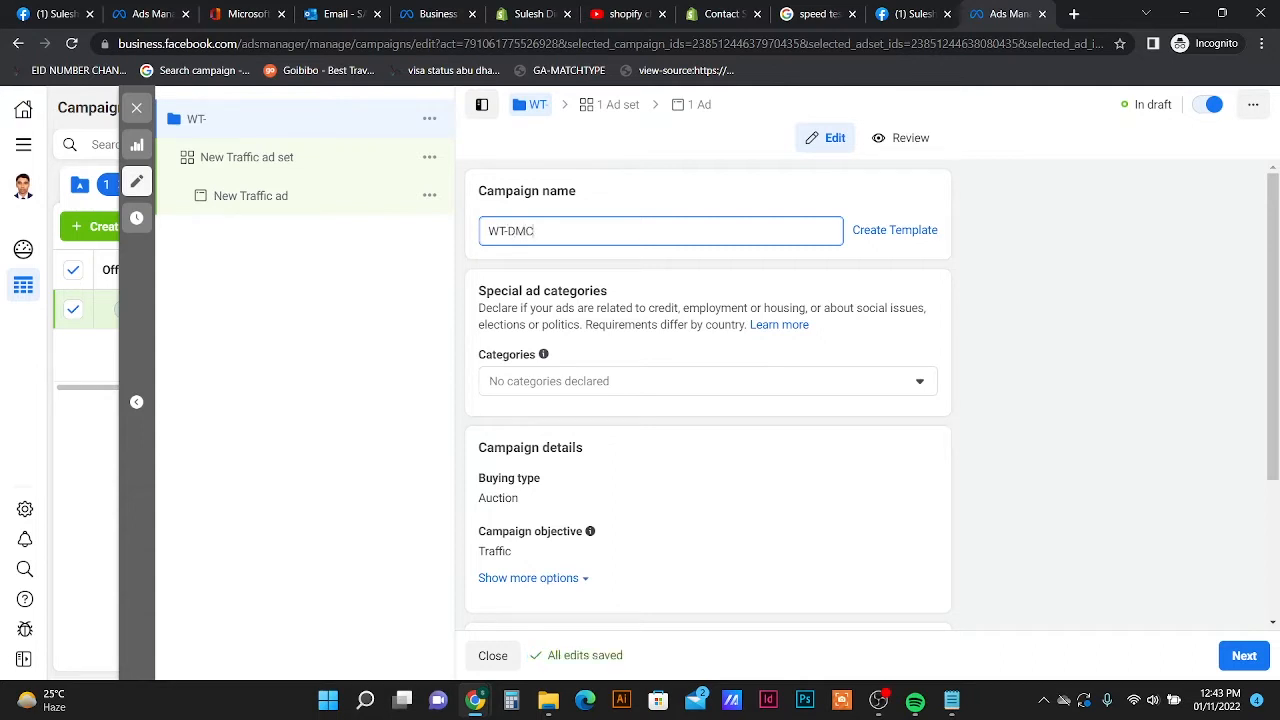
{"action": "type", "text": "-"}
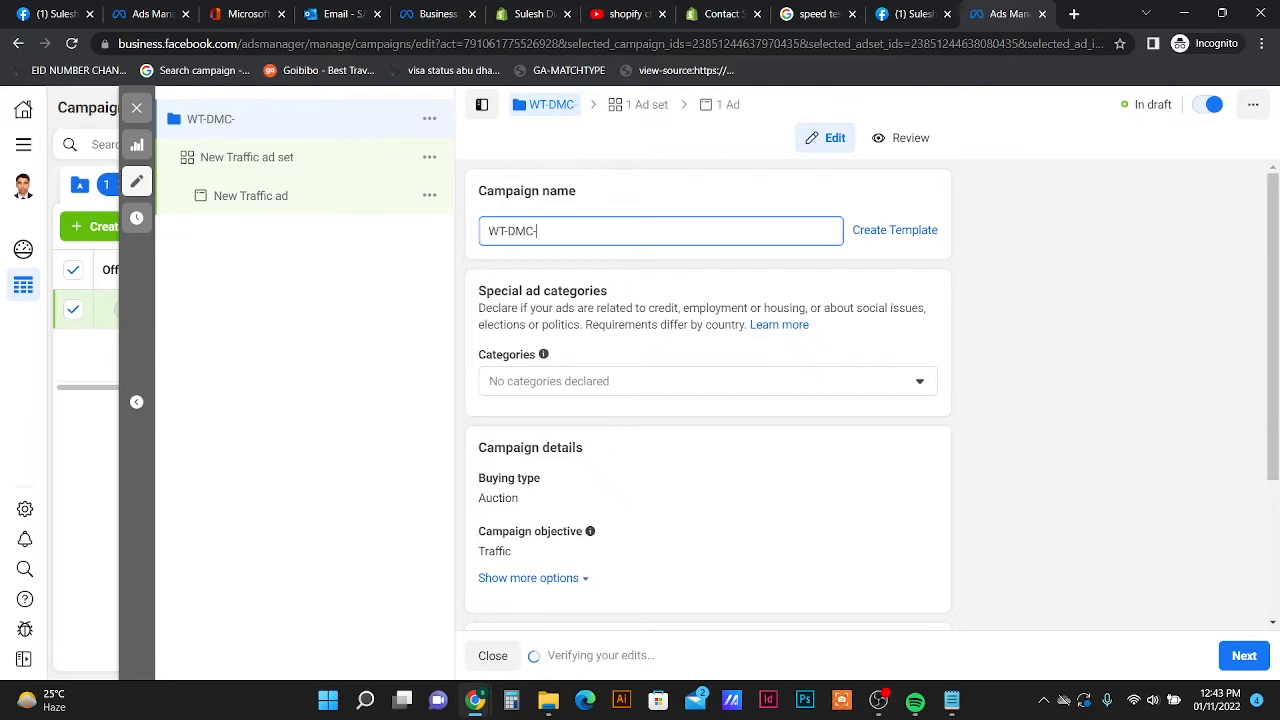
{"action": "type", "text": "UAE"}
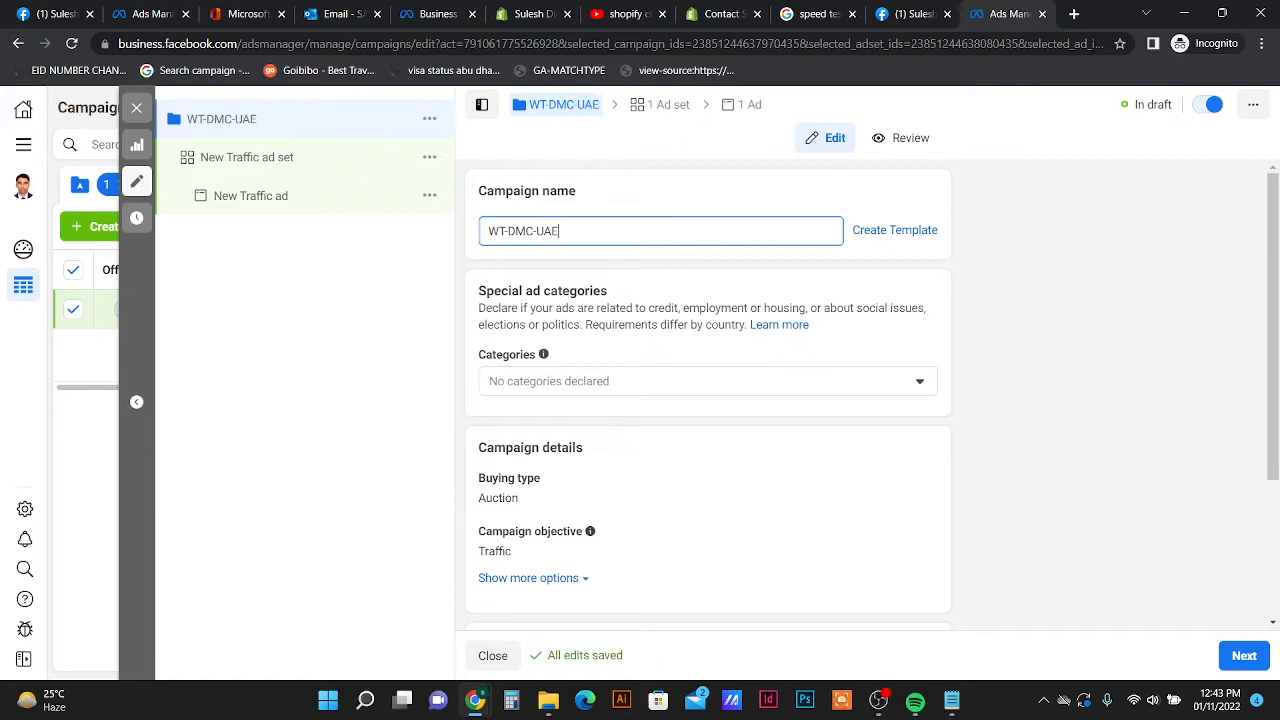
{"action": "type", "text": "-"}
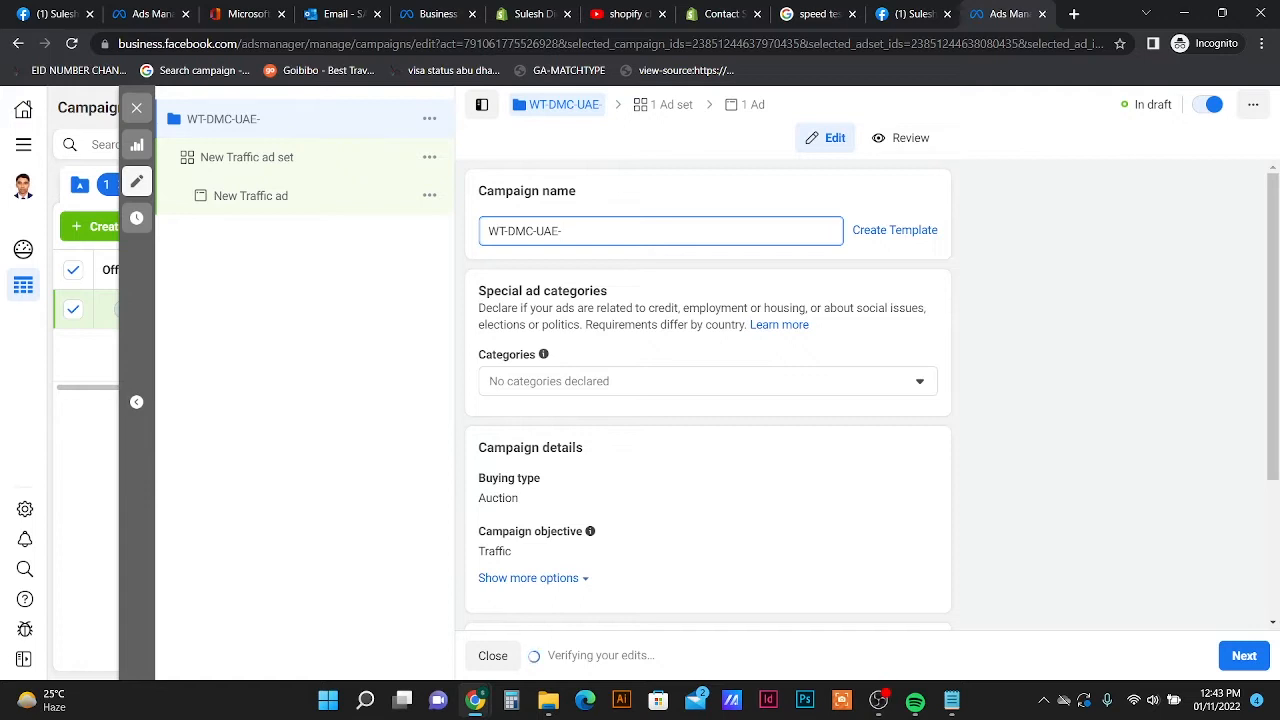
{"action": "type", "text": "15%"}
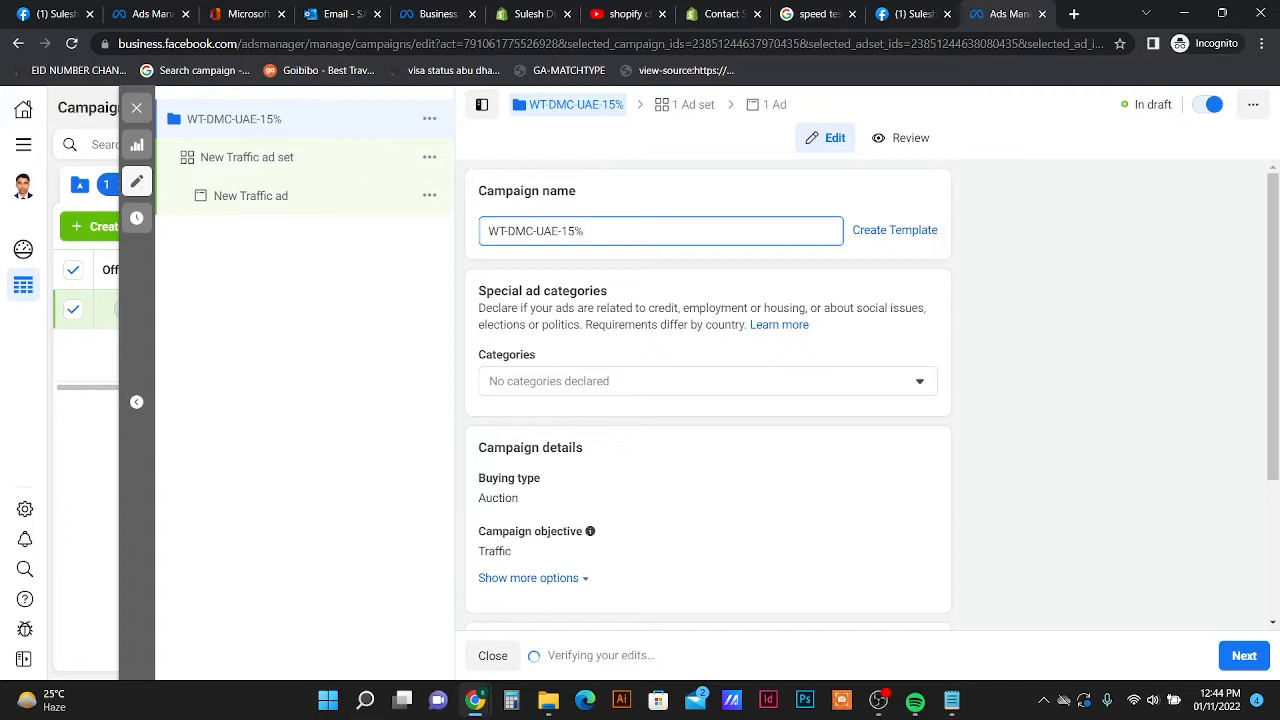
- Turn on Advantage campaign budget for the campaign
{"action": "scroll", "coordinate": [700, 405], "scroll_direction": "down", "scroll_amount": 1}
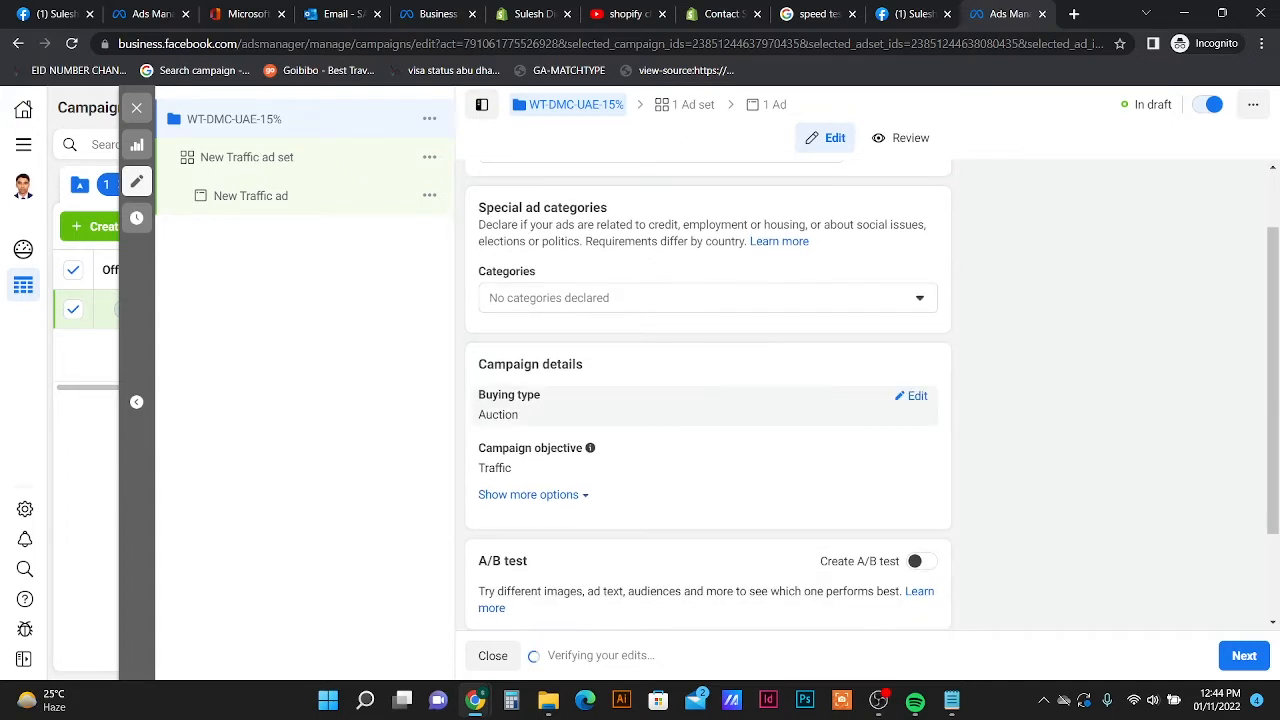
{"action": "scroll", "coordinate": [700, 405], "scroll_direction": "down", "scroll_amount": 2}
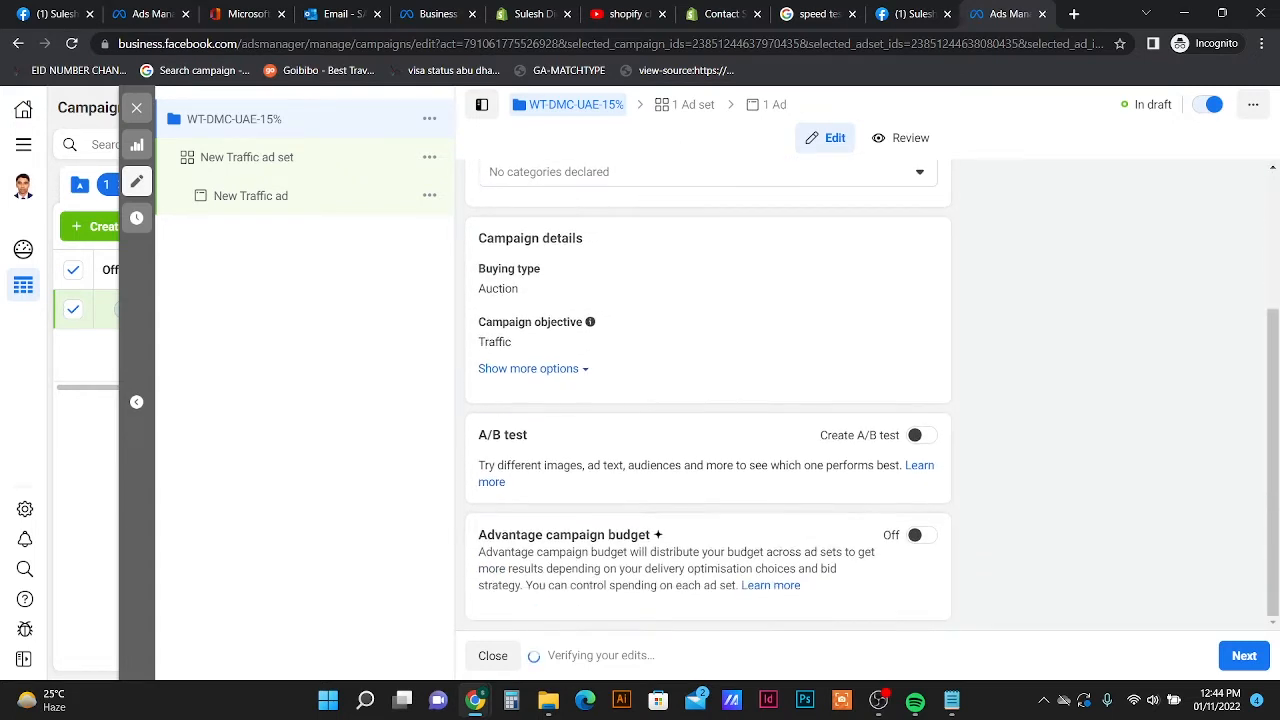
{"action": "scroll", "coordinate": [700, 440], "scroll_direction": "up", "scroll_amount": 2}
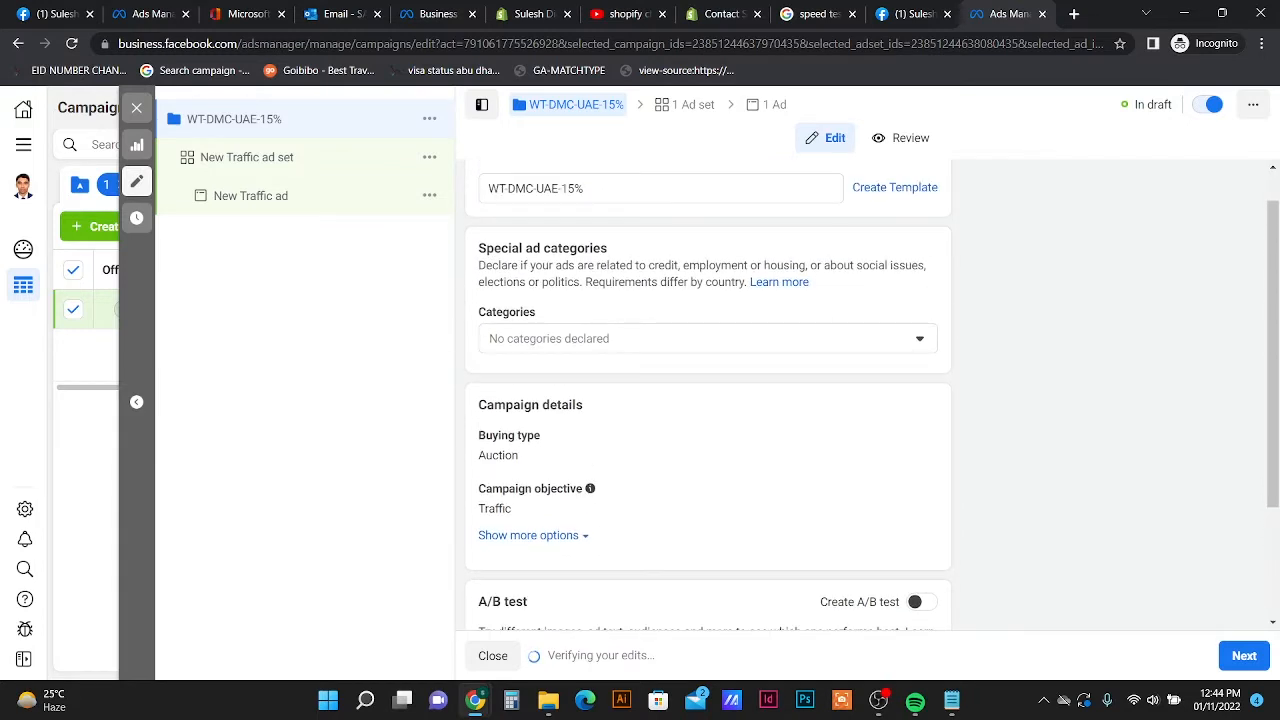
{"action": "scroll", "coordinate": [708, 400], "scroll_direction": "down", "scroll_amount": 2}
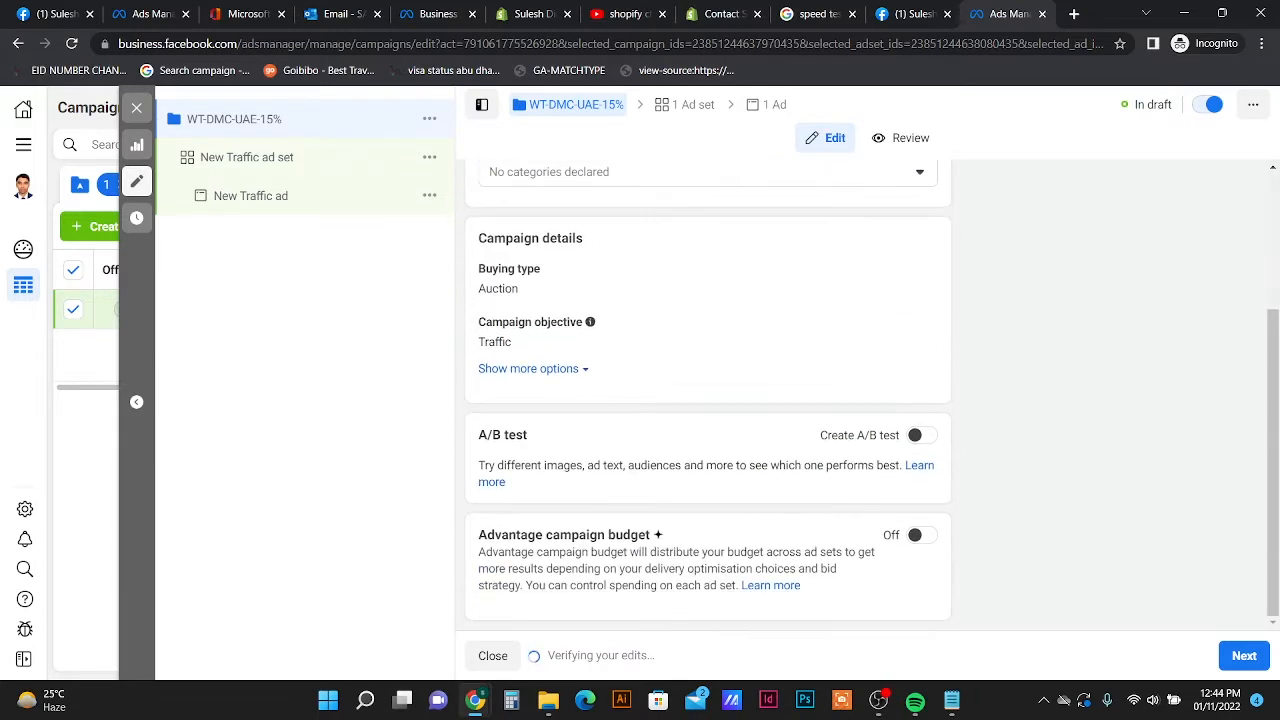
{"action": "left_click", "coordinate": [914, 535]}
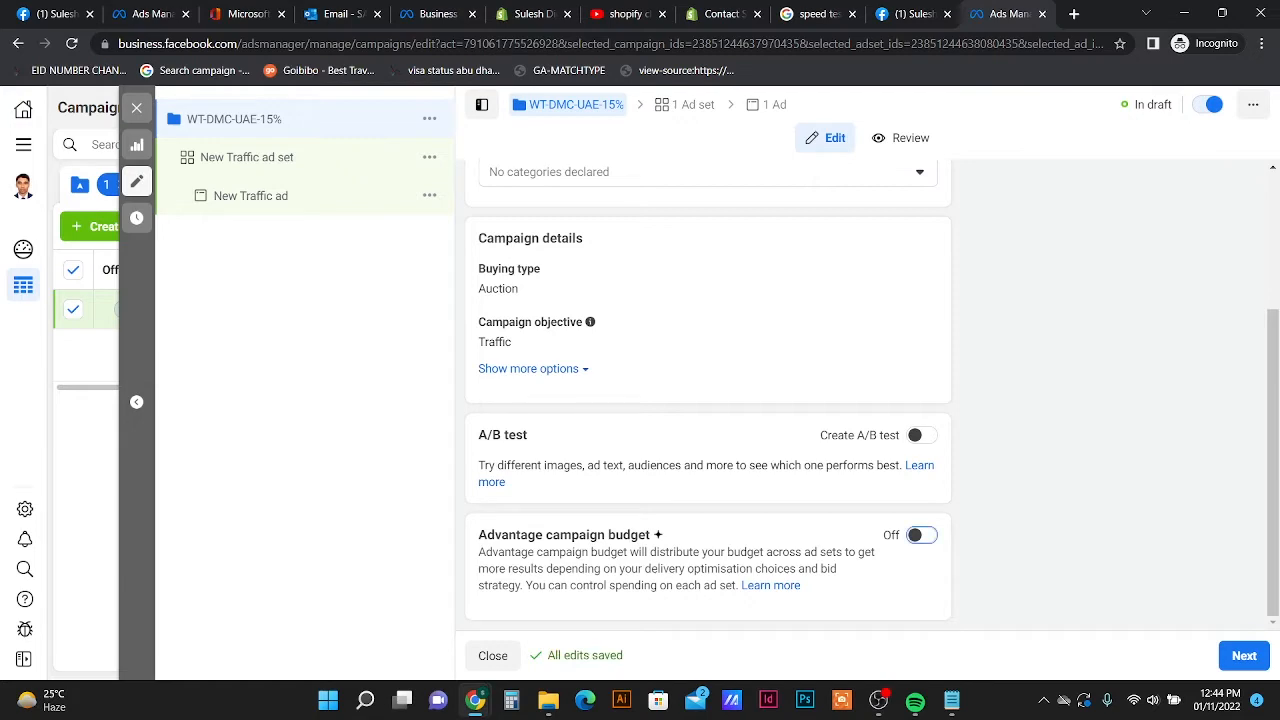
{"action": "scroll", "coordinate": [914, 535], "scroll_direction": "down", "scroll_amount": 2}
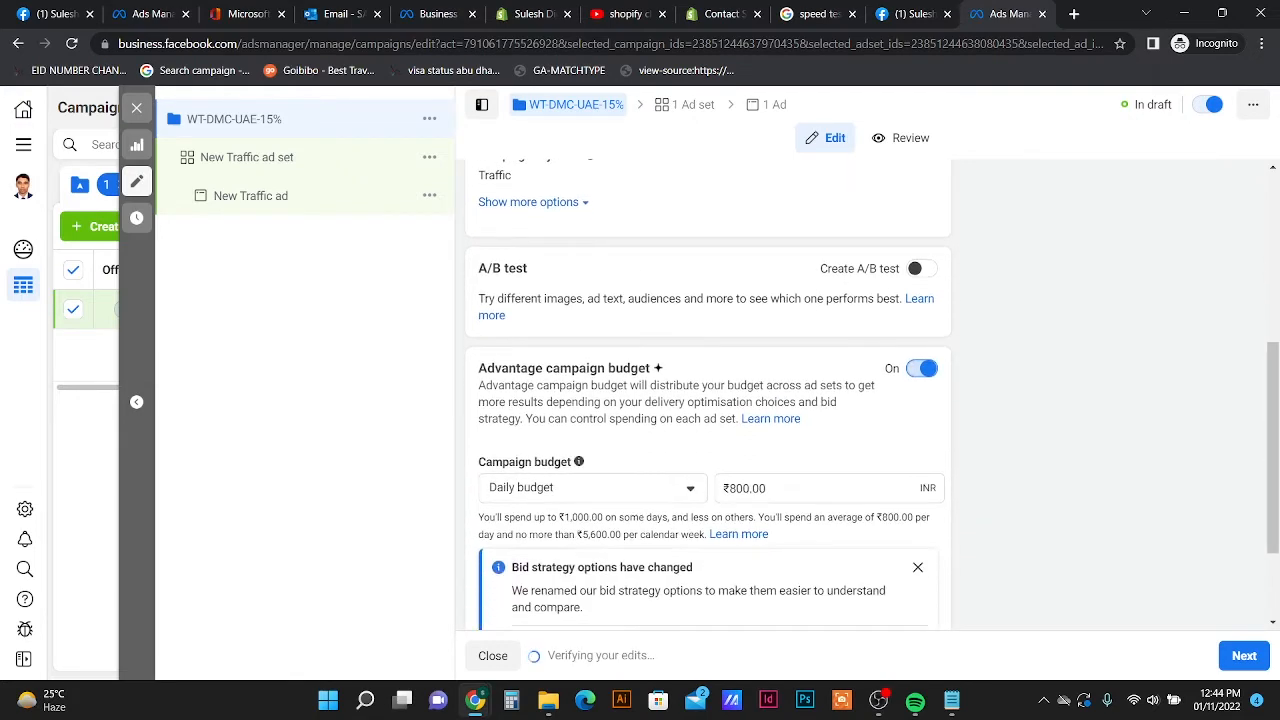
{"action": "left_click", "coordinate": [921, 369]}
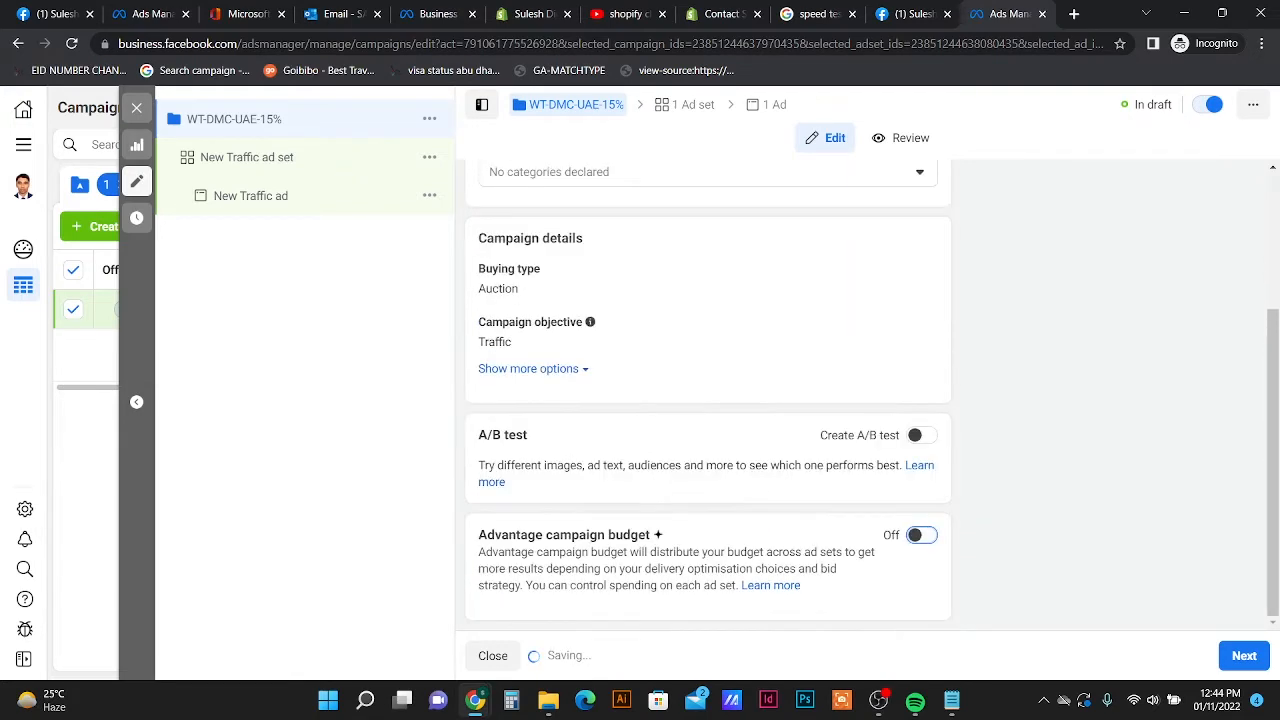
{"action": "left_click", "coordinate": [921, 535]}
{"action": "scroll", "coordinate": [921, 535], "scroll_direction": "down", "scroll_amount": 3}
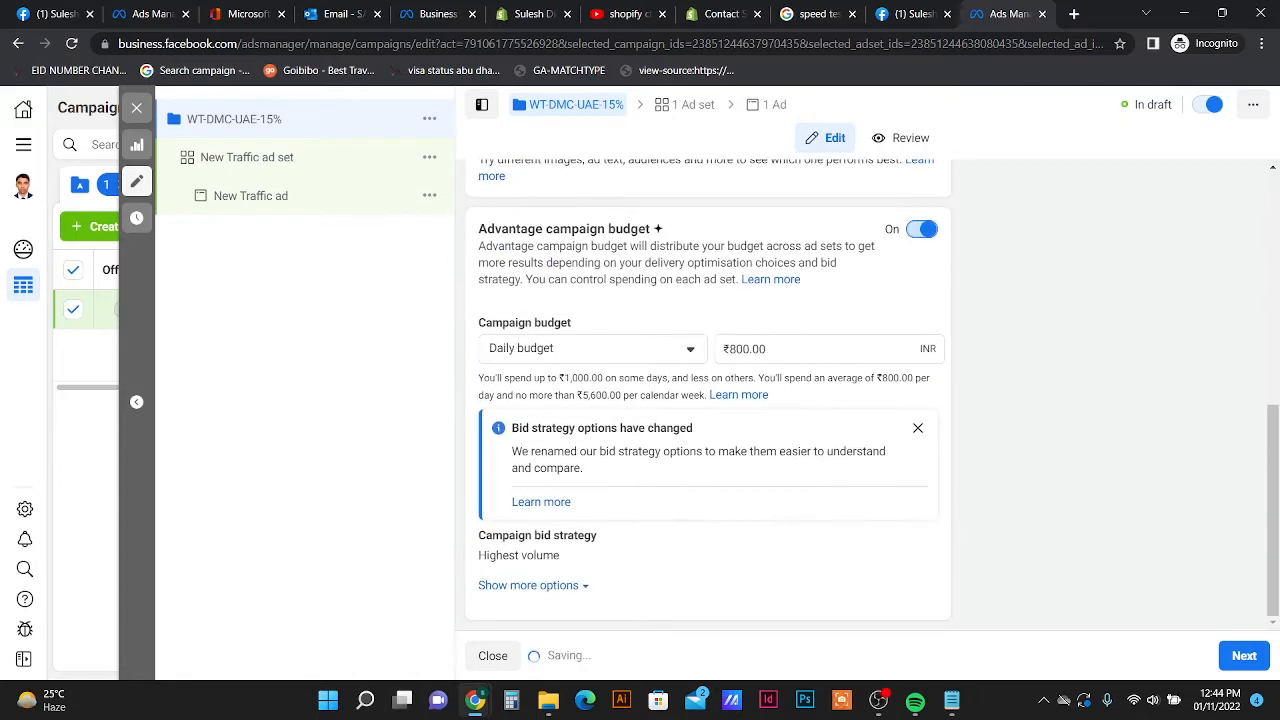
- Try the Lifetime budget type in place of Daily budget, and switch Advantage campaign budget back off
{"action": "left_click", "coordinate": [592, 349]}
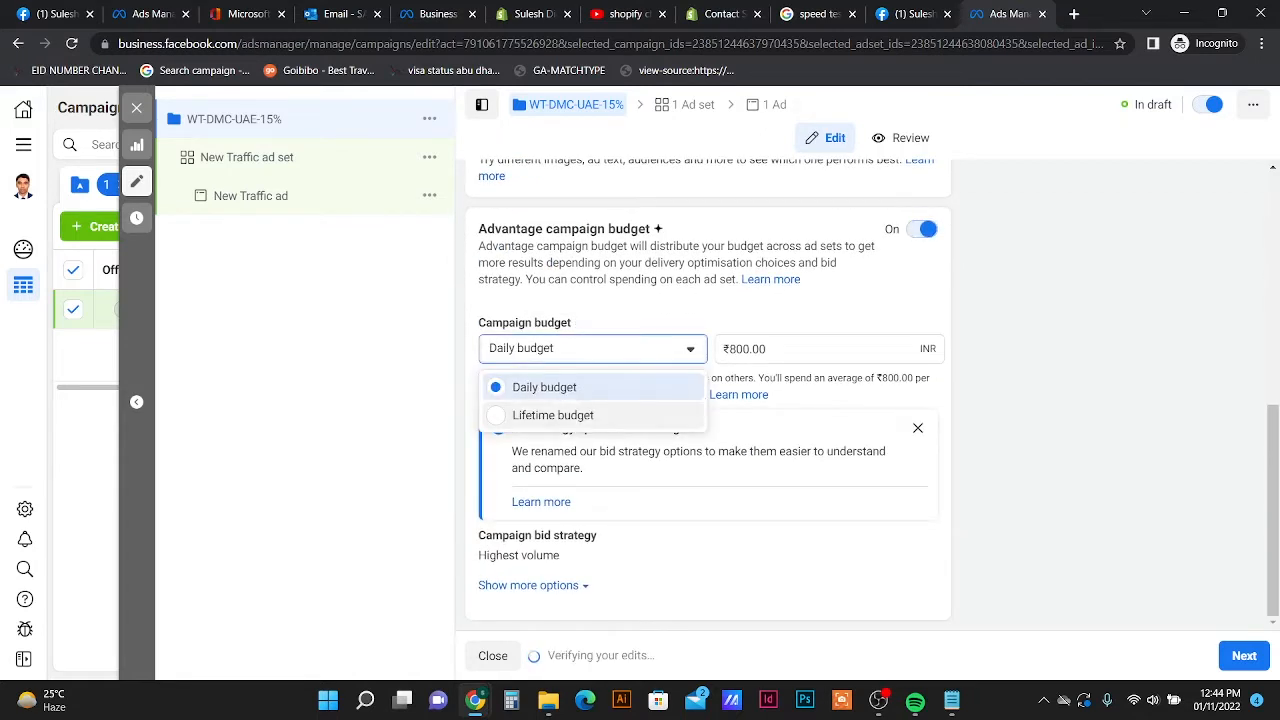
{"action": "left_click", "coordinate": [553, 415]}
{"action": "left_click", "coordinate": [592, 349]}
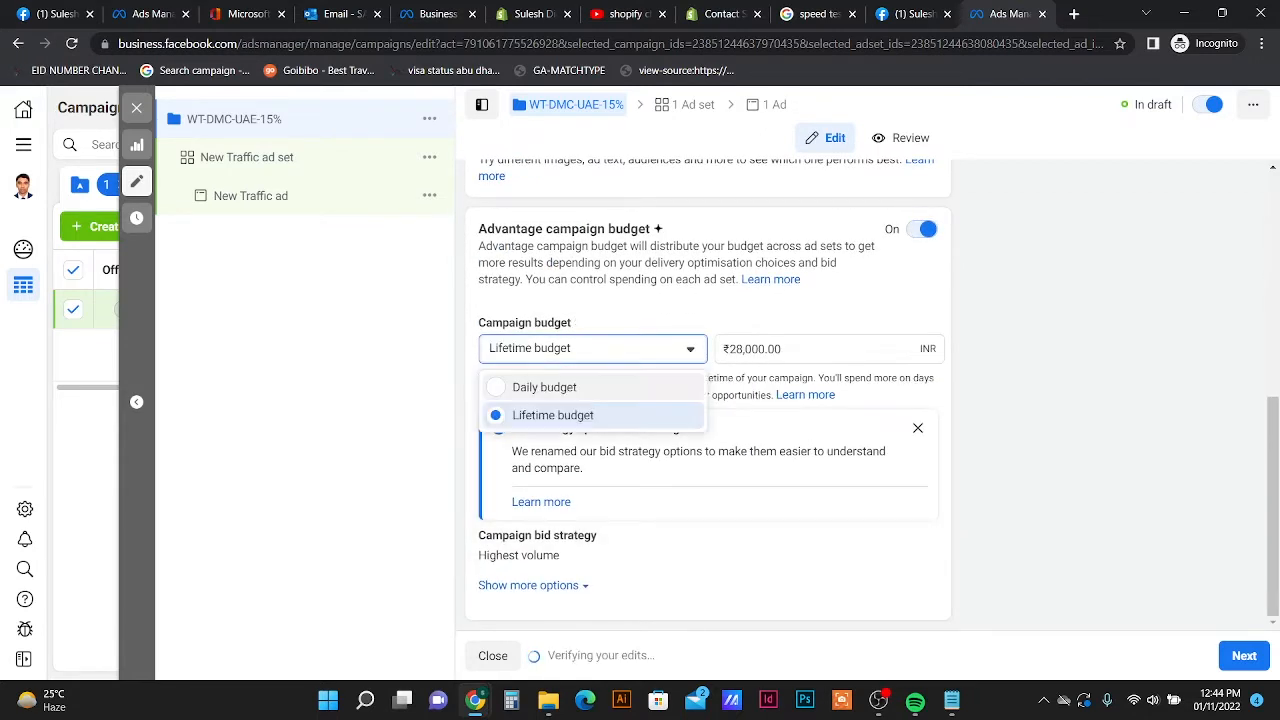
{"action": "left_click", "coordinate": [544, 387]}
{"action": "left_click", "coordinate": [920, 229]}
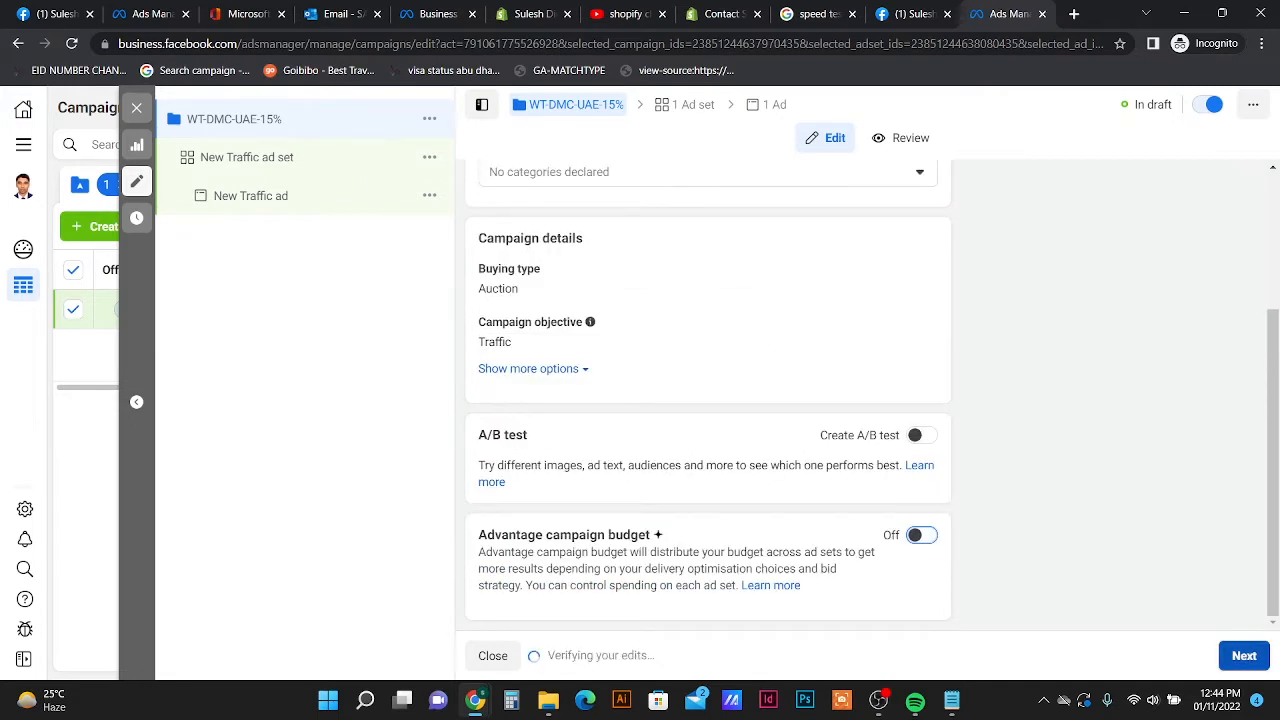
- Continue from the campaign settings to the ad set settings
{"action": "left_click", "coordinate": [1244, 655]}
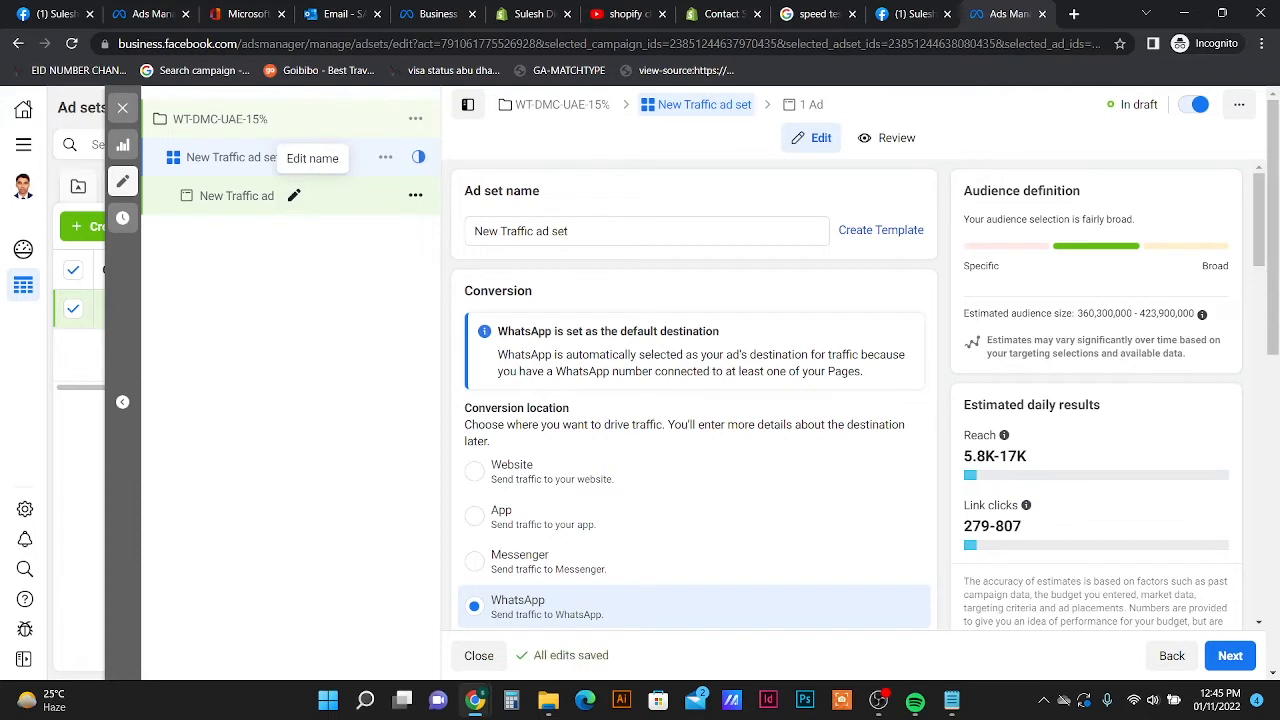
{"action": "left_click_drag", "start_coordinate": [590, 231], "coordinate": [300, 205]}
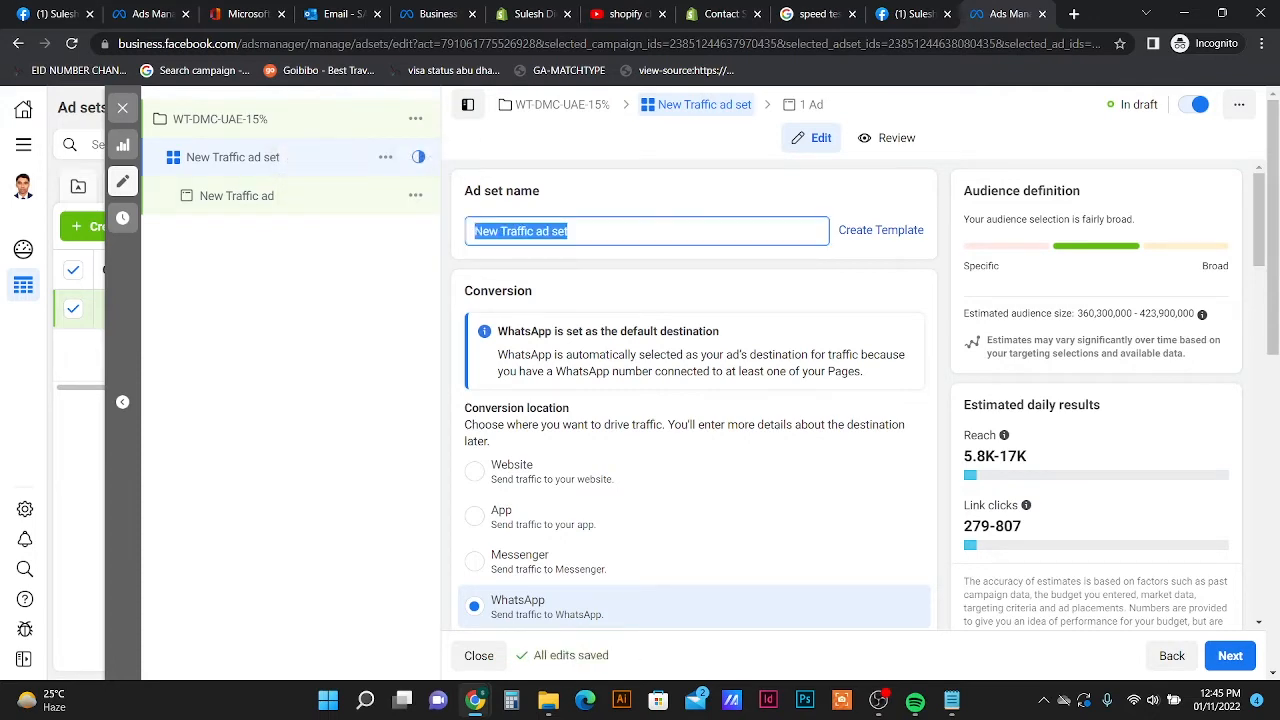
{"action": "left_click", "coordinate": [300, 300]}
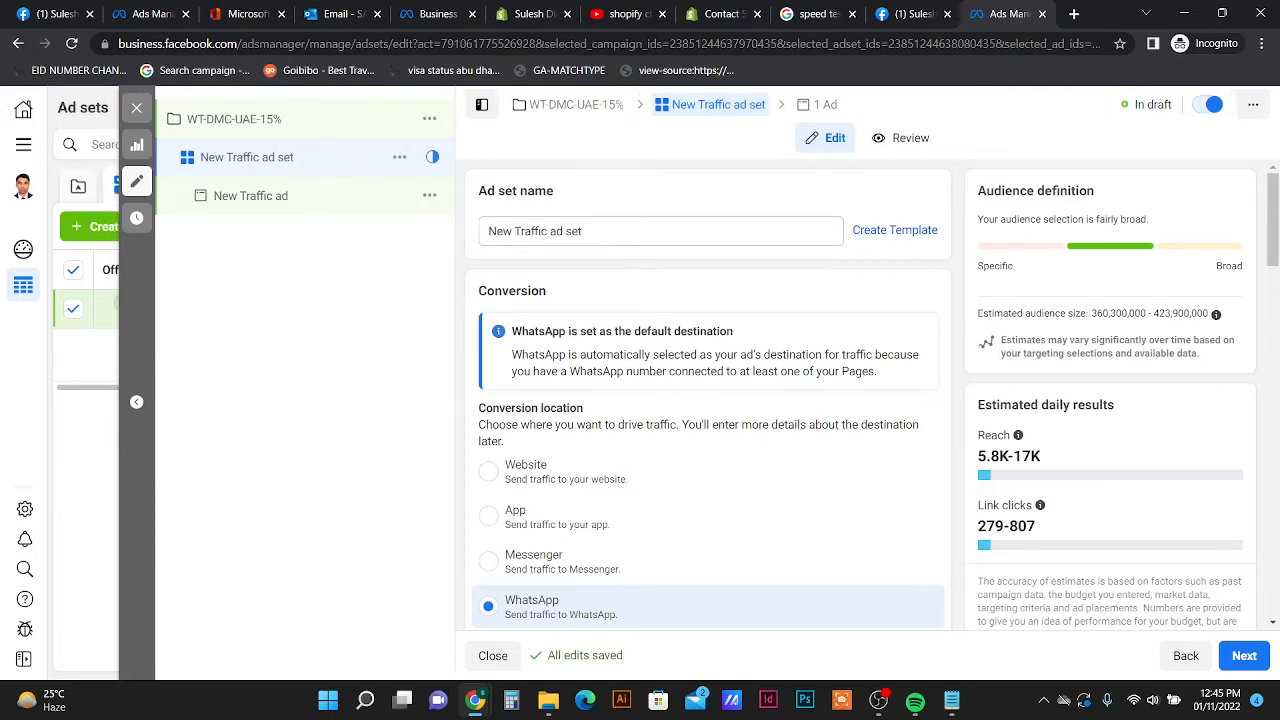
- Choose the Sulesh Digital page for the ad set's WhatsApp conversion location
{"action": "scroll", "coordinate": [708, 400], "scroll_direction": "down", "scroll_amount": 3}
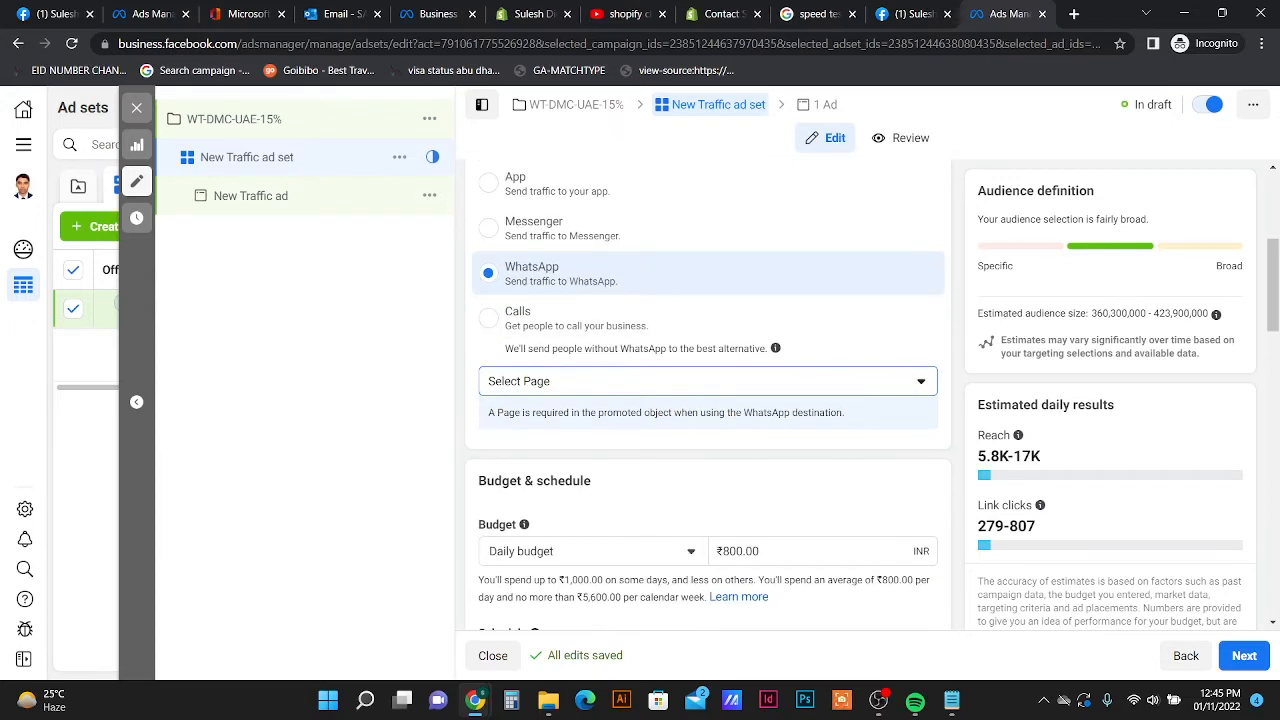
{"action": "scroll", "coordinate": [708, 400], "scroll_direction": "up", "scroll_amount": 1}
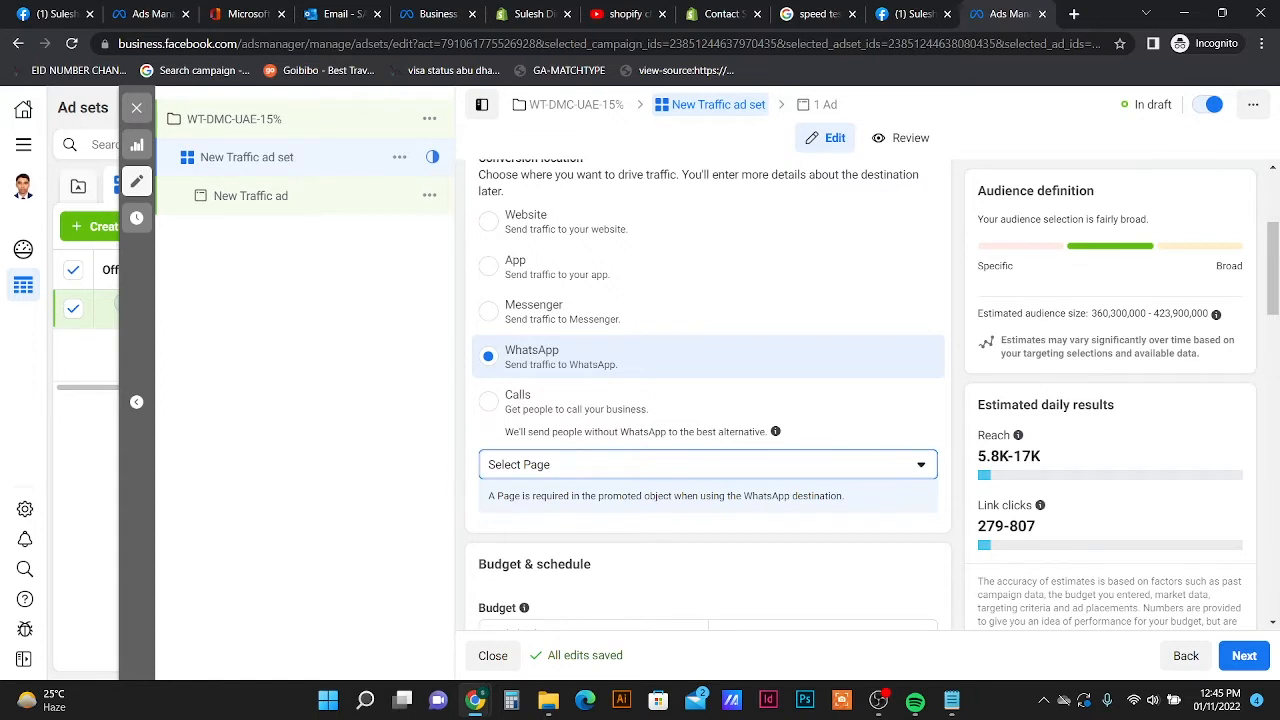
{"action": "left_click", "coordinate": [708, 465]}
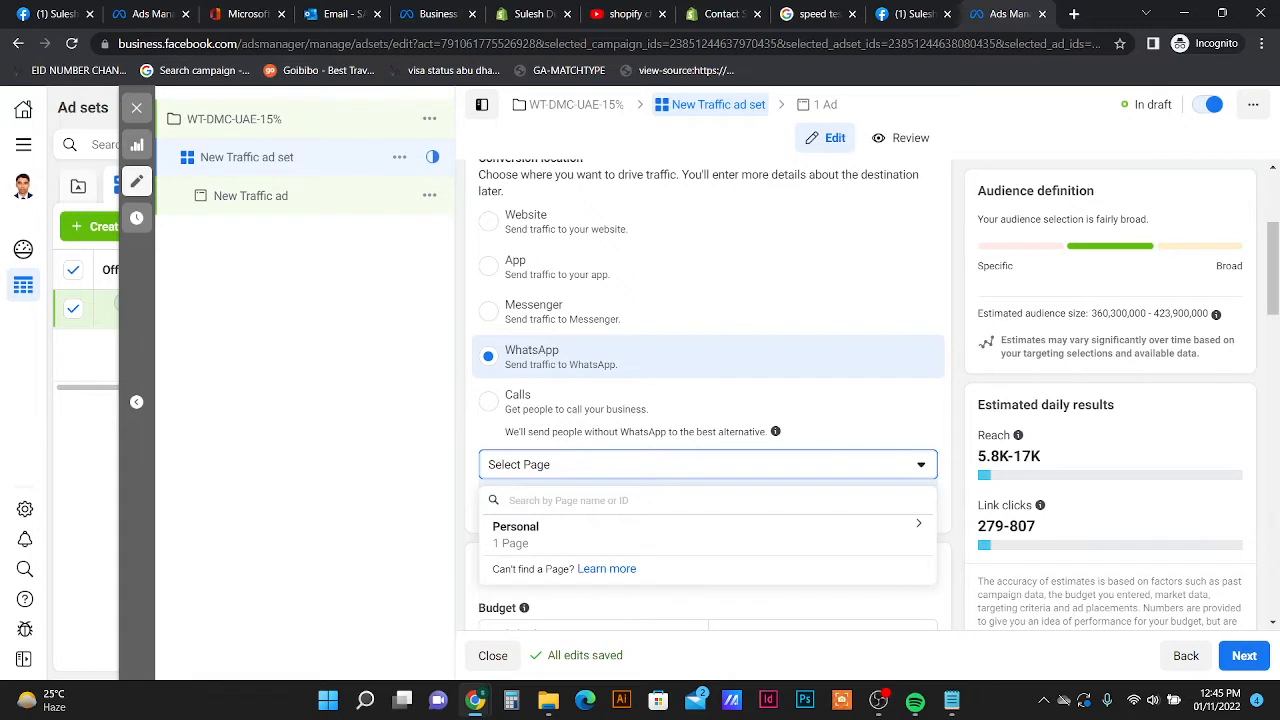
{"action": "left_click", "coordinate": [708, 465]}
{"action": "left_click", "coordinate": [708, 465]}
{"action": "left_click", "coordinate": [708, 535]}
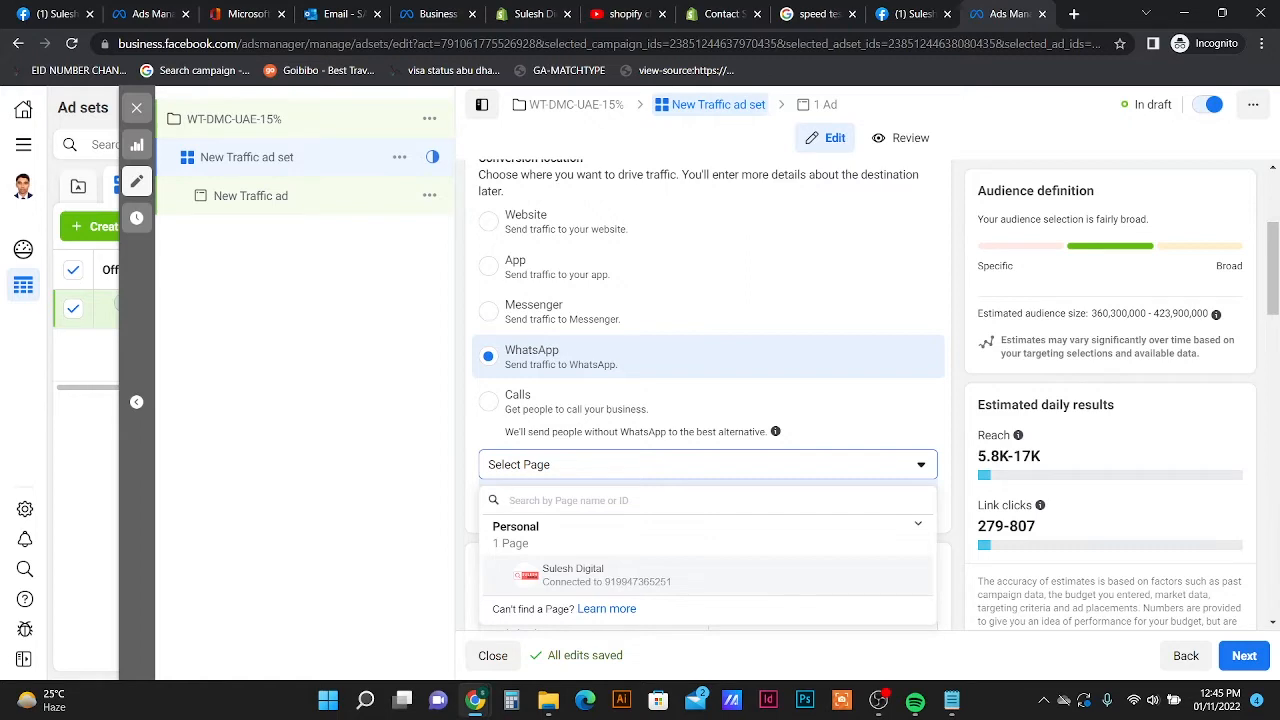
{"action": "left_click", "coordinate": [573, 575]}
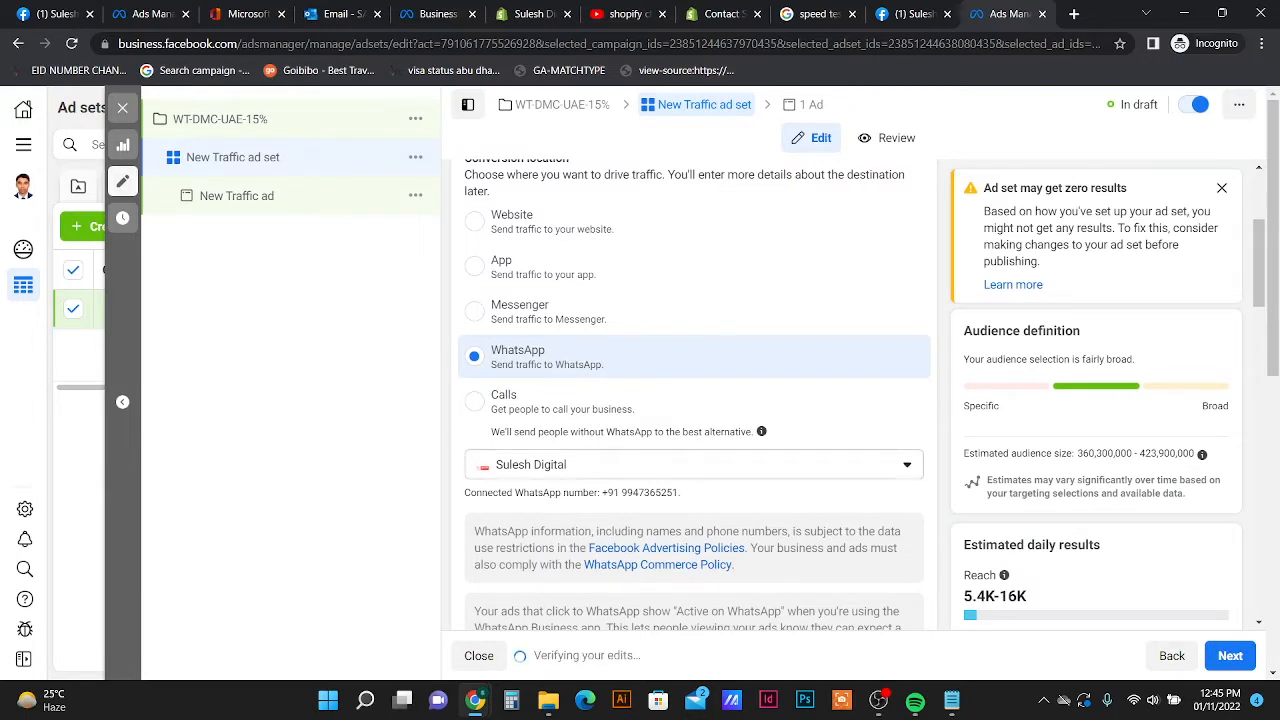
{"action": "left_click", "coordinate": [693, 464]}
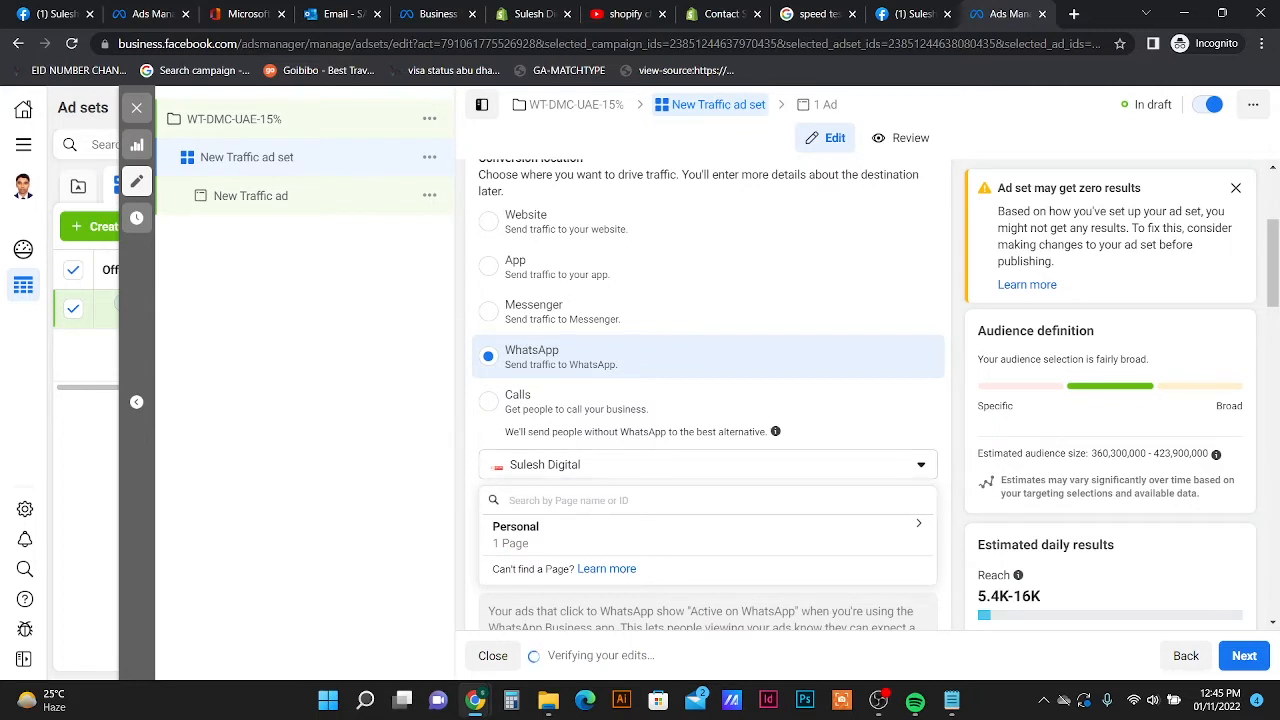
- Try a Lifetime budget of ₹10,000 for the ad set
{"action": "key", "text": "Escape"}
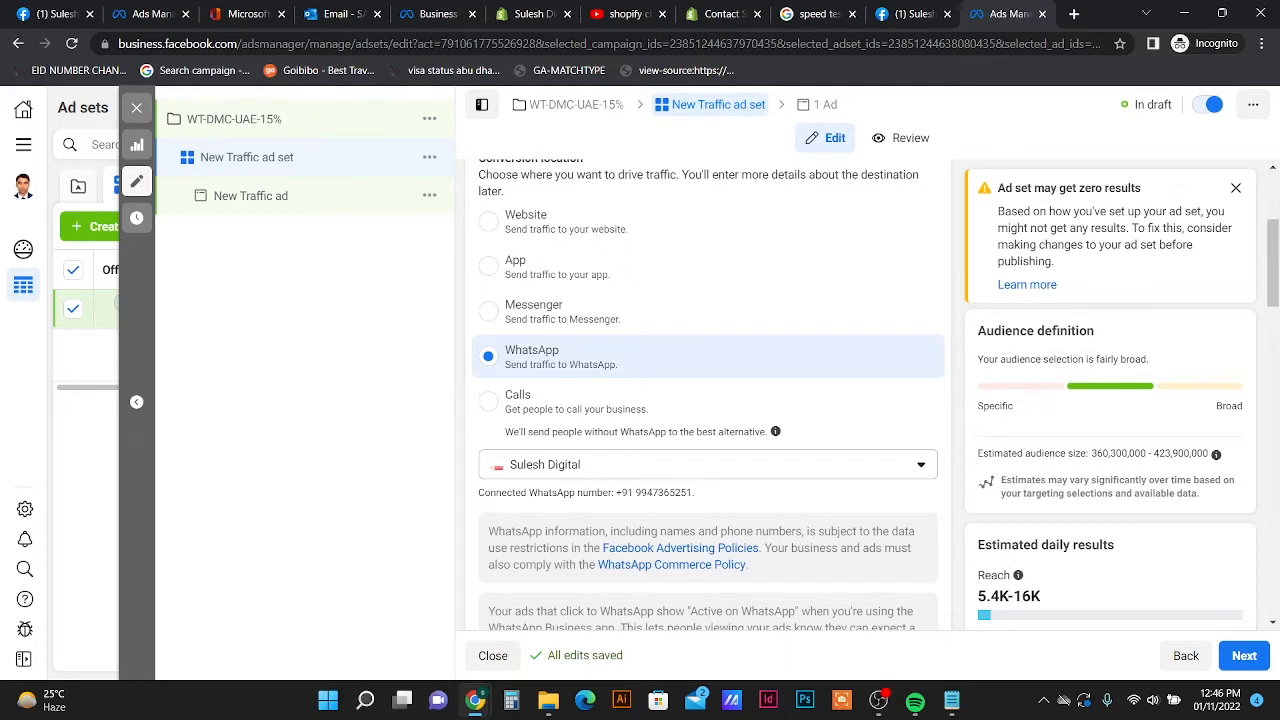
{"action": "scroll", "coordinate": [708, 400], "scroll_direction": "down", "scroll_amount": 4}
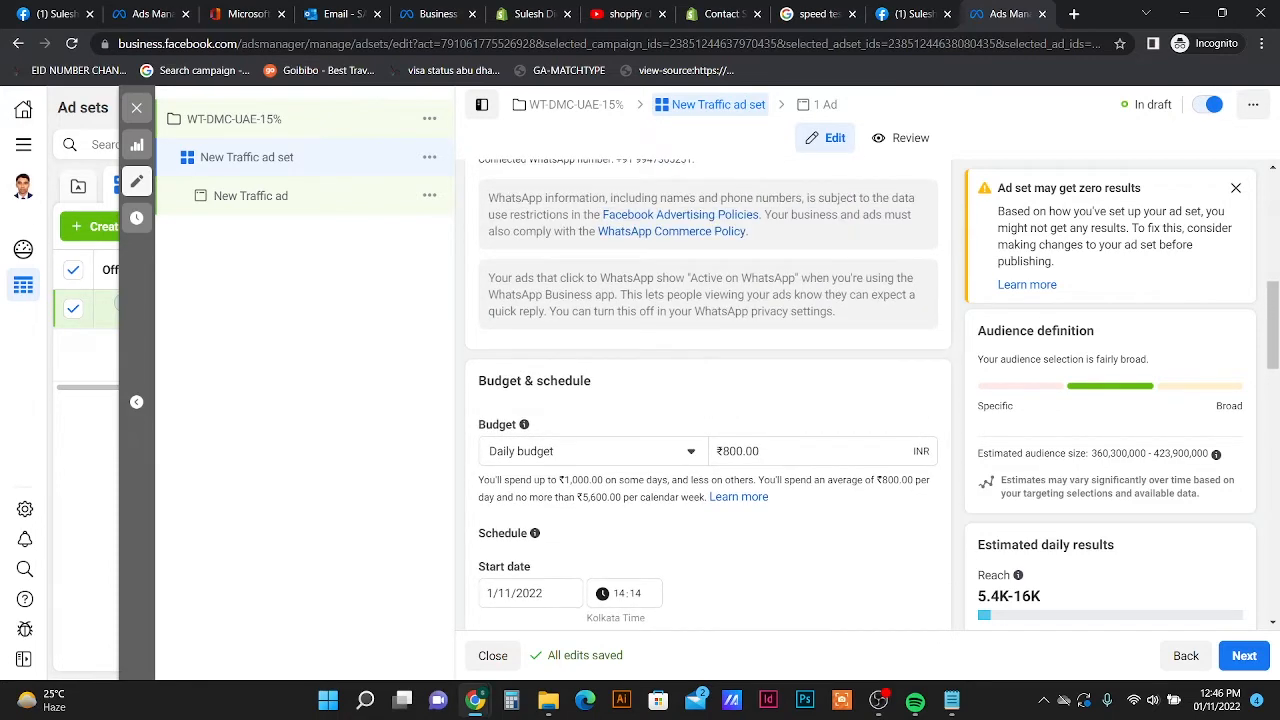
{"action": "left_click", "coordinate": [593, 451]}
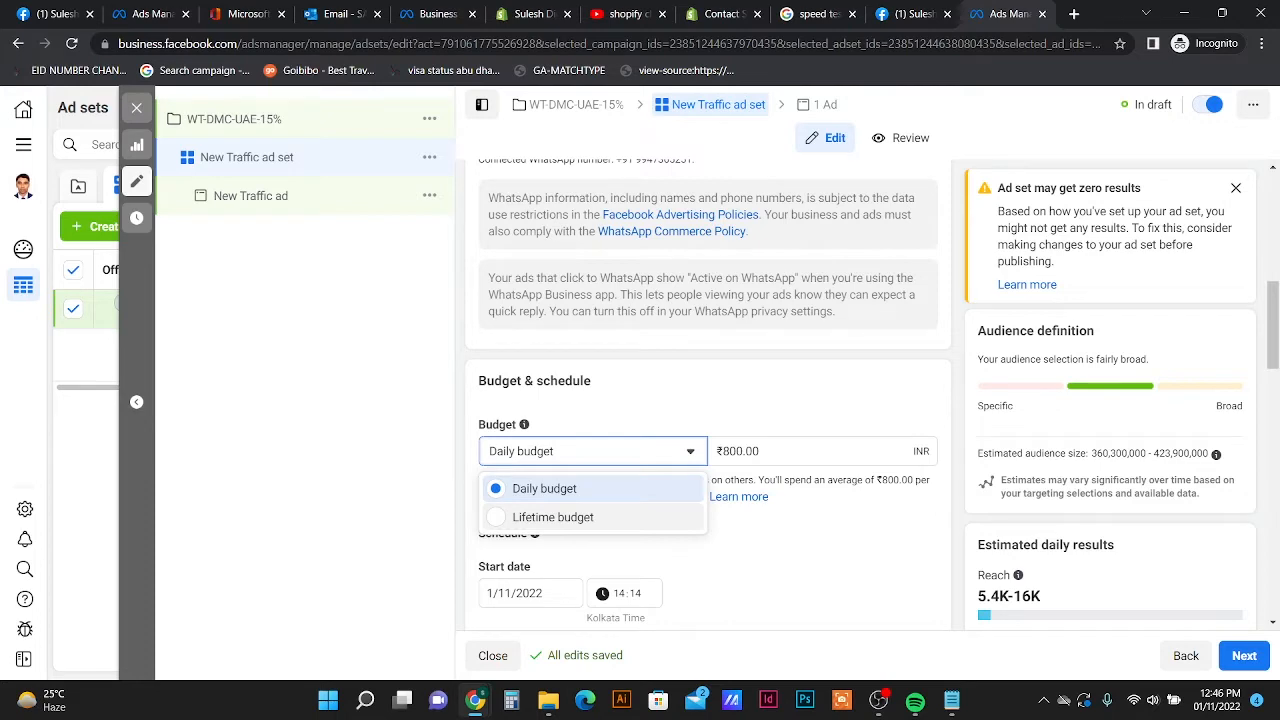
{"action": "left_click", "coordinate": [553, 517]}
{"action": "left_click", "coordinate": [800, 451]}
{"action": "key", "text": "BackSpace"}
{"action": "key", "text": "BackSpace"}
{"action": "key", "text": "BackSpace"}
{"action": "key", "text": "BackSpace"}
{"action": "key", "text": "BackSpace"}
{"action": "key", "text": "BackSpace"}
{"action": "key", "text": "BackSpace"}
{"action": "key", "text": "BackSpace"}
{"action": "key", "text": "BackSpace"}
{"action": "key", "text": "BackSpace"}
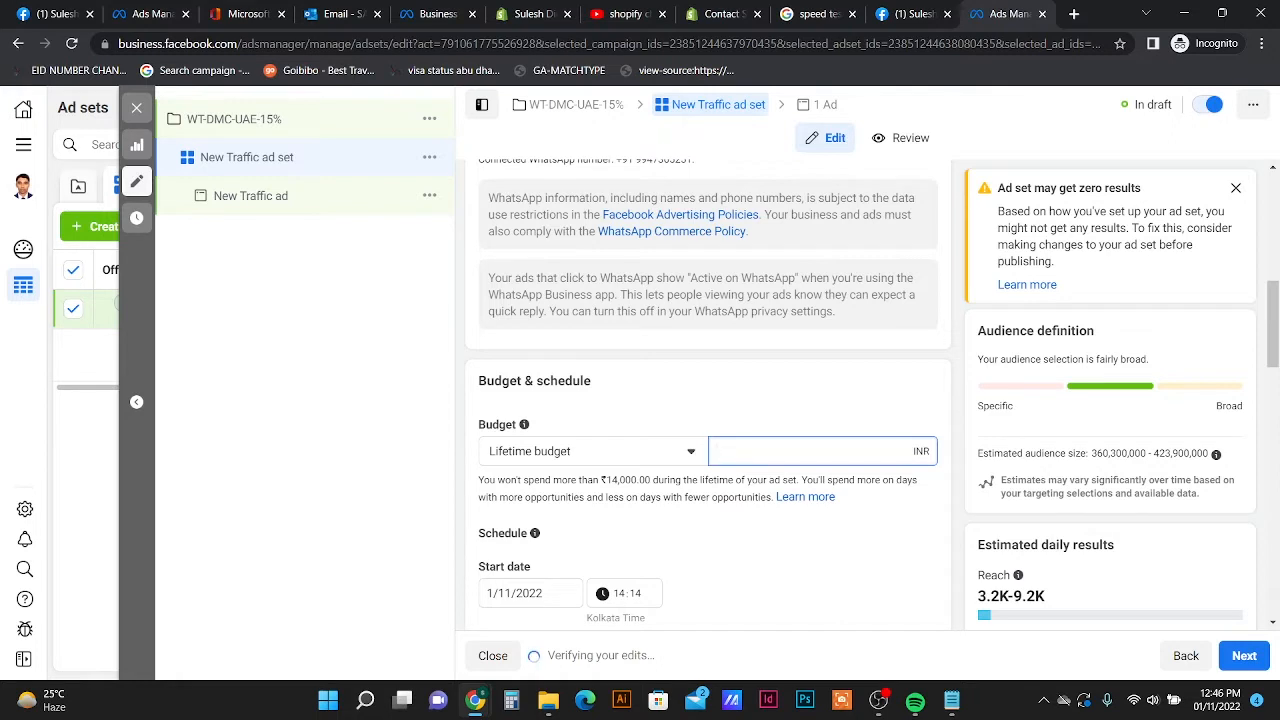
{"action": "type", "text": "10000"}
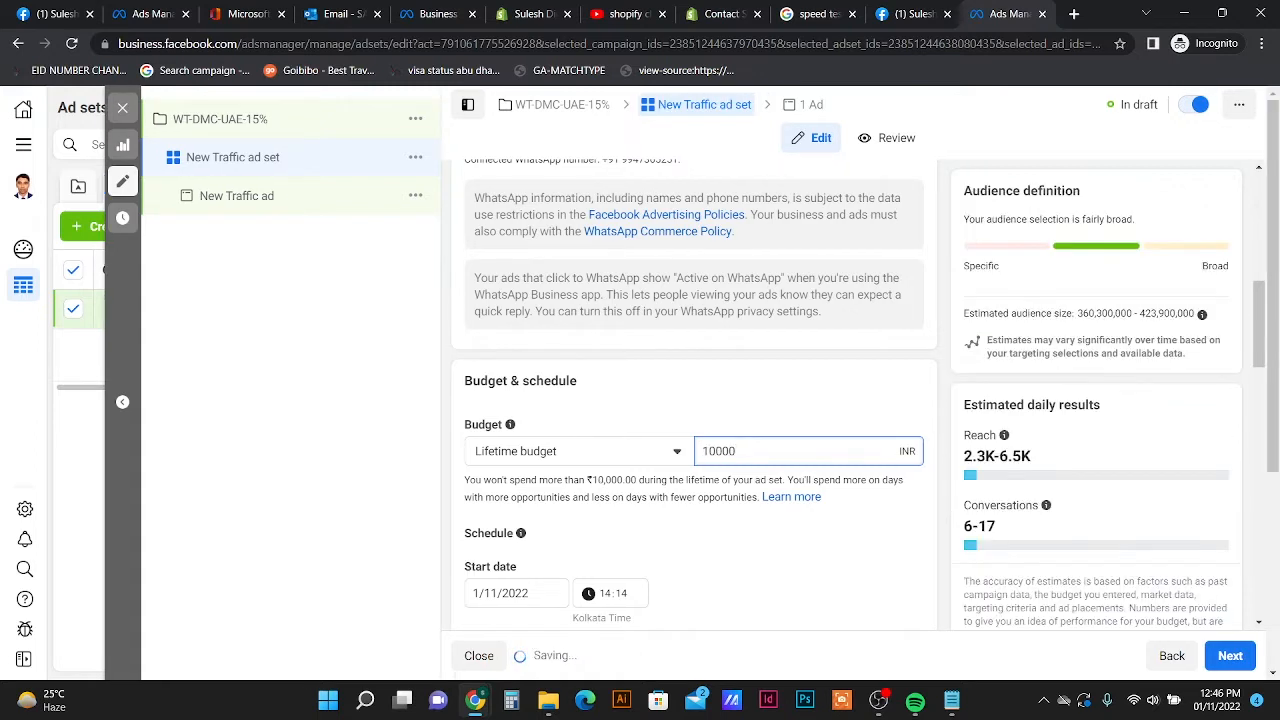
{"action": "key", "text": "Tab"}
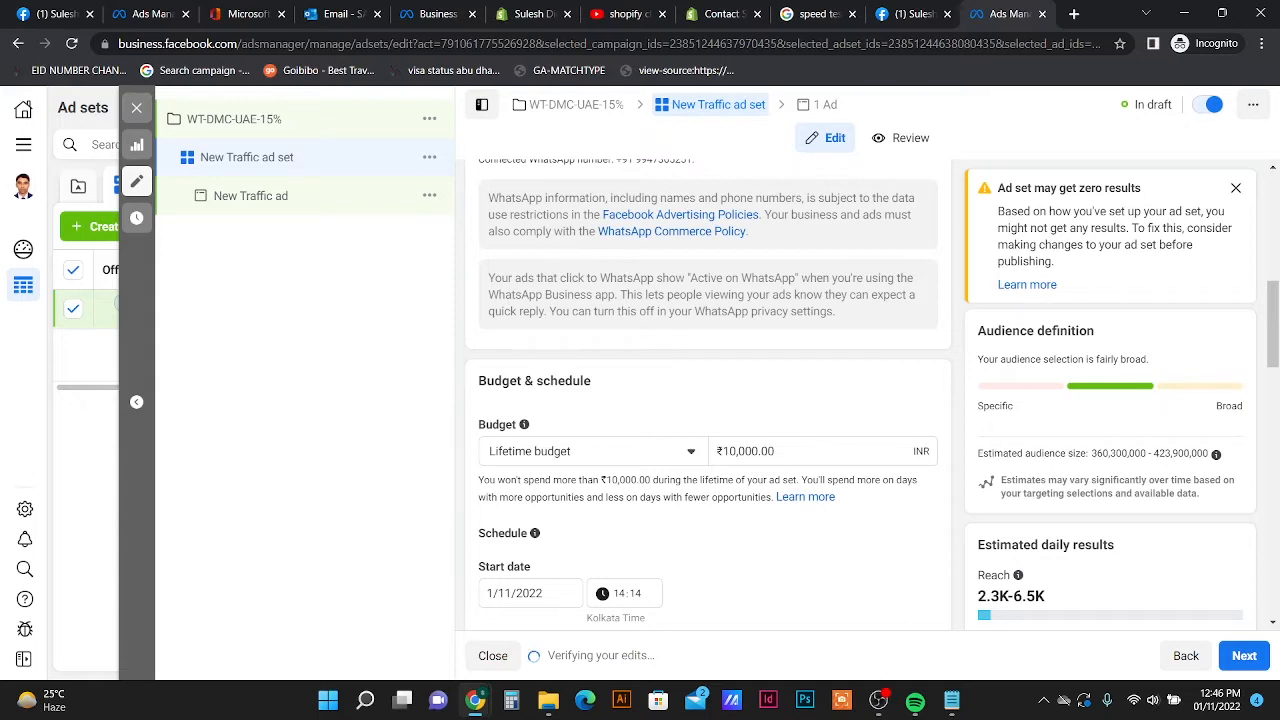
- Try a Daily budget of ₹10,000 for the ad set, and switch the budget type back to Lifetime budget
{"action": "left_click", "coordinate": [593, 451]}
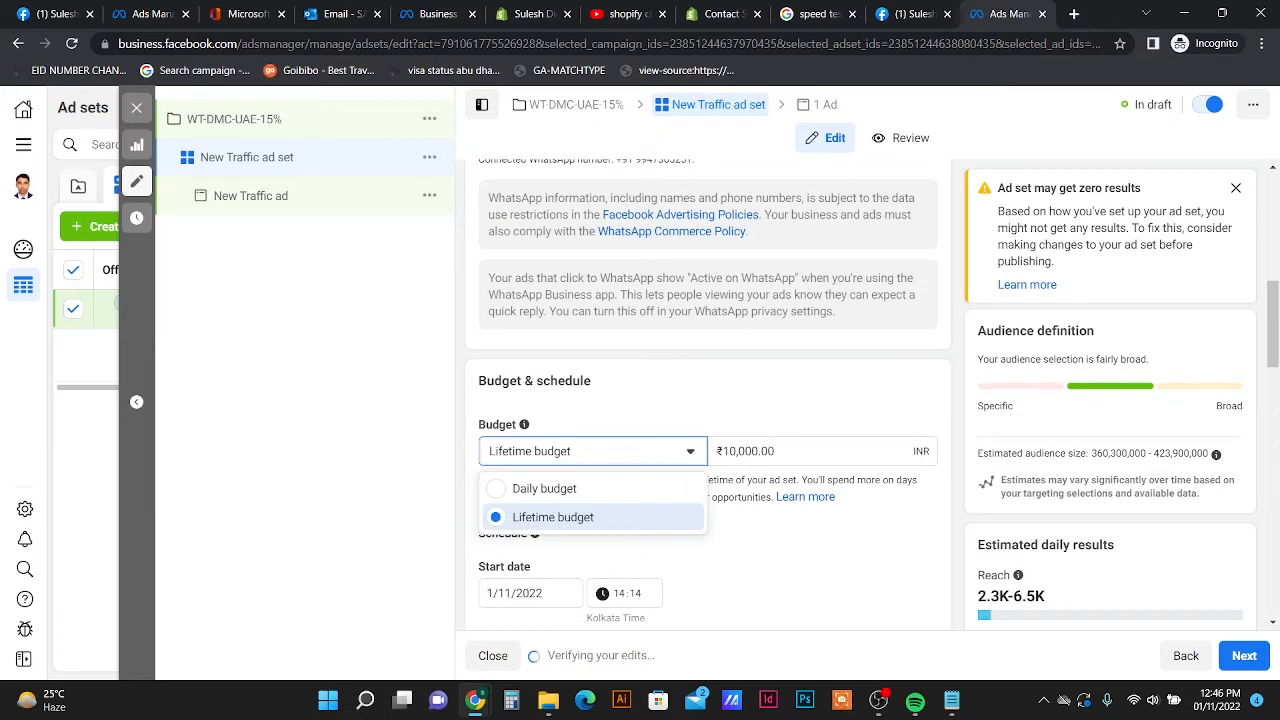
{"action": "left_click", "coordinate": [545, 489]}
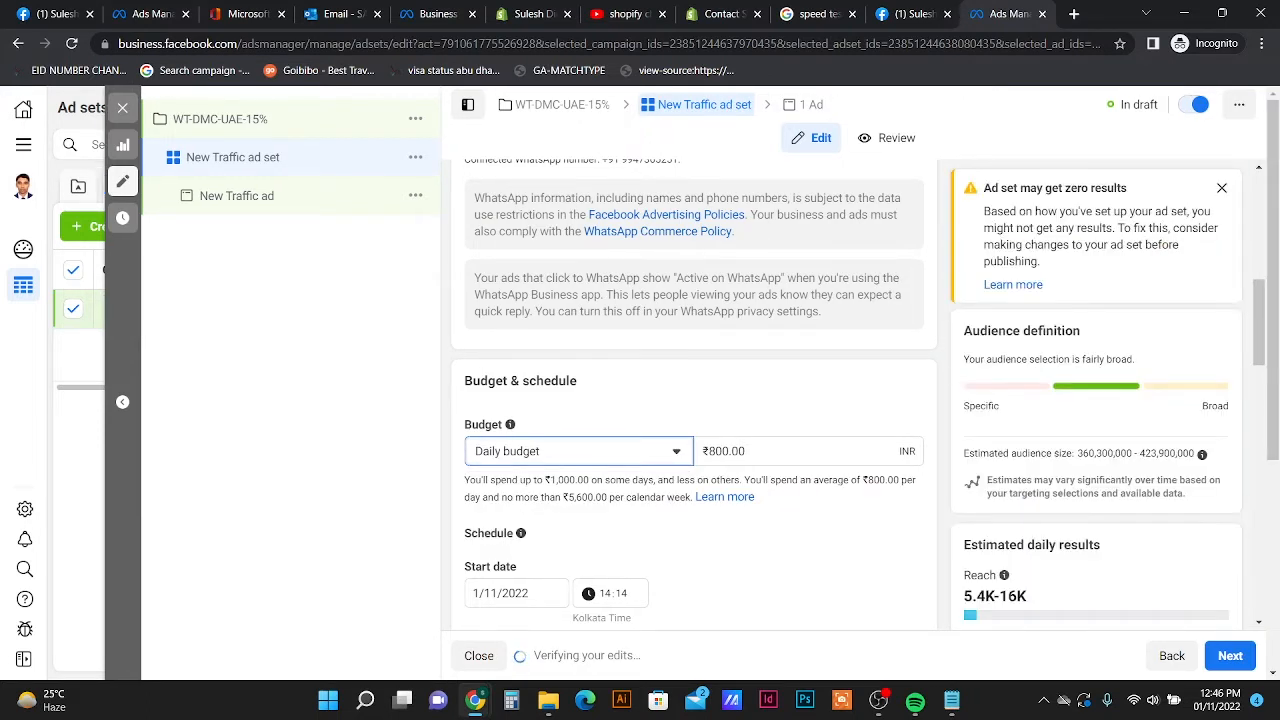
{"action": "left_click_drag", "start_coordinate": [748, 451], "coordinate": [700, 451]}
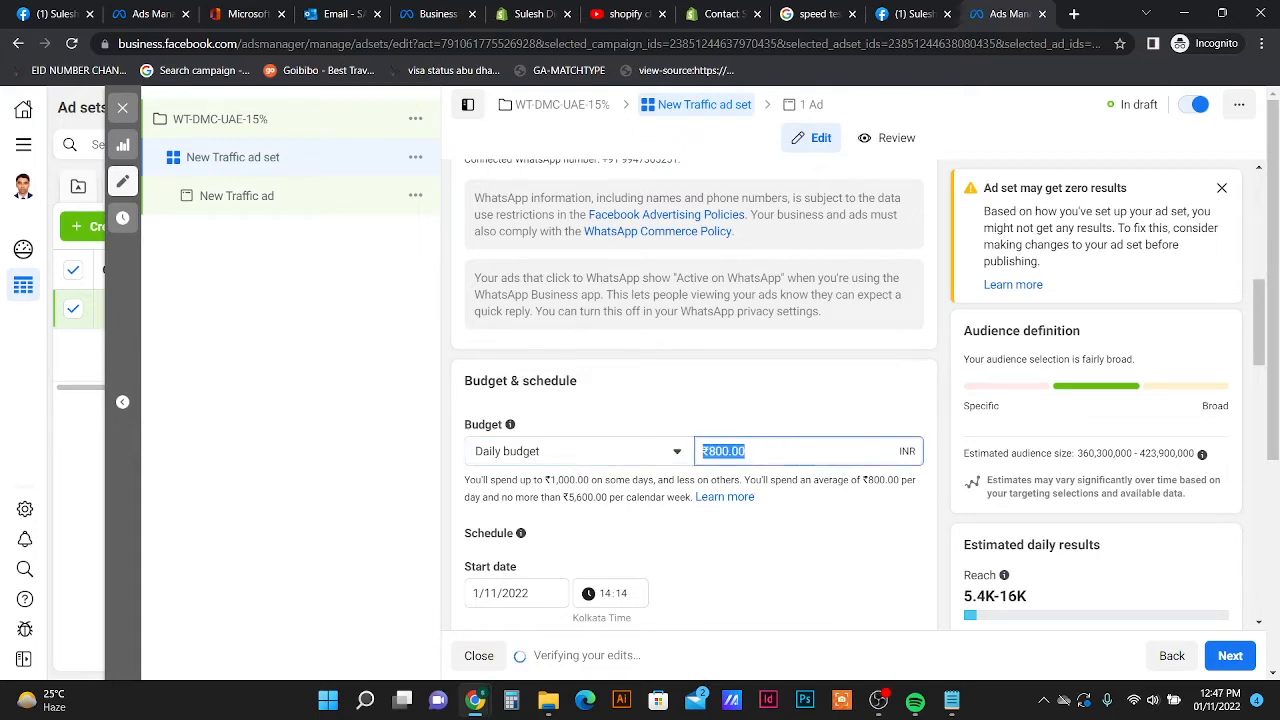
{"action": "type", "text": "10"}
{"action": "left_click", "coordinate": [590, 451]}
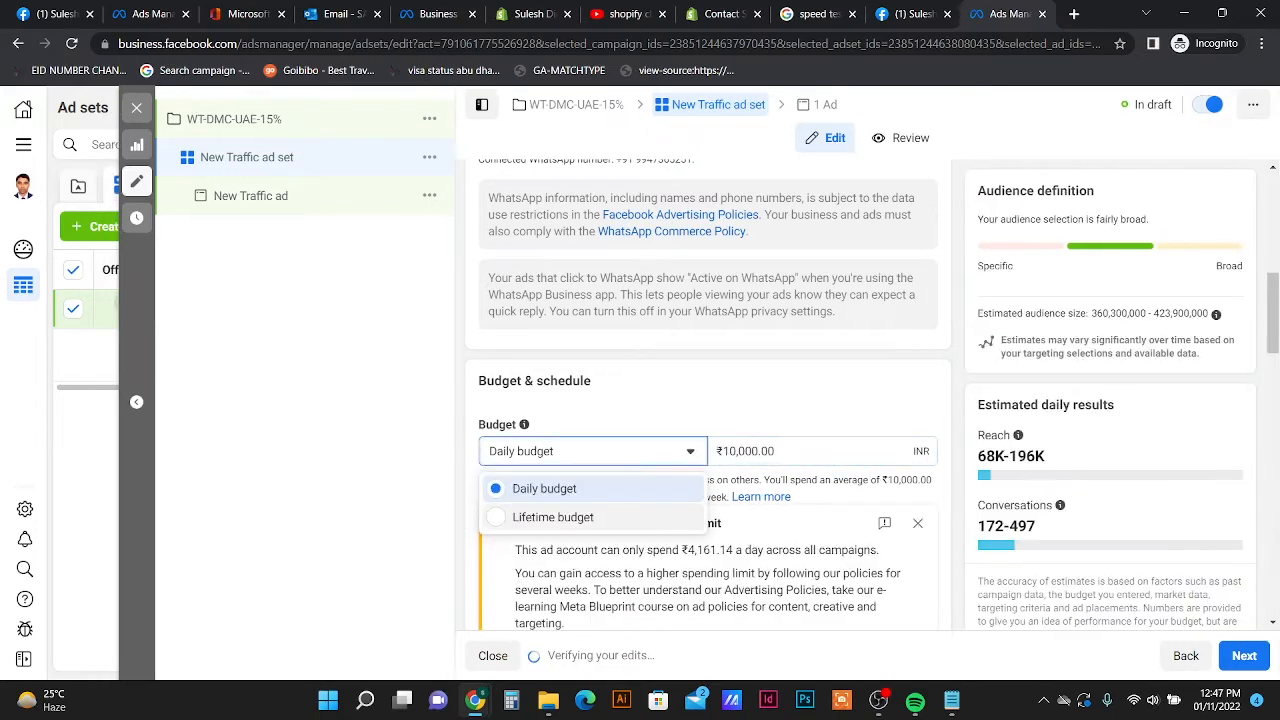
{"action": "left_click", "coordinate": [539, 517]}
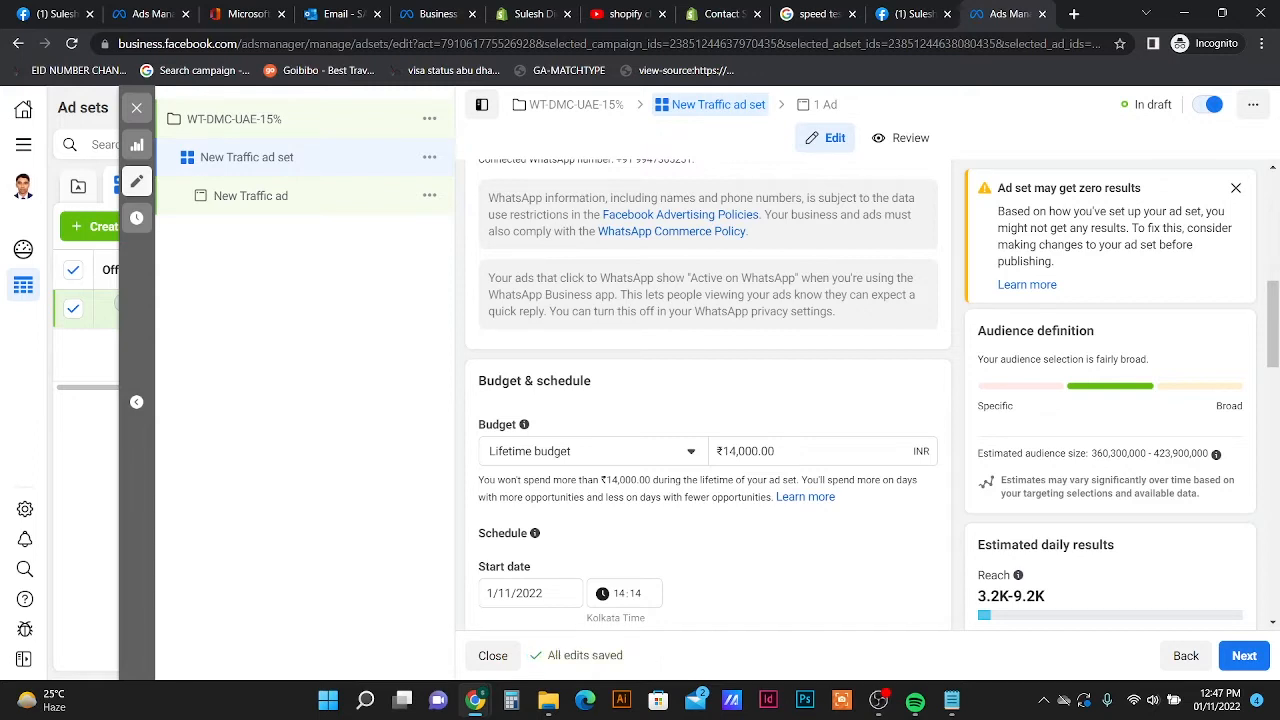
- Switch the ad set to a Daily budget and set the amount to ₹100
{"action": "left_click", "coordinate": [593, 451]}
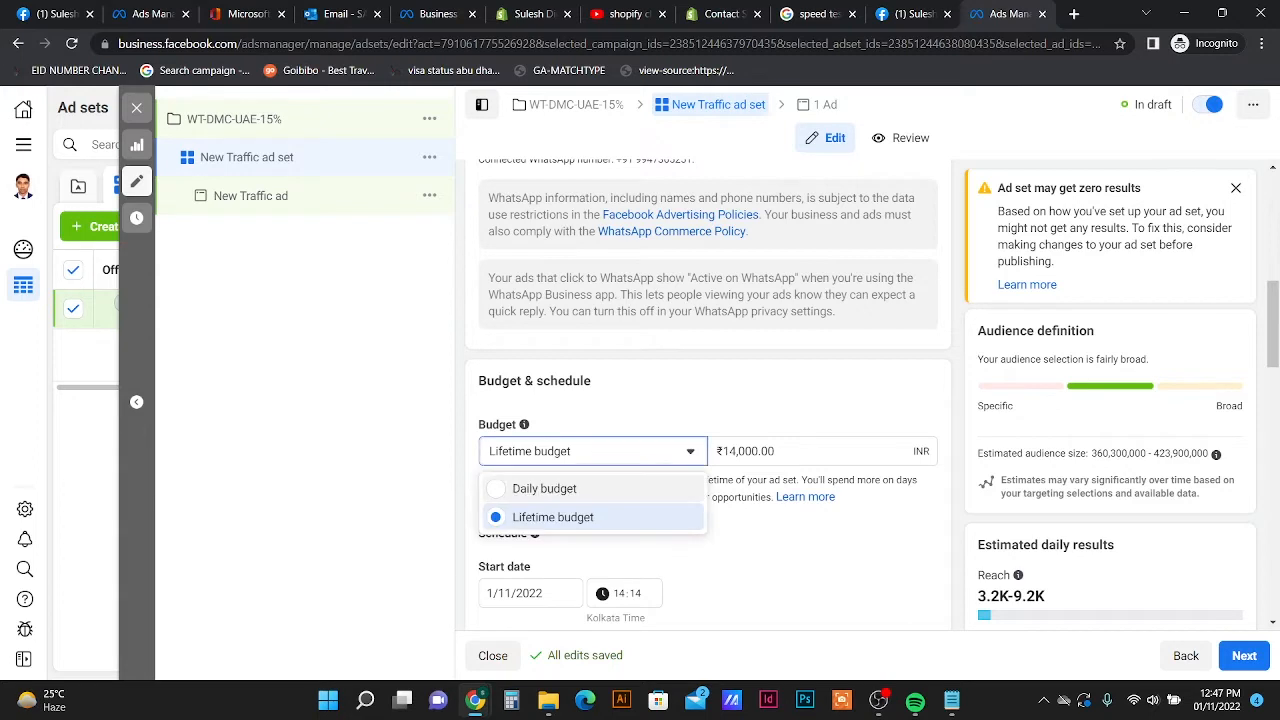
{"action": "left_click", "coordinate": [545, 489]}
{"action": "left_click", "coordinate": [803, 451]}
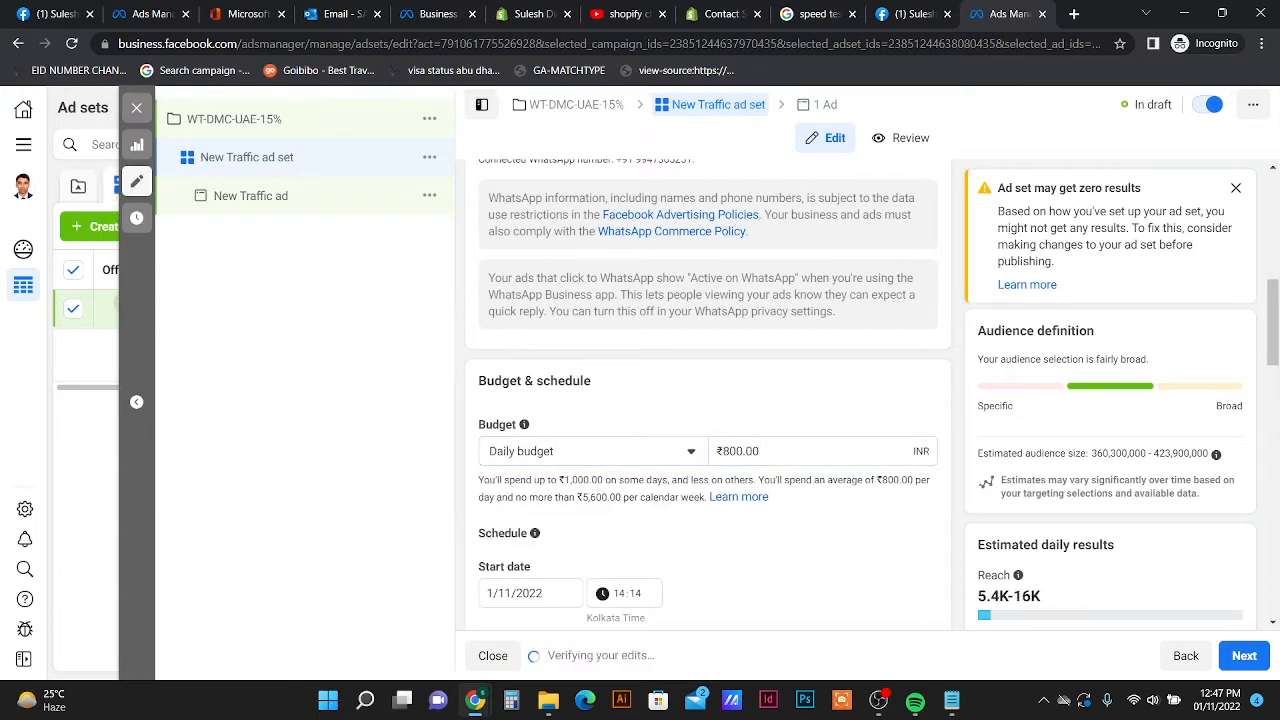
{"action": "double_click", "coordinate": [740, 451]}
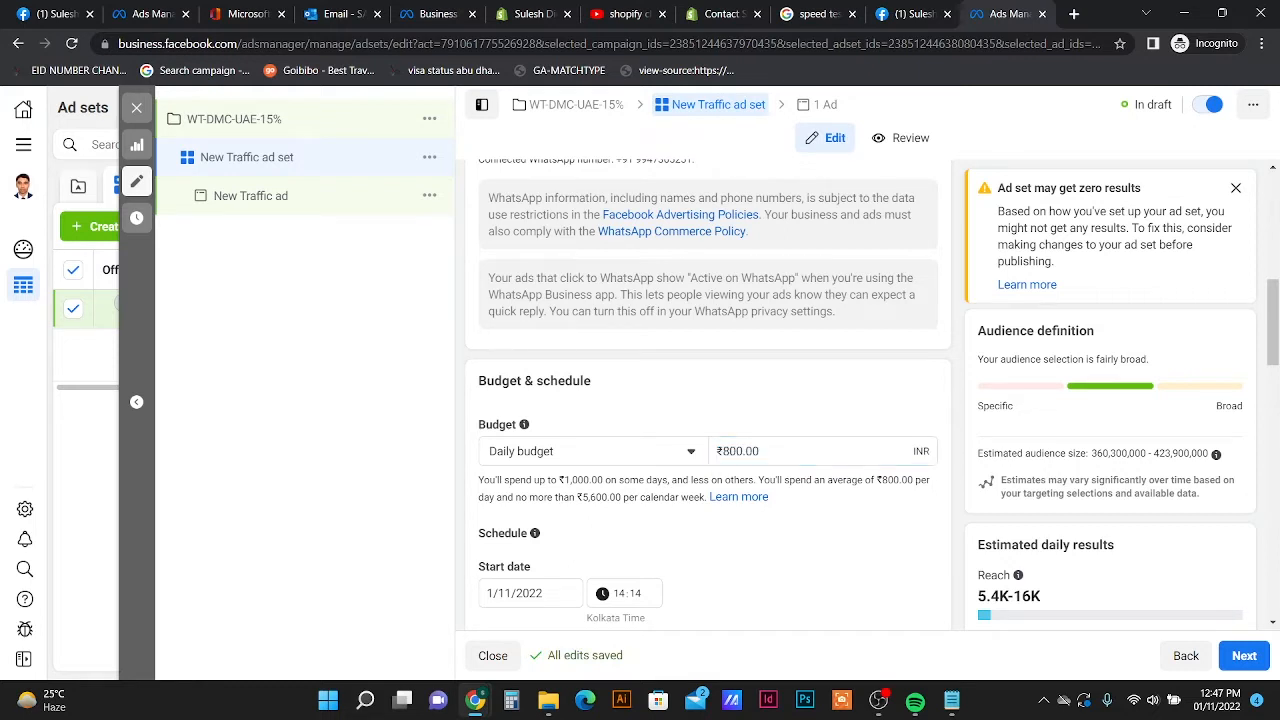
{"action": "left_click", "coordinate": [600, 451]}
{"action": "left_click", "coordinate": [600, 451]}
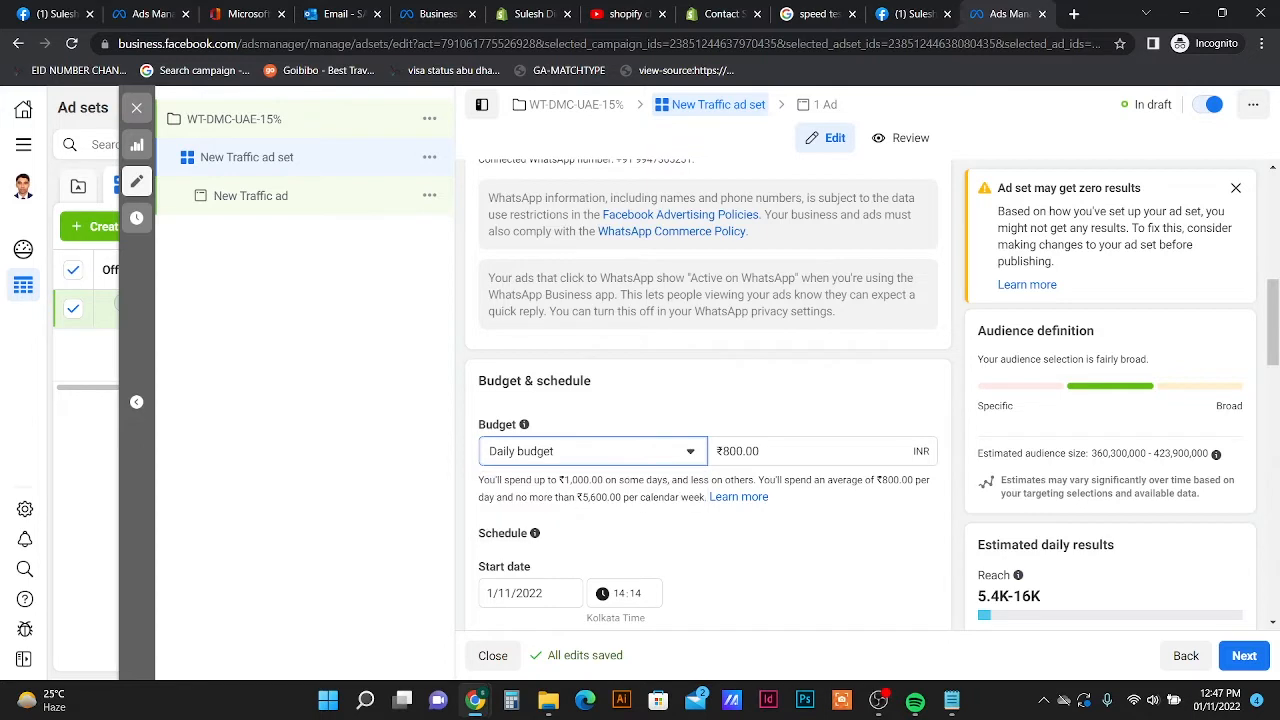
{"action": "key", "text": "Tab"}
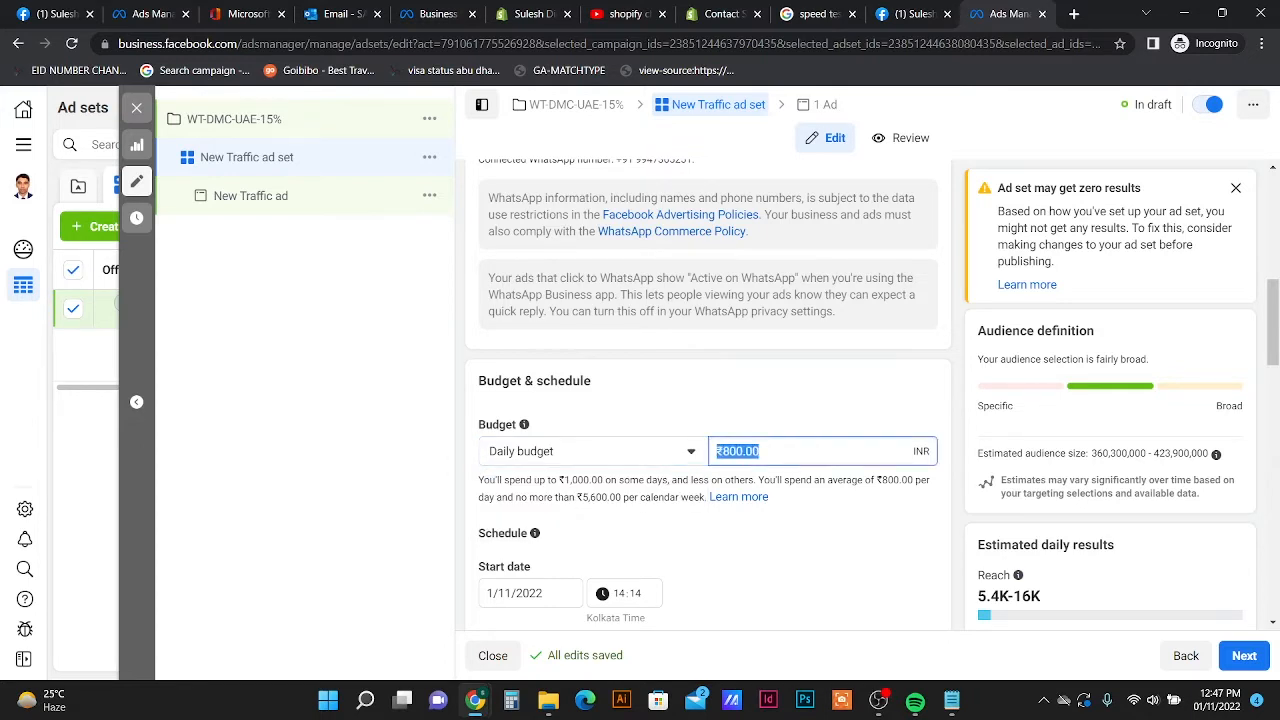
{"action": "type", "text": "100"}
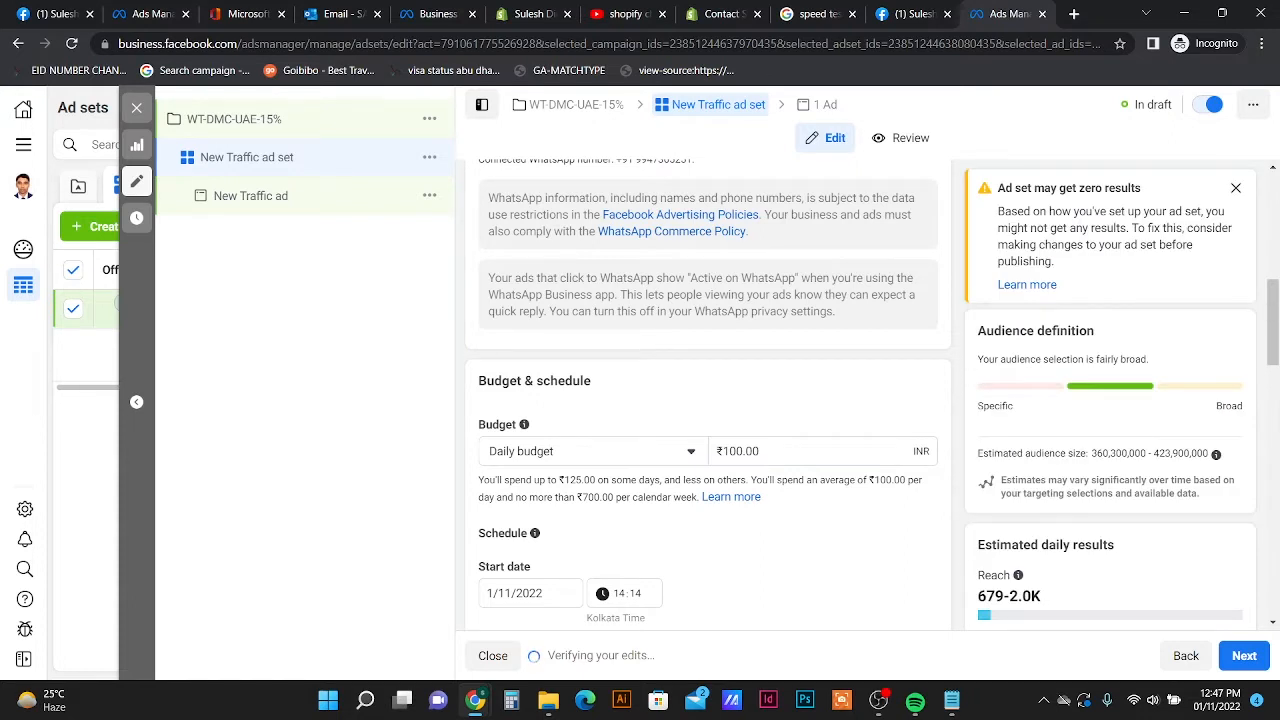
- Set the ad set's end date to 10/11/2022 in the schedule
{"action": "scroll", "coordinate": [708, 390], "scroll_direction": "down", "scroll_amount": 2}
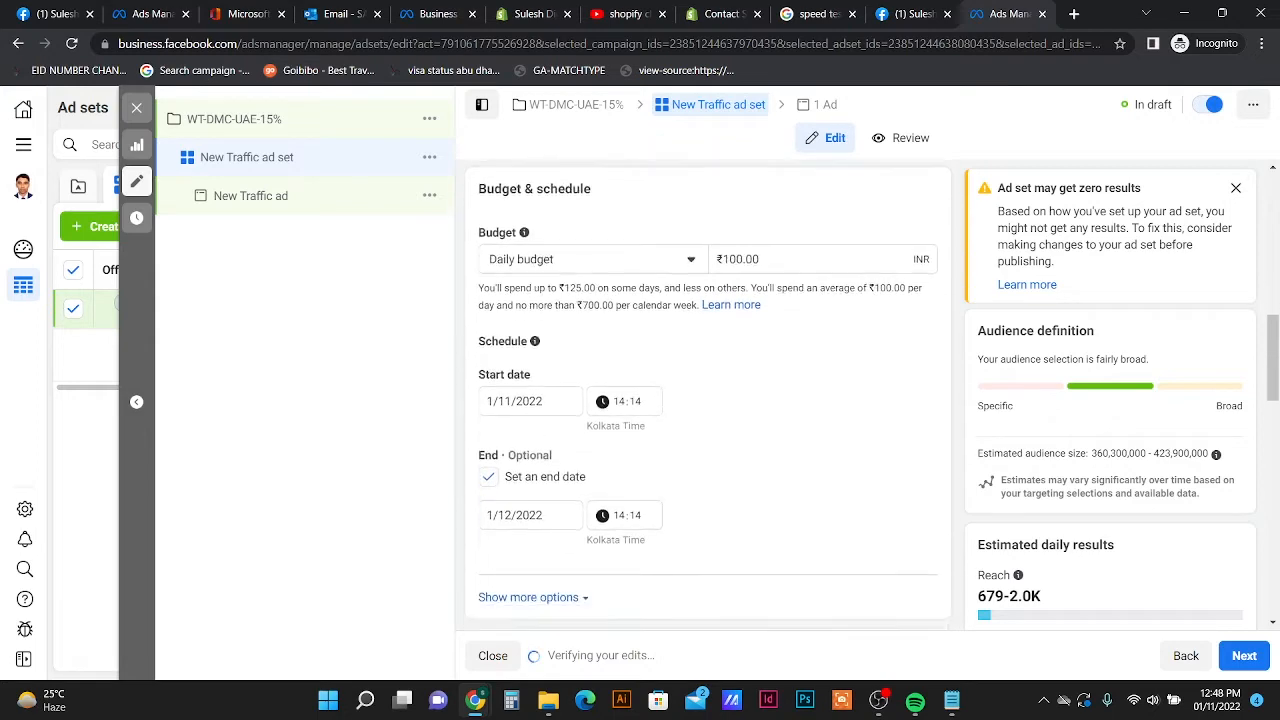
{"action": "scroll", "coordinate": [708, 400], "scroll_direction": "down", "scroll_amount": 9}
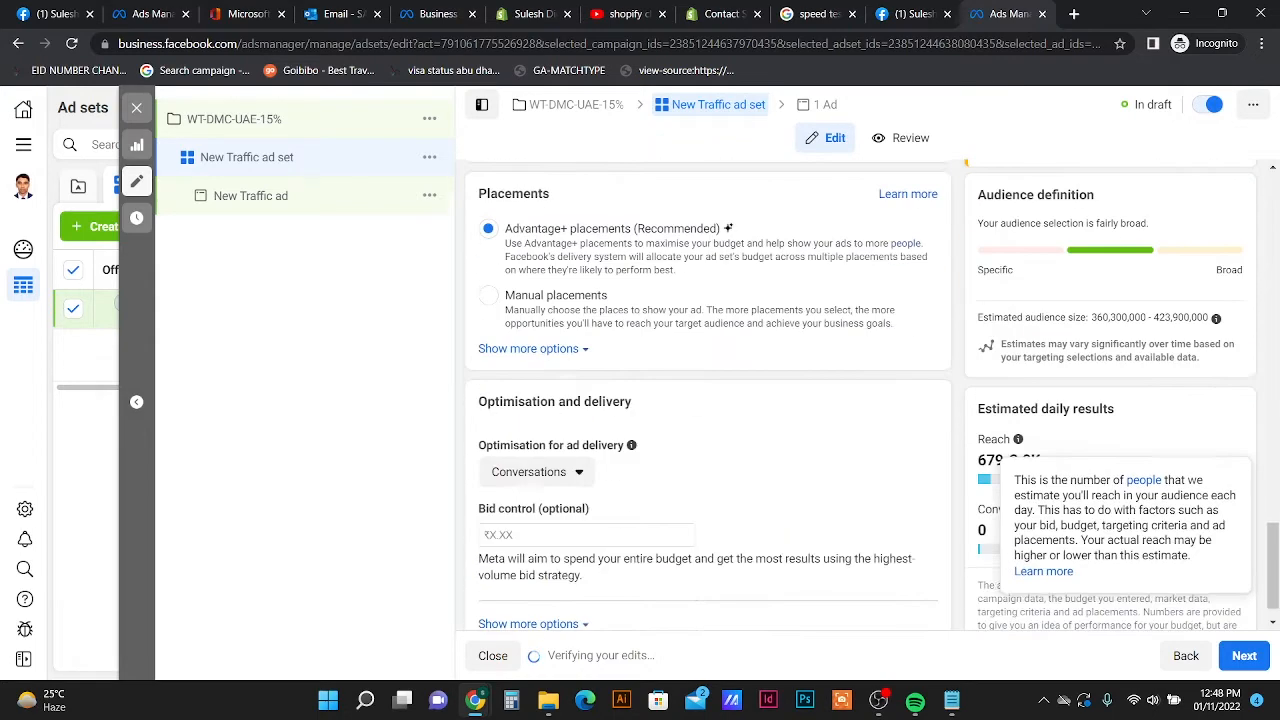
{"action": "scroll", "coordinate": [1018, 575], "scroll_direction": "up", "scroll_amount": 10}
{"action": "scroll", "coordinate": [1018, 575], "scroll_direction": "up", "scroll_amount": 2}
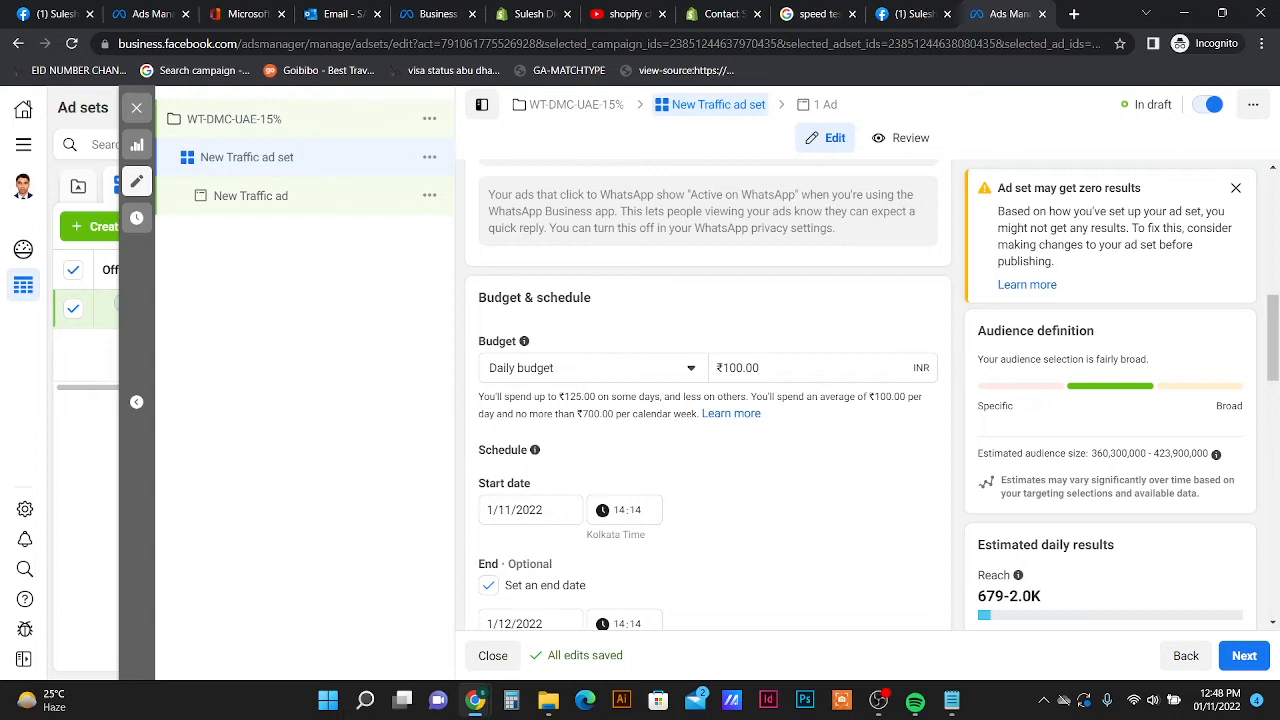
{"action": "scroll", "coordinate": [708, 400], "scroll_direction": "down", "scroll_amount": 2}
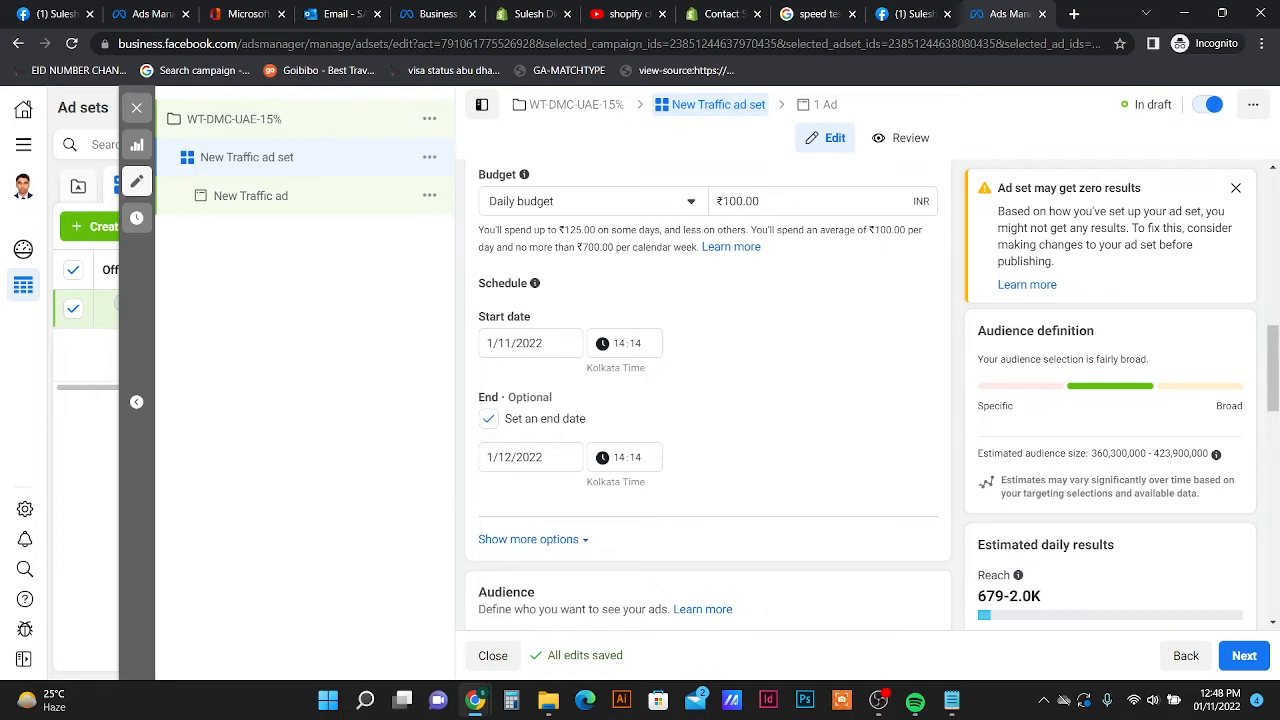
{"action": "left_click", "coordinate": [530, 457]}
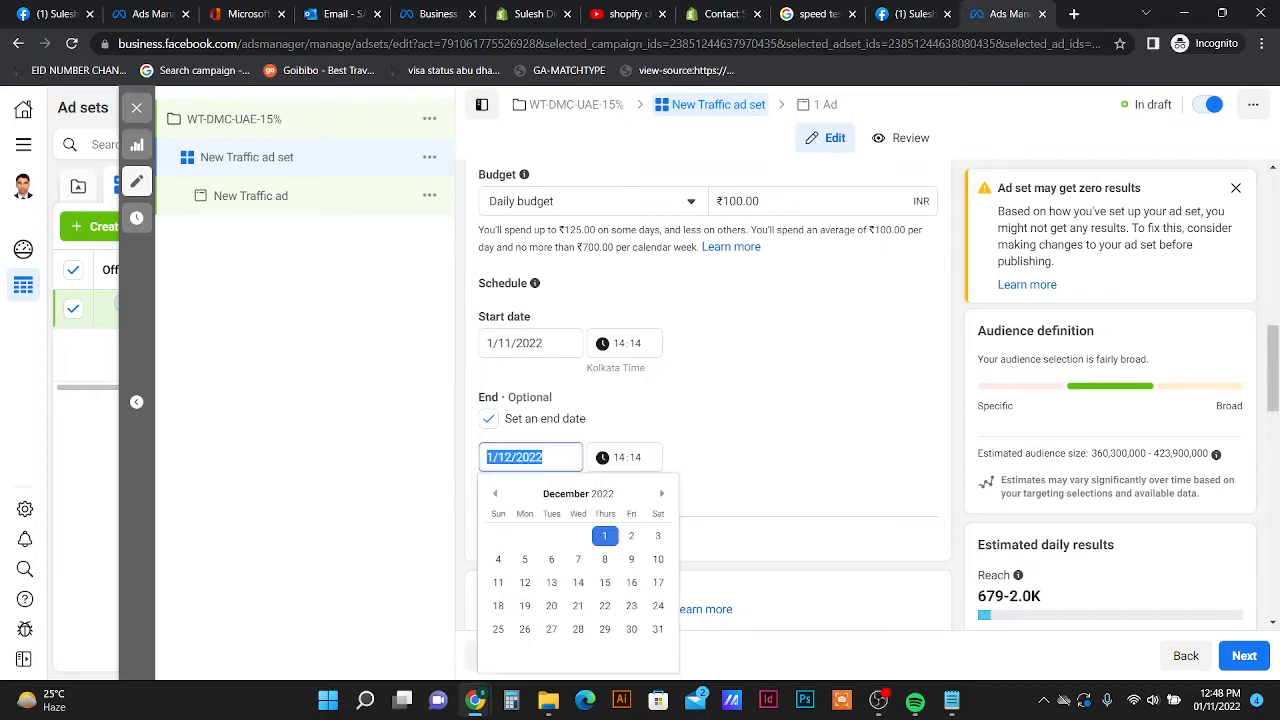
{"action": "left_click", "coordinate": [530, 343]}
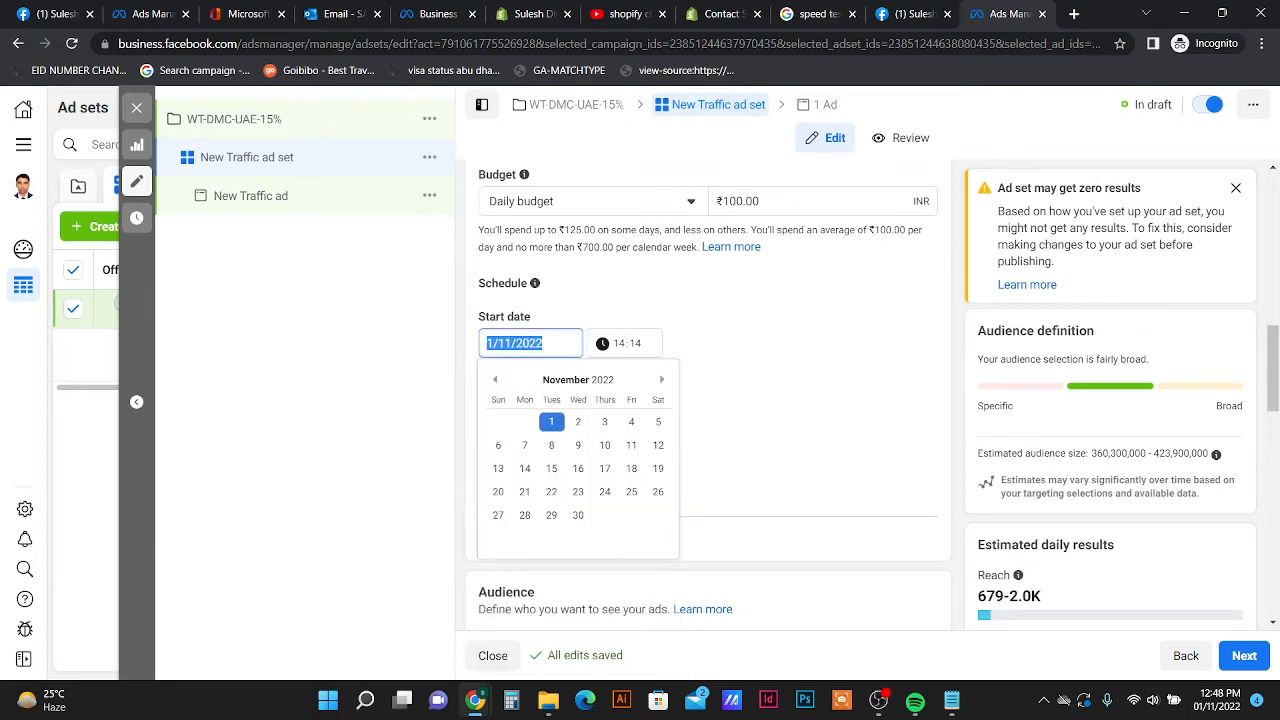
{"action": "key", "text": "Escape"}
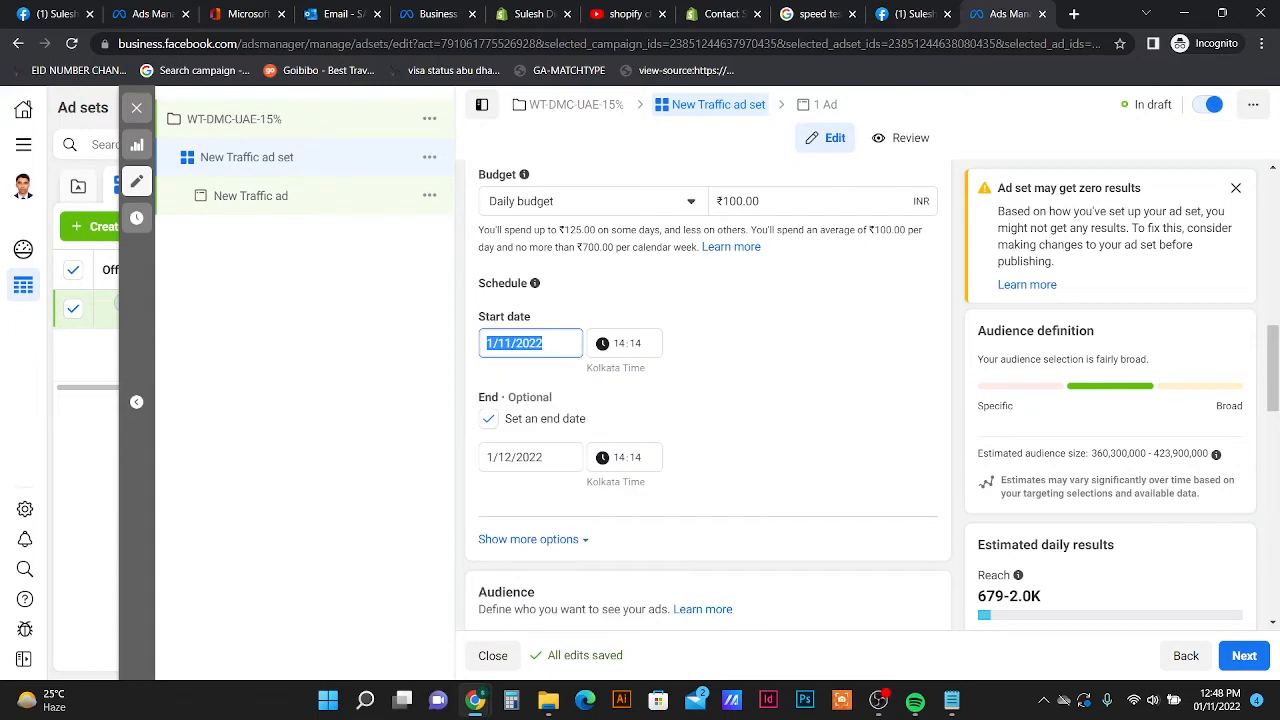
{"action": "left_click", "coordinate": [530, 457]}
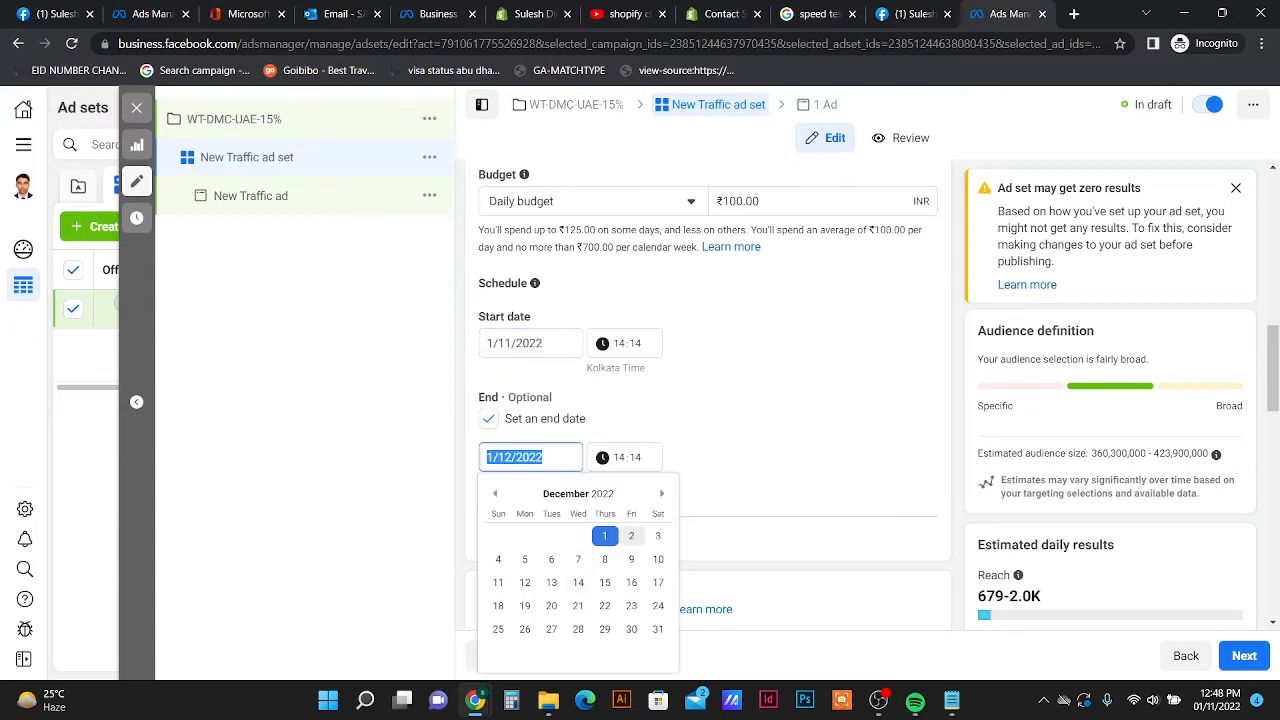
{"action": "left_click", "coordinate": [494, 493]}
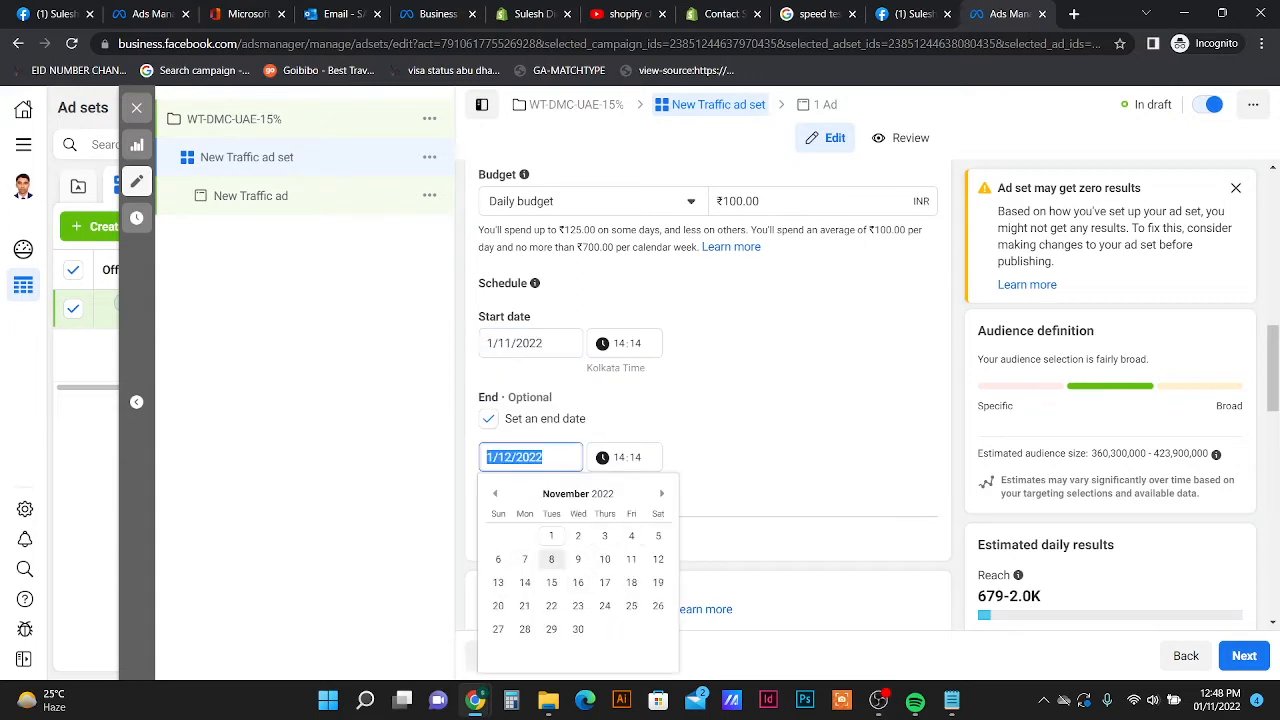
{"action": "left_click", "coordinate": [604, 559]}
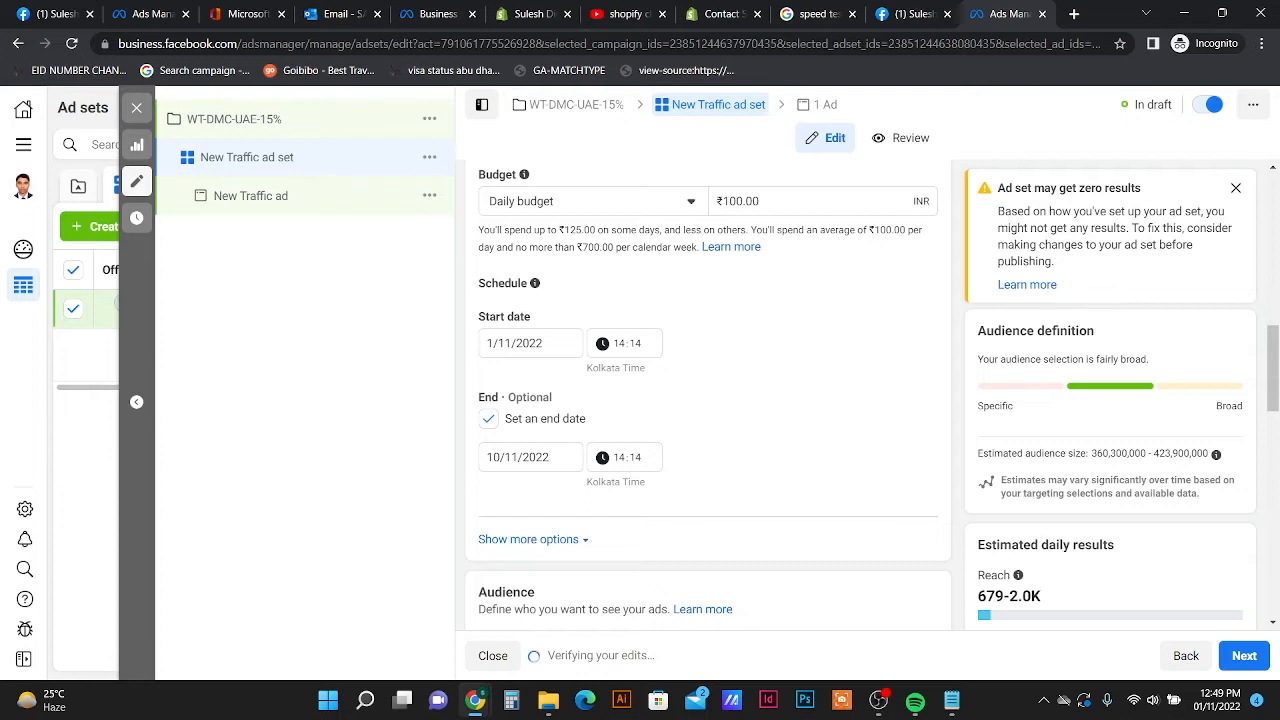
- Show the additional budget and schedule options and examine the ad scheduling setting
{"action": "scroll", "coordinate": [620, 457], "scroll_direction": "down", "scroll_amount": 1}
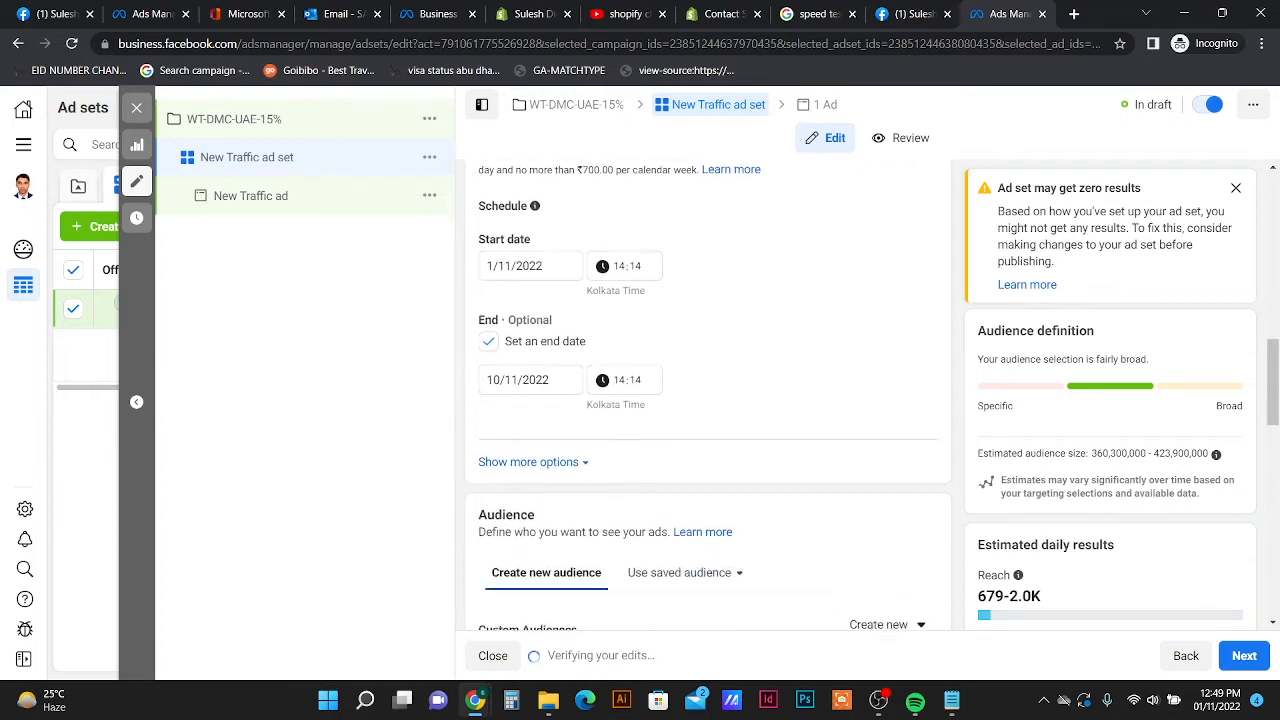
{"action": "left_click", "coordinate": [532, 461]}
{"action": "scroll", "coordinate": [540, 452], "scroll_direction": "down", "scroll_amount": 1}
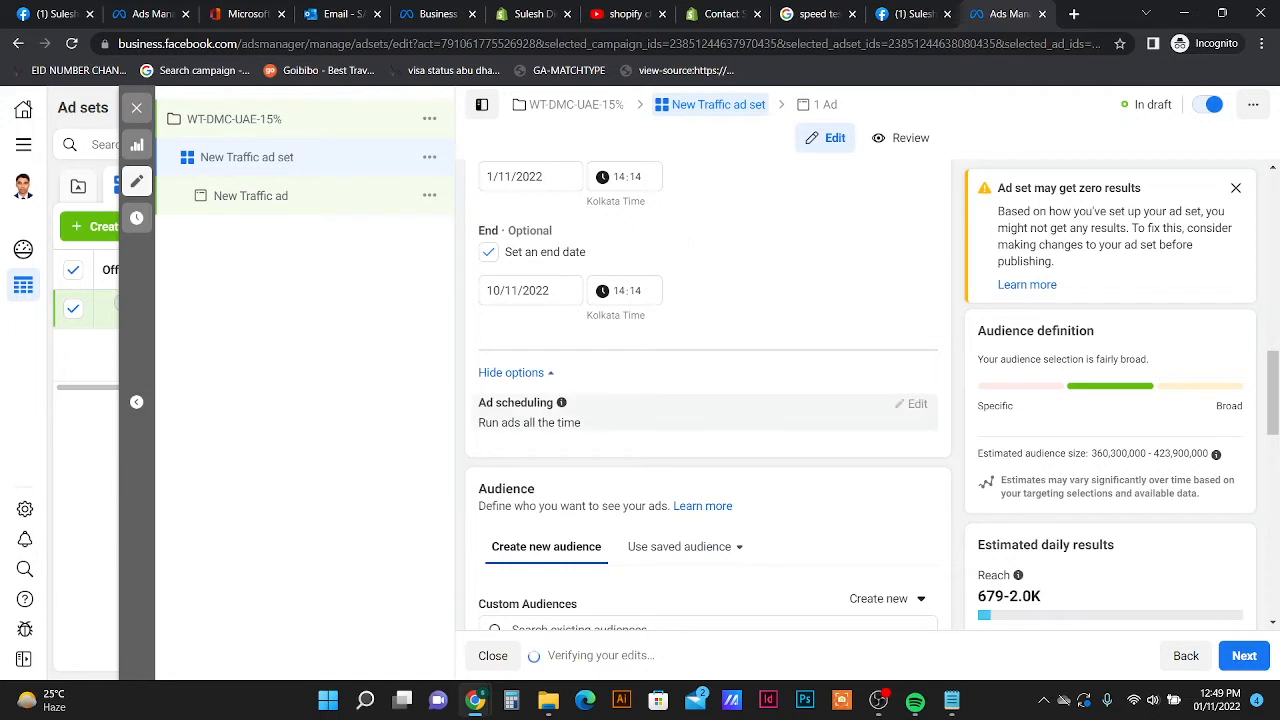
{"action": "scroll", "coordinate": [708, 400], "scroll_direction": "up", "scroll_amount": 3}
{"action": "scroll", "coordinate": [708, 400], "scroll_direction": "down", "scroll_amount": 4}
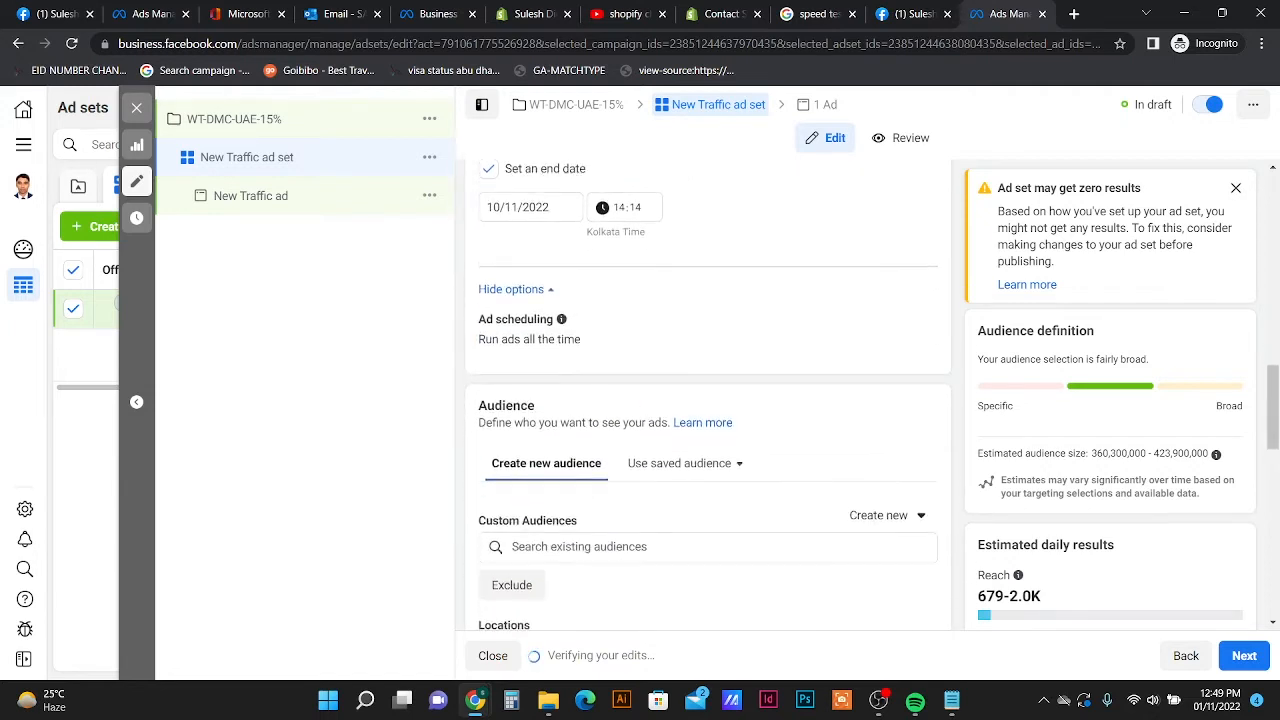
{"action": "scroll", "coordinate": [708, 400], "scroll_direction": "up", "scroll_amount": 1}
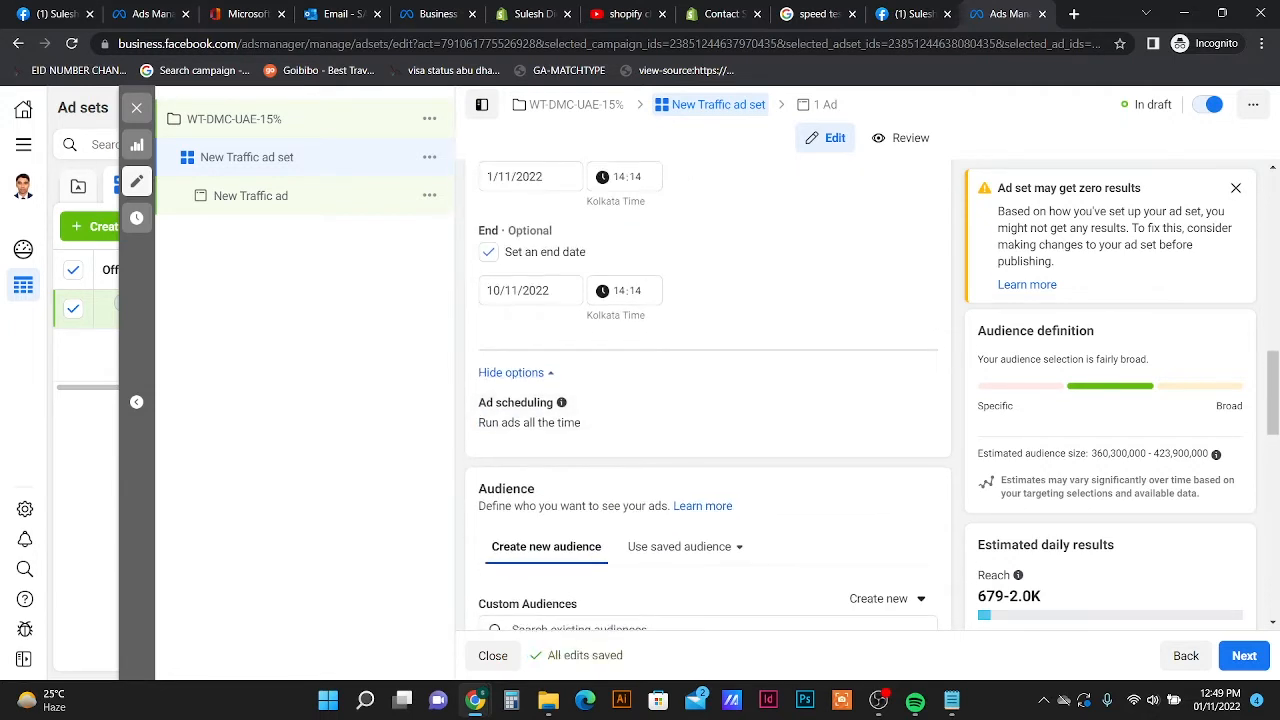
{"action": "scroll", "coordinate": [708, 400], "scroll_direction": "down", "scroll_amount": 1}
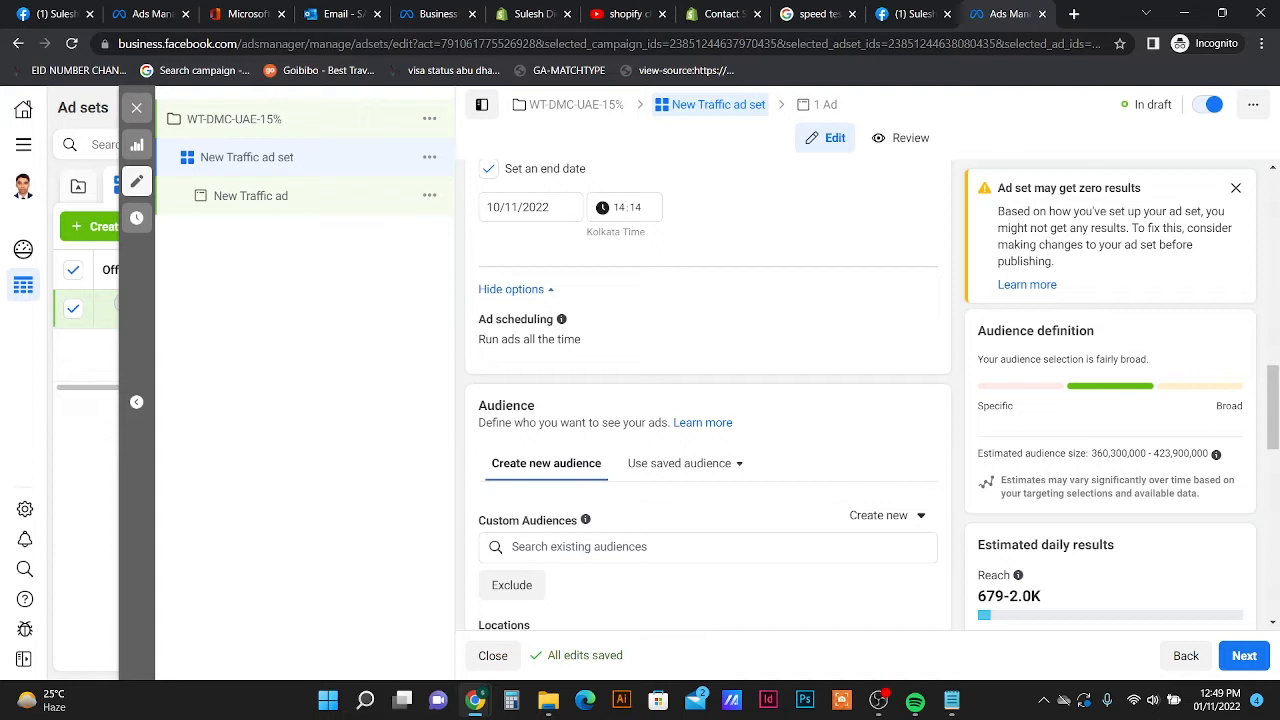
{"action": "scroll", "coordinate": [708, 400], "scroll_direction": "up", "scroll_amount": 1}
- Review the audience settings for custom audiences, locations, age, gender, detailed targeting and languages
{"action": "scroll", "coordinate": [708, 400], "scroll_direction": "down", "scroll_amount": 3}
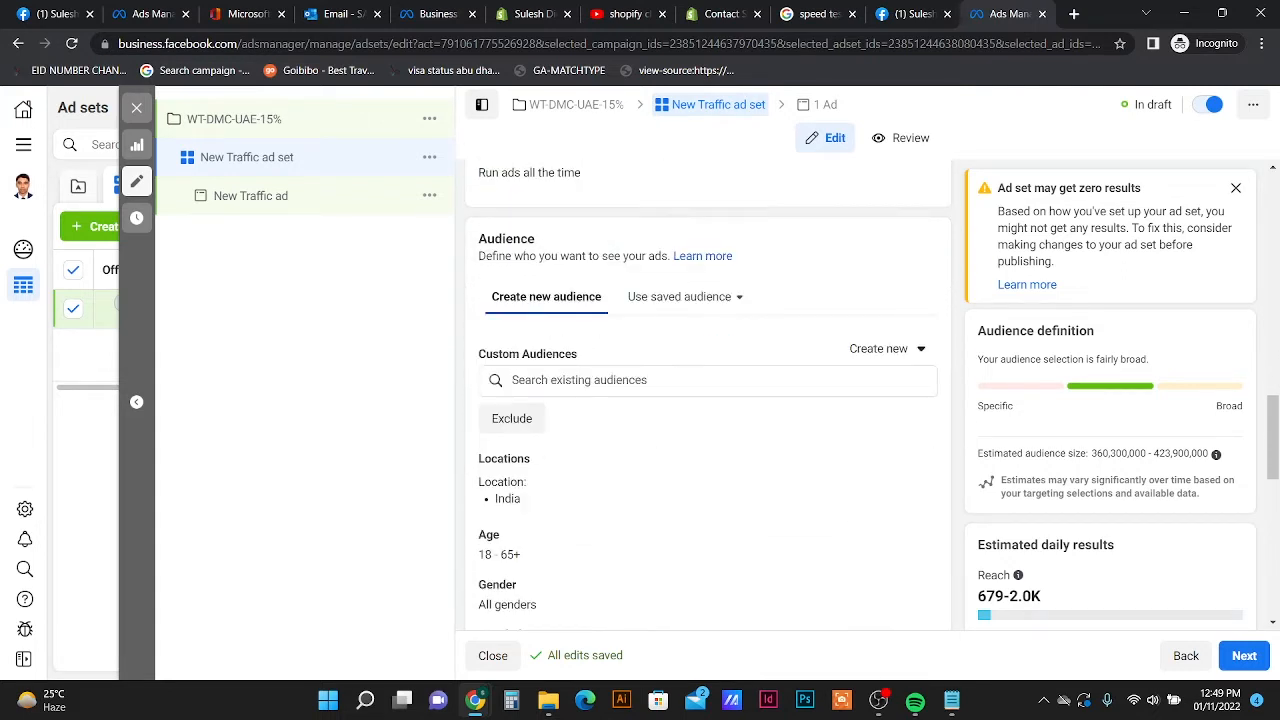
{"action": "scroll", "coordinate": [708, 470], "scroll_direction": "down", "scroll_amount": 1}
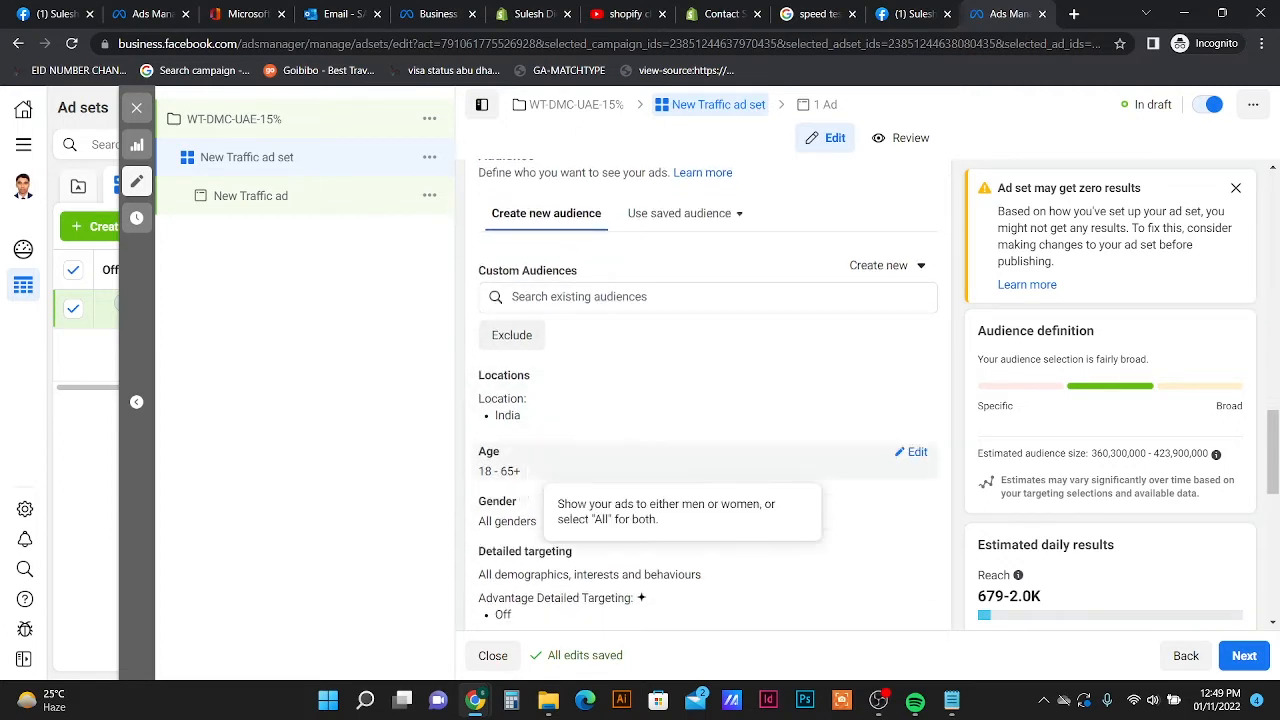
{"action": "scroll", "coordinate": [500, 500], "scroll_direction": "down", "scroll_amount": 1}
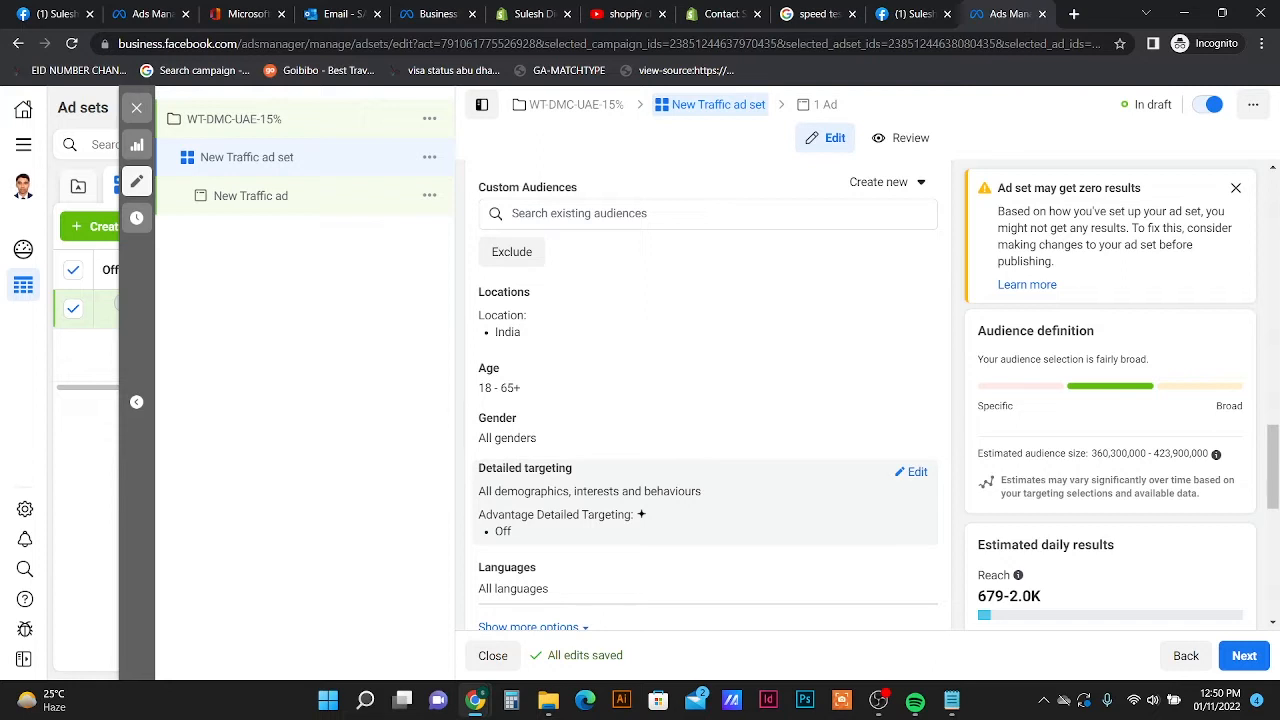
- Replace India with United Arab Emirates as the audience location in the ad set
{"action": "scroll", "coordinate": [708, 400], "scroll_direction": "up", "scroll_amount": 3}
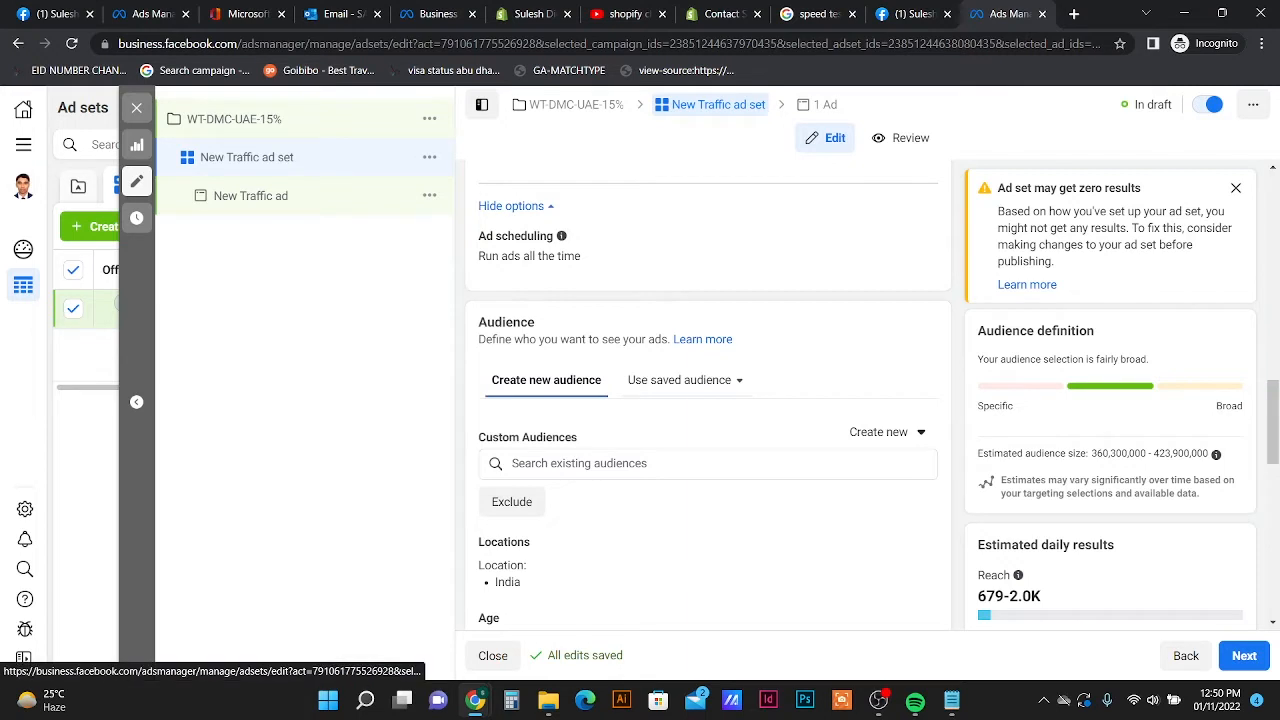
{"action": "scroll", "coordinate": [708, 400], "scroll_direction": "down", "scroll_amount": 2}
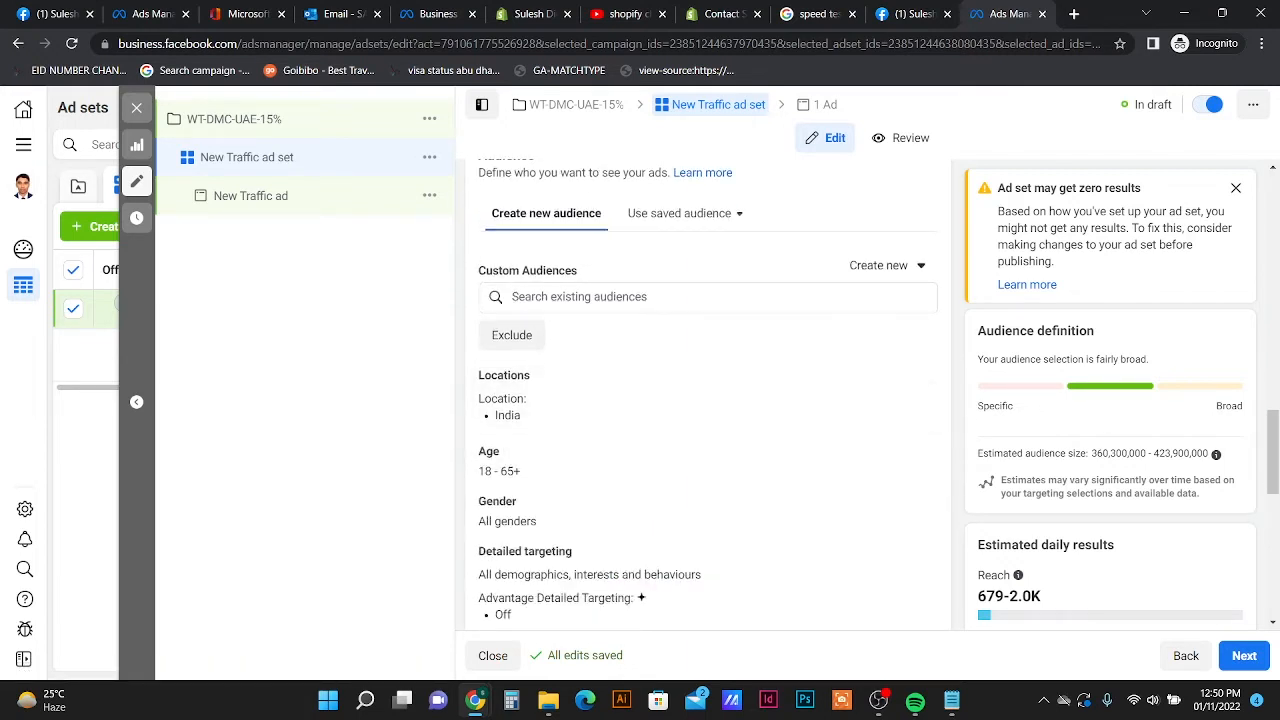
{"action": "left_click", "coordinate": [916, 380]}
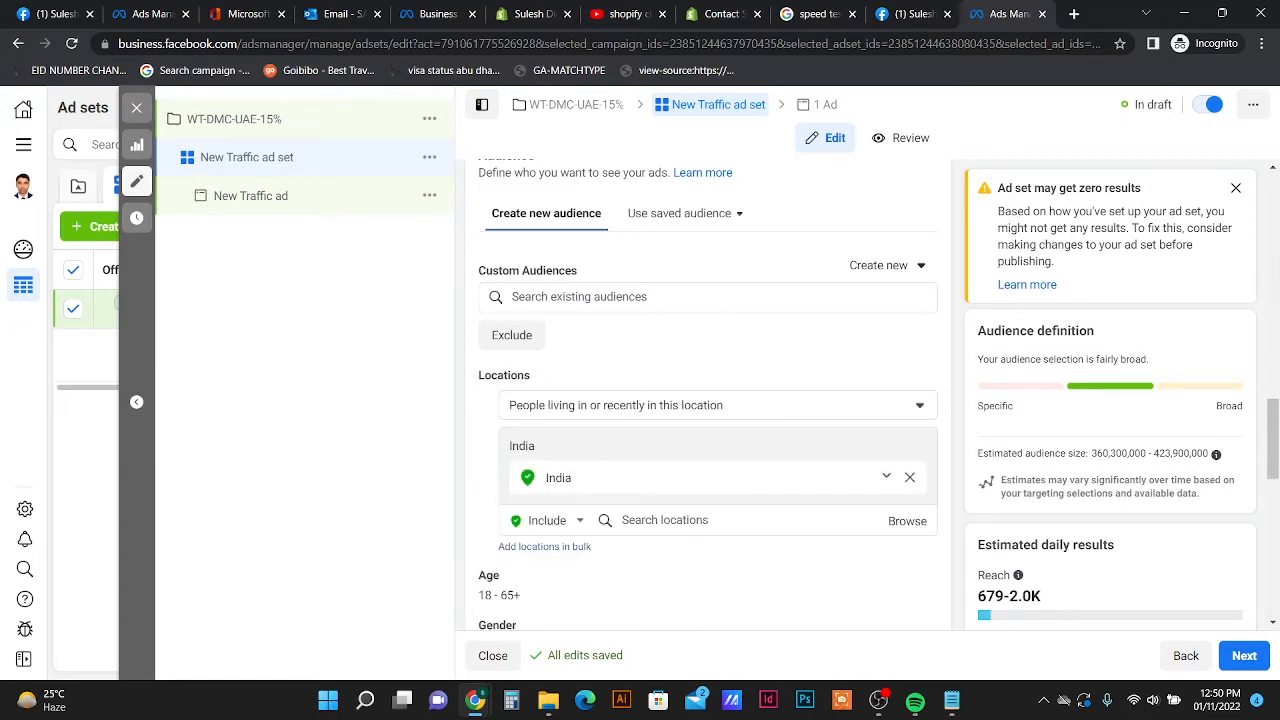
{"action": "left_click", "coordinate": [910, 478]}
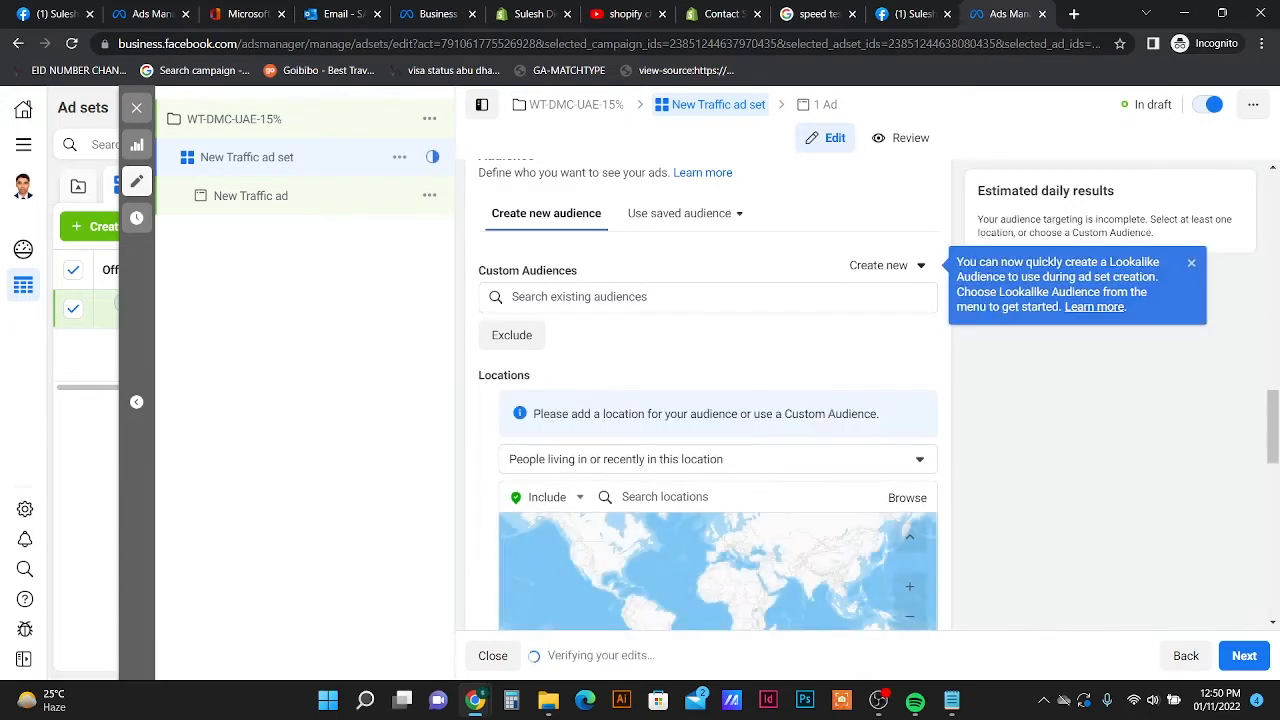
{"action": "left_click", "coordinate": [665, 497]}
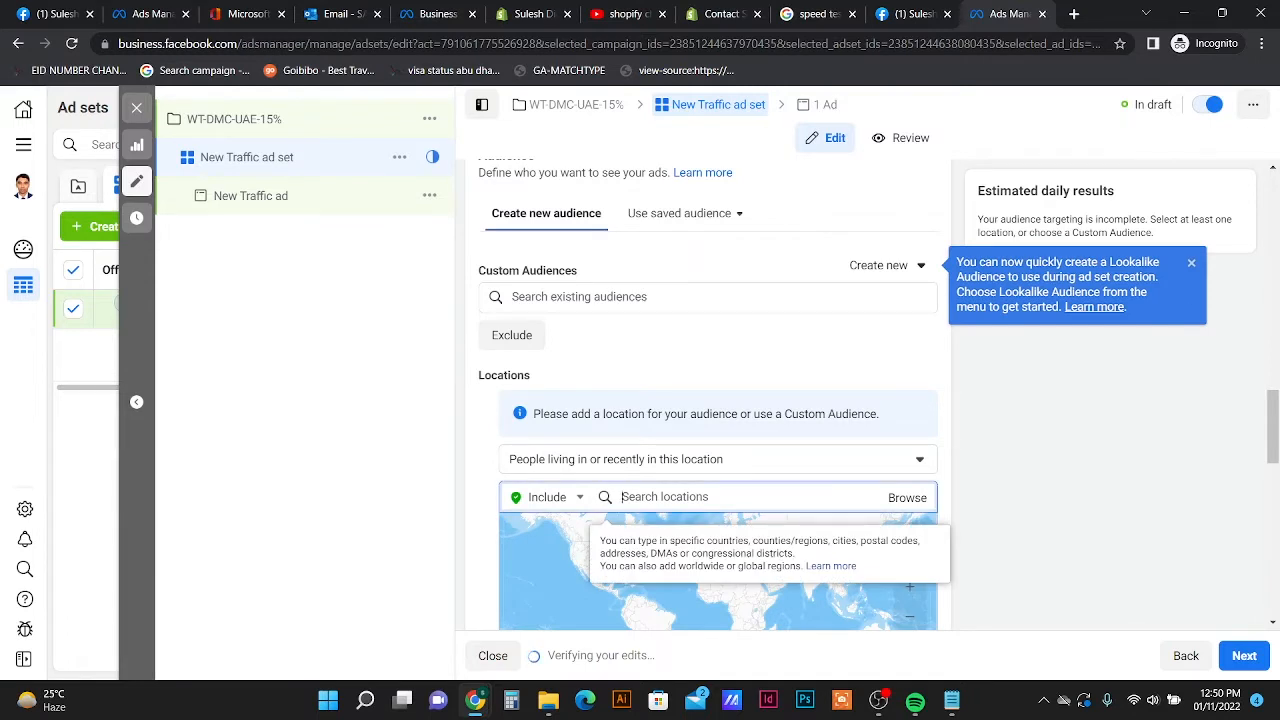
{"action": "type", "text": "uae"}
{"action": "key", "text": "Return"}
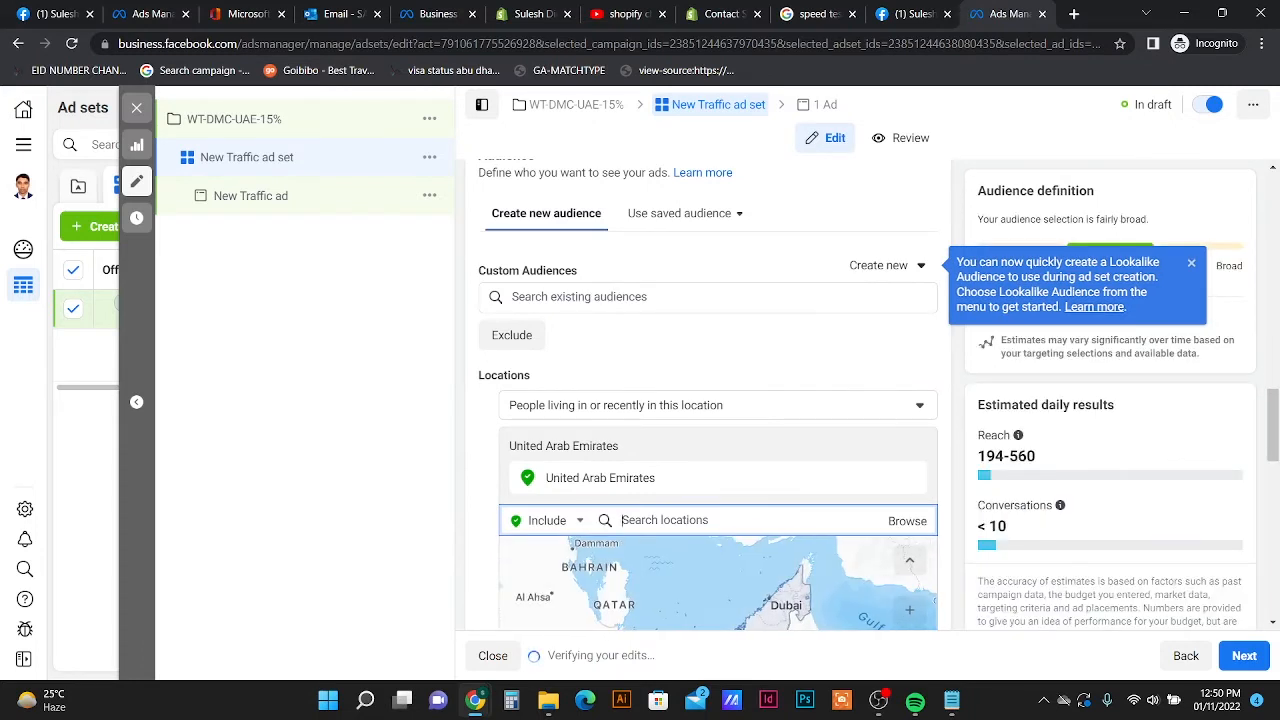
- Try to add Dubai, United Arab Emirates as a further included location for the audience
{"action": "type", "text": "D"}
{"action": "key", "text": "BackSpace"}
{"action": "type", "text": "DUBAI"}
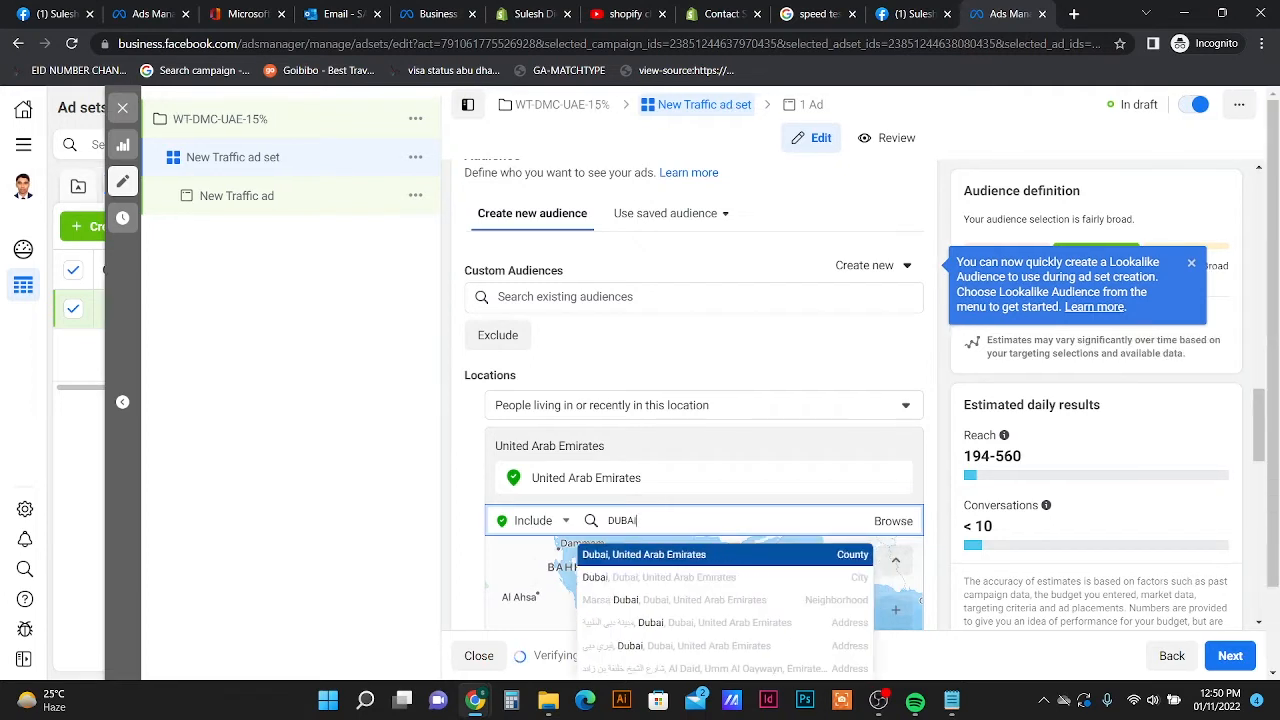
{"action": "key", "text": "Return"}
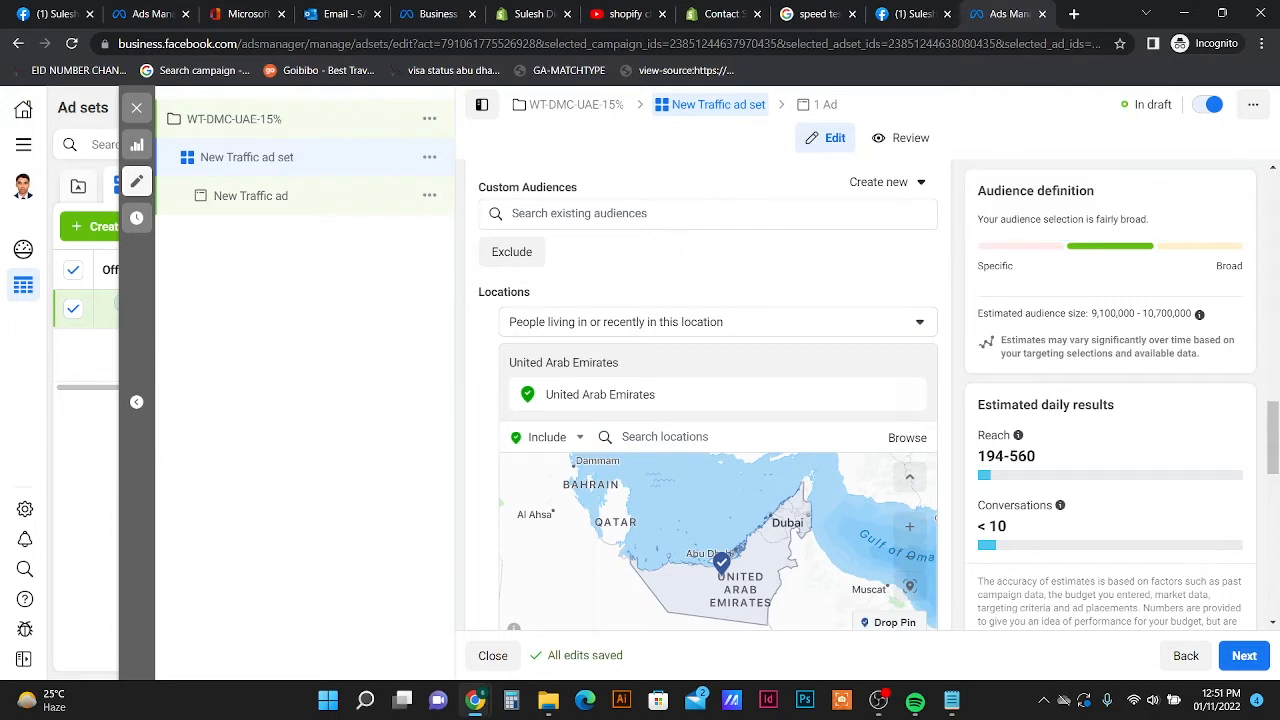
- Open the audience's age, gender and detailed targeting settings for editing
{"action": "scroll", "coordinate": [708, 400], "scroll_direction": "down", "scroll_amount": 2}
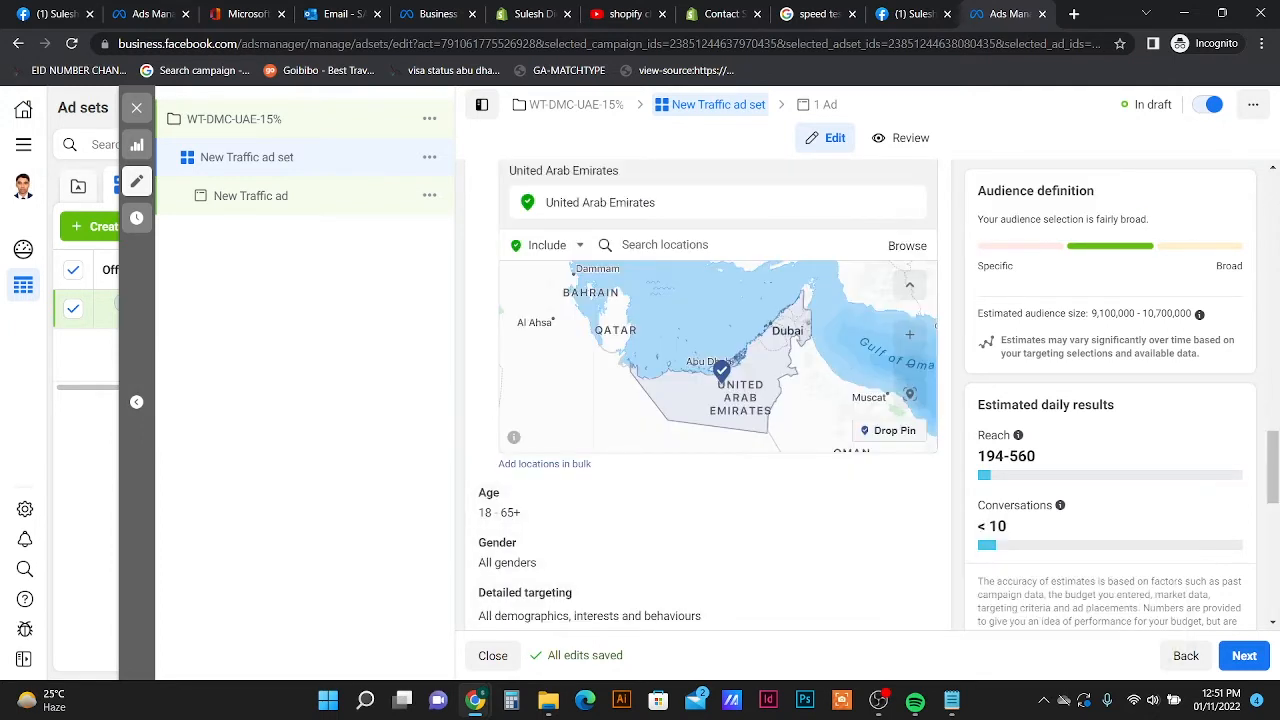
{"action": "left_click", "coordinate": [908, 492]}
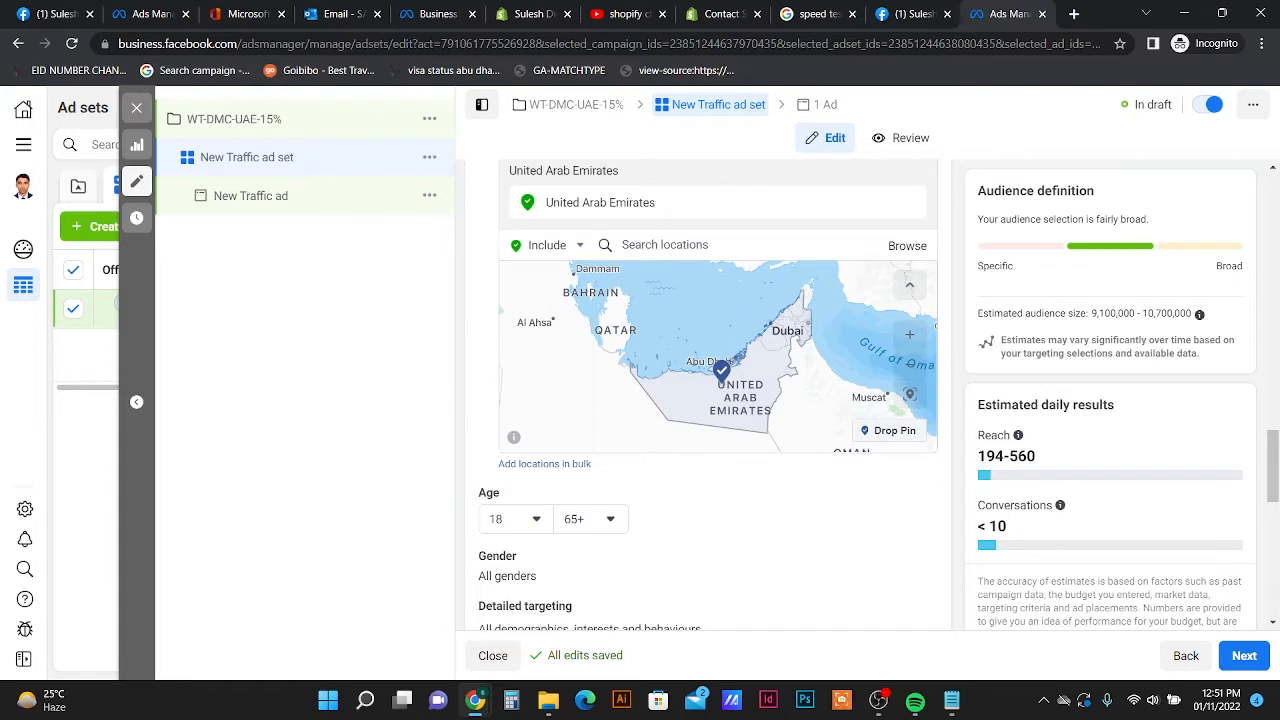
{"action": "scroll", "coordinate": [708, 400], "scroll_direction": "down", "scroll_amount": 2}
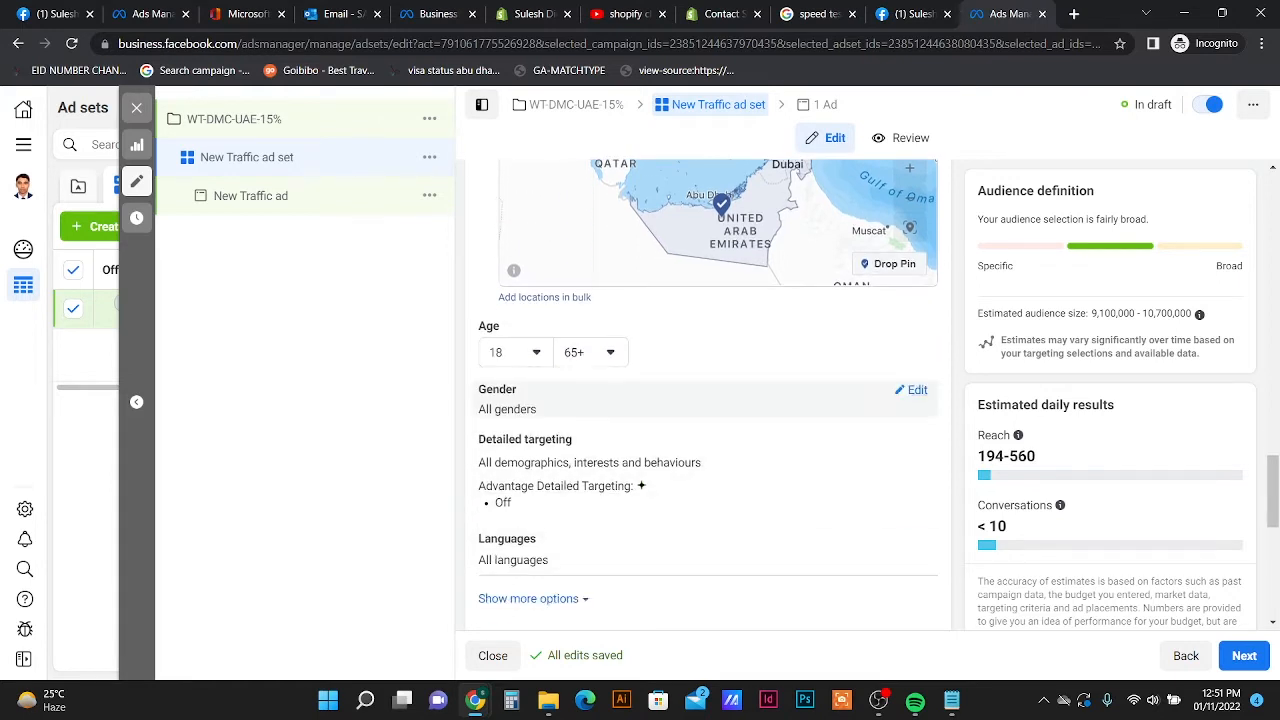
{"action": "left_click", "coordinate": [914, 389]}
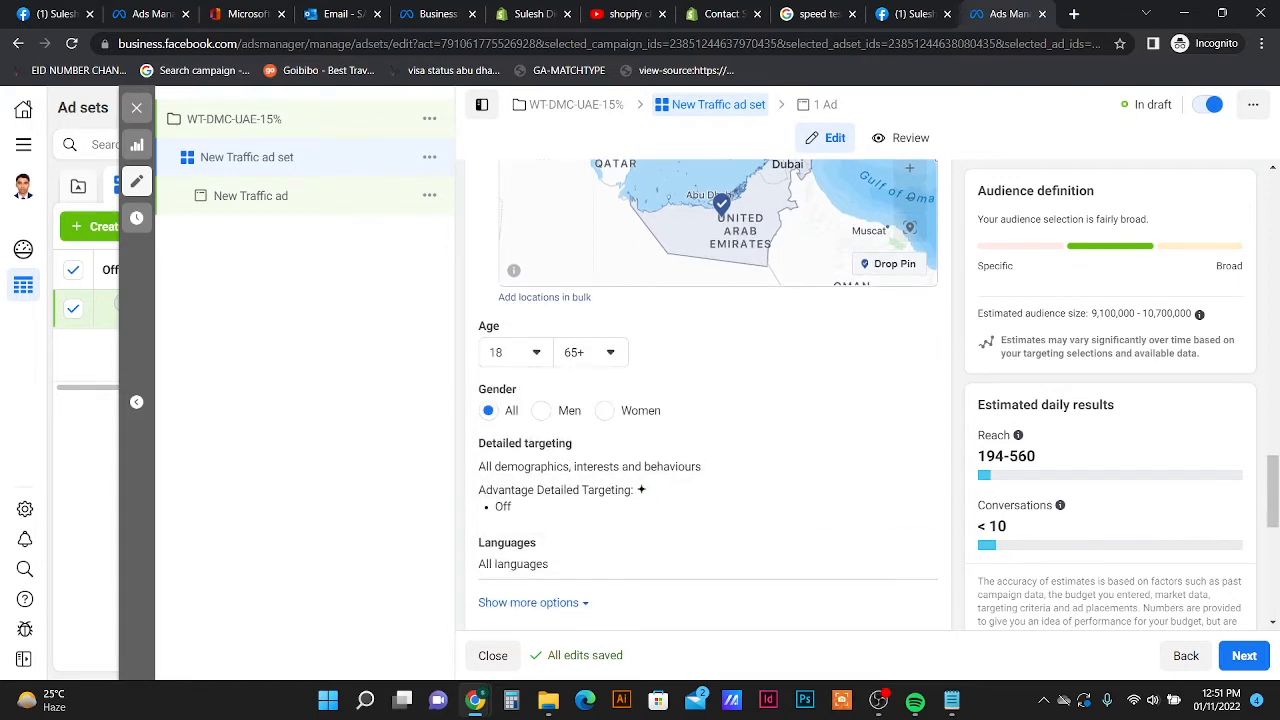
{"action": "scroll", "coordinate": [909, 400], "scroll_direction": "down", "scroll_amount": 1}
{"action": "left_click", "coordinate": [909, 364]}
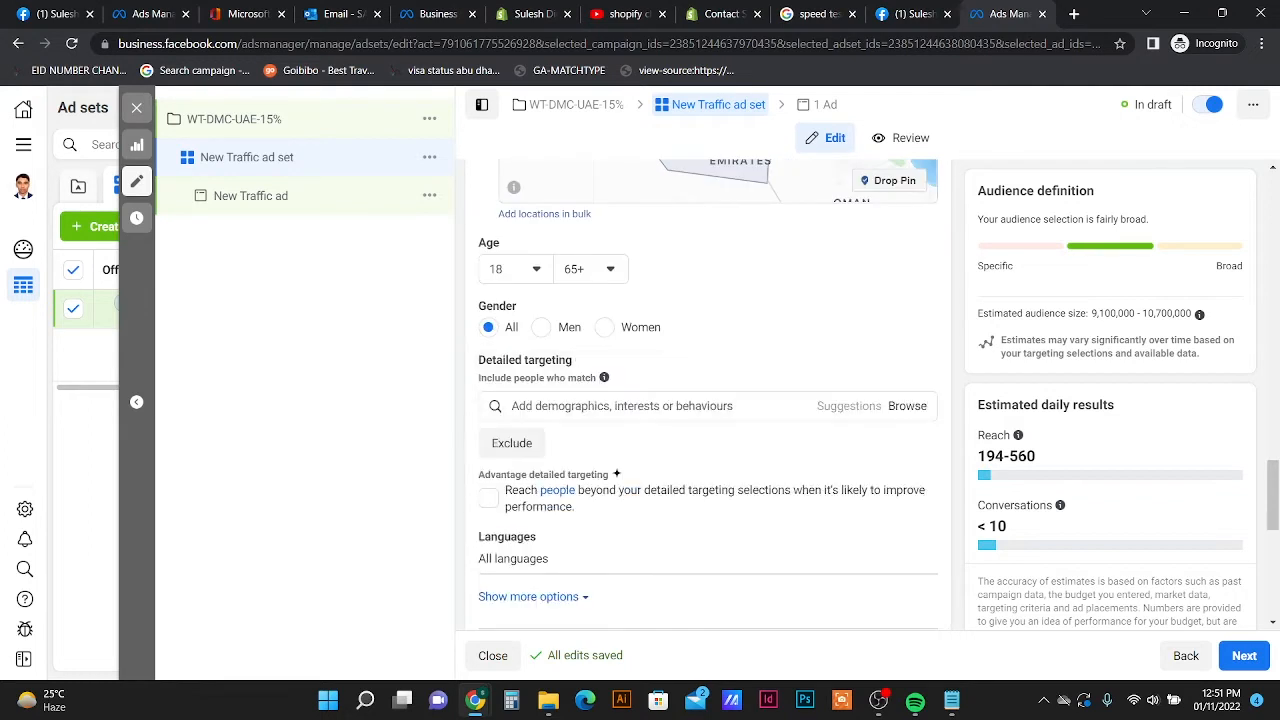
- Browse the detailed targeting categories, examining the education levels under Demographics and the list of Interests
{"action": "left_click", "coordinate": [907, 406]}
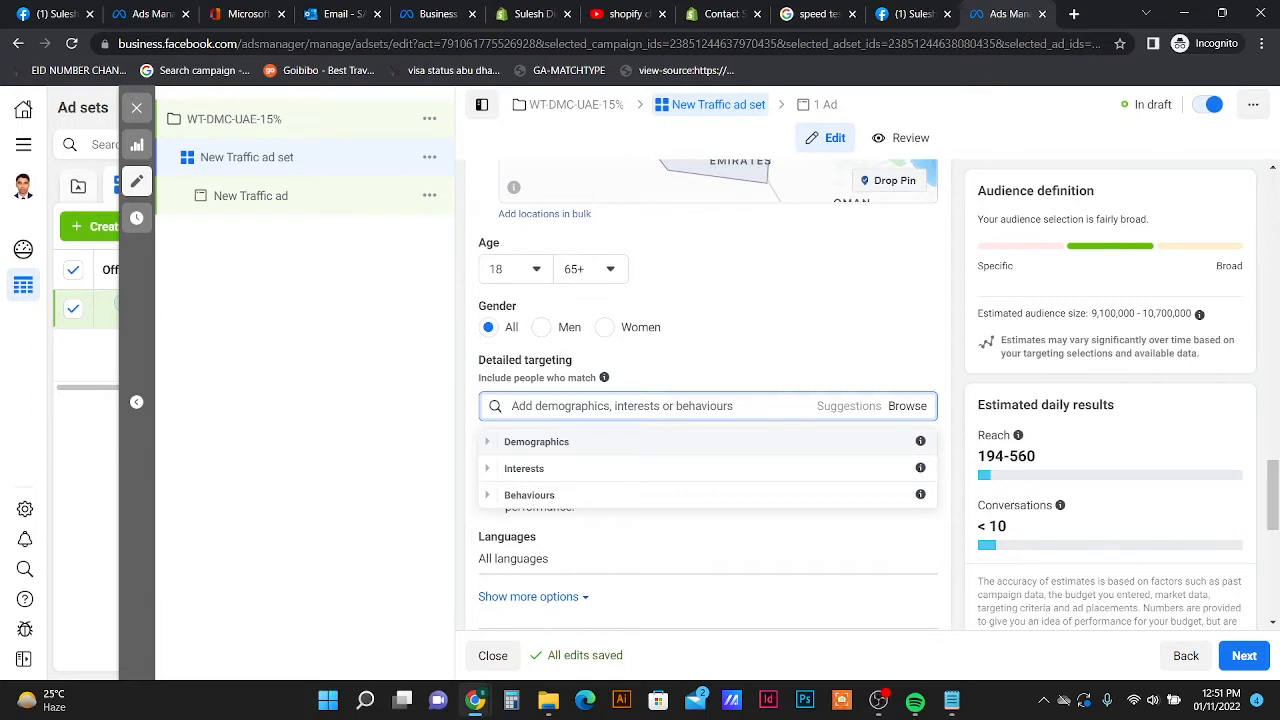
{"action": "left_click", "coordinate": [536, 441]}
{"action": "left_click", "coordinate": [538, 467]}
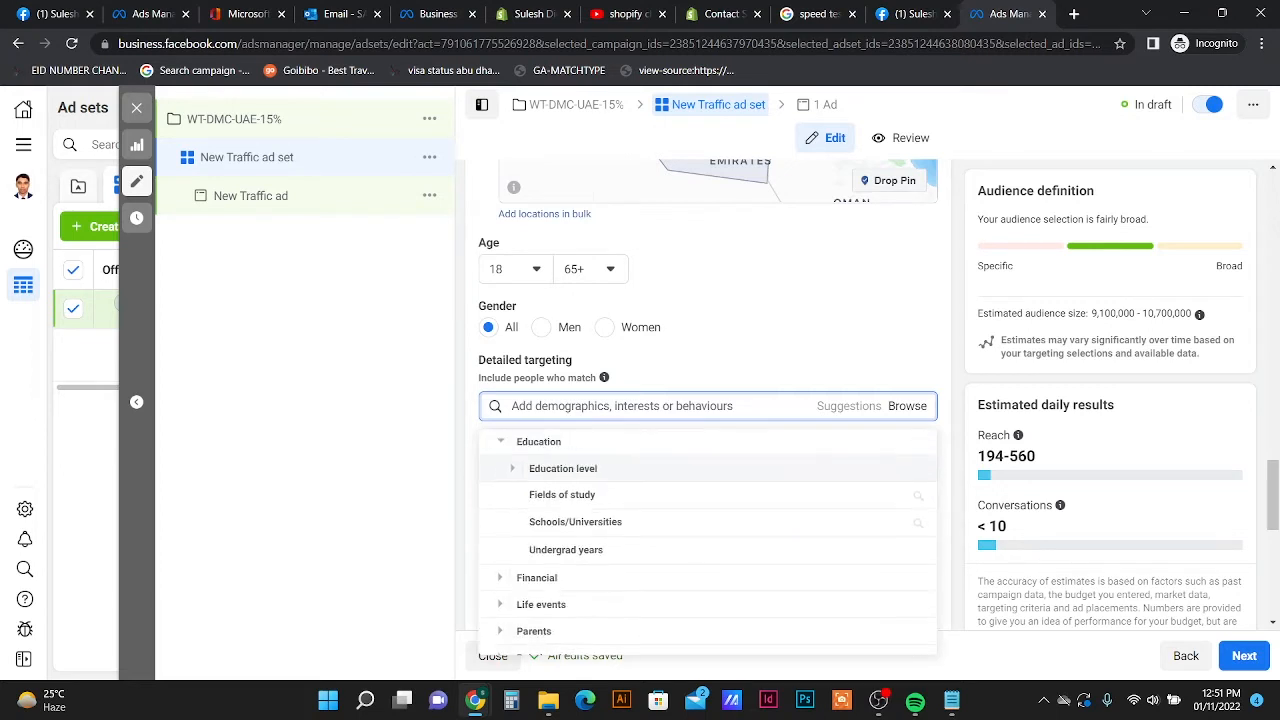
{"action": "left_click", "coordinate": [563, 495]}
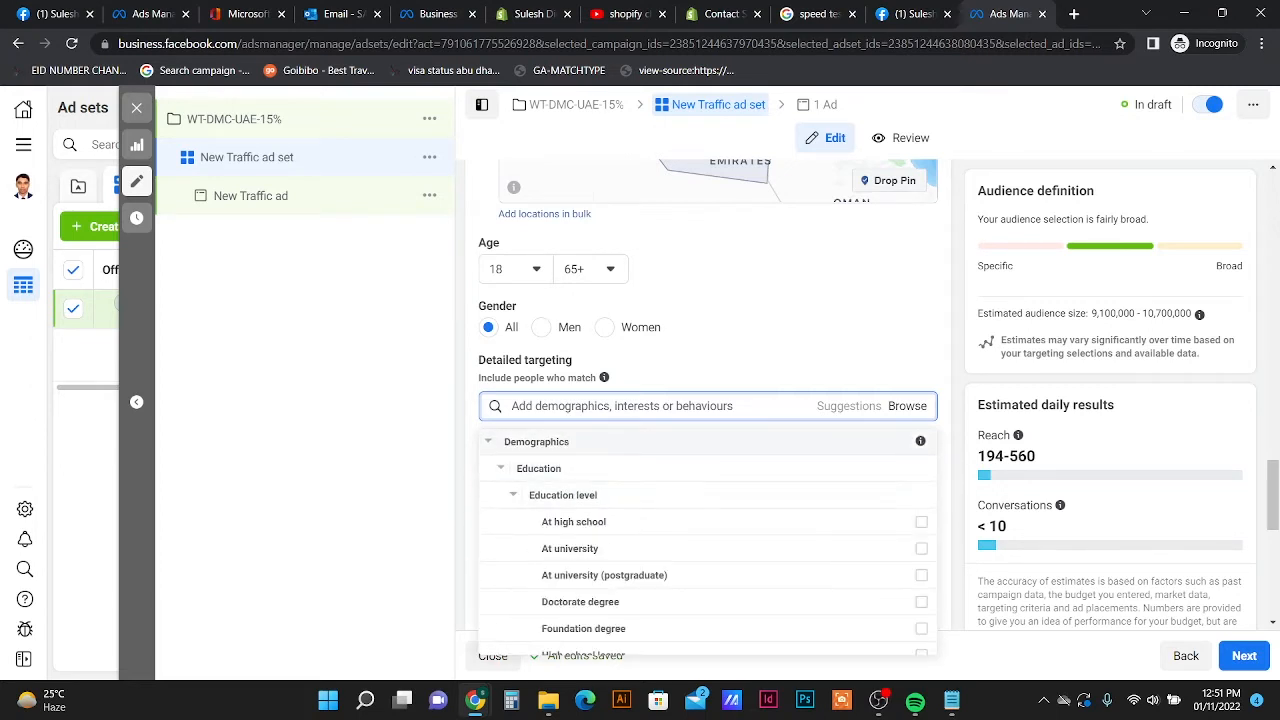
{"action": "left_click", "coordinate": [536, 441]}
{"action": "left_click", "coordinate": [524, 468]}
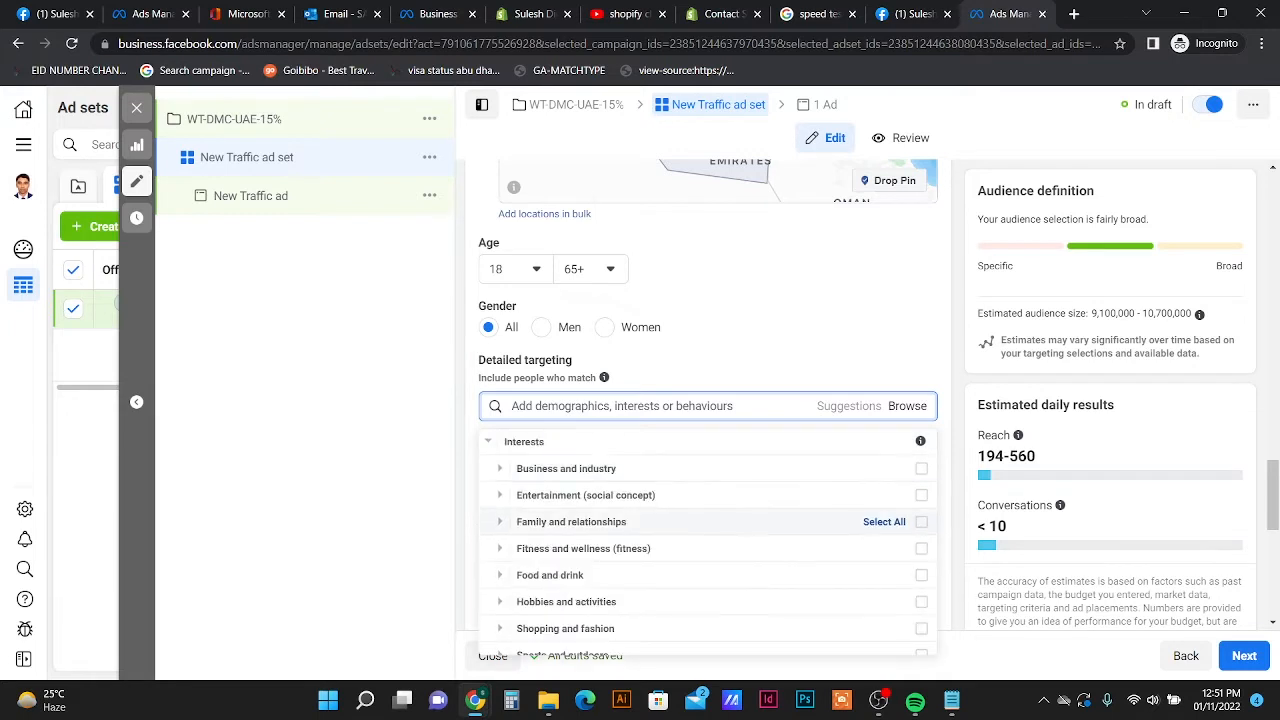
{"action": "scroll", "coordinate": [708, 540], "scroll_direction": "up", "scroll_amount": 1}
{"action": "left_click", "coordinate": [524, 468]}
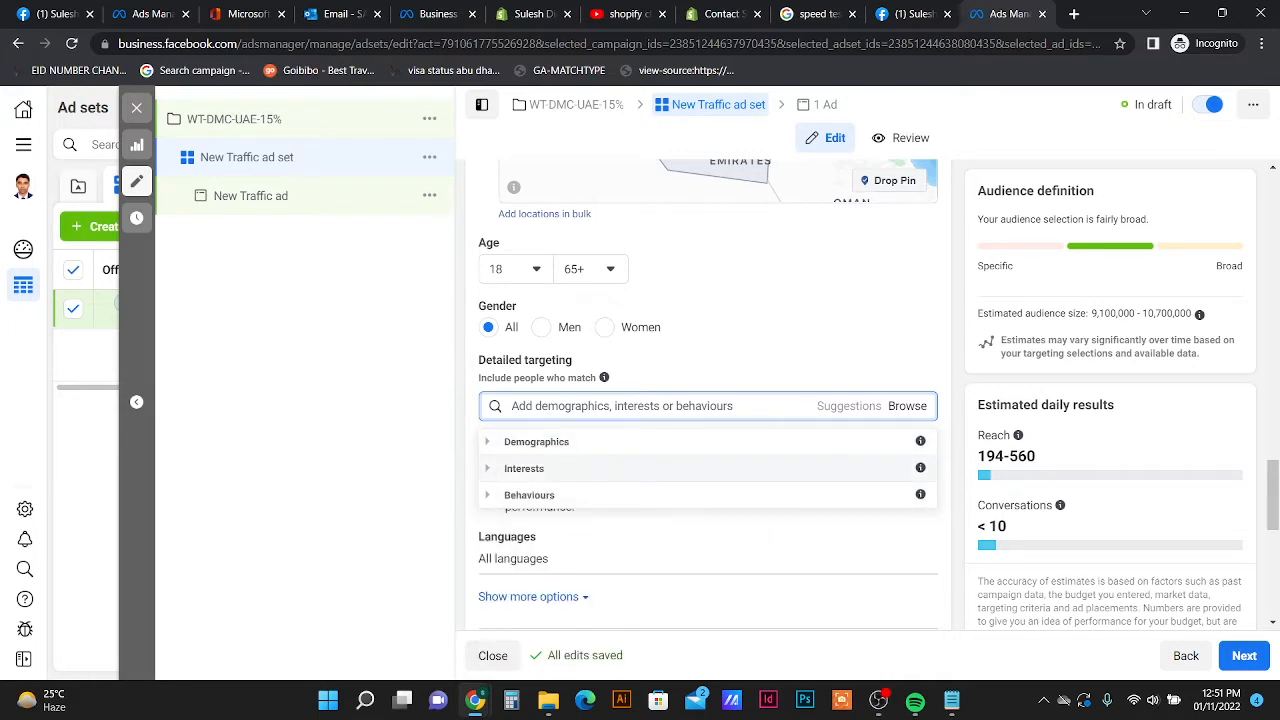
- Add the Digital marketing (marketing) interest to the detailed targeting, dismiss the audience tip and examine the interest's details
{"action": "left_click", "coordinate": [622, 406]}
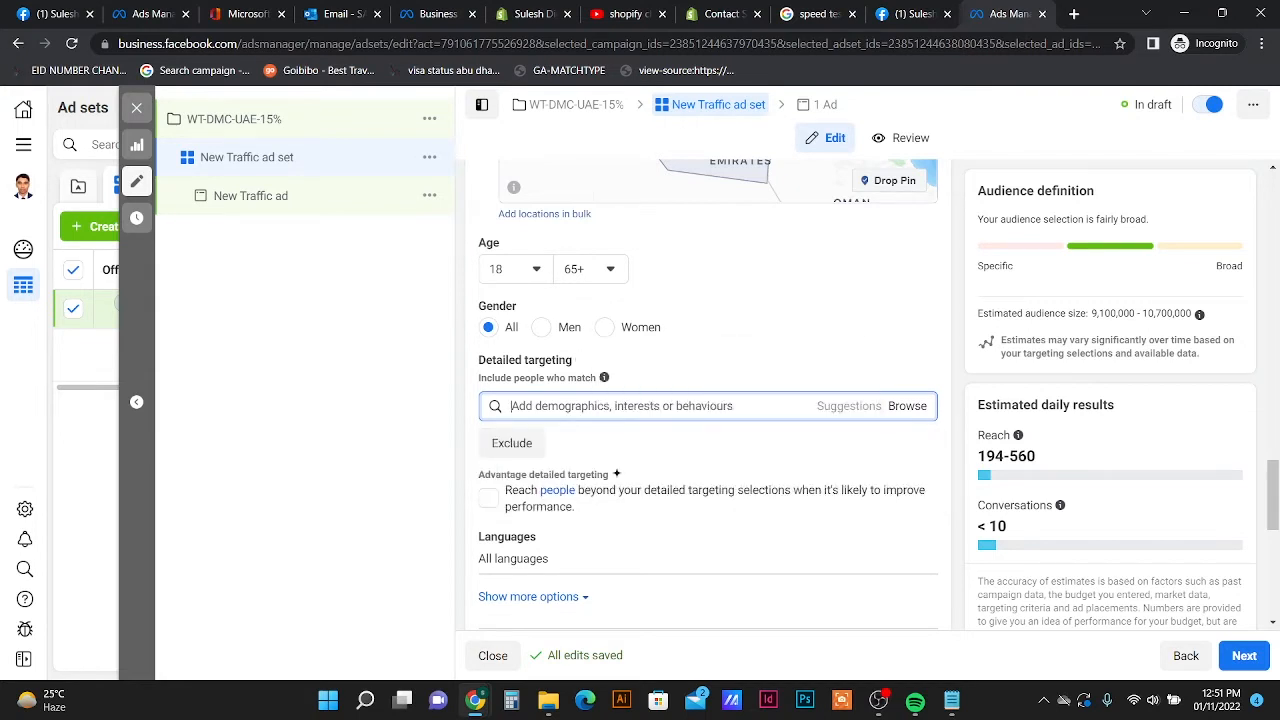
{"action": "type", "text": "digital marketing"}
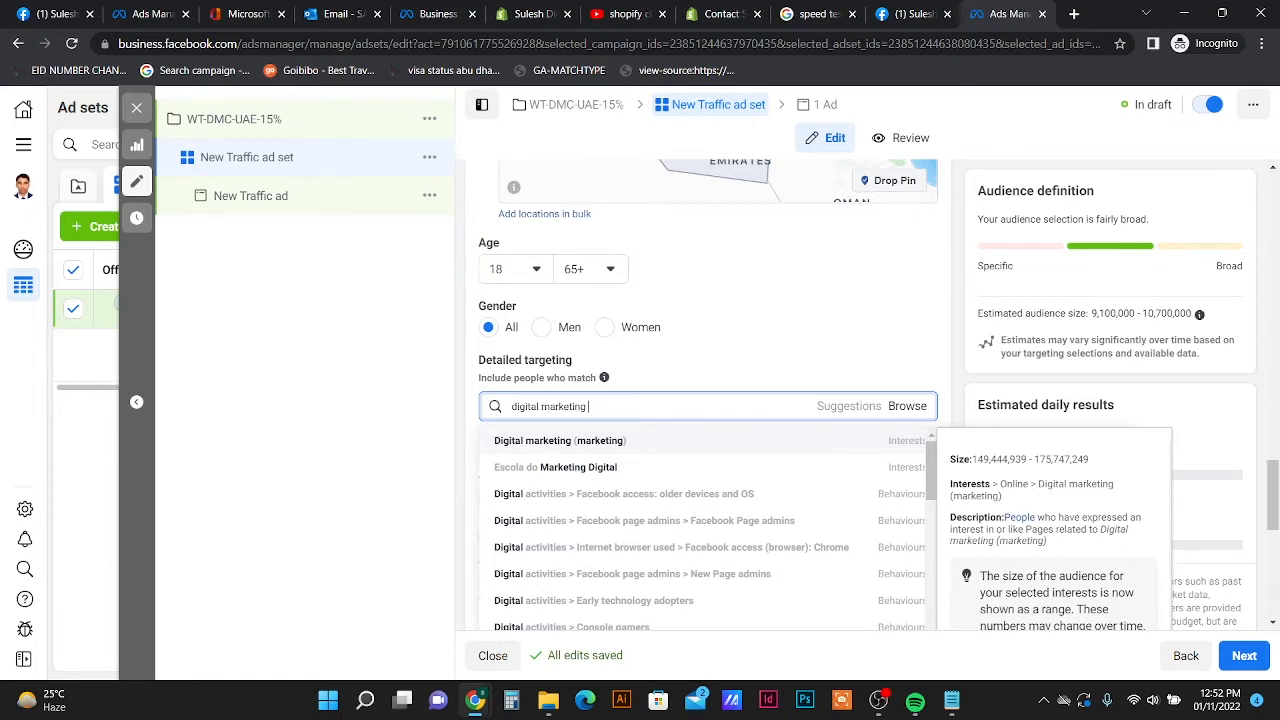
{"action": "key", "text": "Return"}
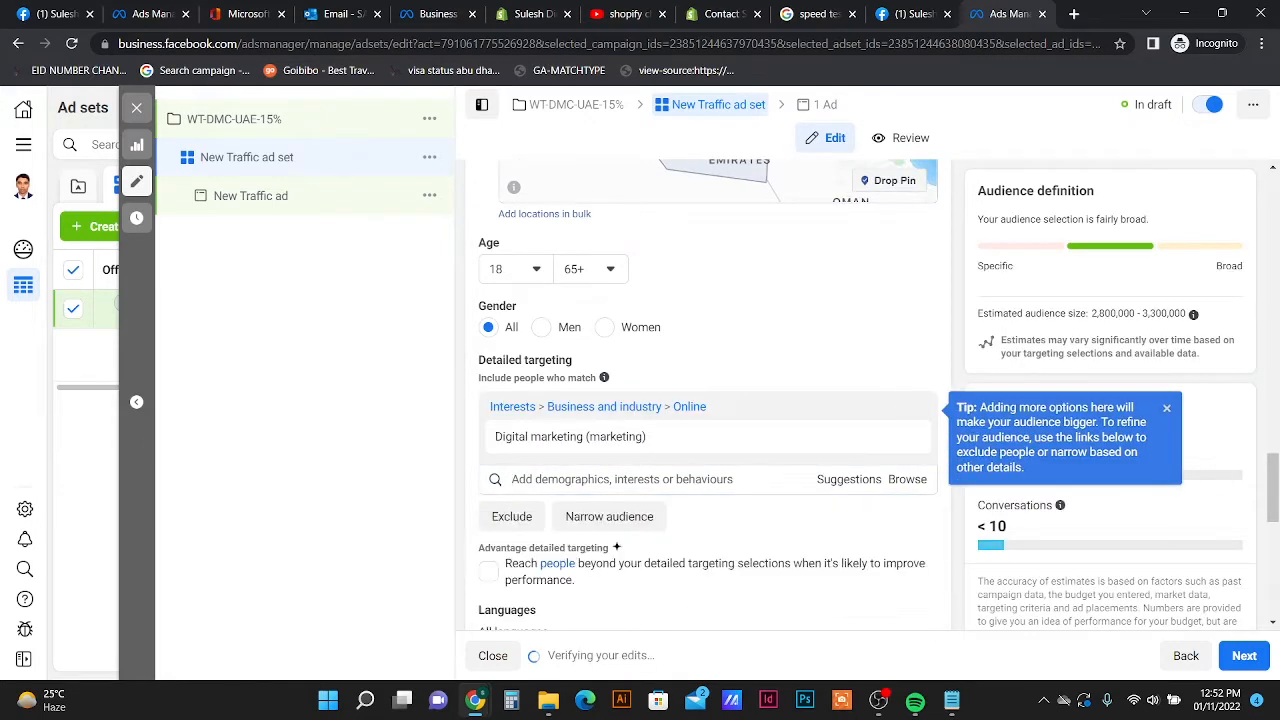
{"action": "left_click", "coordinate": [622, 479]}
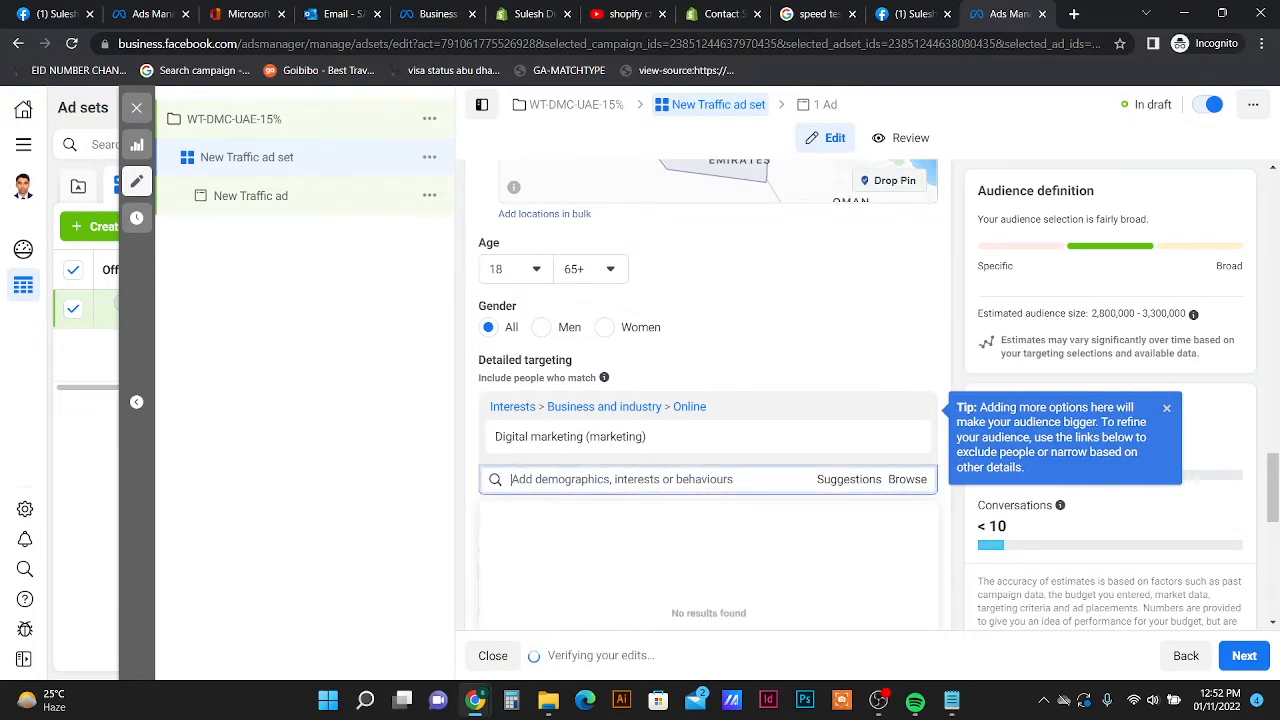
{"action": "key", "text": "Escape"}
{"action": "scroll", "coordinate": [612, 512], "scroll_direction": "down", "scroll_amount": 1}
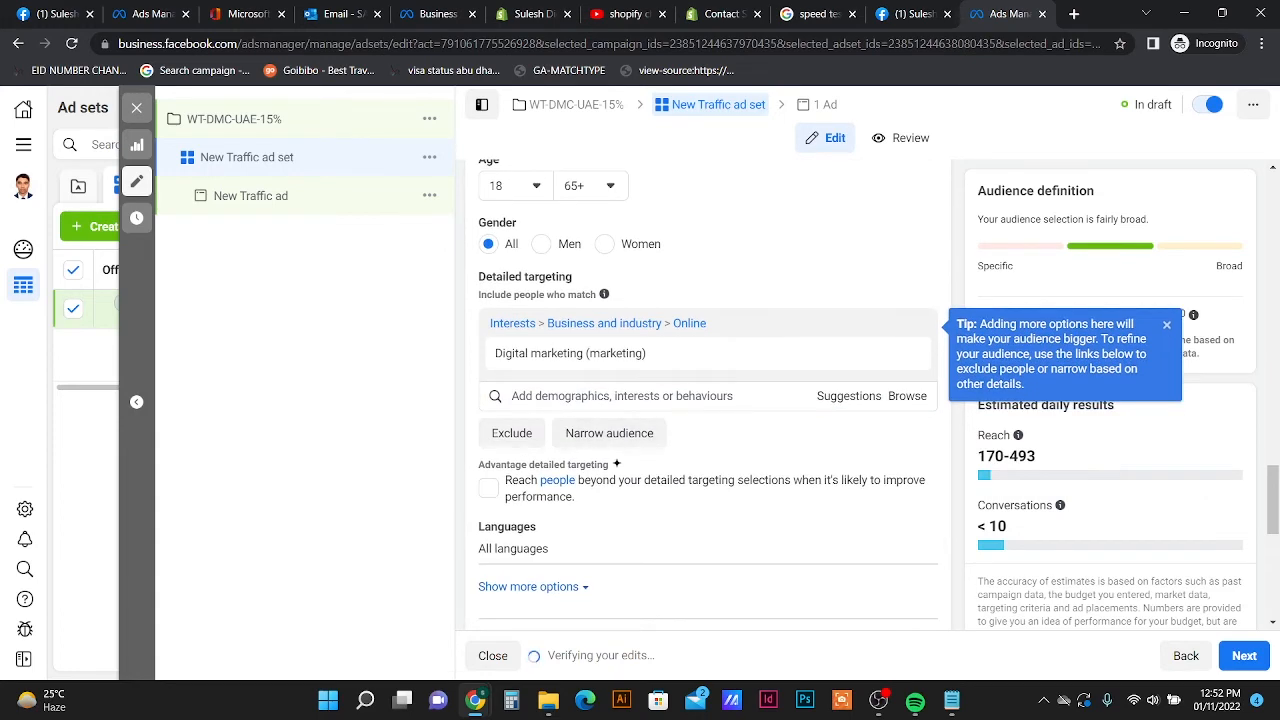
{"action": "left_click", "coordinate": [1166, 325]}
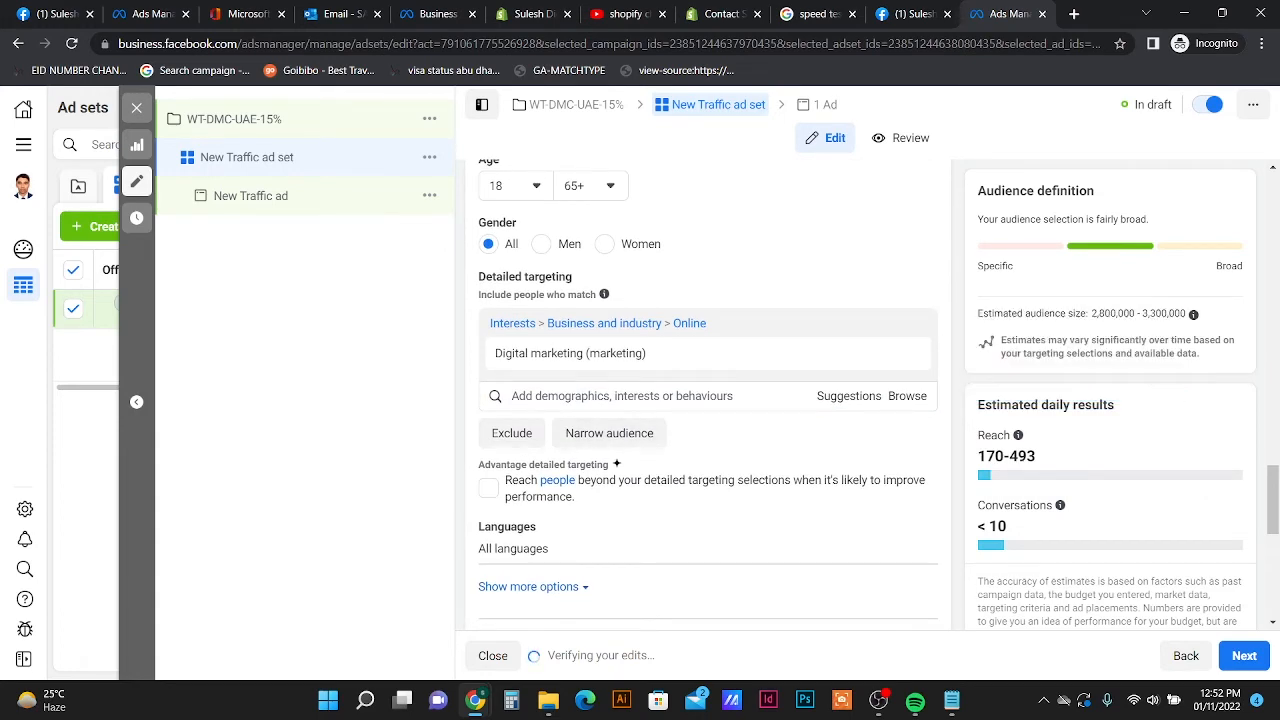
{"action": "scroll", "coordinate": [690, 325], "scroll_direction": "up", "scroll_amount": 1}
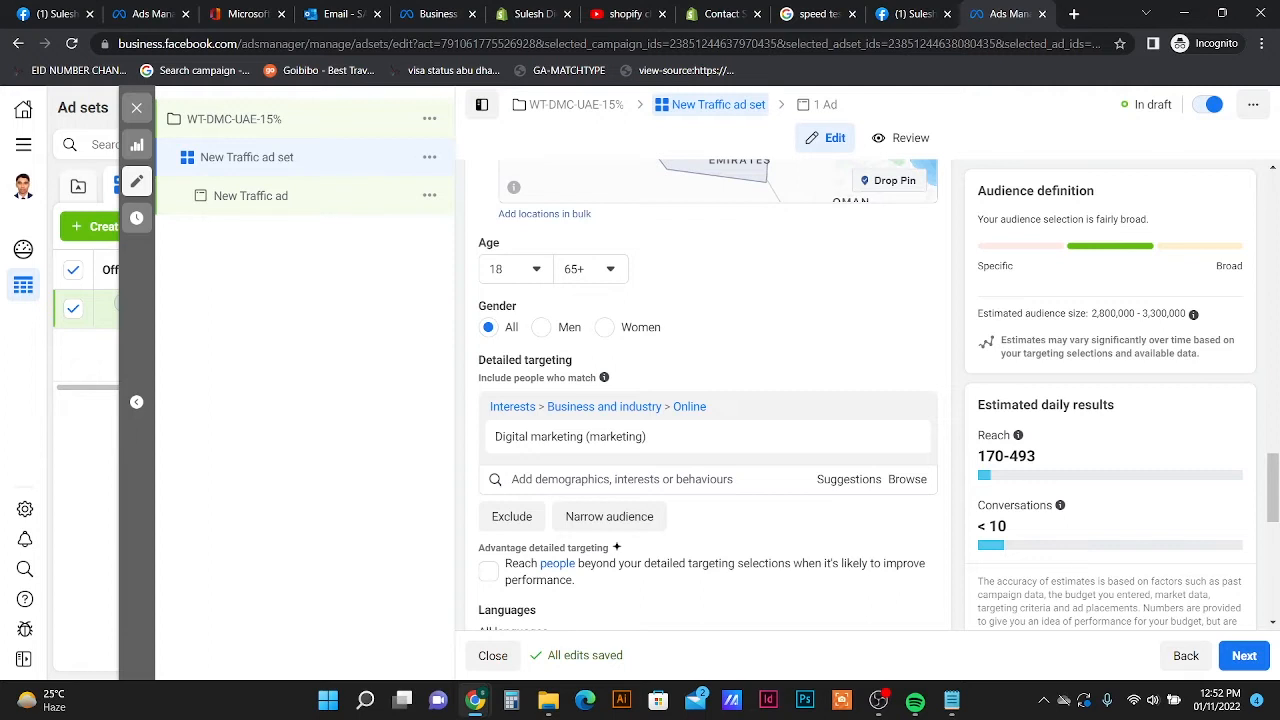
{"action": "mouse_move", "coordinate": [708, 437]}
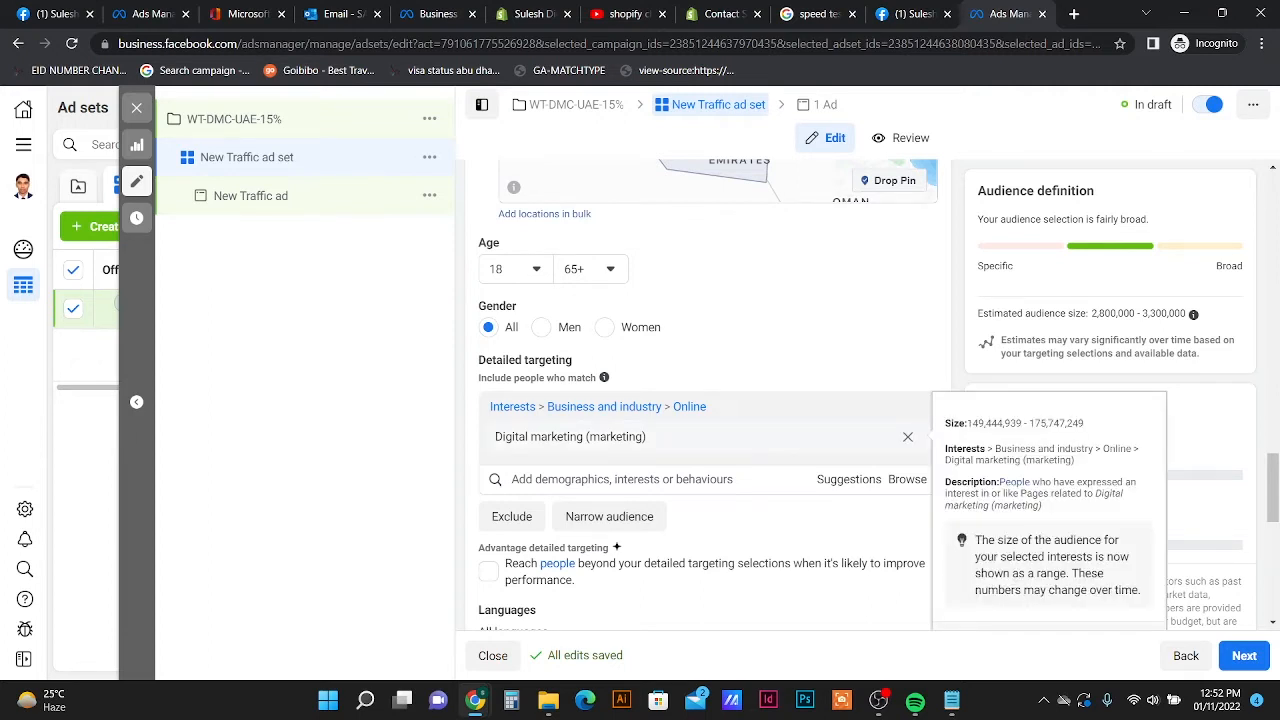
- Show the additional audience options beneath the language setting
{"action": "scroll", "coordinate": [708, 437], "scroll_direction": "down", "scroll_amount": 4}
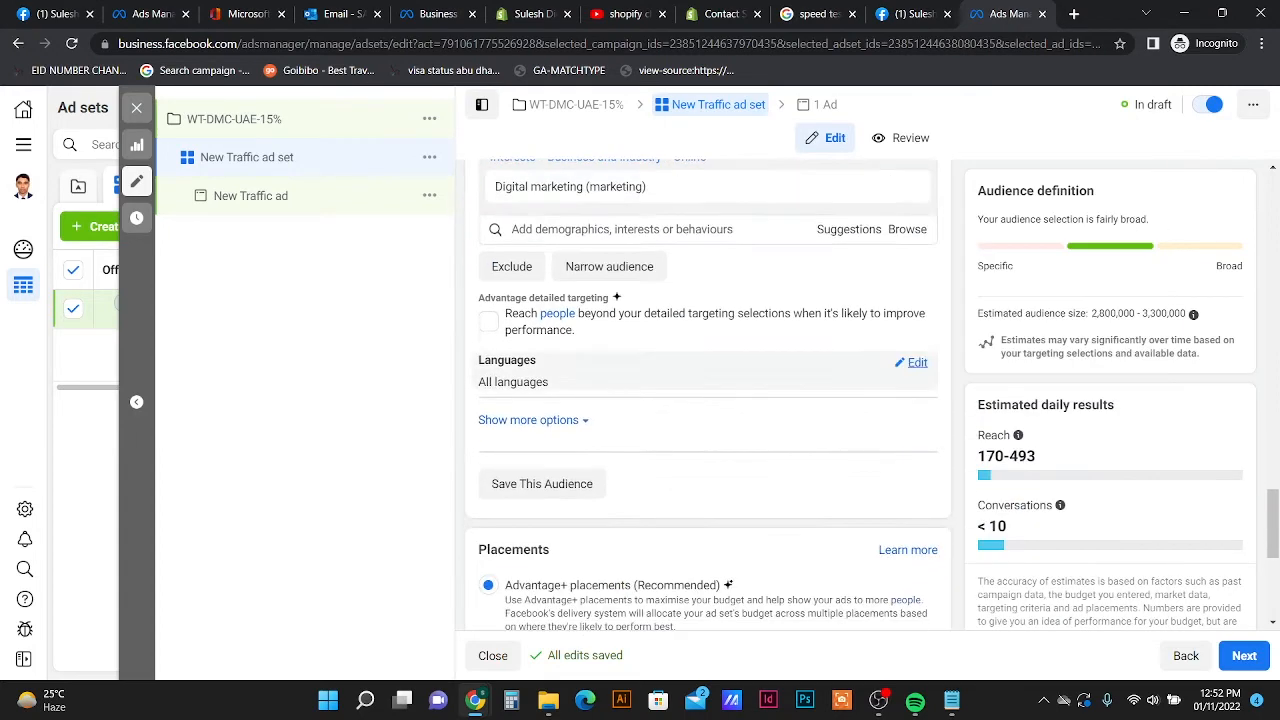
{"action": "left_click", "coordinate": [533, 338]}
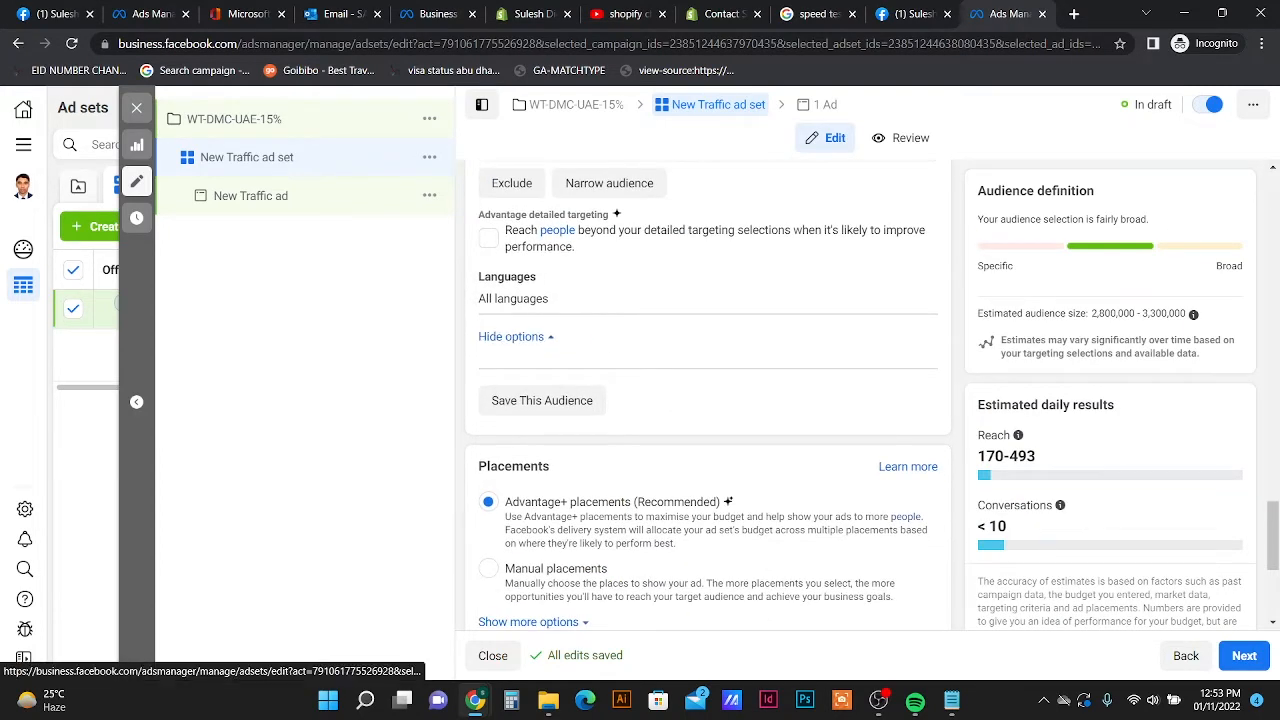
{"action": "scroll", "coordinate": [533, 338], "scroll_direction": "down", "scroll_amount": 1}
{"action": "scroll", "coordinate": [533, 338], "scroll_direction": "up", "scroll_amount": 1}
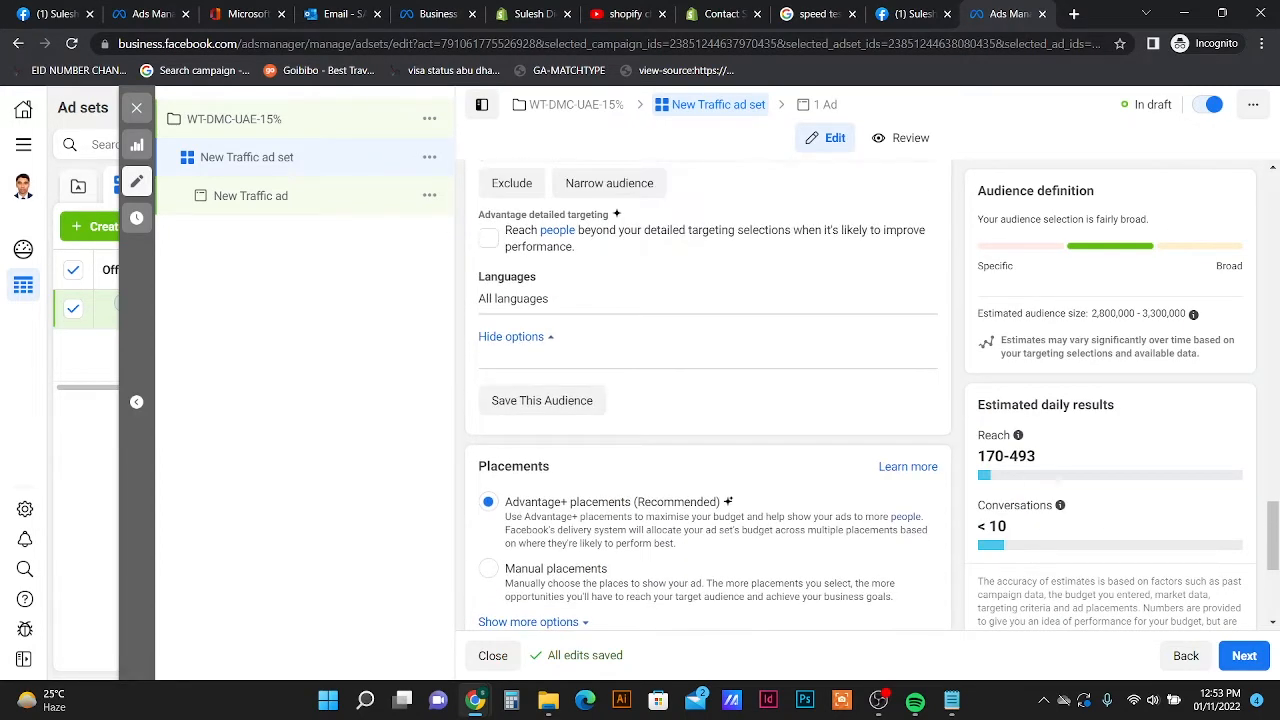
- Add Arabic to the audience languages and remove it again
{"action": "left_click", "coordinate": [547, 298]}
{"action": "left_click", "coordinate": [558, 303]}
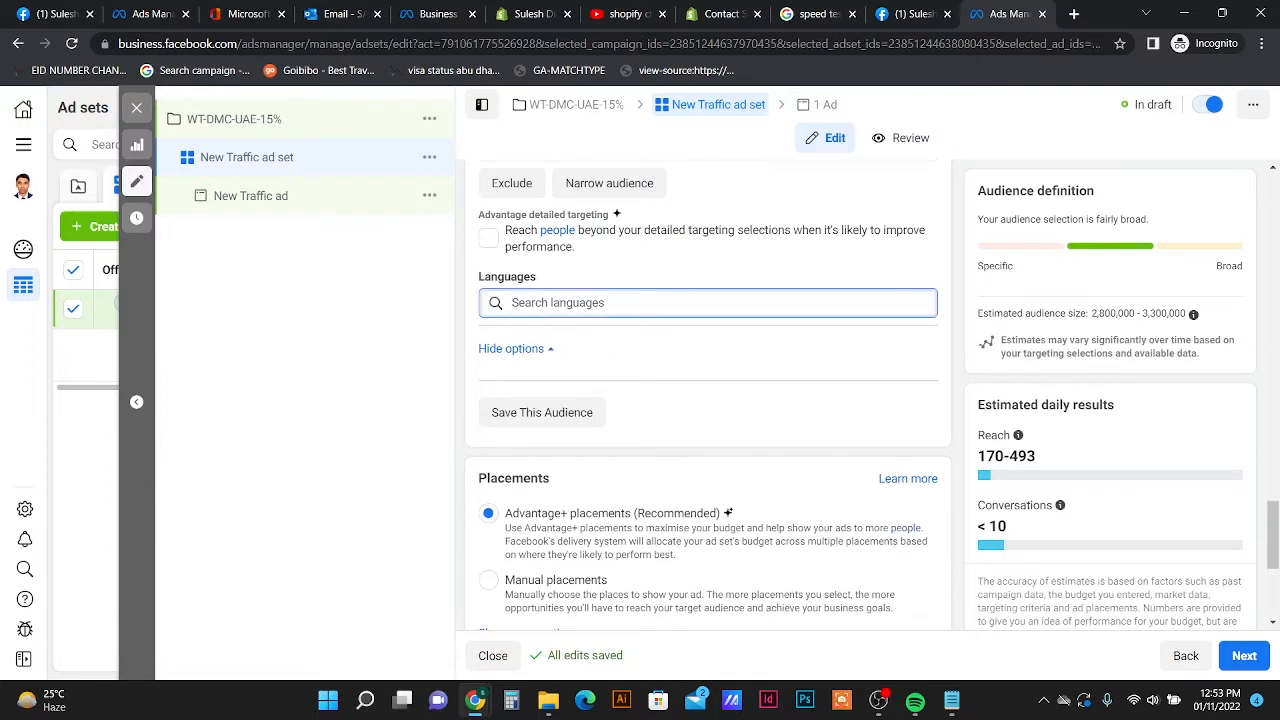
{"action": "type", "text": "ara"}
{"action": "key", "text": "Return"}
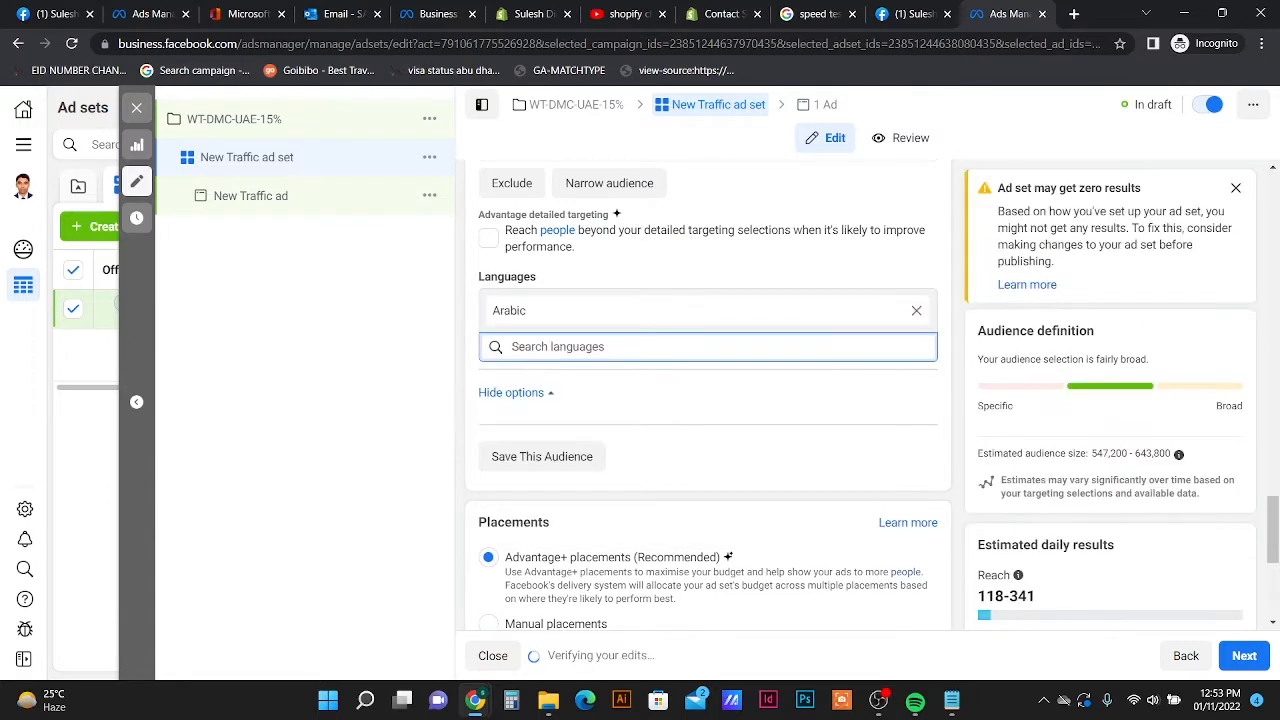
{"action": "left_click", "coordinate": [917, 310]}
- Add Spanish to the audience languages and remove it again, leaving the language search
{"action": "left_click", "coordinate": [600, 303]}
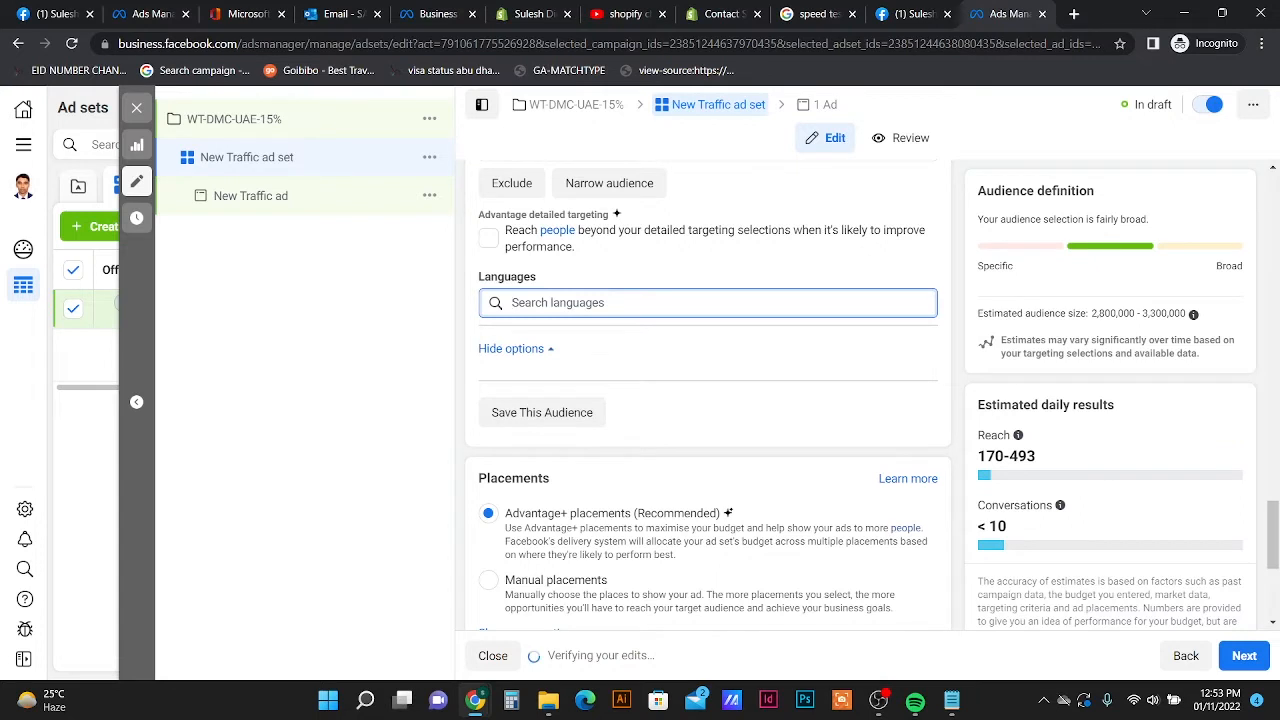
{"action": "type", "text": "spa"}
{"action": "key", "text": "Return"}
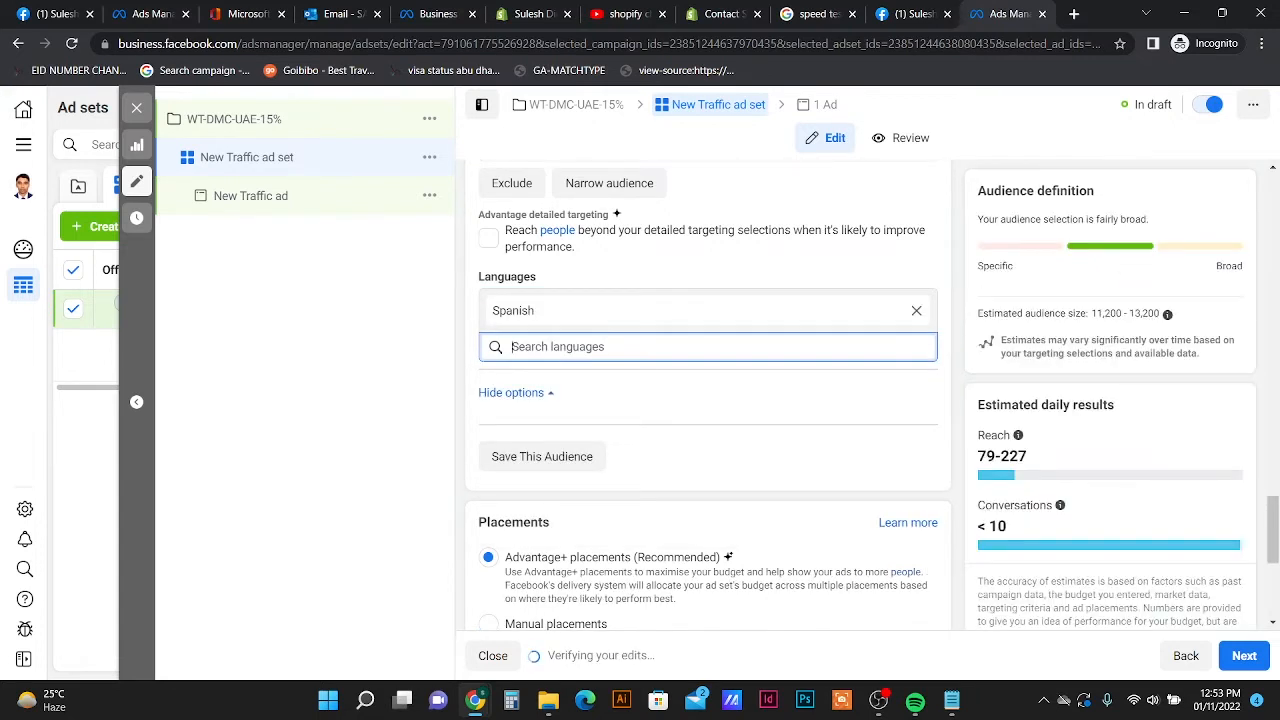
{"action": "left_click", "coordinate": [917, 310]}
{"action": "scroll", "coordinate": [708, 386], "scroll_direction": "up", "scroll_amount": 1}
{"action": "left_click", "coordinate": [640, 386]}
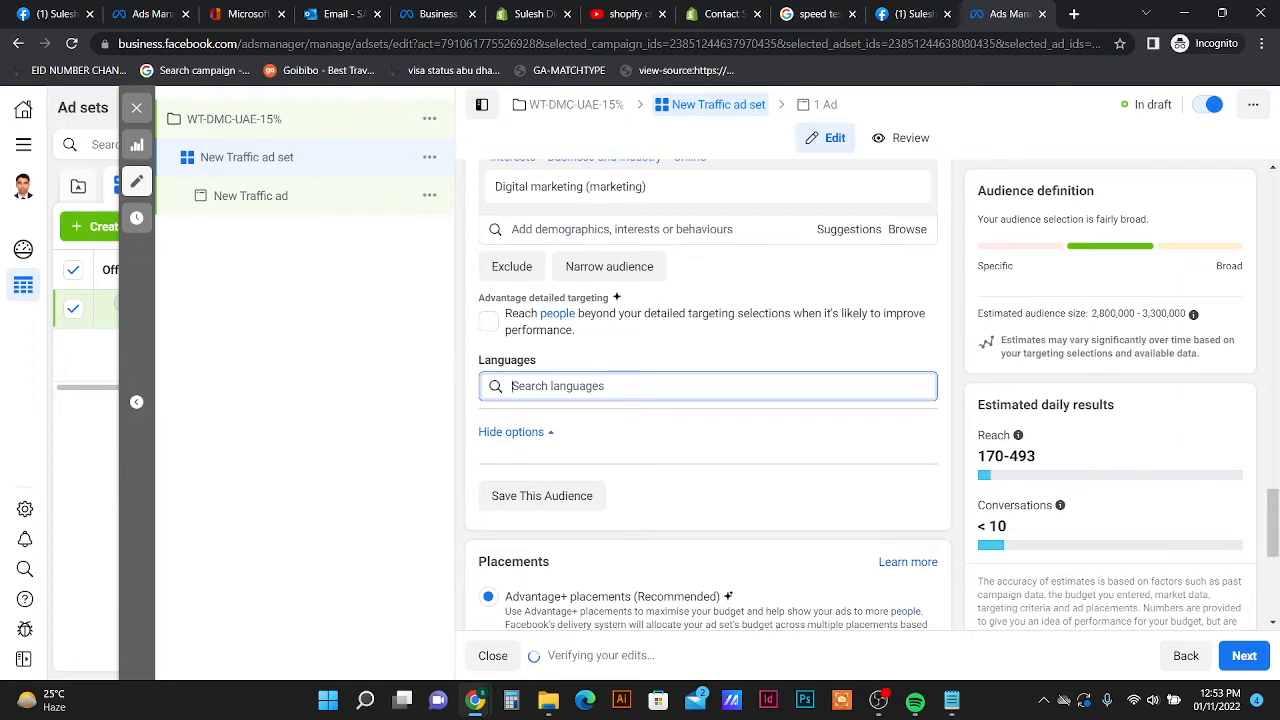
{"action": "left_click", "coordinate": [708, 440]}
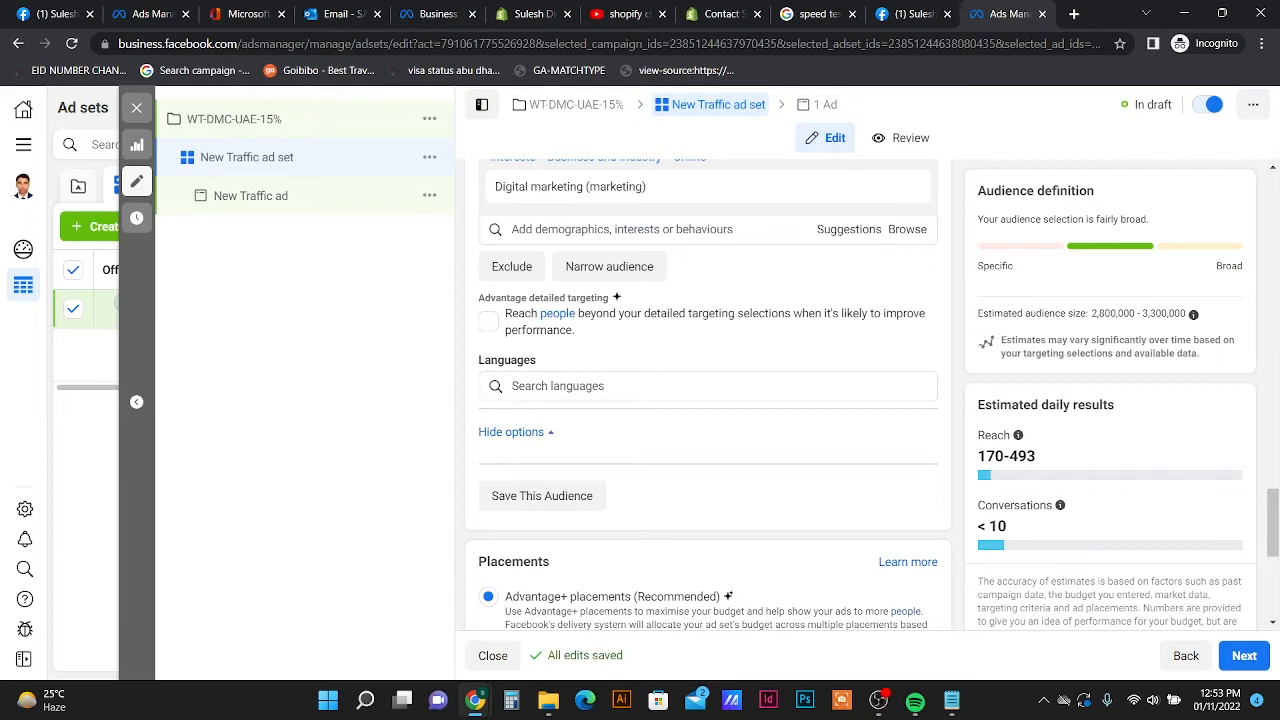
- Switch the ad set's placements to Manual placements
{"action": "left_click", "coordinate": [707, 386]}
{"action": "scroll", "coordinate": [707, 400], "scroll_direction": "down", "scroll_amount": 5}
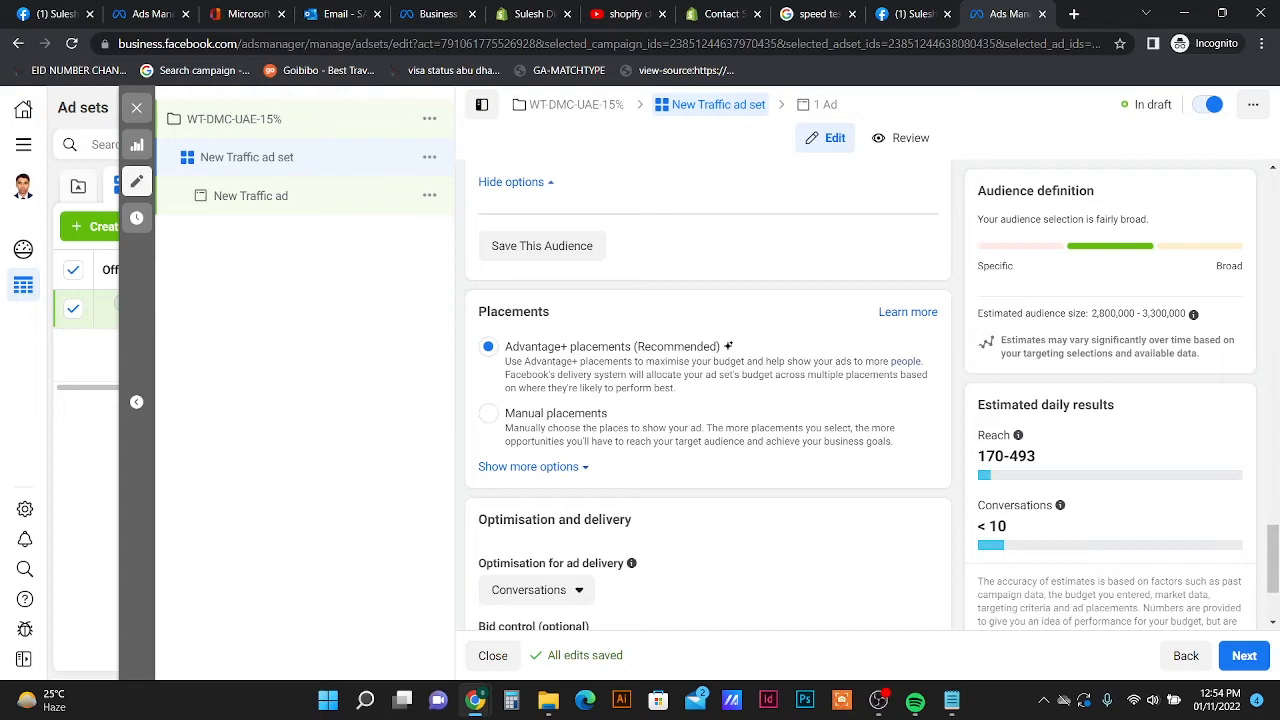
{"action": "left_click", "coordinate": [488, 413]}
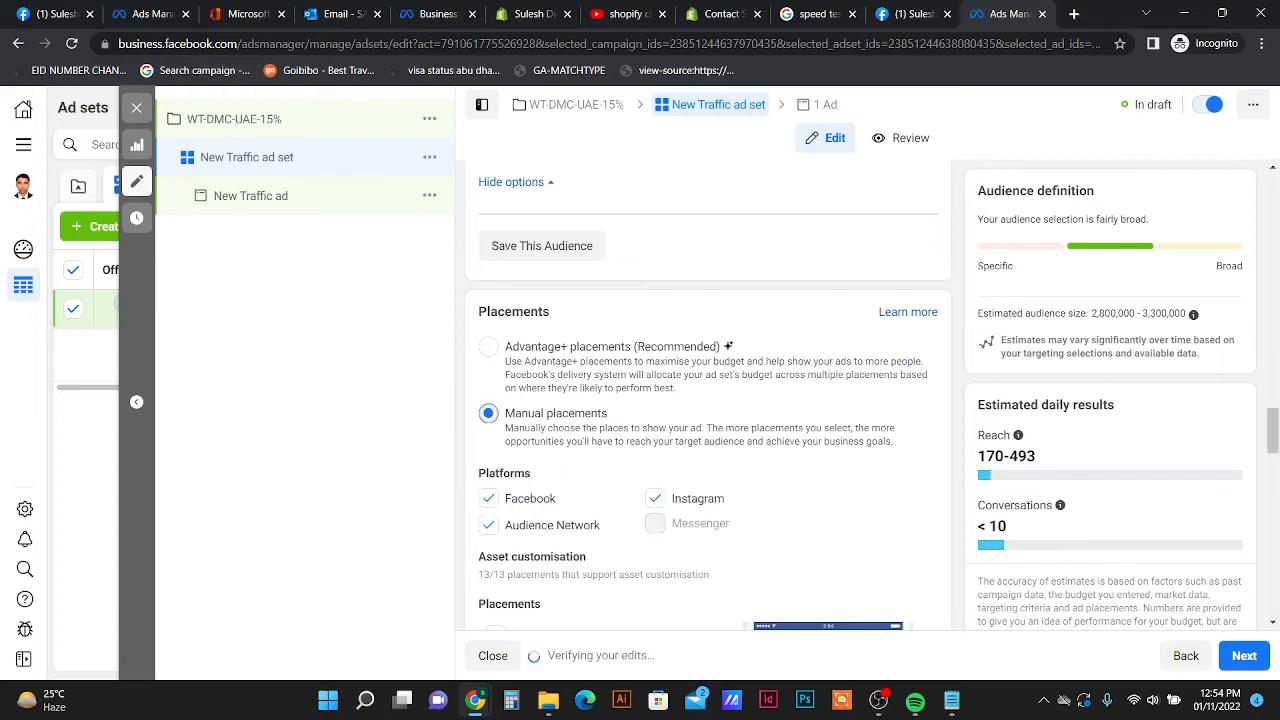
- Examine the platforms and every manual placement group, from Feeds through to Apps and sites
{"action": "scroll", "coordinate": [708, 395], "scroll_direction": "down", "scroll_amount": 1}
{"action": "scroll", "coordinate": [600, 360], "scroll_direction": "down", "scroll_amount": 2}
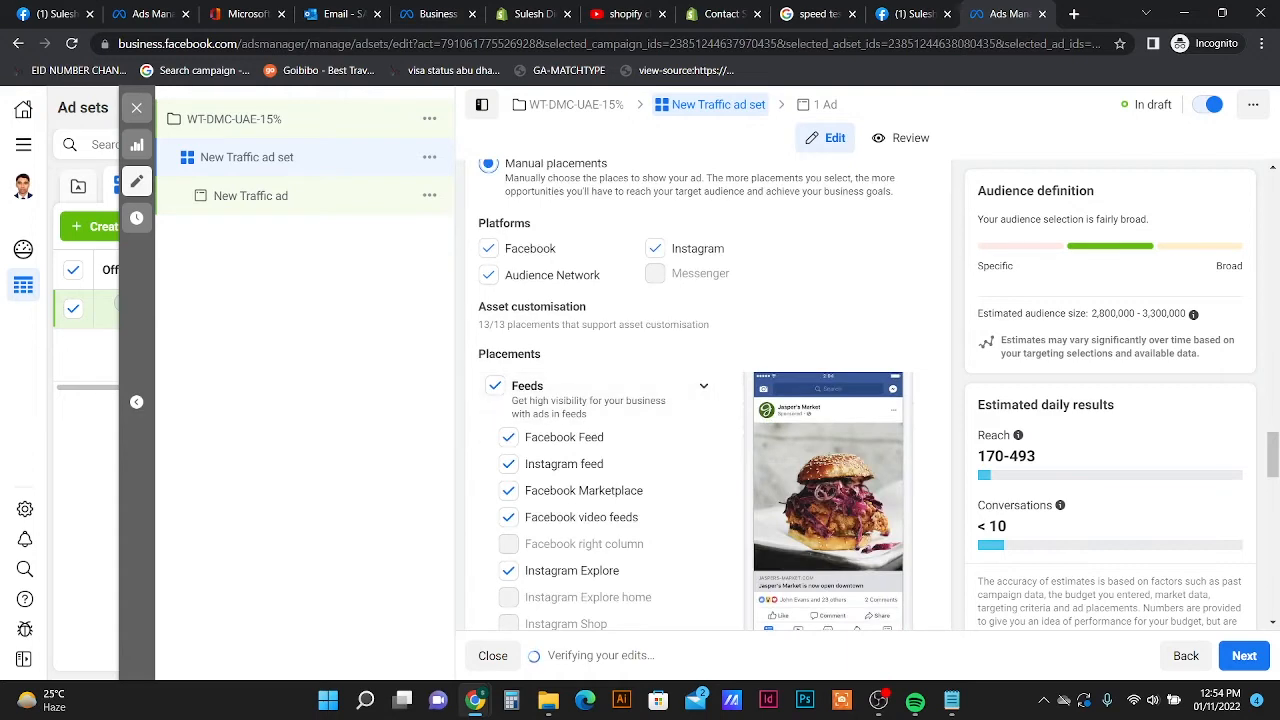
{"action": "scroll", "coordinate": [600, 360], "scroll_direction": "down", "scroll_amount": 1}
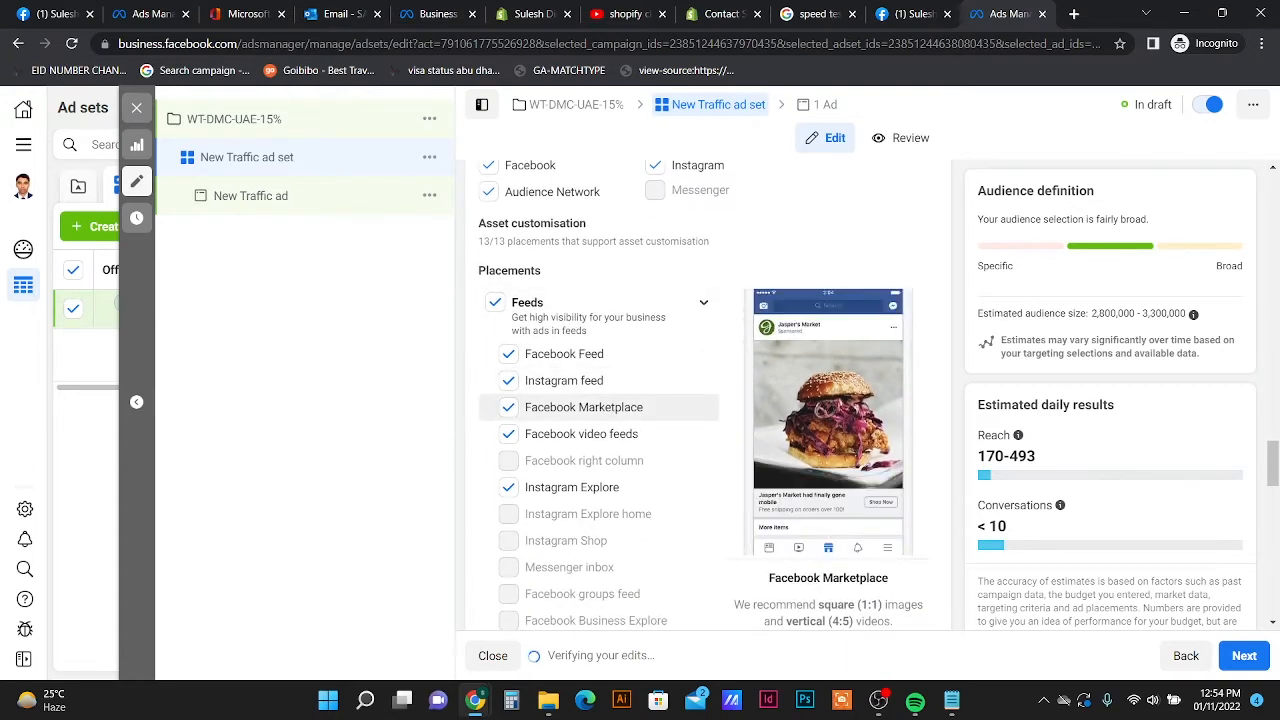
{"action": "scroll", "coordinate": [600, 460], "scroll_direction": "down", "scroll_amount": 1}
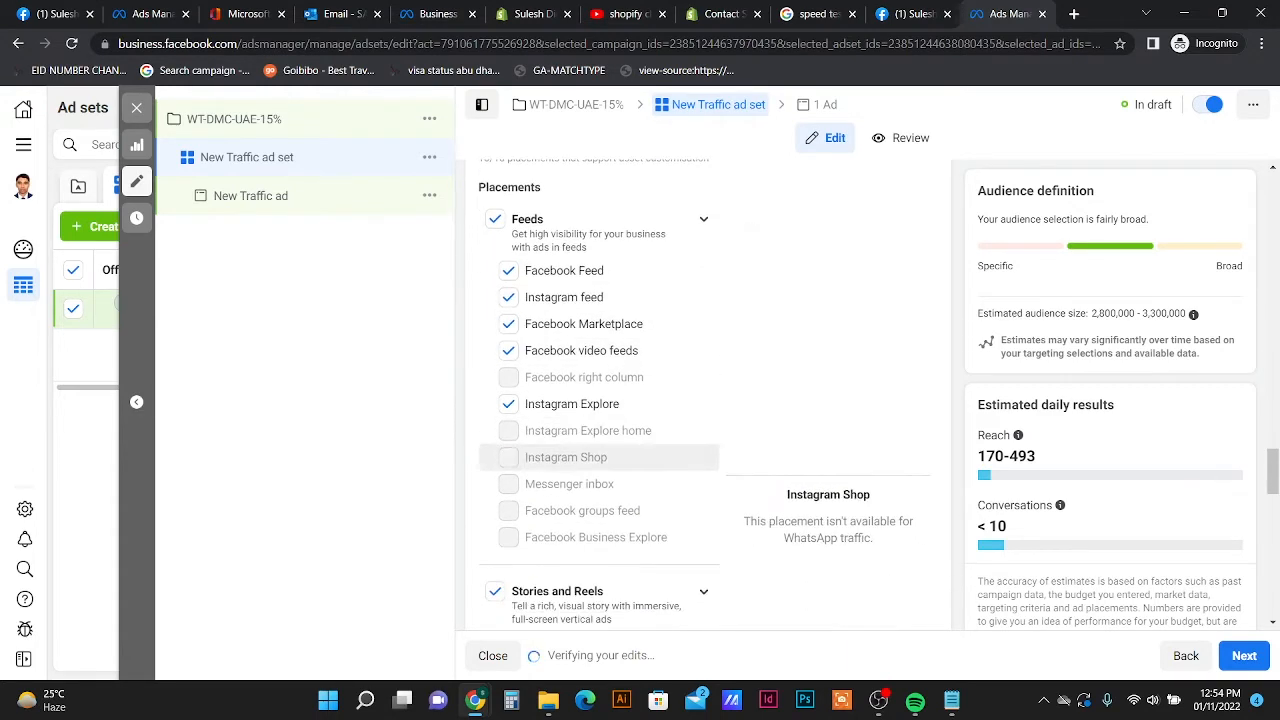
{"action": "scroll", "coordinate": [600, 450], "scroll_direction": "down", "scroll_amount": 2}
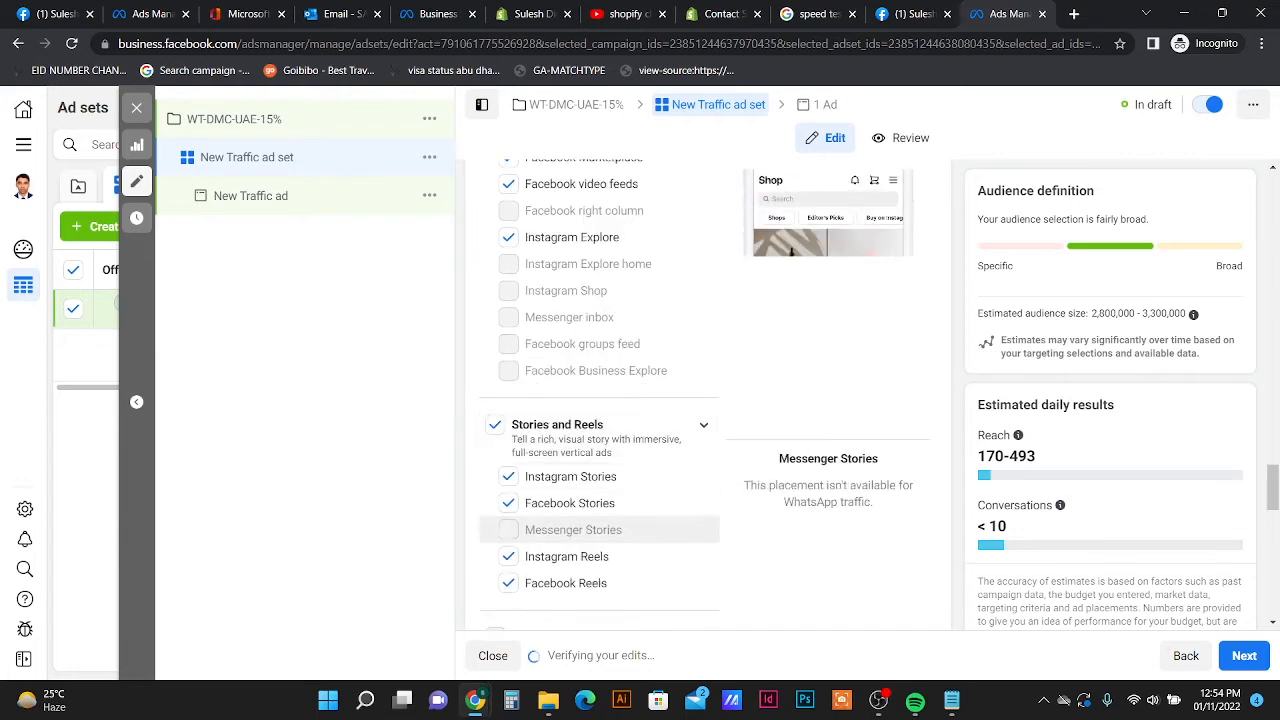
{"action": "scroll", "coordinate": [600, 450], "scroll_direction": "down", "scroll_amount": 2}
{"action": "scroll", "coordinate": [600, 500], "scroll_direction": "down", "scroll_amount": 5}
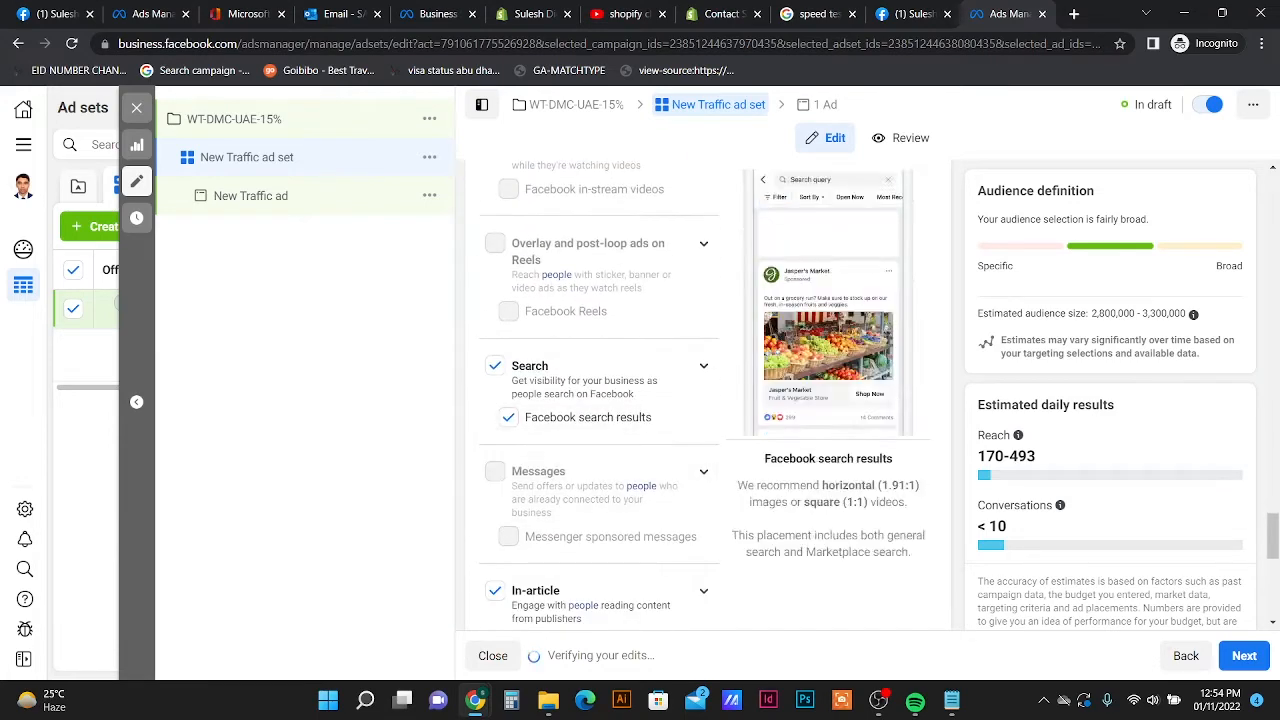
{"action": "scroll", "coordinate": [600, 450], "scroll_direction": "down", "scroll_amount": 3}
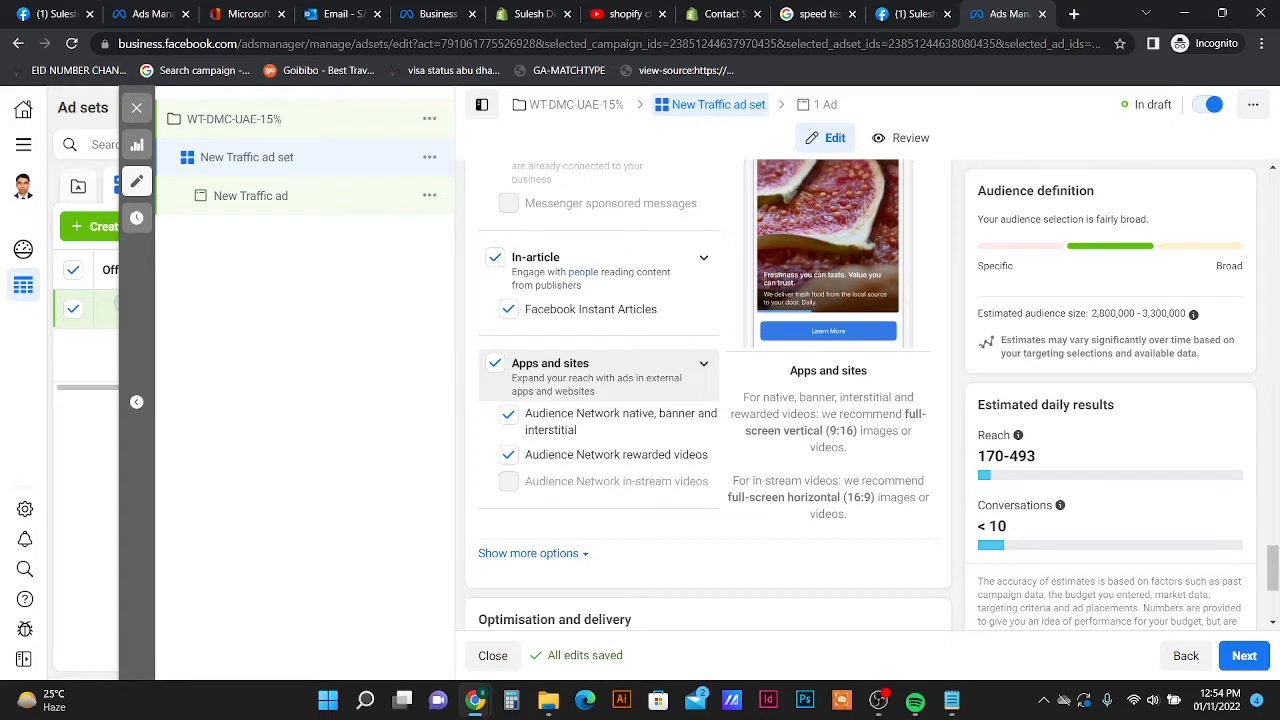
{"action": "scroll", "coordinate": [600, 385], "scroll_direction": "up", "scroll_amount": 8}
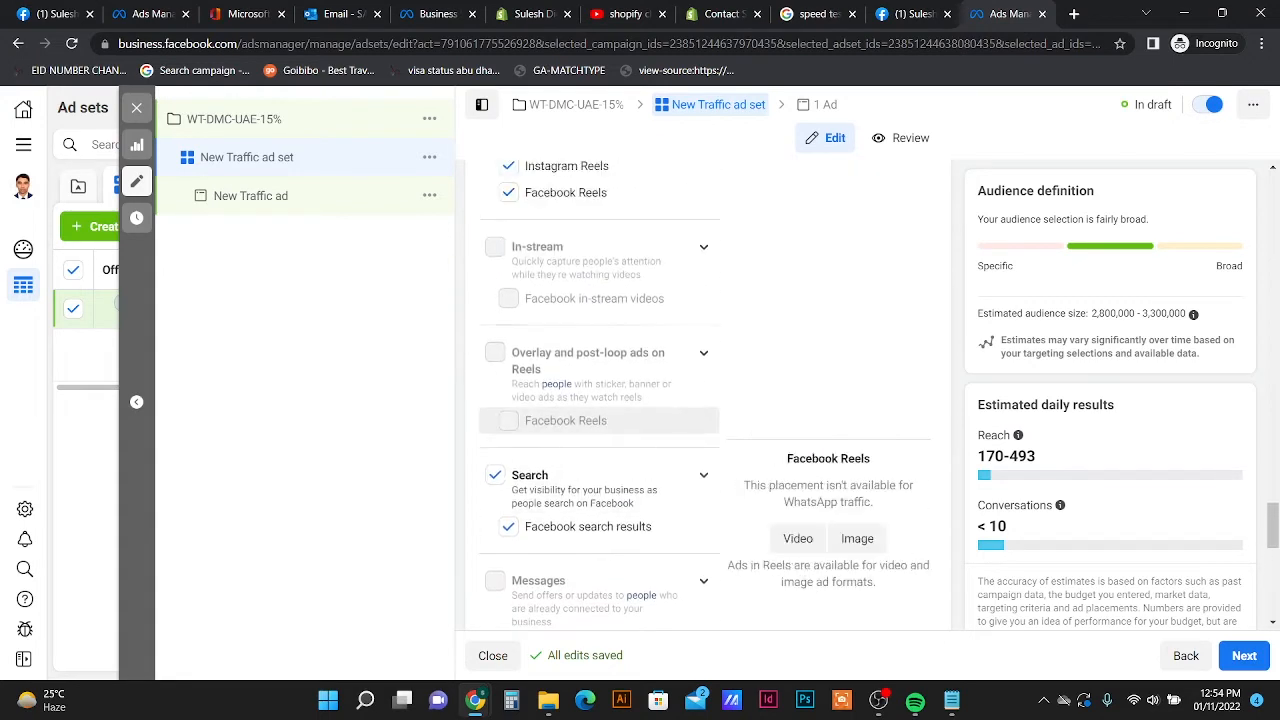
{"action": "scroll", "coordinate": [600, 393], "scroll_direction": "up", "scroll_amount": 10}
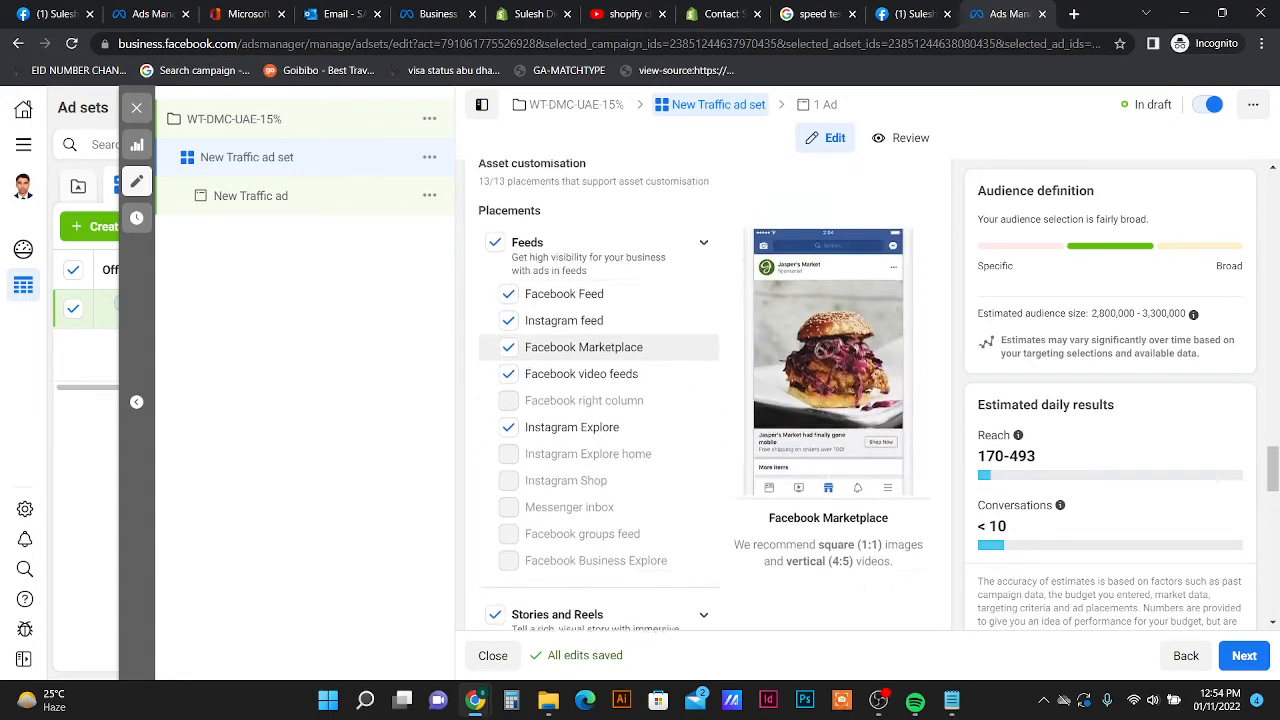
- Switch the placements to Advantage+ placements and back to Manual placements
{"action": "left_click", "coordinate": [488, 347]}
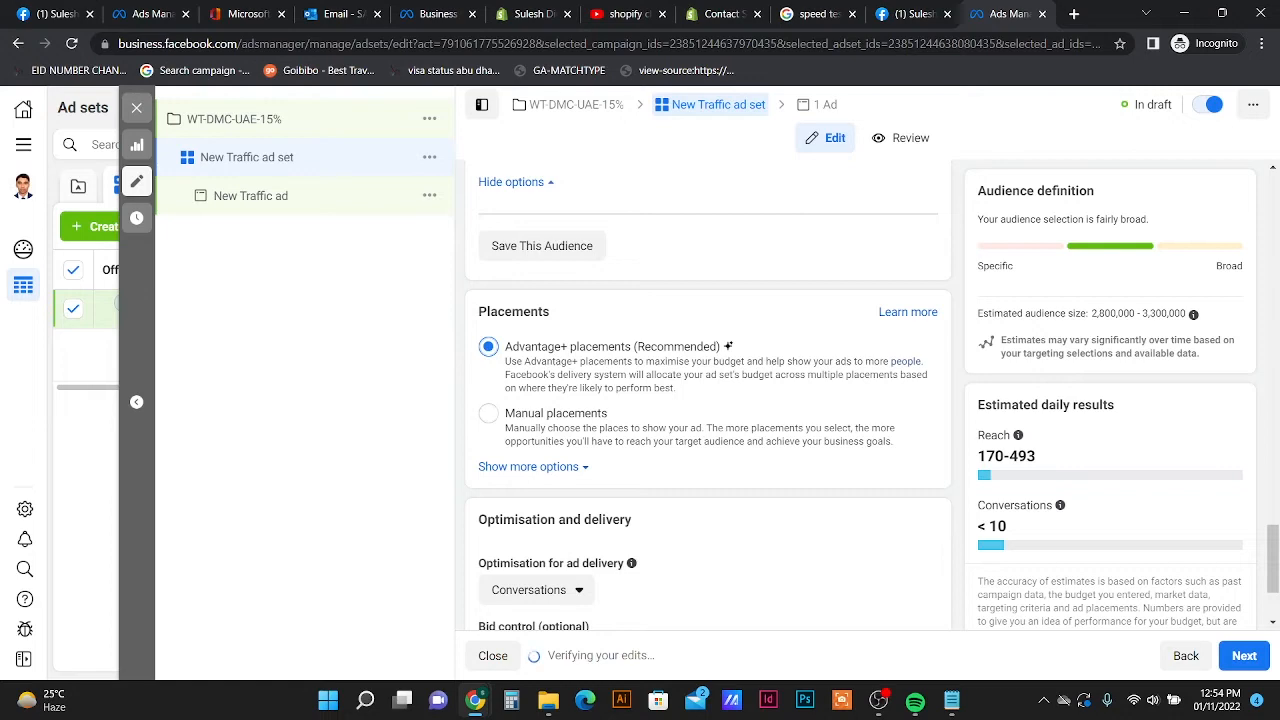
{"action": "left_click", "coordinate": [488, 413]}
- Compare the previews and recommended media formats of the Feeds and the Stories and Reels placements
{"action": "scroll", "coordinate": [708, 395], "scroll_direction": "down", "scroll_amount": 3}
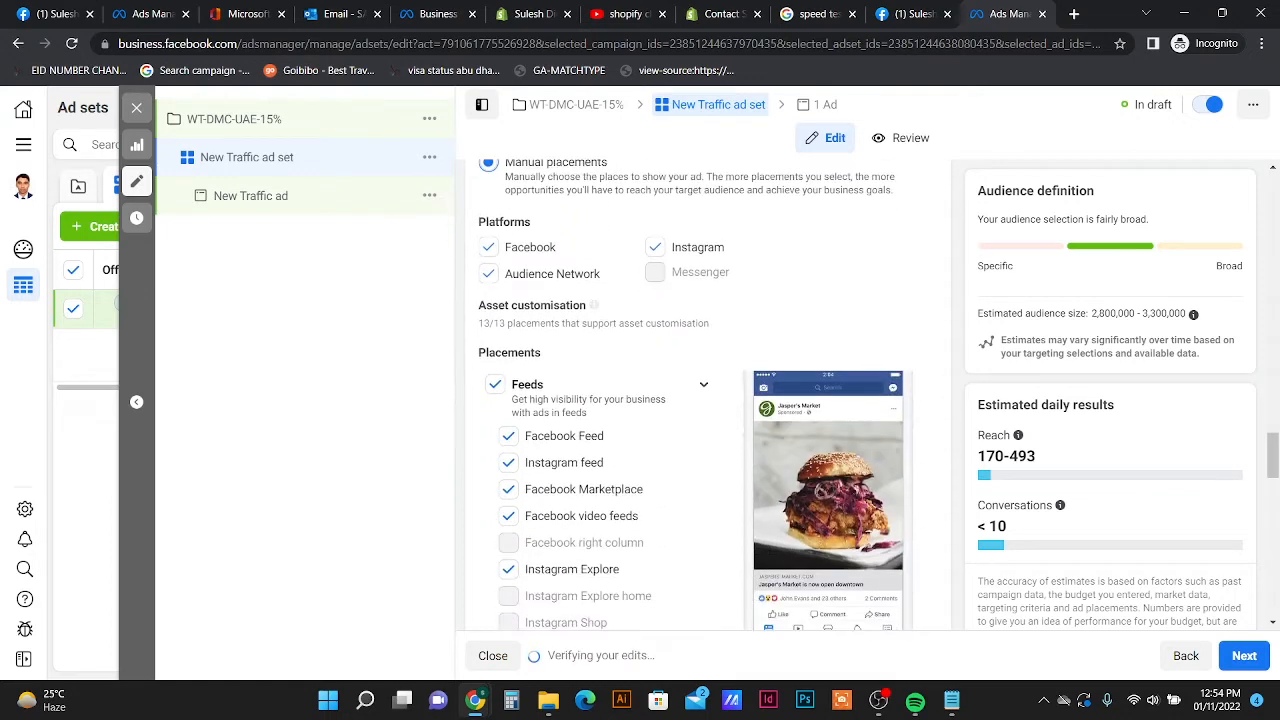
{"action": "scroll", "coordinate": [600, 380], "scroll_direction": "down", "scroll_amount": 1}
{"action": "scroll", "coordinate": [600, 400], "scroll_direction": "down", "scroll_amount": 2}
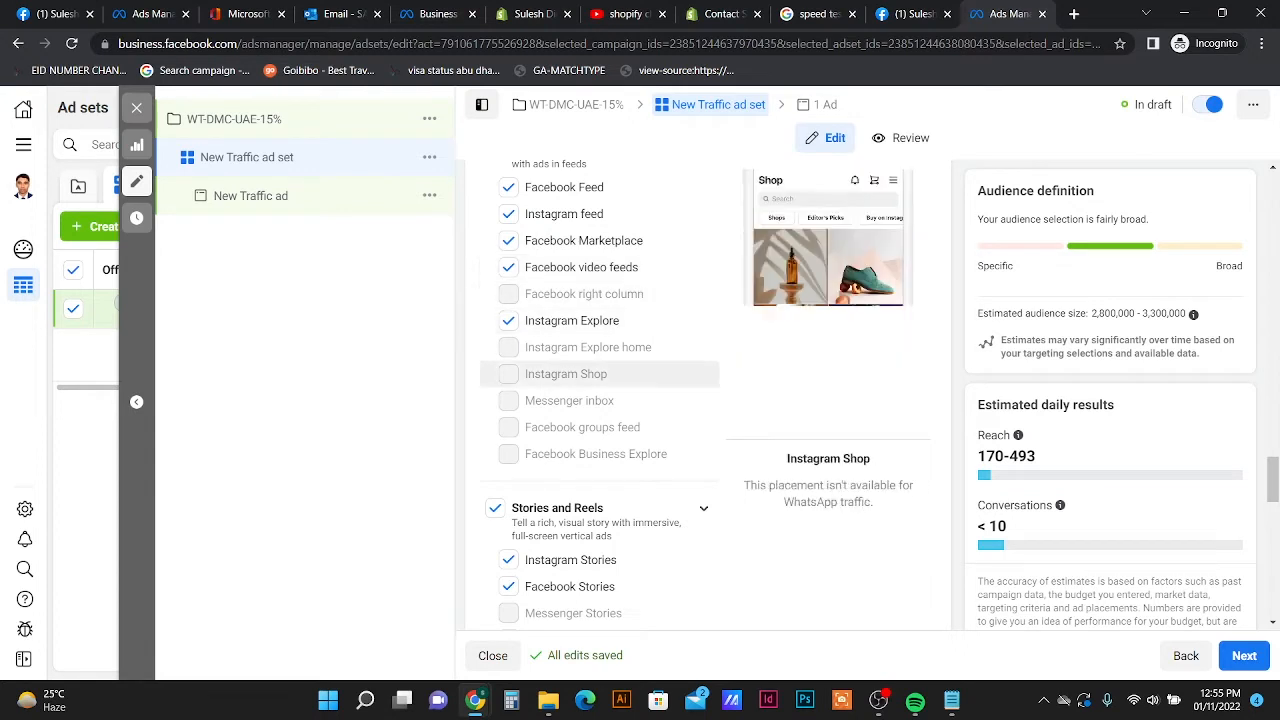
{"action": "scroll", "coordinate": [600, 420], "scroll_direction": "down", "scroll_amount": 1}
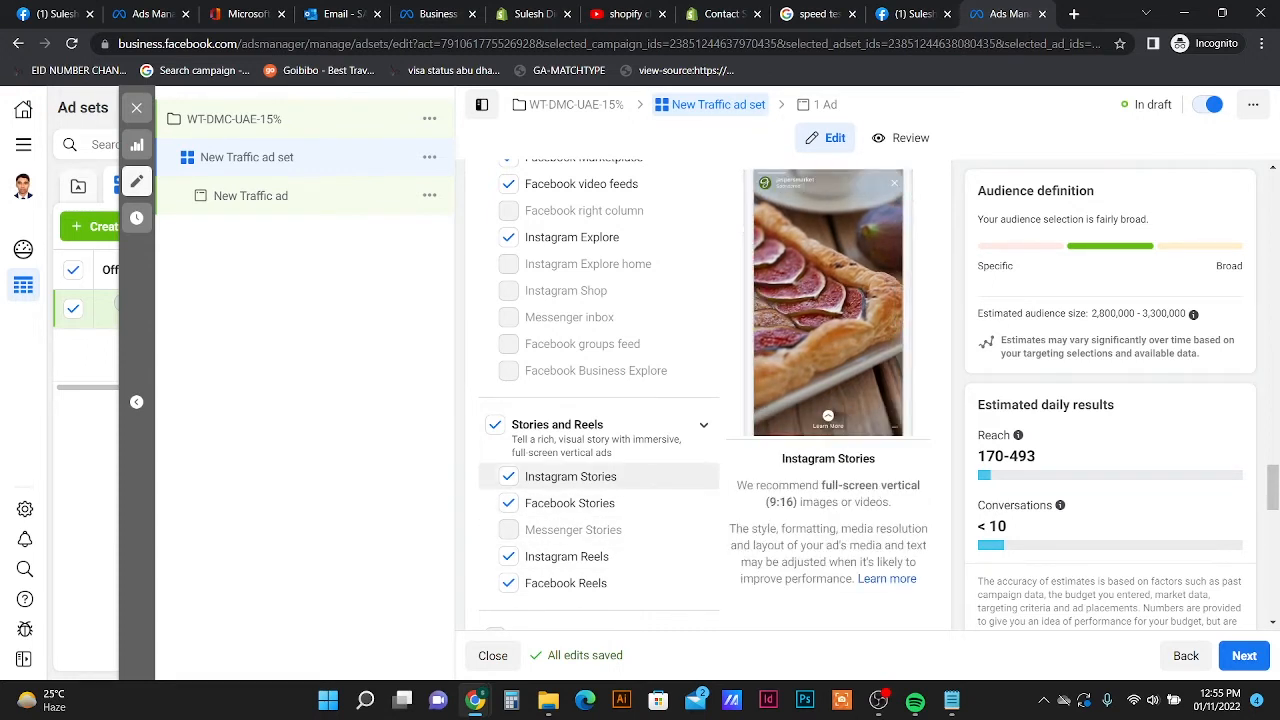
{"action": "scroll", "coordinate": [598, 476], "scroll_direction": "up", "scroll_amount": 3}
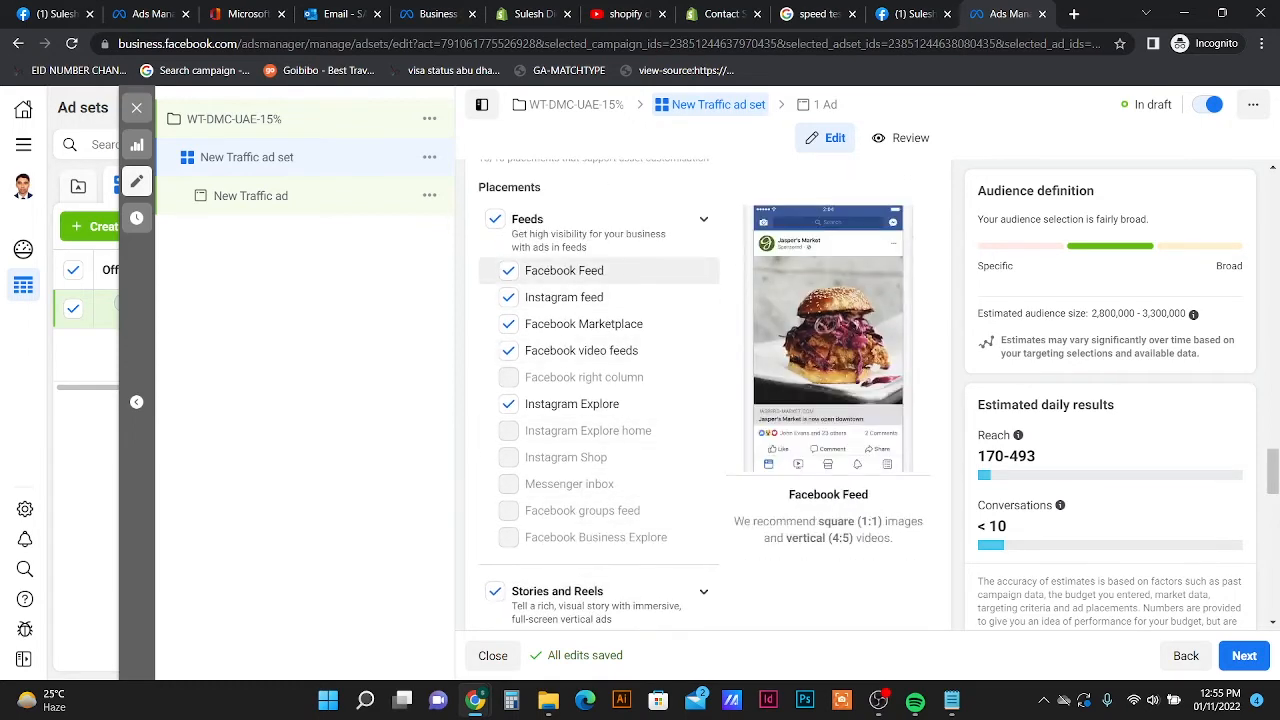
{"action": "scroll", "coordinate": [598, 400], "scroll_direction": "down", "scroll_amount": 3}
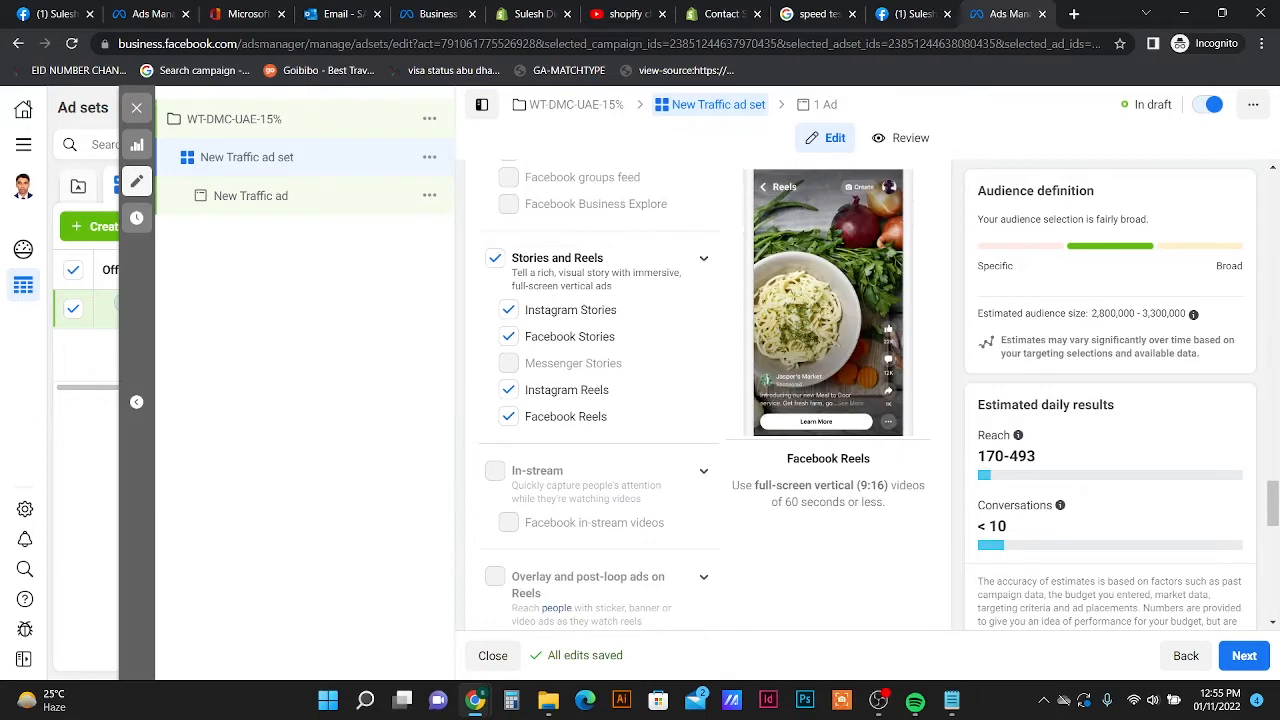
{"action": "scroll", "coordinate": [598, 393], "scroll_direction": "up", "scroll_amount": 5}
{"action": "scroll", "coordinate": [598, 393], "scroll_direction": "down", "scroll_amount": 4}
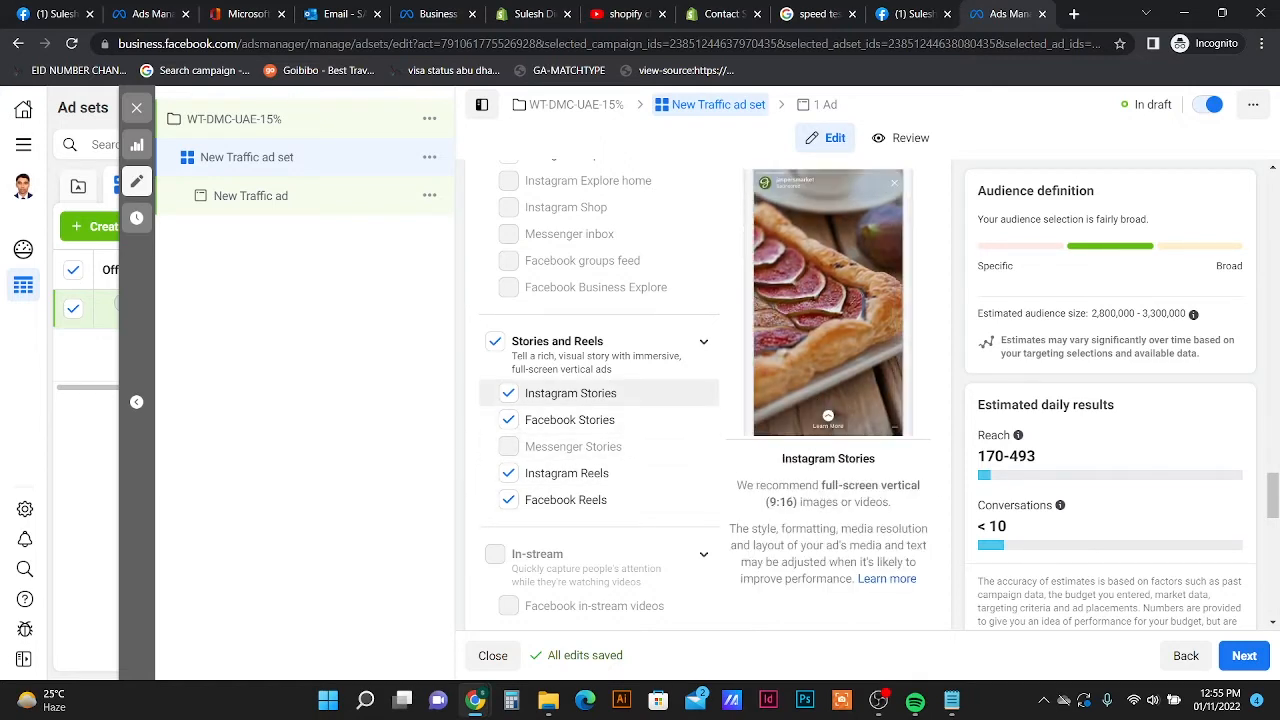
{"action": "scroll", "coordinate": [600, 400], "scroll_direction": "up", "scroll_amount": 3}
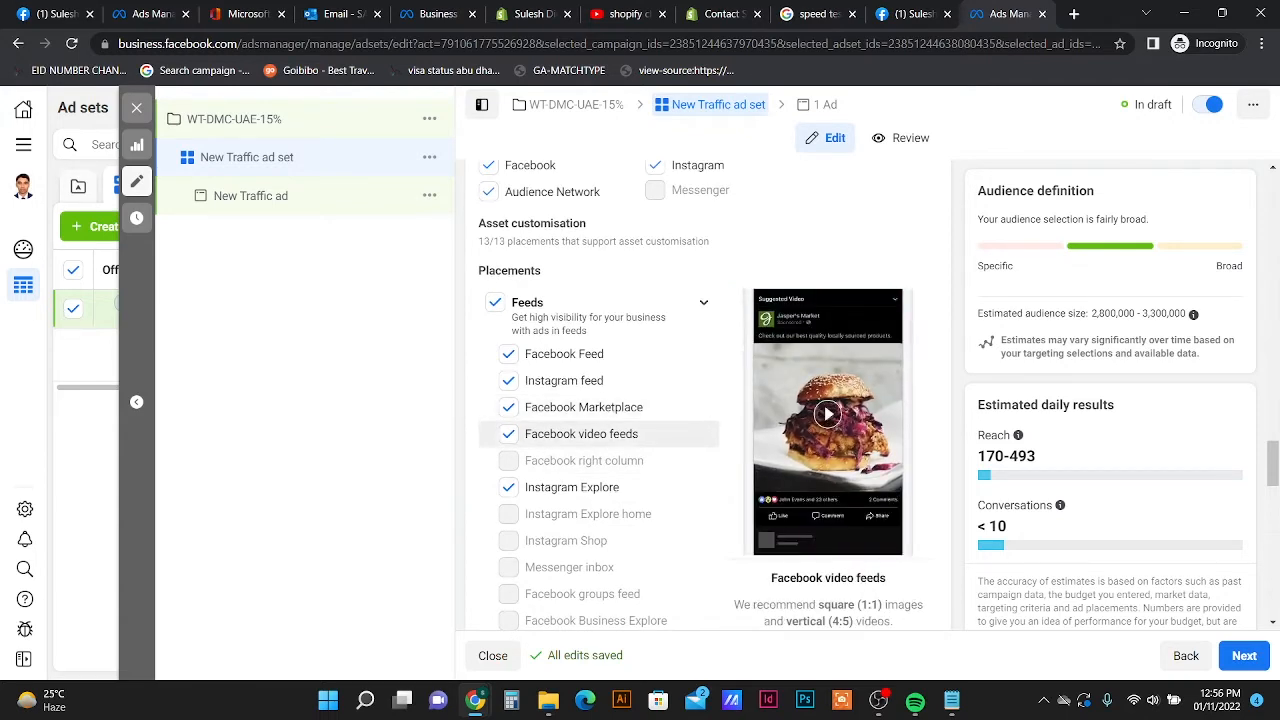
- Review the Search, In-article and Apps and sites placements and return to the platform selection
{"action": "scroll", "coordinate": [600, 450], "scroll_direction": "down", "scroll_amount": 7}
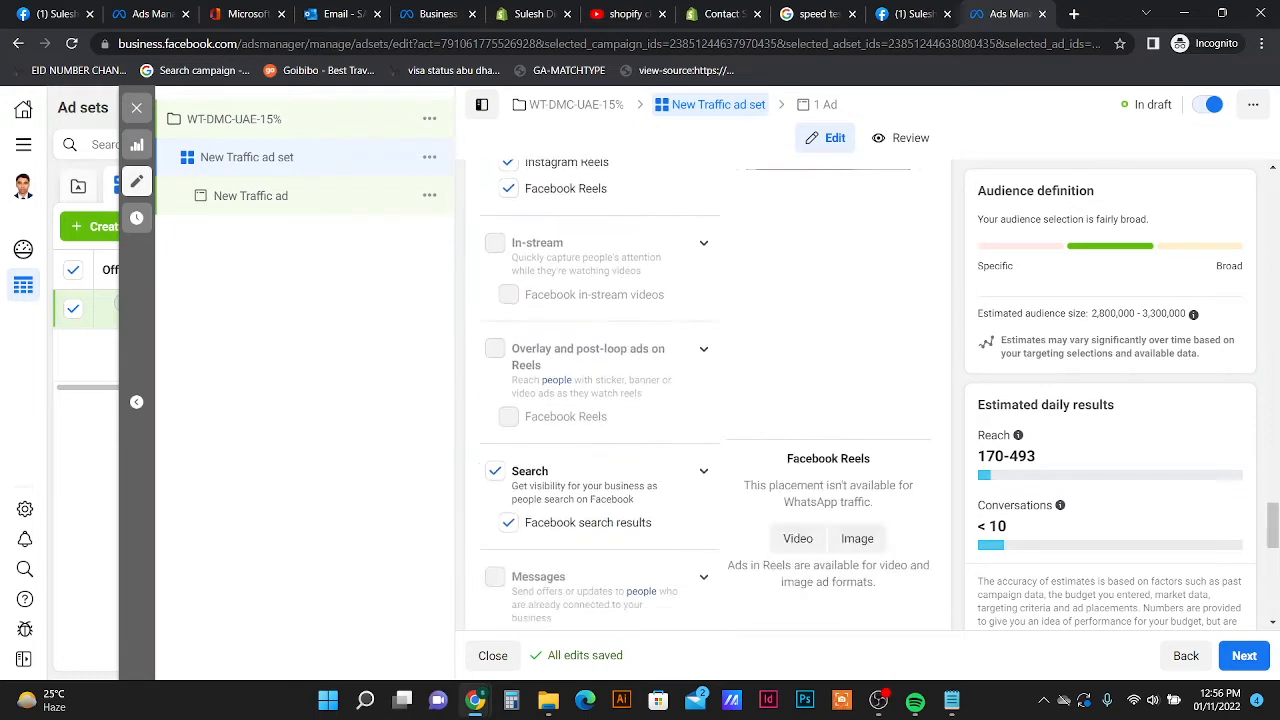
{"action": "scroll", "coordinate": [600, 450], "scroll_direction": "down", "scroll_amount": 3}
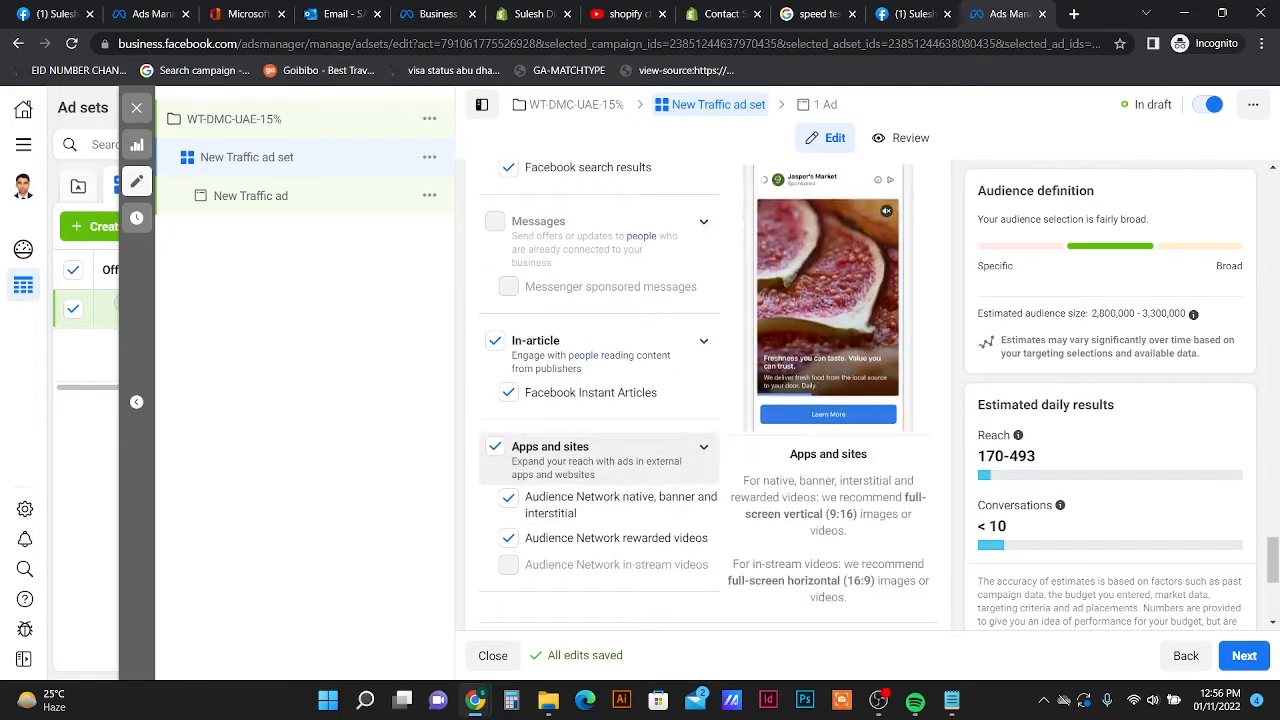
{"action": "scroll", "coordinate": [600, 430], "scroll_direction": "up", "scroll_amount": 2}
{"action": "scroll", "coordinate": [600, 430], "scroll_direction": "down", "scroll_amount": 4}
{"action": "scroll", "coordinate": [600, 430], "scroll_direction": "up", "scroll_amount": 2}
{"action": "scroll", "coordinate": [600, 430], "scroll_direction": "down", "scroll_amount": 1}
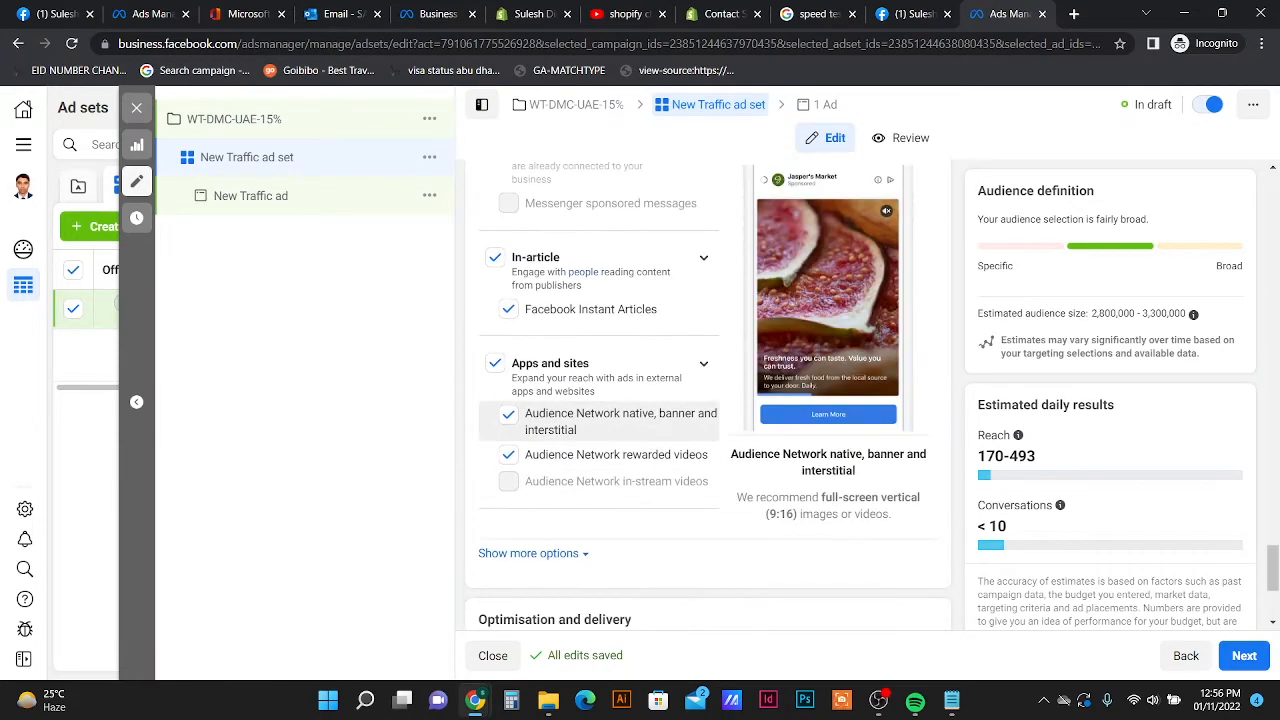
{"action": "scroll", "coordinate": [600, 400], "scroll_direction": "up", "scroll_amount": 9}
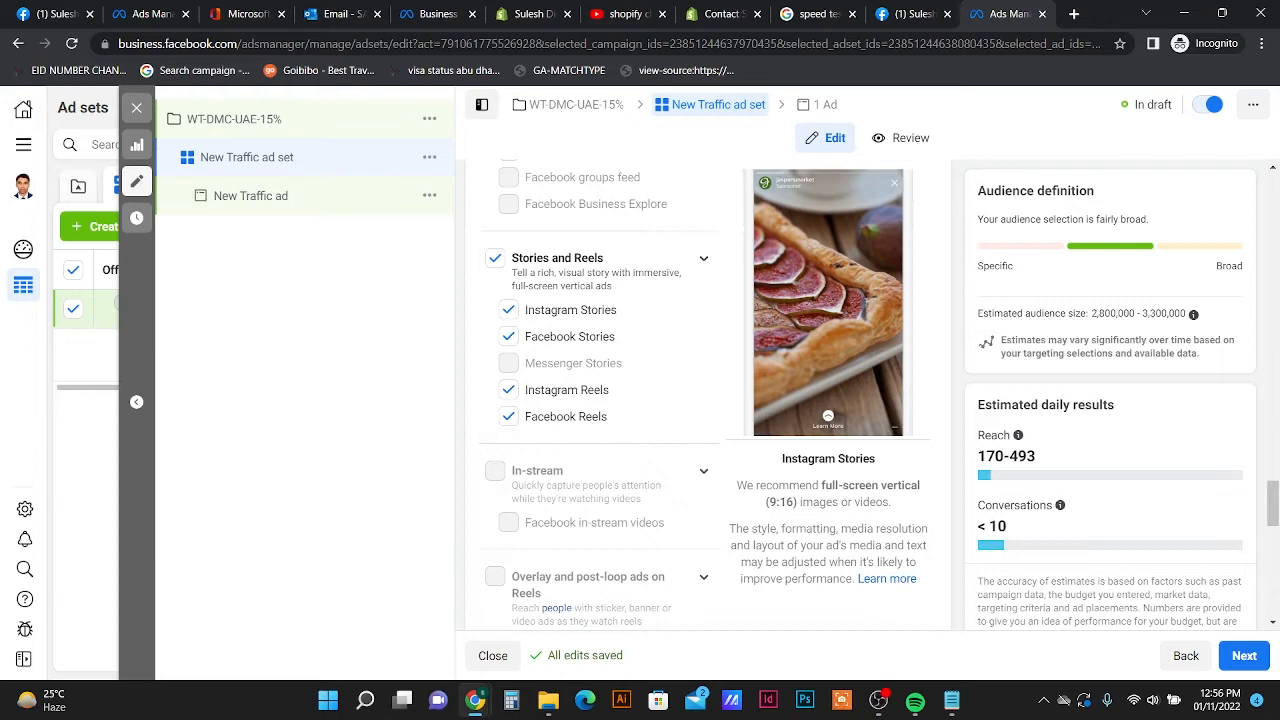
{"action": "scroll", "coordinate": [700, 400], "scroll_direction": "up", "scroll_amount": 5}
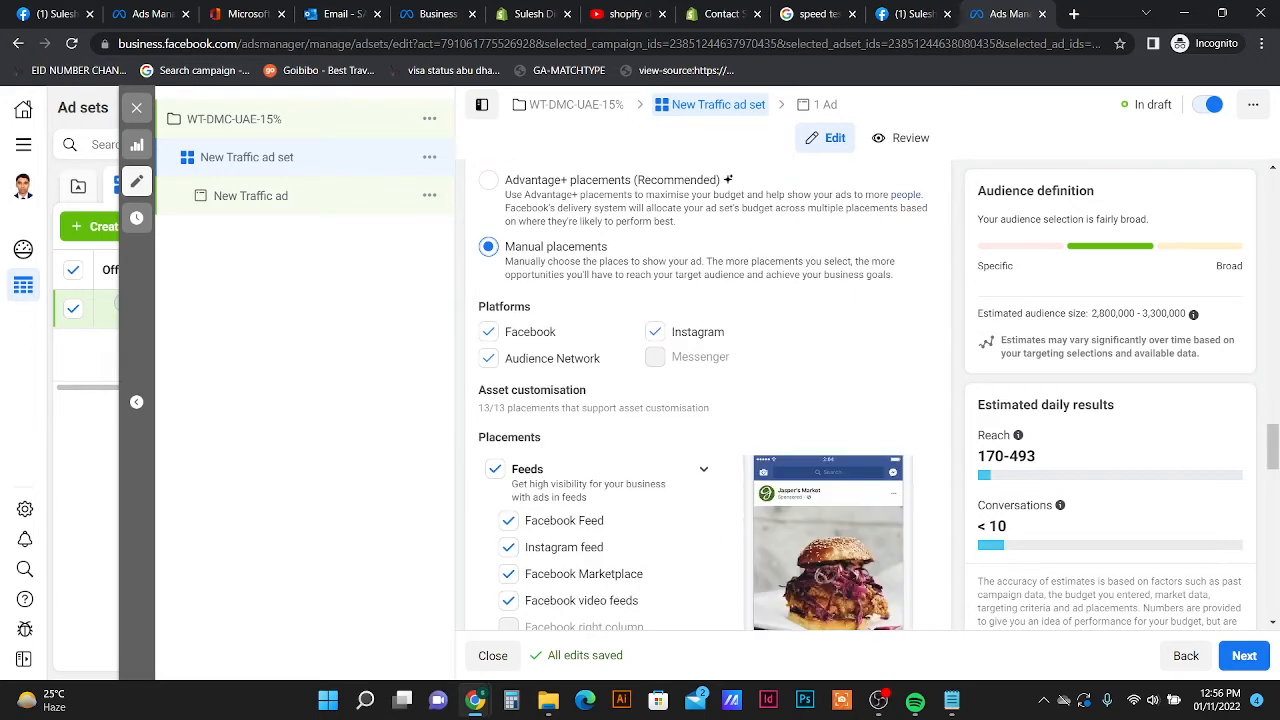
- Clear the Facebook platform and enable only its Facebook Feed, Facebook Marketplace and Facebook video feeds placements
{"action": "left_click", "coordinate": [488, 331]}
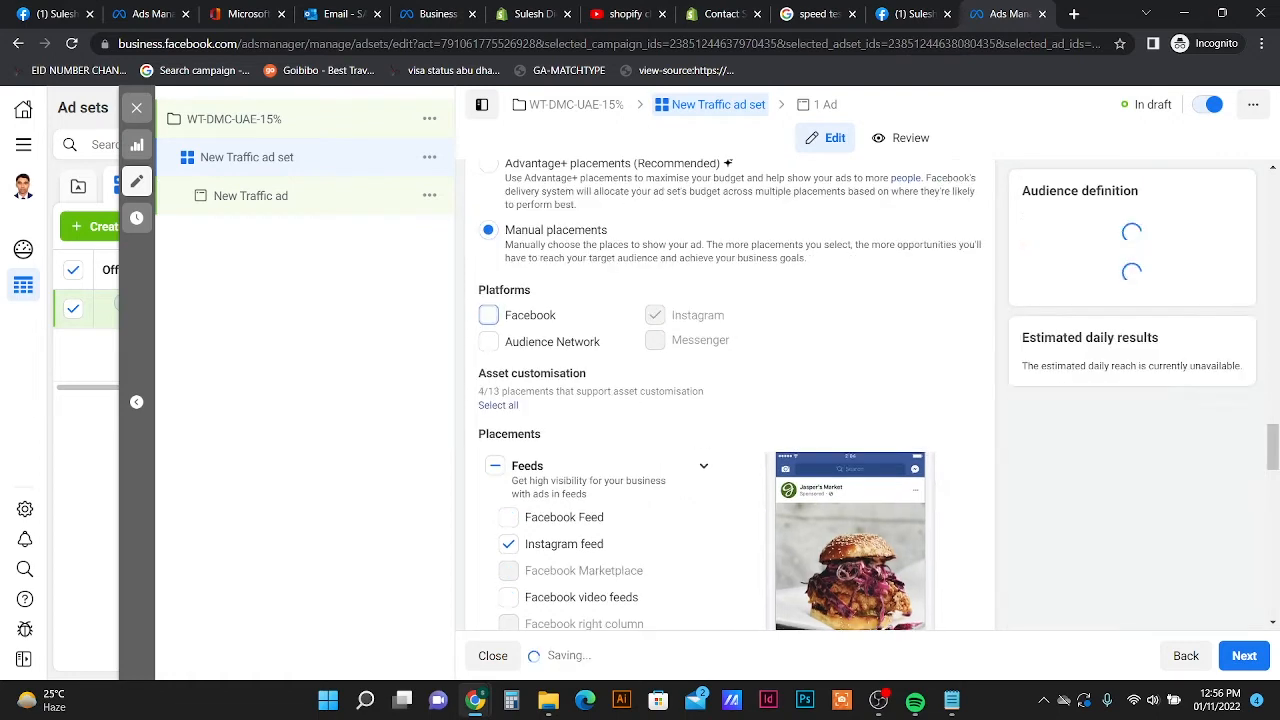
{"action": "scroll", "coordinate": [594, 470], "scroll_direction": "down", "scroll_amount": 1}
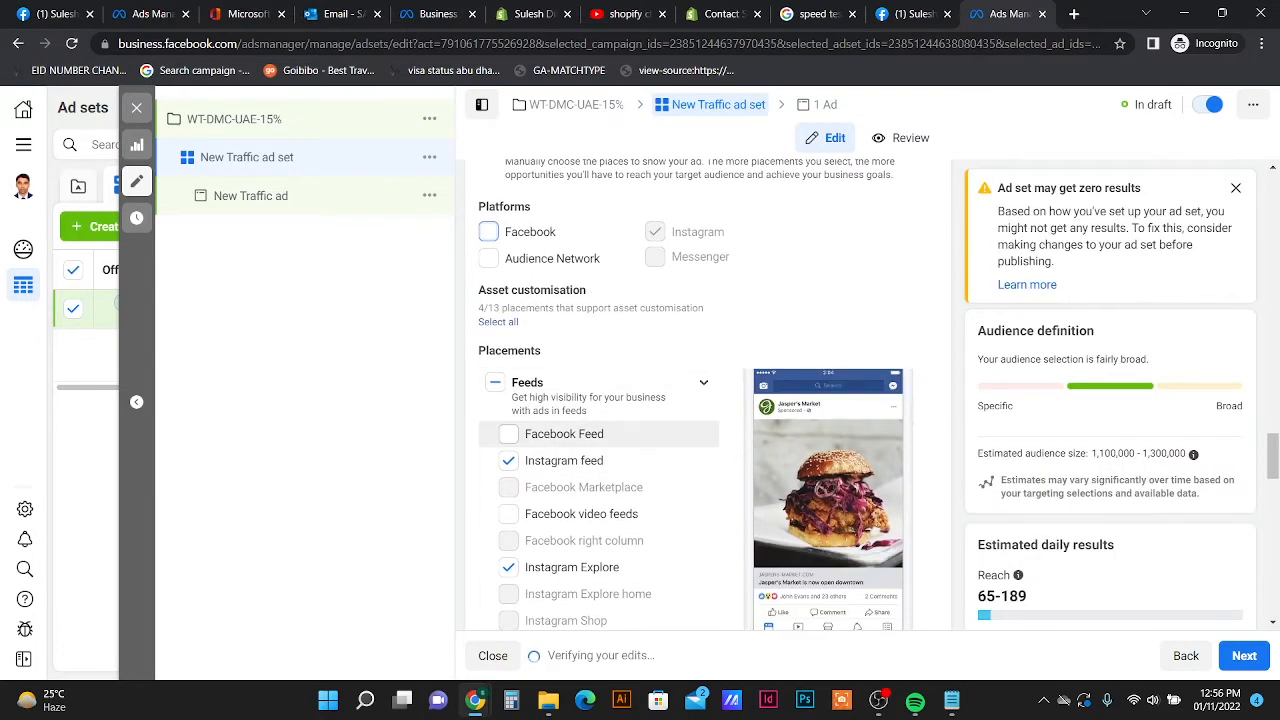
{"action": "left_click", "coordinate": [508, 433]}
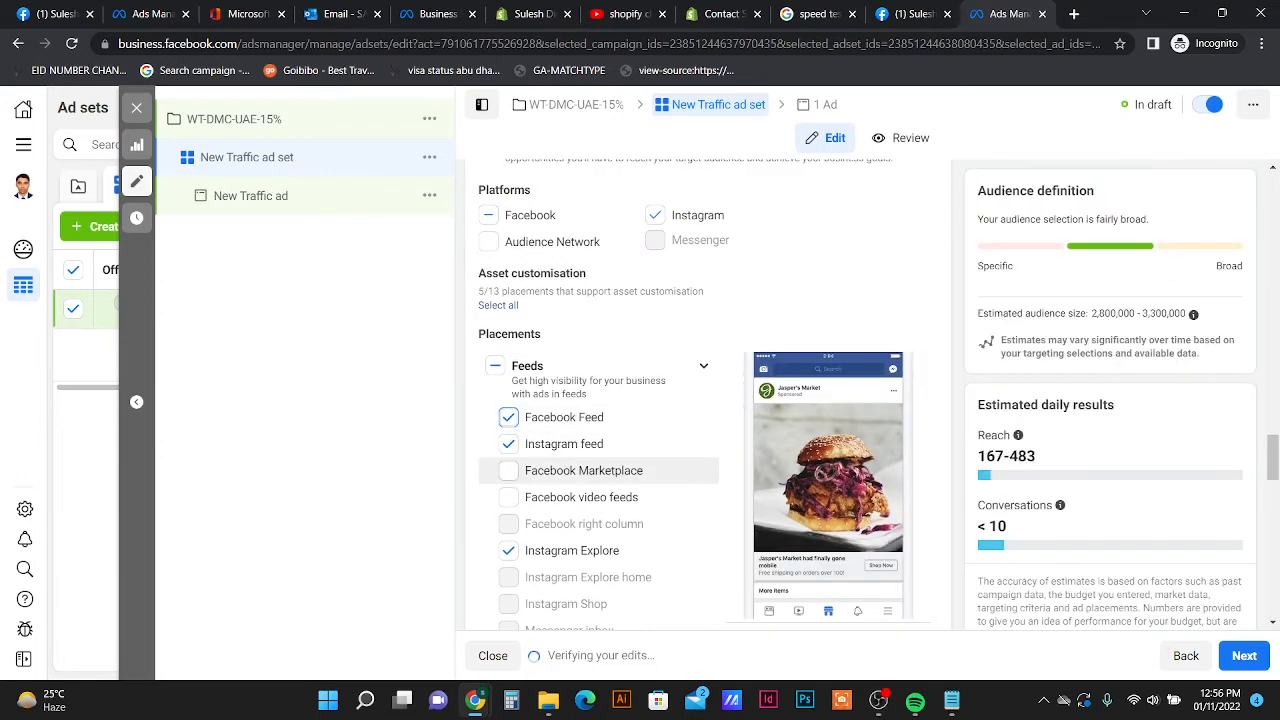
{"action": "left_click", "coordinate": [508, 470]}
{"action": "scroll", "coordinate": [508, 470], "scroll_direction": "down", "scroll_amount": 2}
{"action": "left_click", "coordinate": [508, 330]}
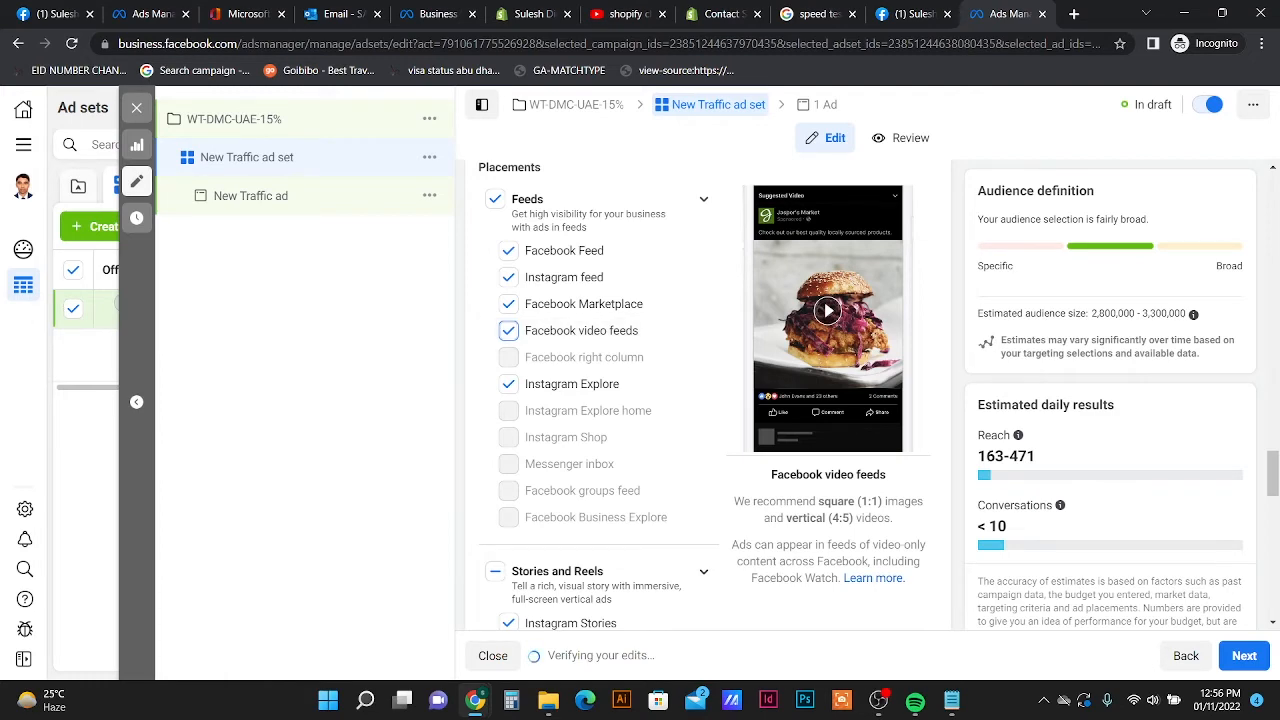
- Review the remaining feed and story placements and exclude the Instagram platform from the ad set
{"action": "scroll", "coordinate": [600, 450], "scroll_direction": "down", "scroll_amount": 2}
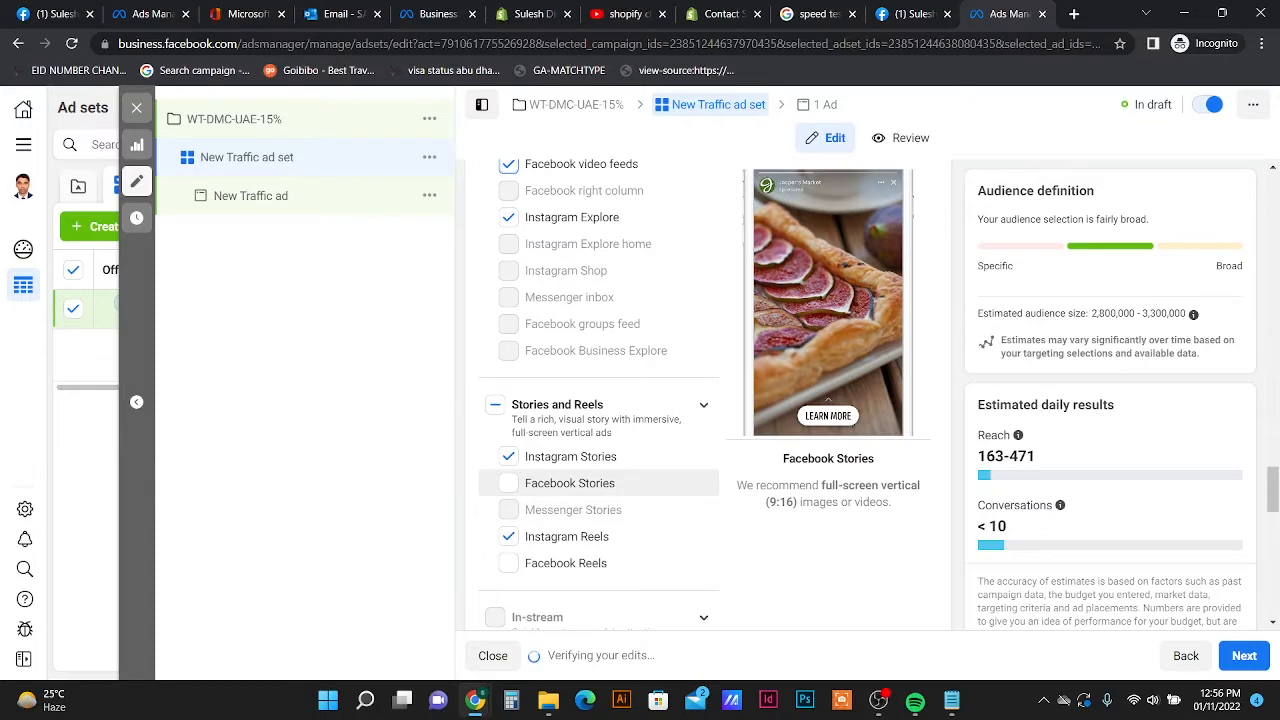
{"action": "scroll", "coordinate": [600, 470], "scroll_direction": "up", "scroll_amount": 3}
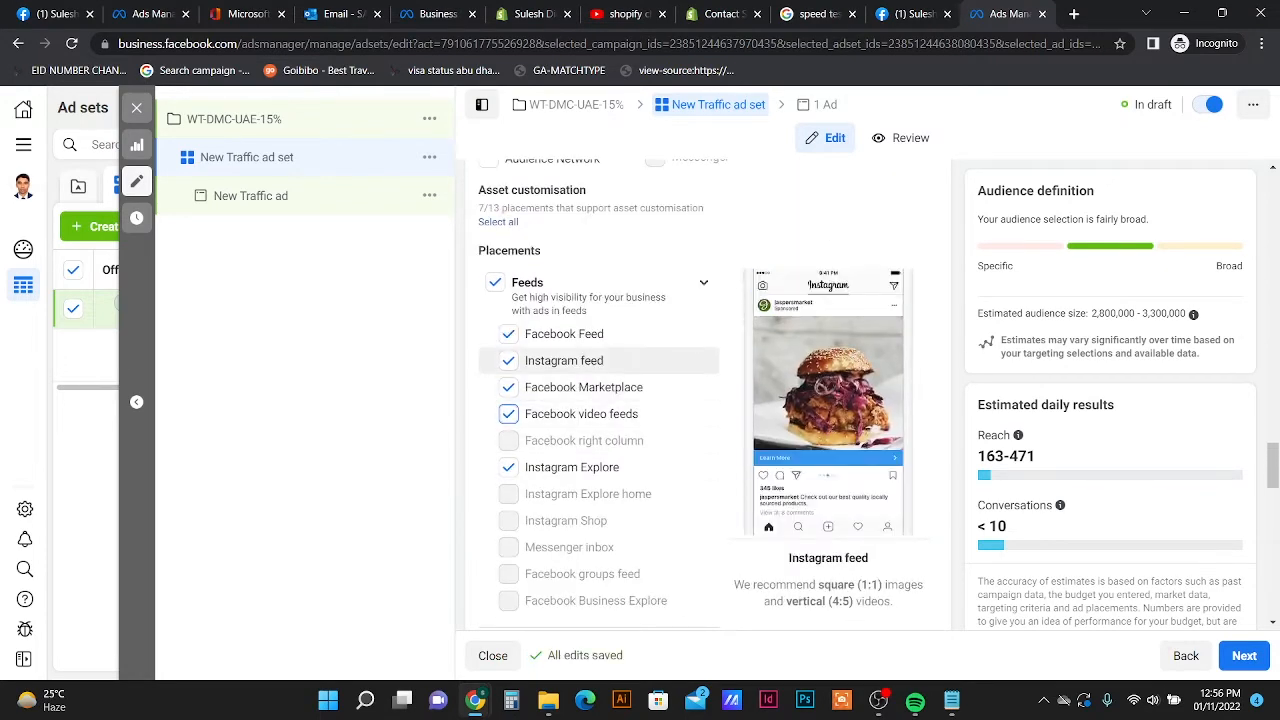
{"action": "scroll", "coordinate": [600, 360], "scroll_direction": "up", "scroll_amount": 2}
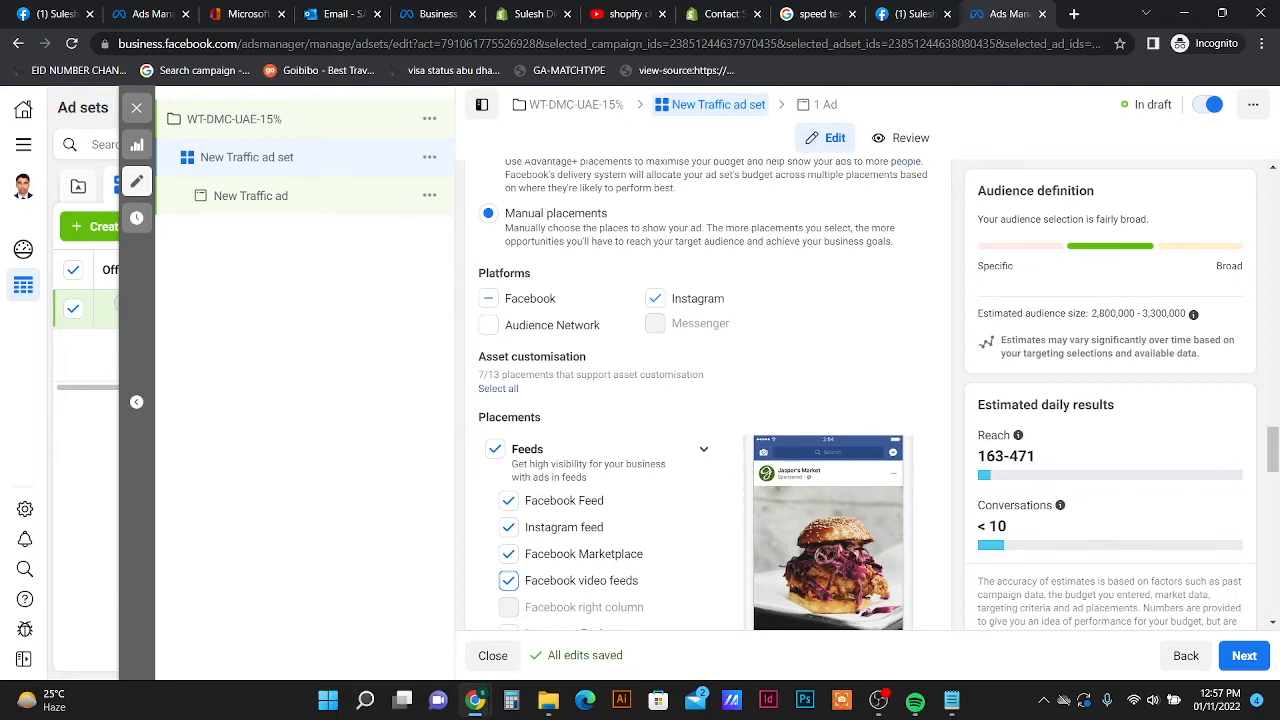
{"action": "scroll", "coordinate": [600, 467], "scroll_direction": "down", "scroll_amount": 2}
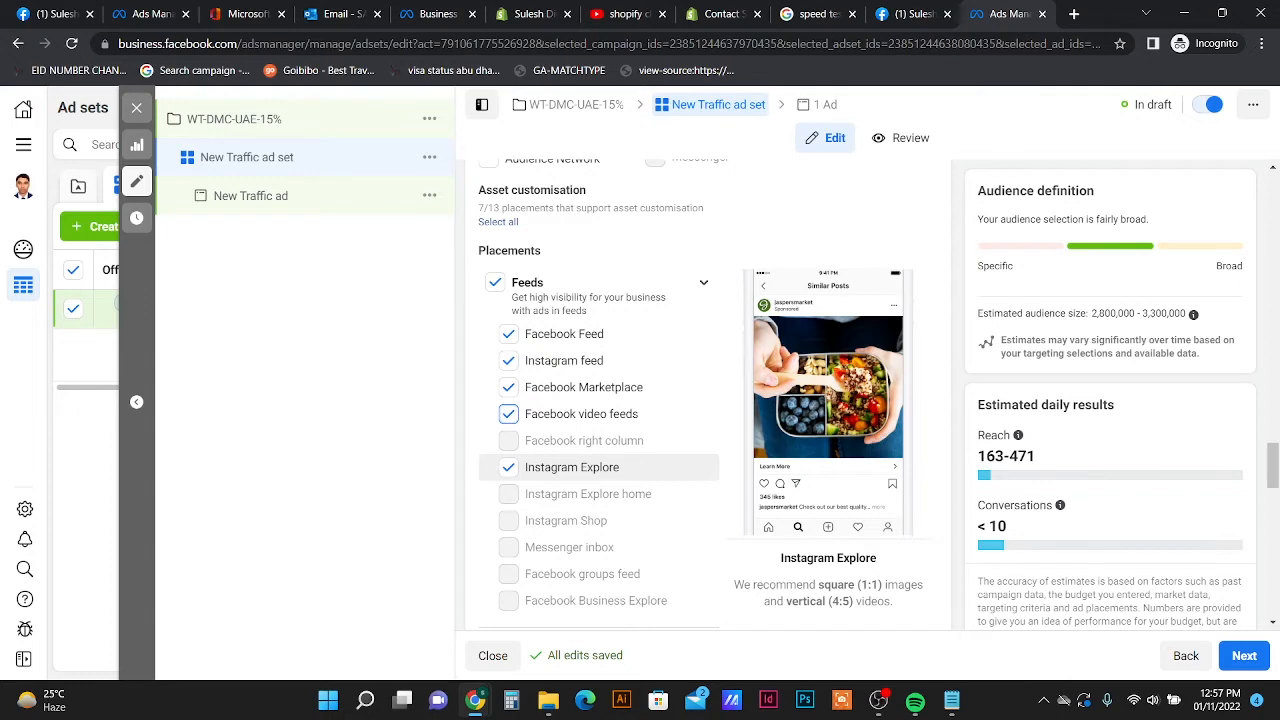
{"action": "scroll", "coordinate": [600, 467], "scroll_direction": "up", "scroll_amount": 3}
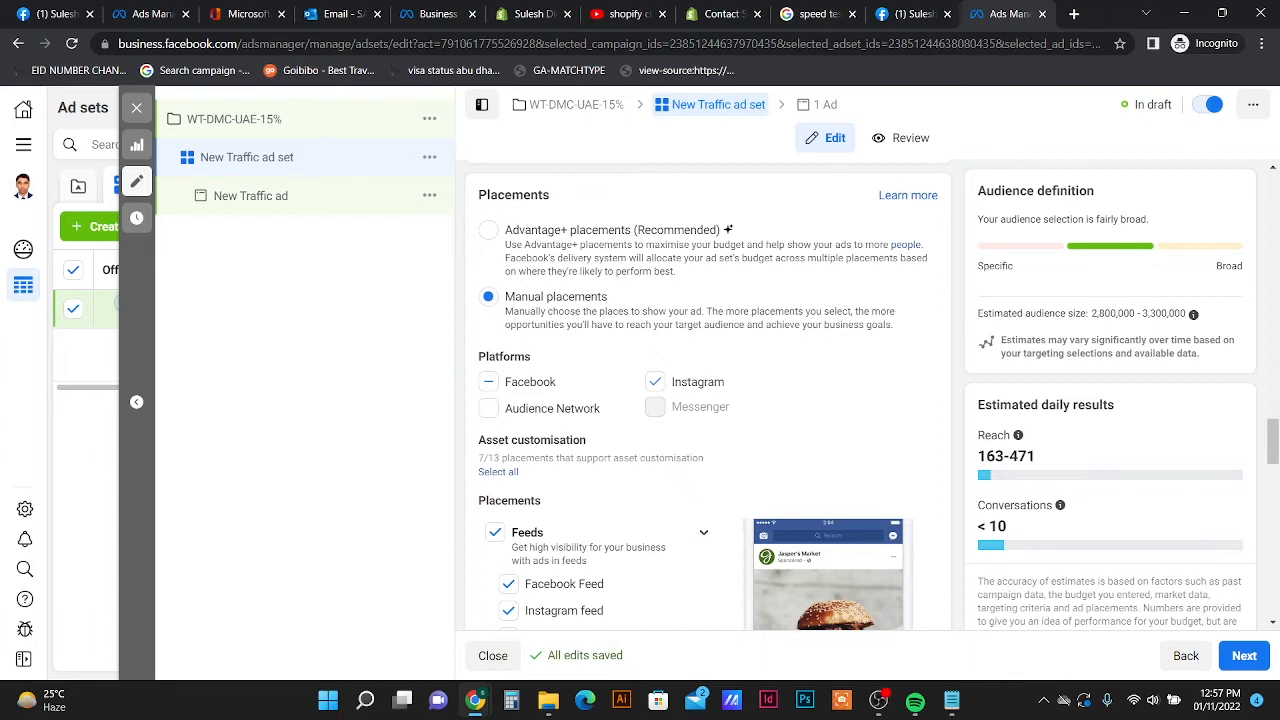
{"action": "scroll", "coordinate": [700, 400], "scroll_direction": "down", "scroll_amount": 1}
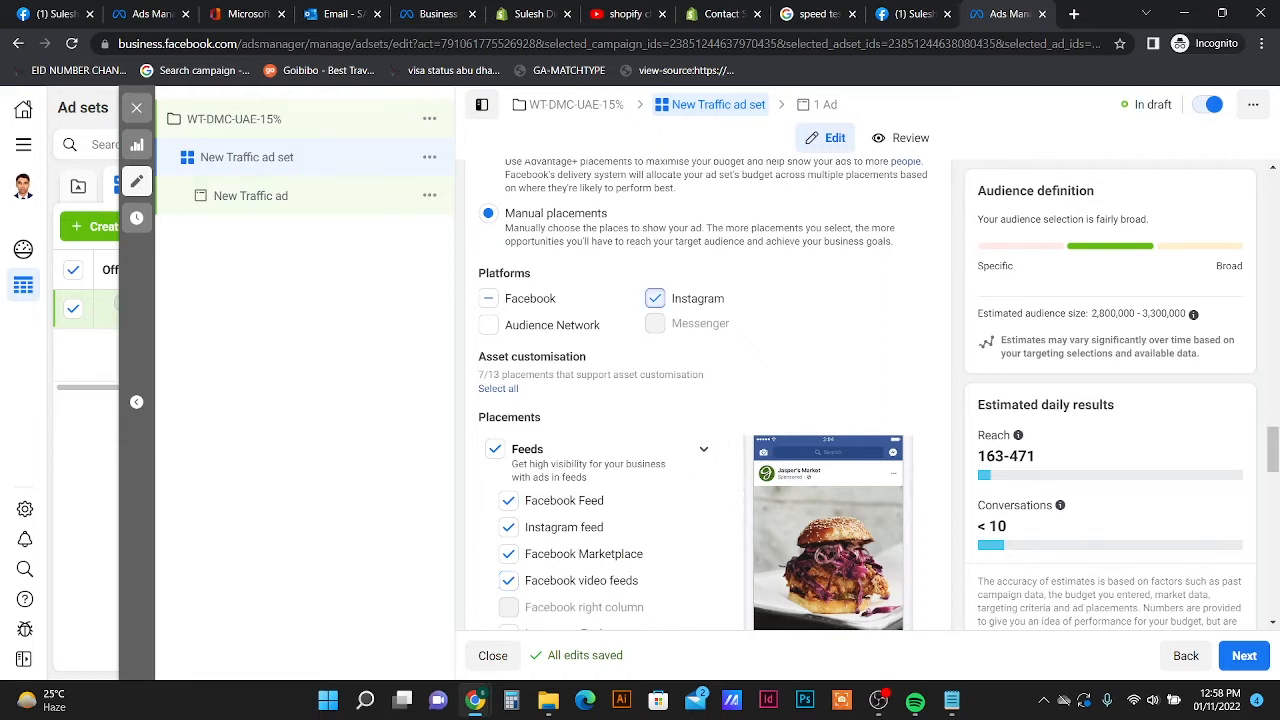
{"action": "left_click", "coordinate": [654, 298]}
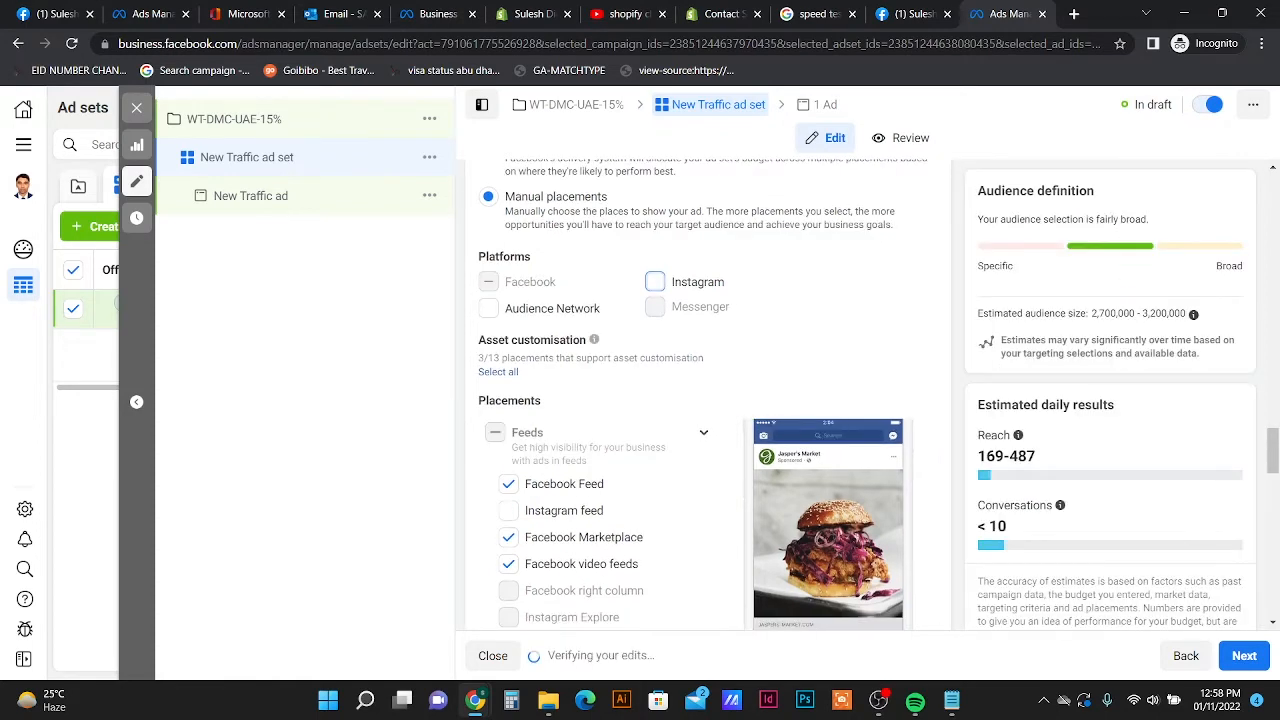
{"action": "scroll", "coordinate": [708, 395], "scroll_direction": "down", "scroll_amount": 1}
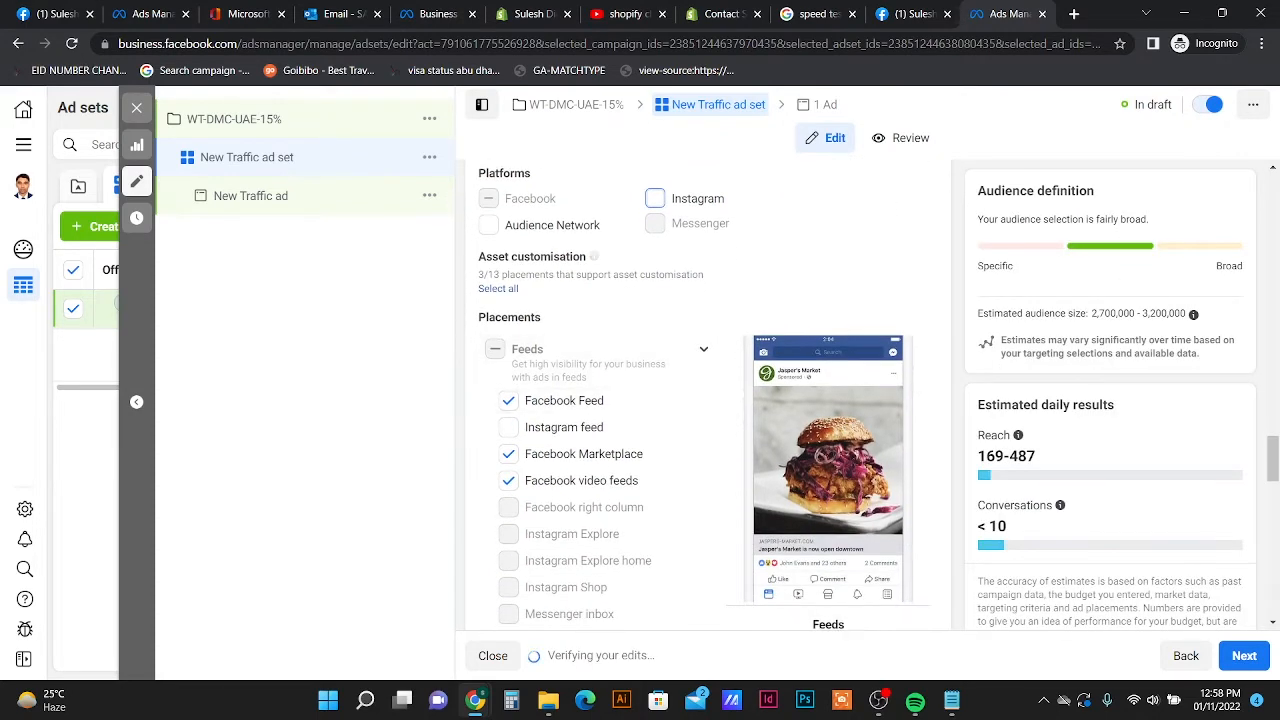
- Show the additional placement options and keep the ad set's specific mobile devices setting on All mobile devices
{"action": "scroll", "coordinate": [600, 370], "scroll_direction": "down", "scroll_amount": 1}
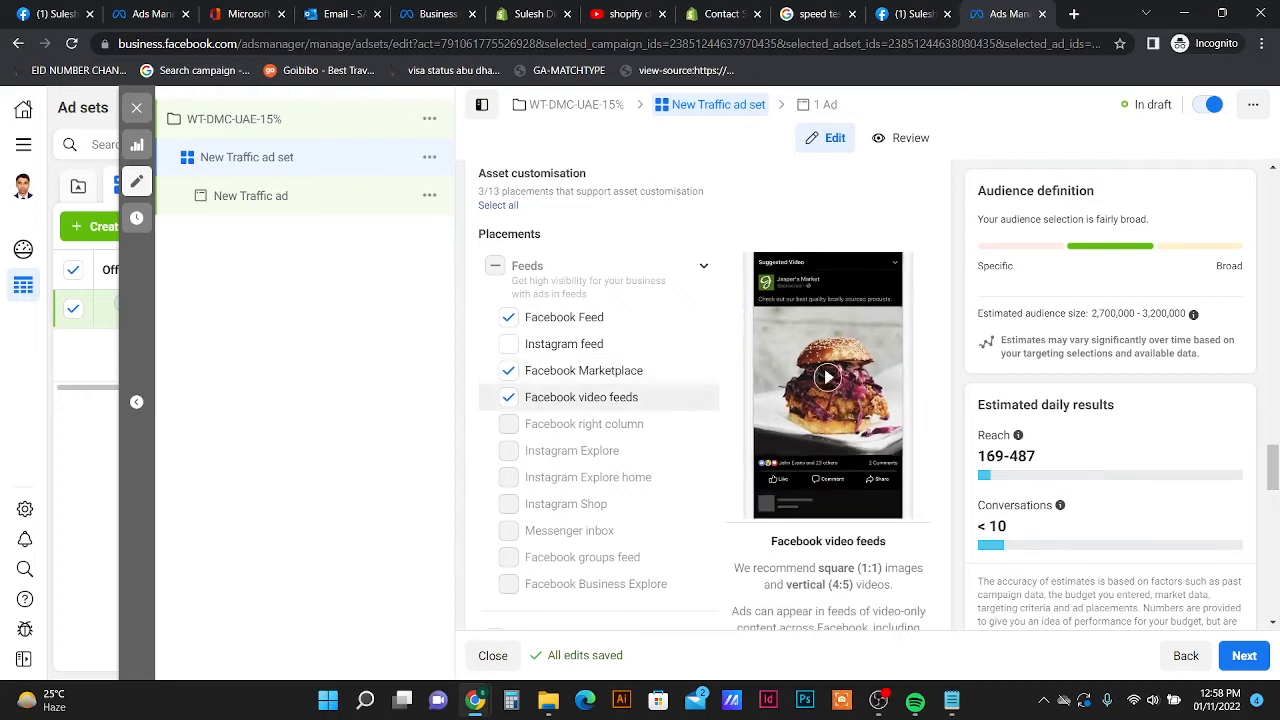
{"action": "scroll", "coordinate": [600, 486], "scroll_direction": "down", "scroll_amount": 4}
{"action": "scroll", "coordinate": [594, 486], "scroll_direction": "up", "scroll_amount": 8}
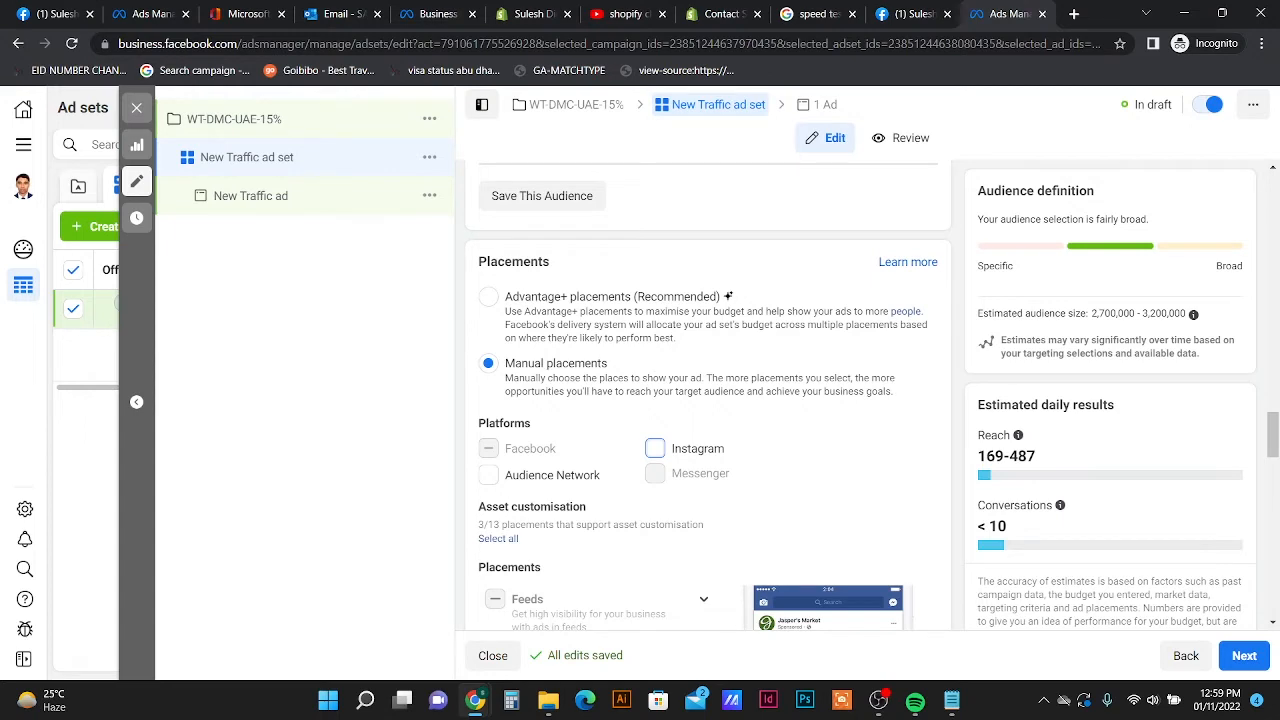
{"action": "scroll", "coordinate": [708, 400], "scroll_direction": "down", "scroll_amount": 10}
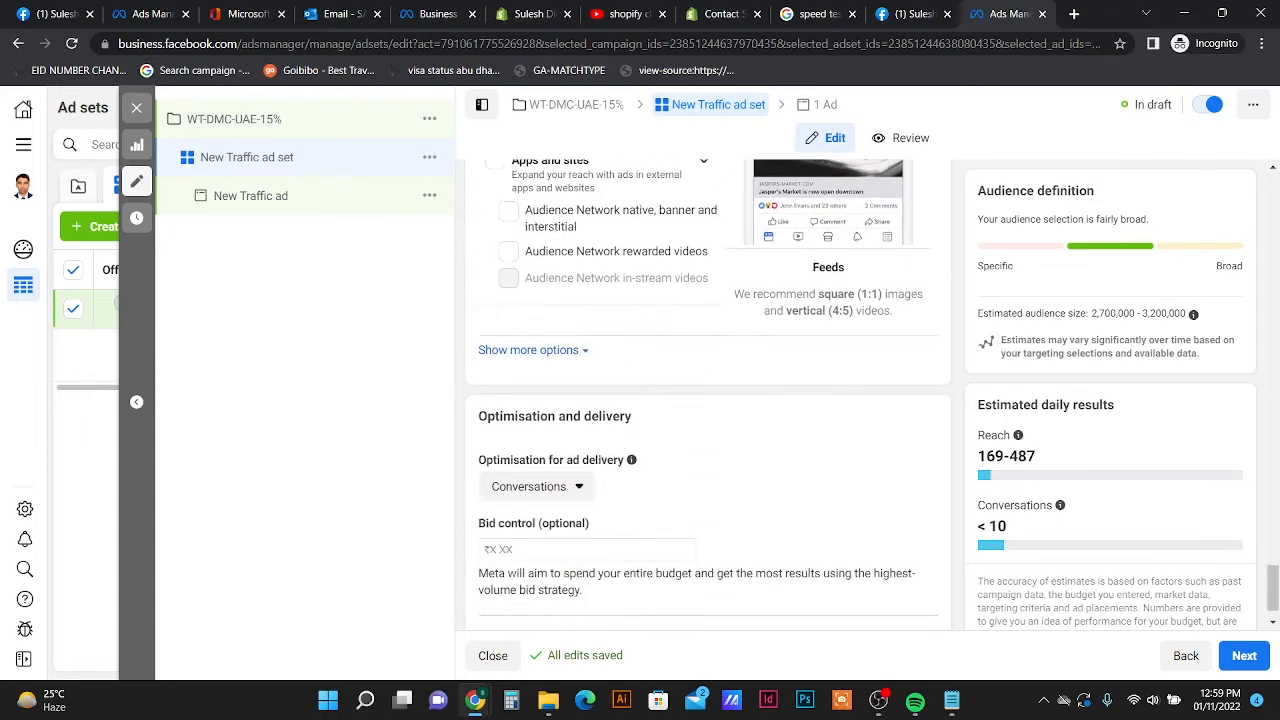
{"action": "left_click", "coordinate": [530, 351]}
{"action": "scroll", "coordinate": [545, 372], "scroll_direction": "down", "scroll_amount": 1}
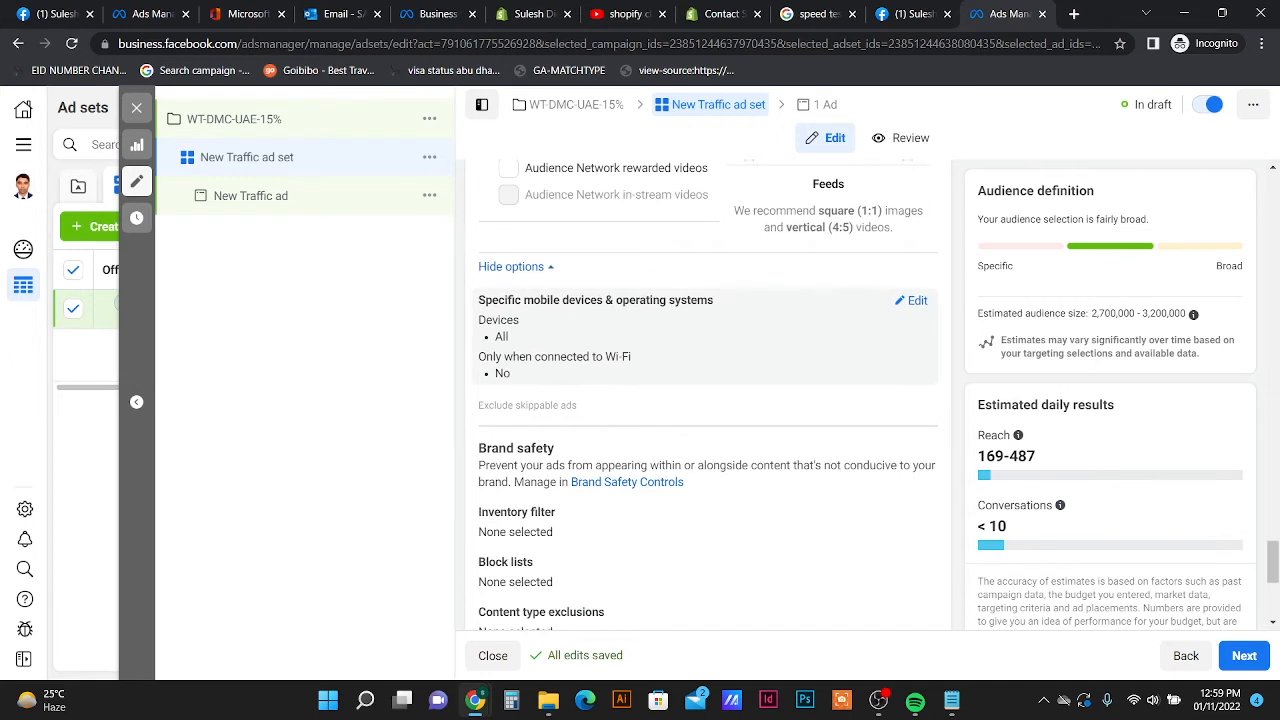
{"action": "left_click", "coordinate": [911, 300]}
{"action": "left_click", "coordinate": [708, 327]}
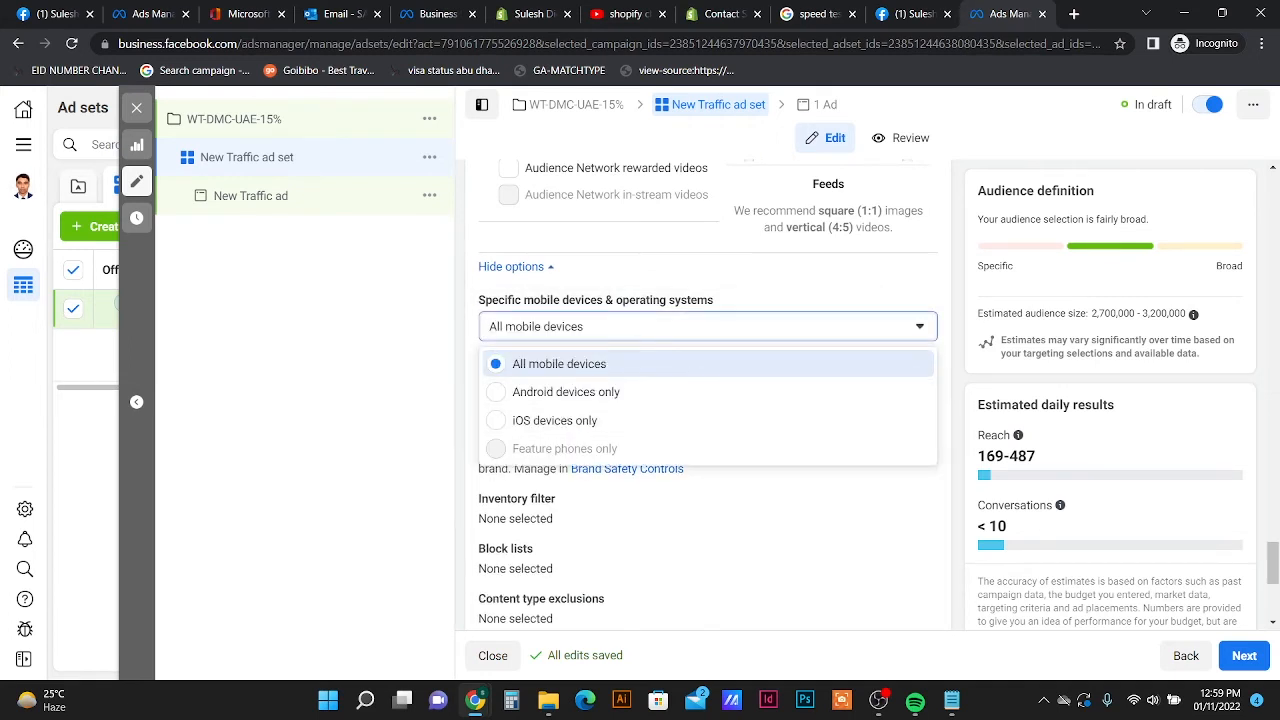
{"action": "left_click", "coordinate": [559, 364]}
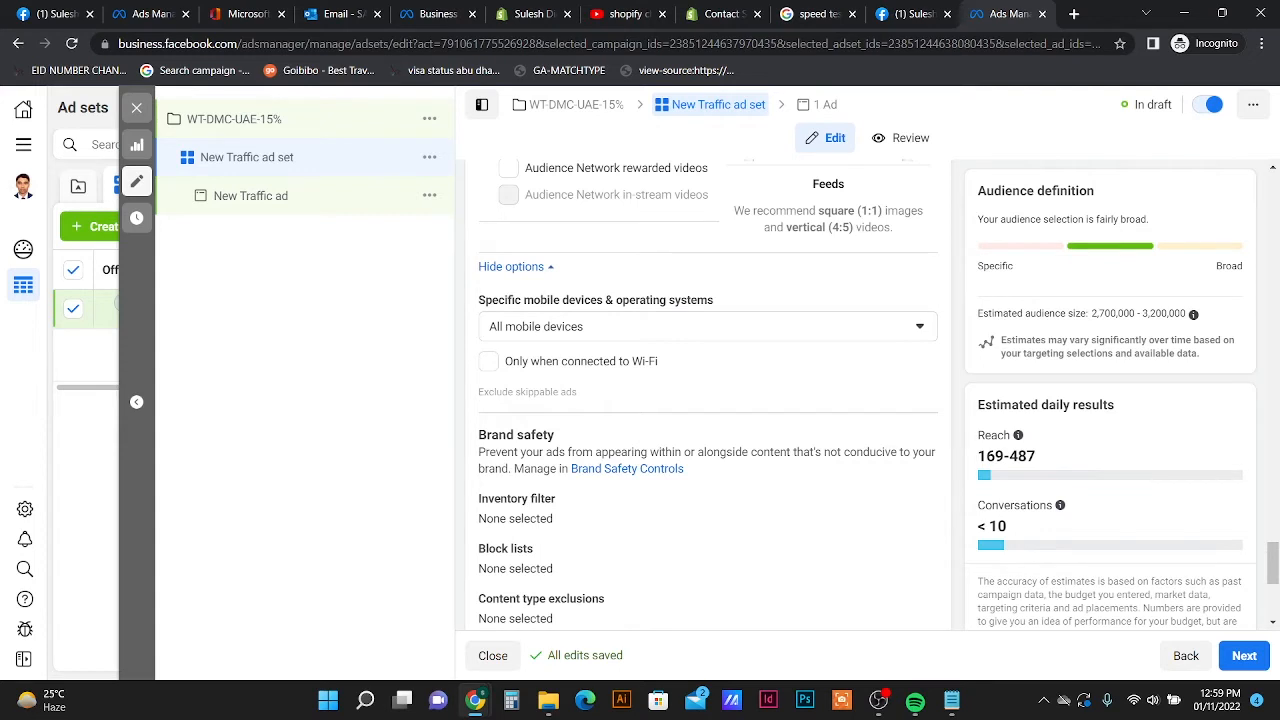
- Check the brand safety, placement and conversion settings, and set the ad set's start date to 2/11/2022
{"action": "scroll", "coordinate": [708, 400], "scroll_direction": "down", "scroll_amount": 4}
{"action": "scroll", "coordinate": [708, 400], "scroll_direction": "up", "scroll_amount": 8}
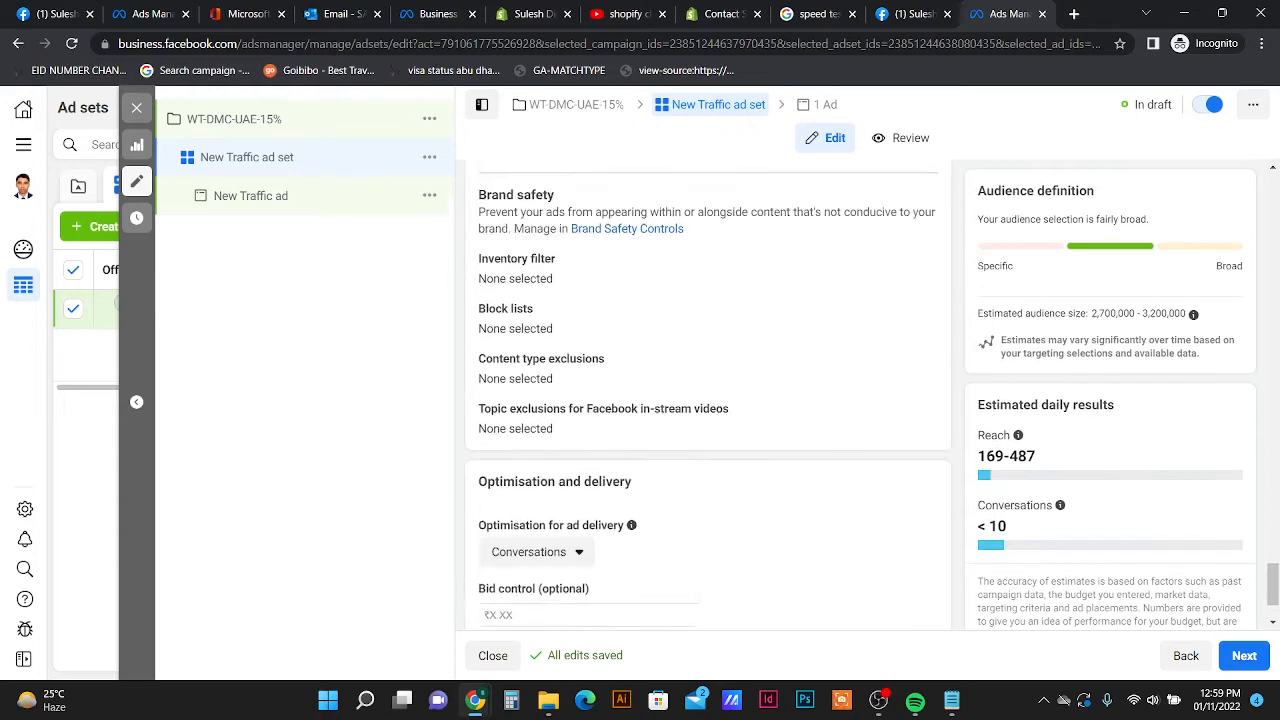
{"action": "scroll", "coordinate": [708, 400], "scroll_direction": "up", "scroll_amount": 6}
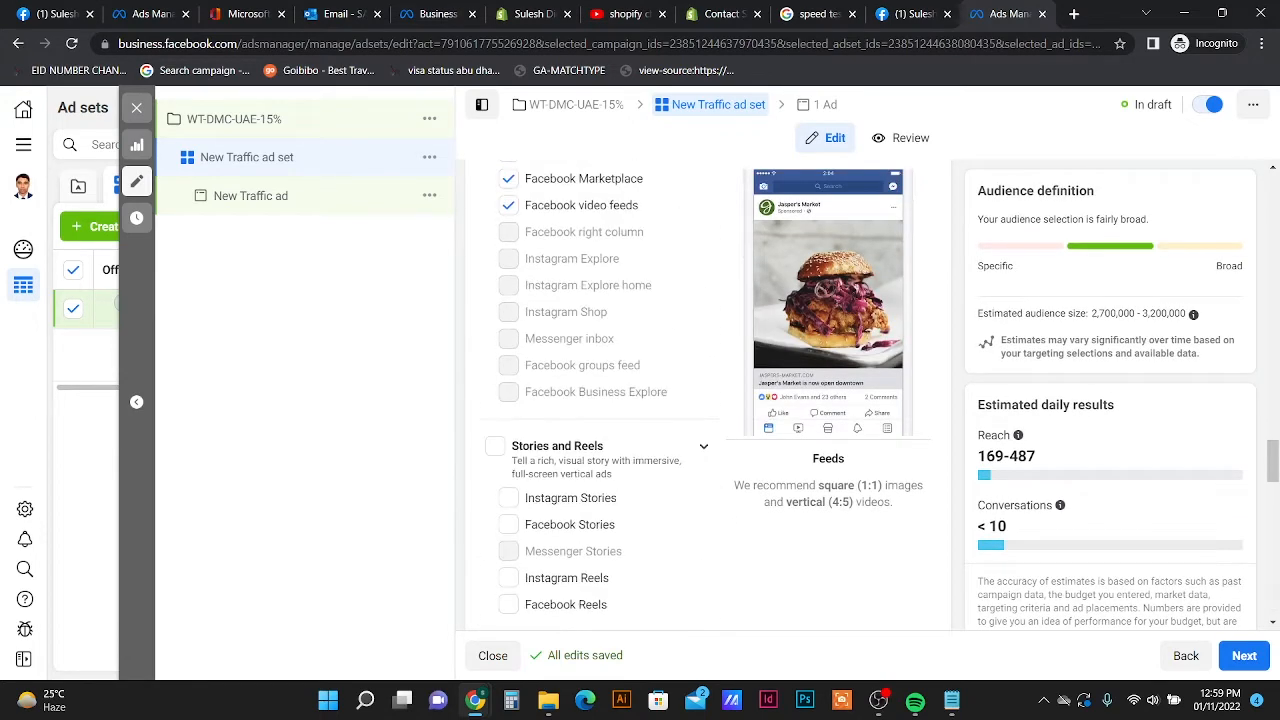
{"action": "scroll", "coordinate": [708, 400], "scroll_direction": "up", "scroll_amount": 15}
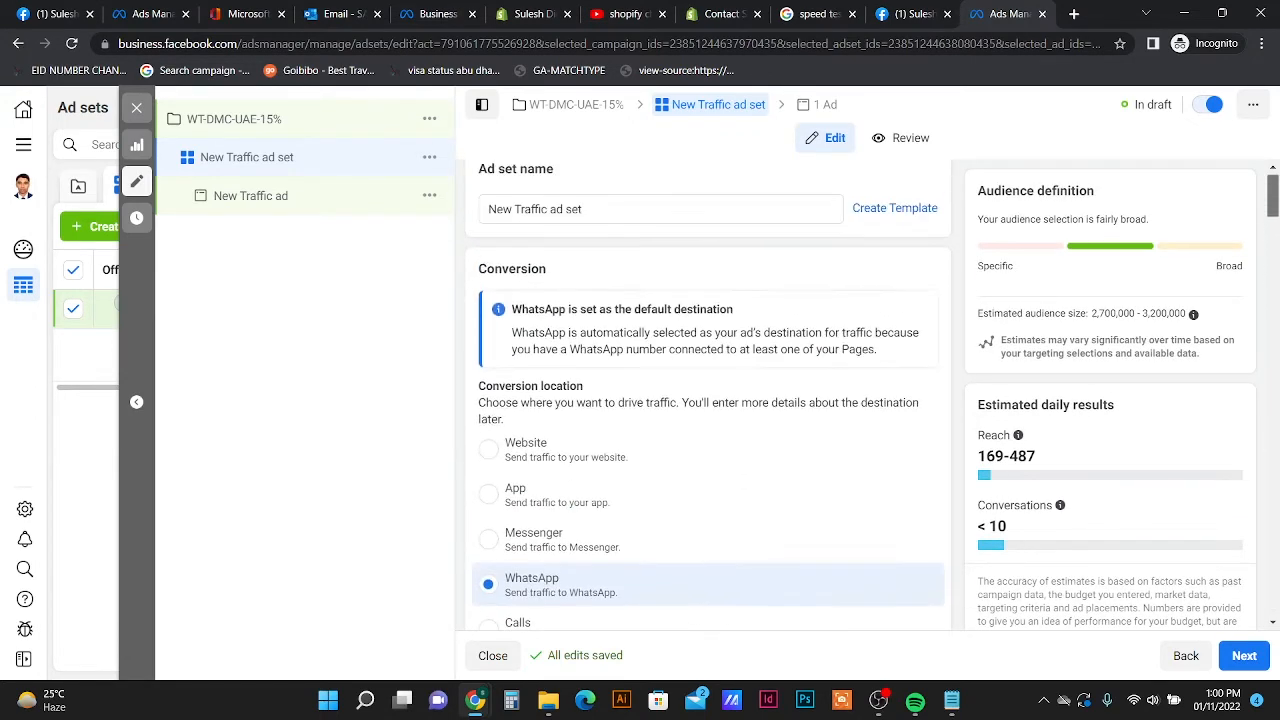
{"action": "scroll", "coordinate": [708, 400], "scroll_direction": "down", "scroll_amount": 4}
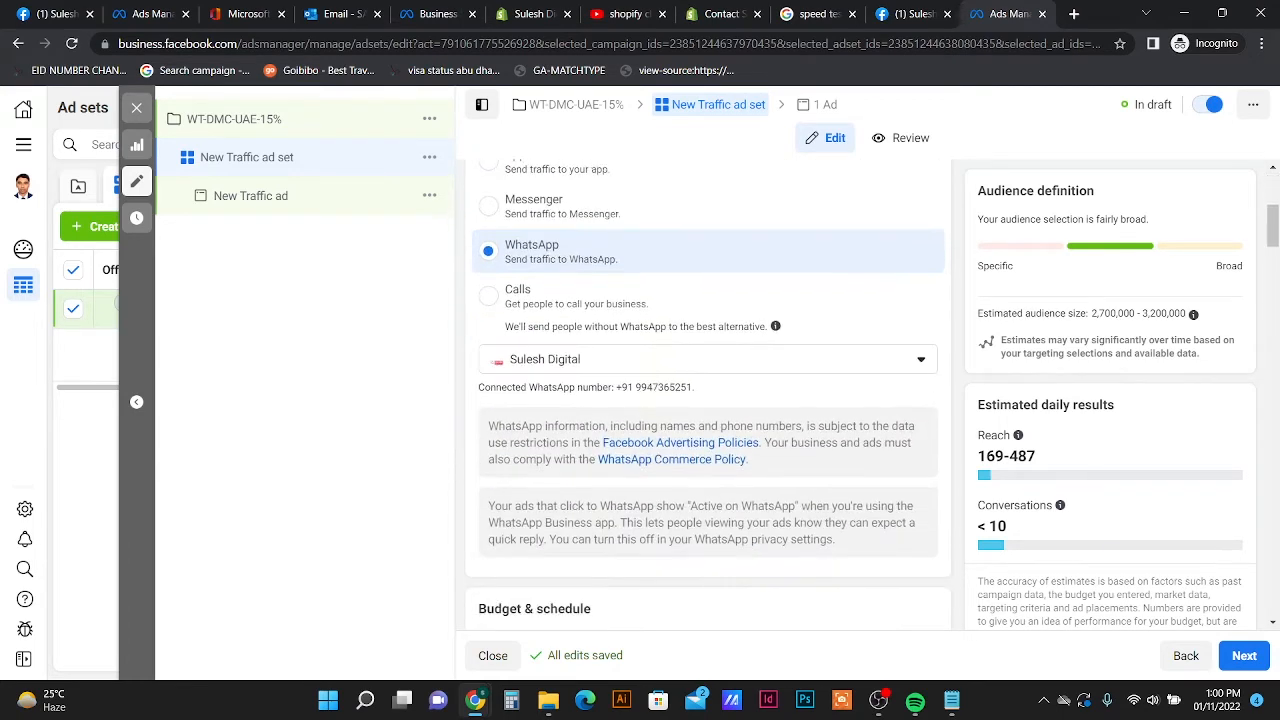
{"action": "scroll", "coordinate": [708, 400], "scroll_direction": "down", "scroll_amount": 6}
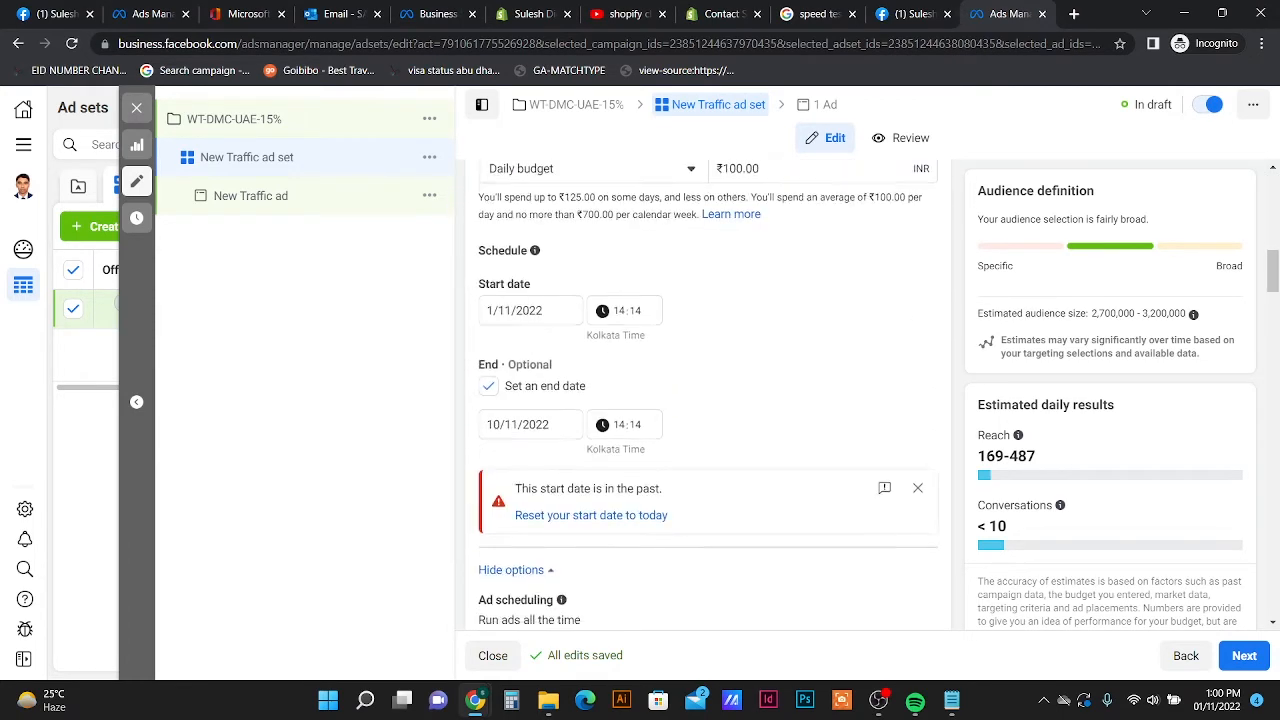
{"action": "scroll", "coordinate": [708, 400], "scroll_direction": "down", "scroll_amount": 1}
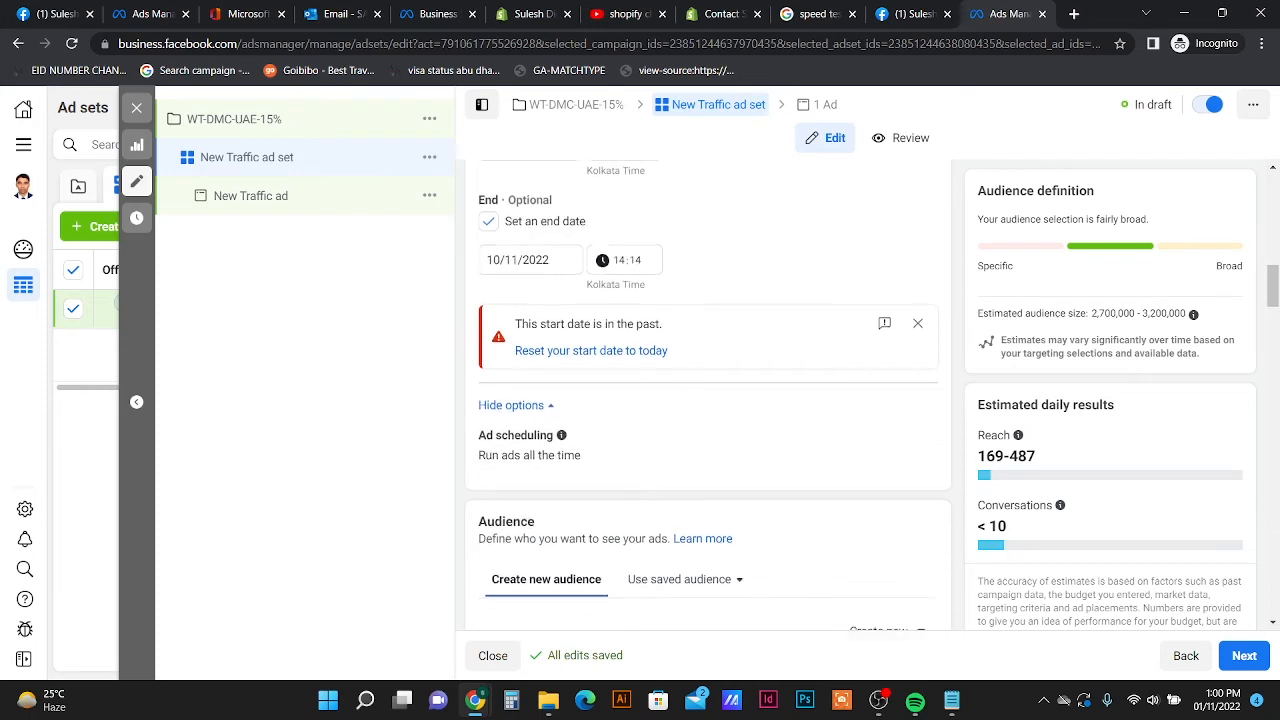
{"action": "scroll", "coordinate": [708, 400], "scroll_direction": "up", "scroll_amount": 3}
{"action": "left_click", "coordinate": [530, 321]}
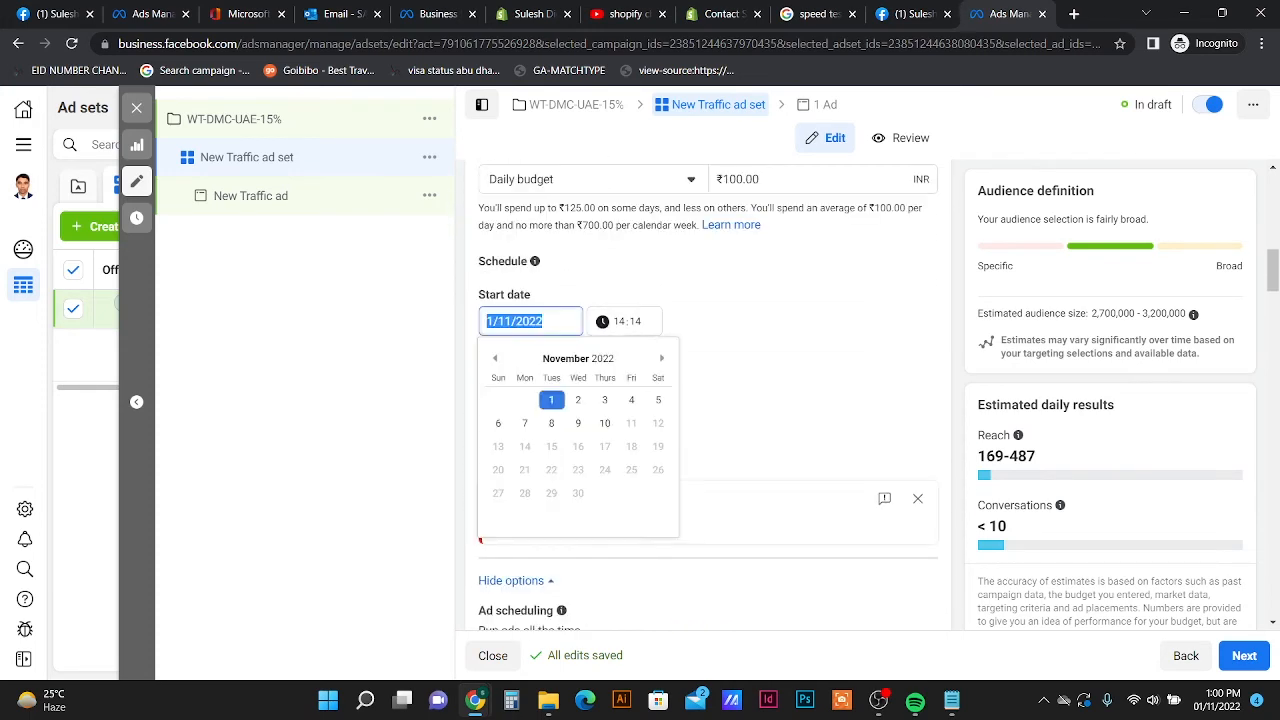
{"action": "left_click", "coordinate": [579, 400]}
- Review the ad set's audience location, age, gender, detailed targeting and placement selections
{"action": "scroll", "coordinate": [695, 400], "scroll_direction": "down", "scroll_amount": 5}
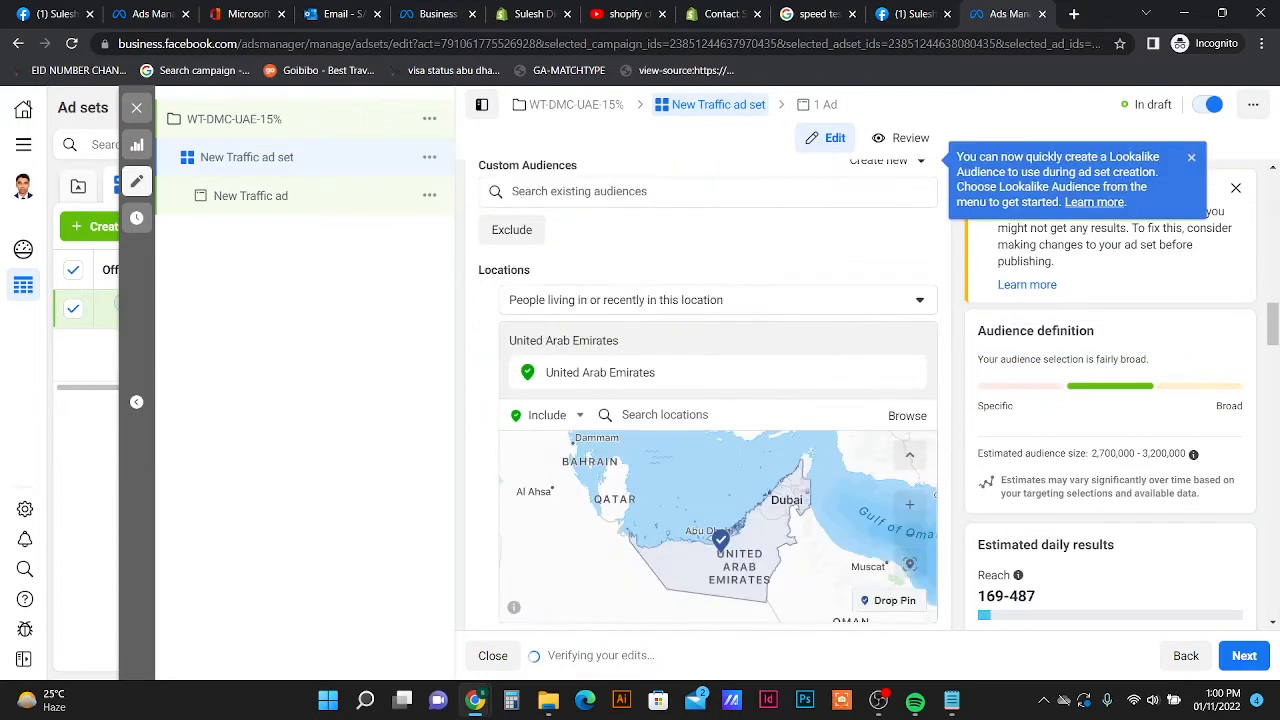
{"action": "scroll", "coordinate": [718, 400], "scroll_direction": "down", "scroll_amount": 3}
{"action": "scroll", "coordinate": [580, 446], "scroll_direction": "down", "scroll_amount": 2}
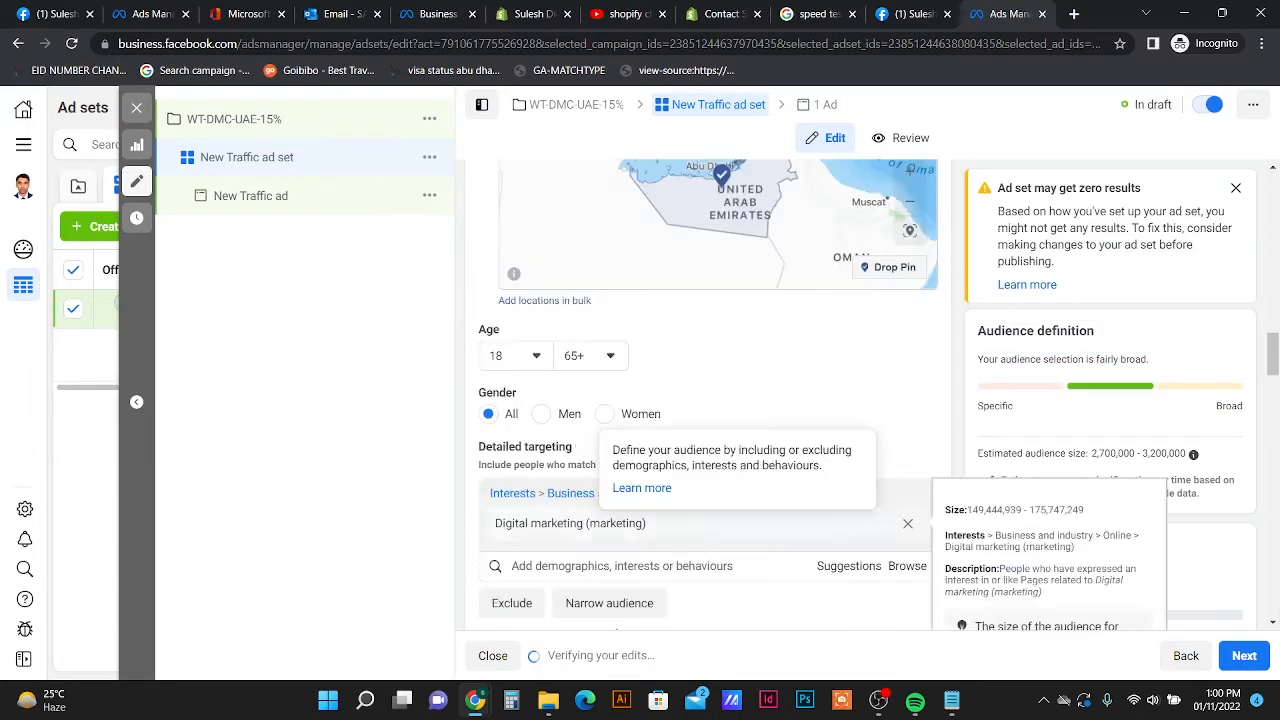
{"action": "scroll", "coordinate": [700, 400], "scroll_direction": "down", "scroll_amount": 2}
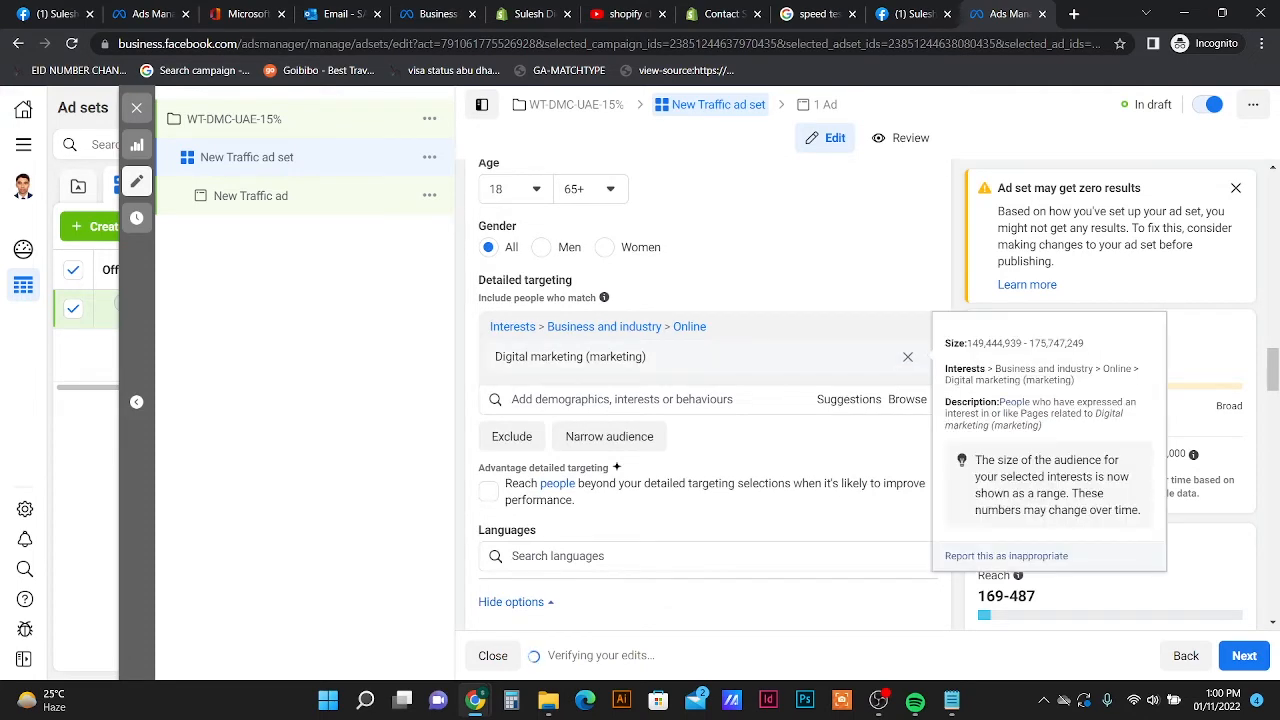
{"action": "scroll", "coordinate": [708, 400], "scroll_direction": "down", "scroll_amount": 5}
{"action": "scroll", "coordinate": [600, 390], "scroll_direction": "down", "scroll_amount": 4}
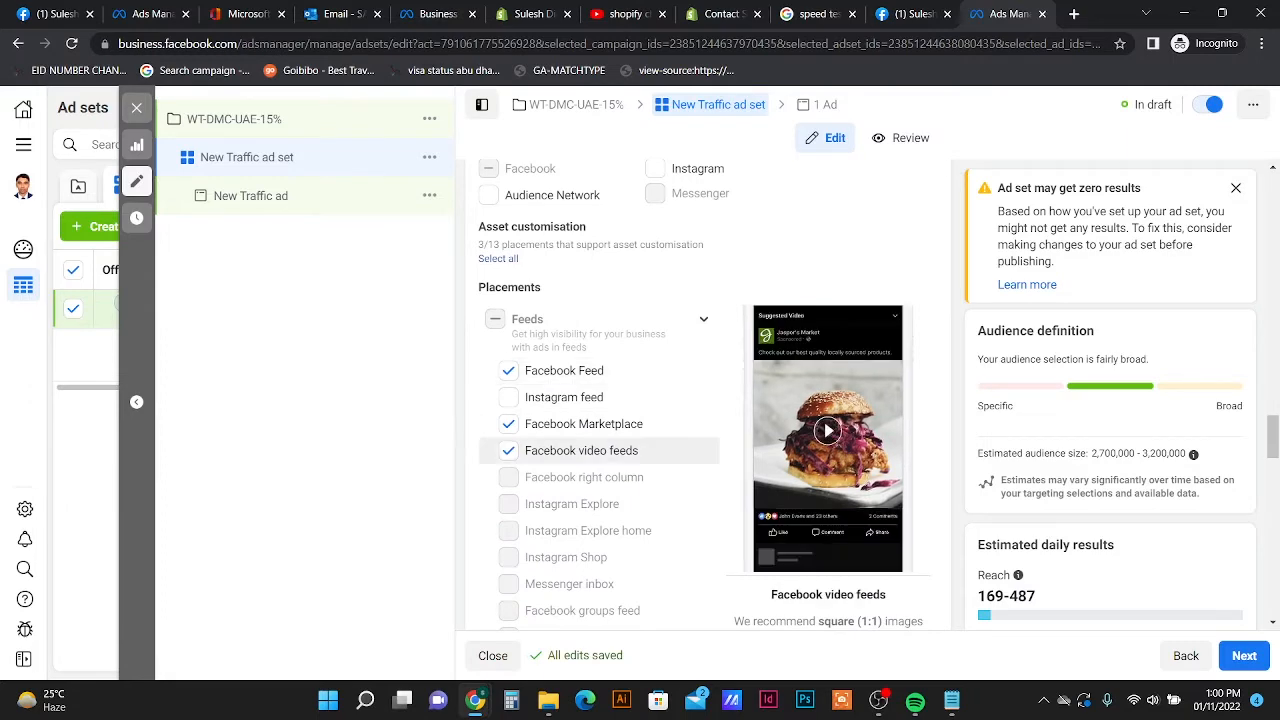
{"action": "scroll", "coordinate": [708, 400], "scroll_direction": "up", "scroll_amount": 15}
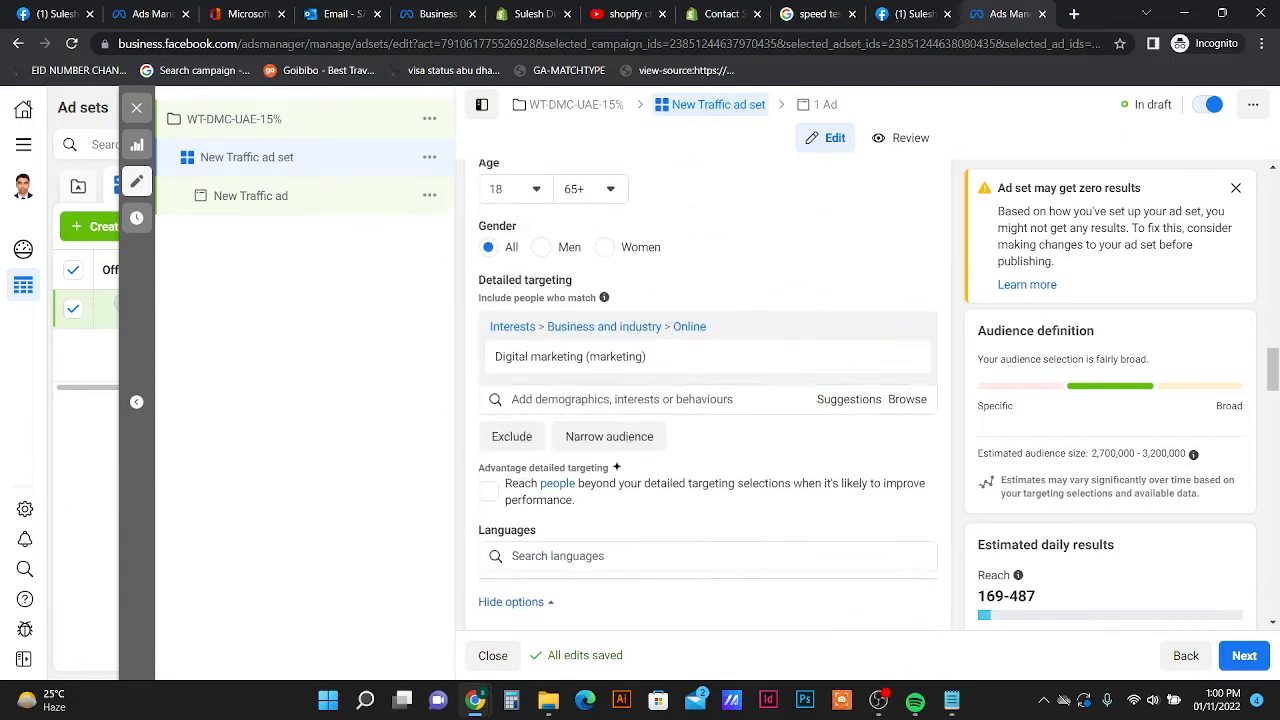
- Switch the ad set's conversion location to Website
{"action": "scroll", "coordinate": [708, 400], "scroll_direction": "up", "scroll_amount": 7}
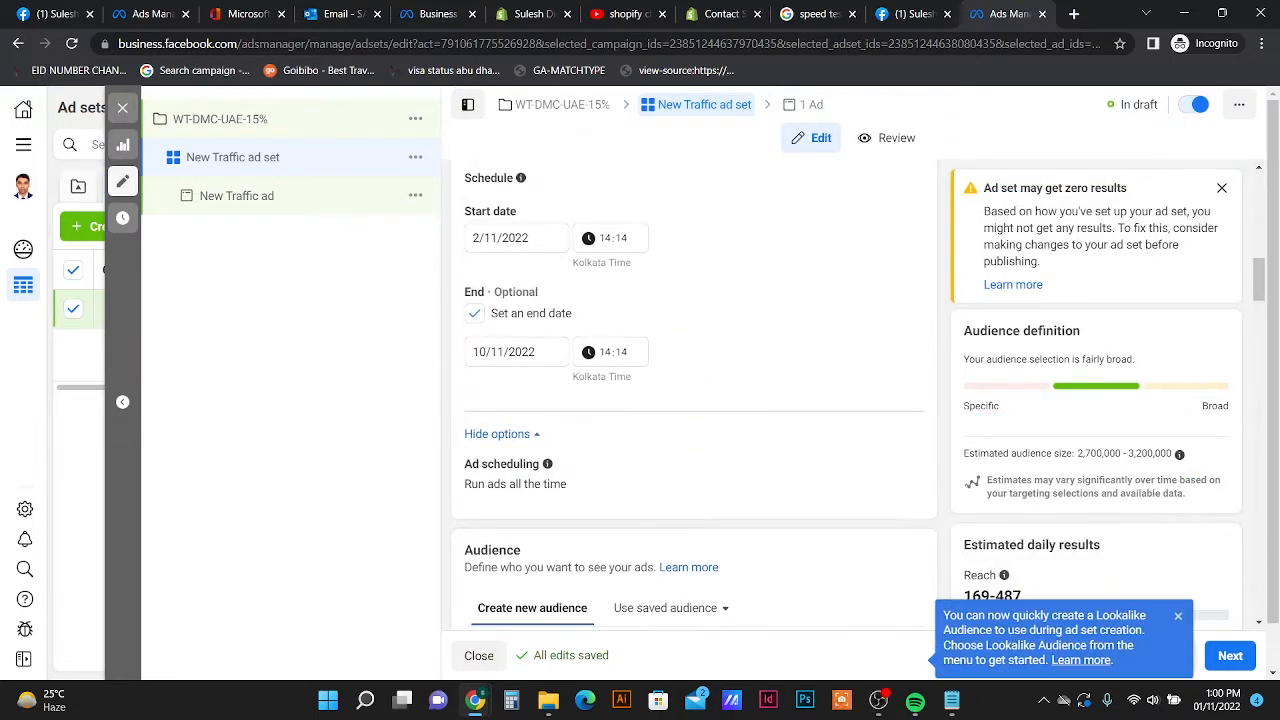
{"action": "scroll", "coordinate": [692, 400], "scroll_direction": "up", "scroll_amount": 6}
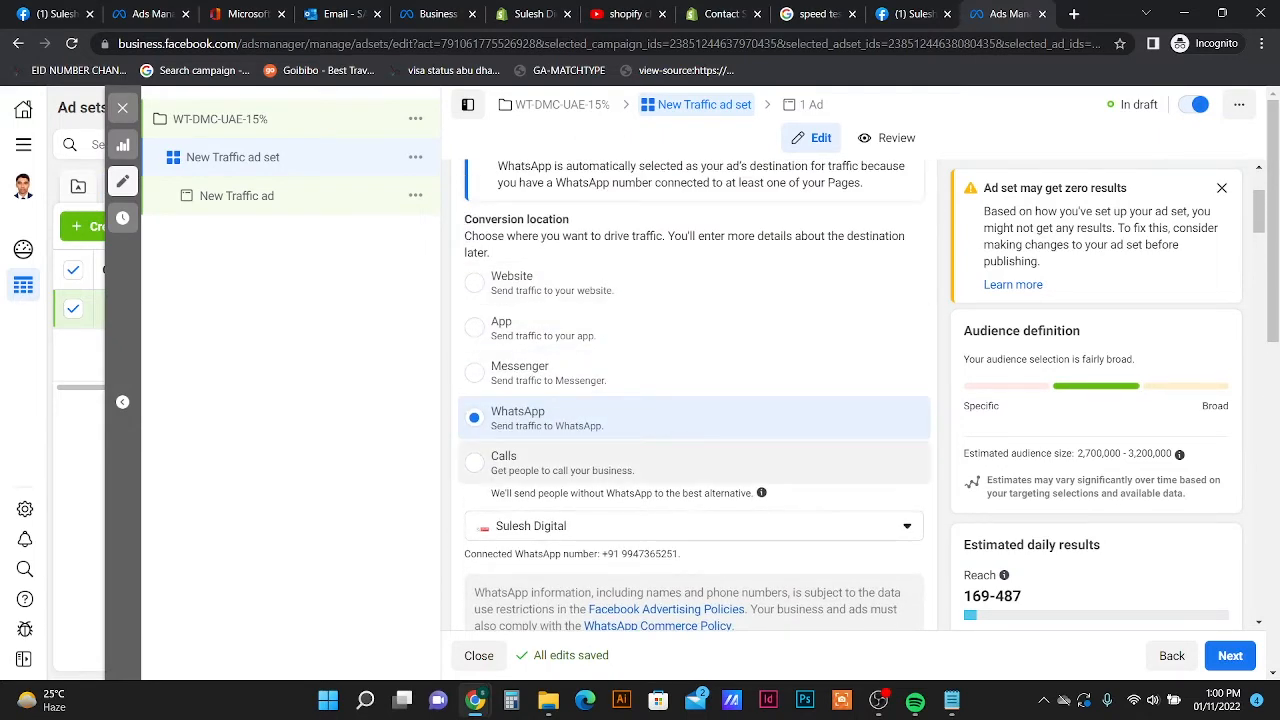
{"action": "left_click", "coordinate": [530, 283]}
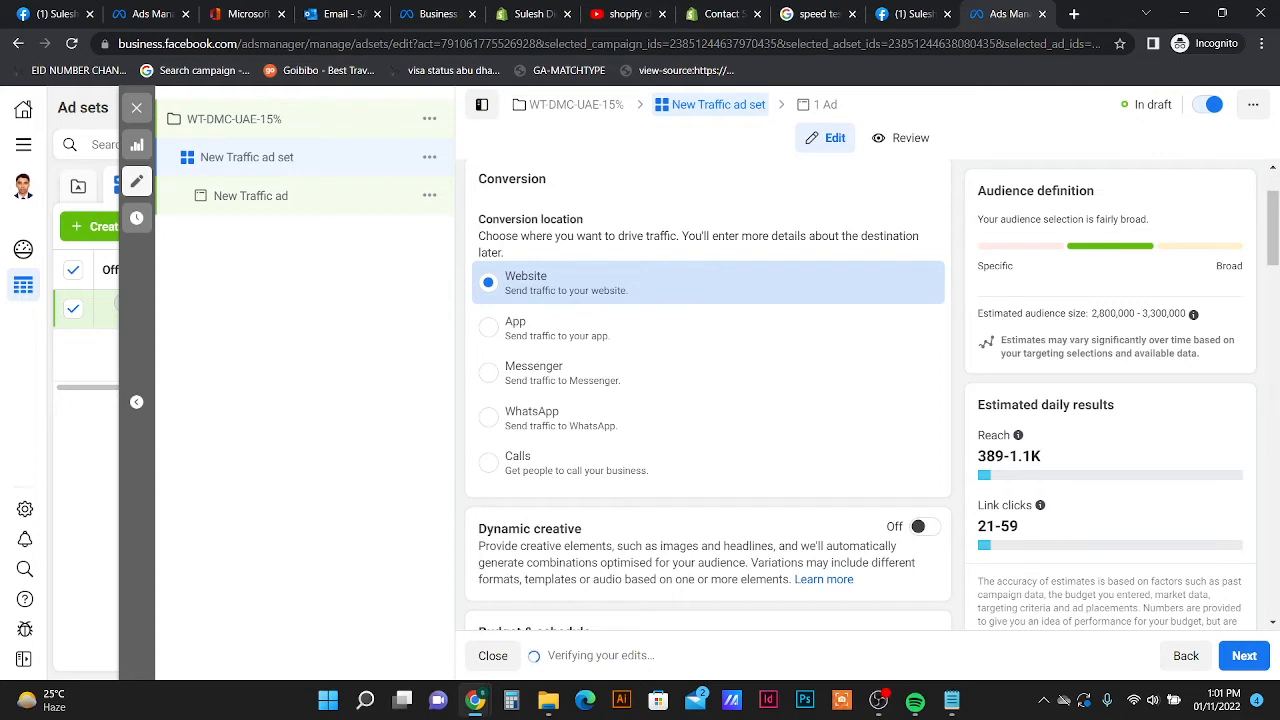
- Replace the default ad set name with the prefix WT-
{"action": "scroll", "coordinate": [700, 330], "scroll_direction": "up", "scroll_amount": 2}
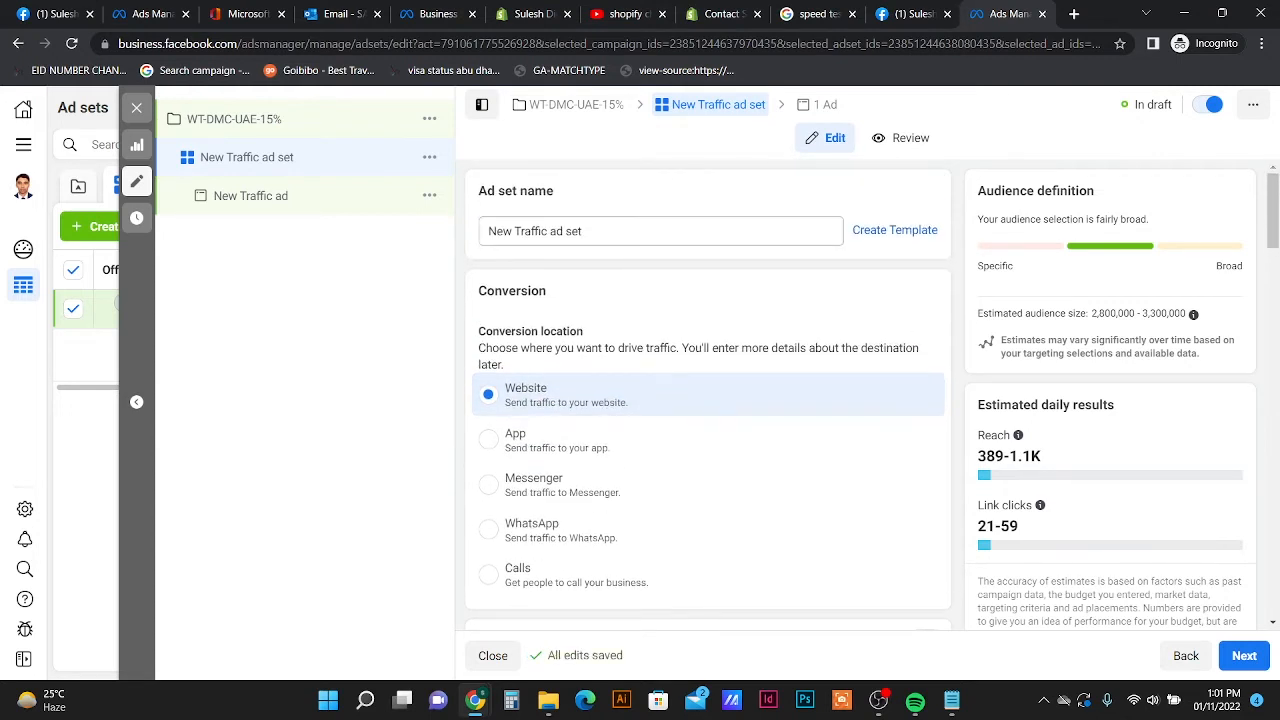
{"action": "left_click_drag", "start_coordinate": [584, 231], "coordinate": [486, 231]}
{"action": "key", "text": "BackSpace"}
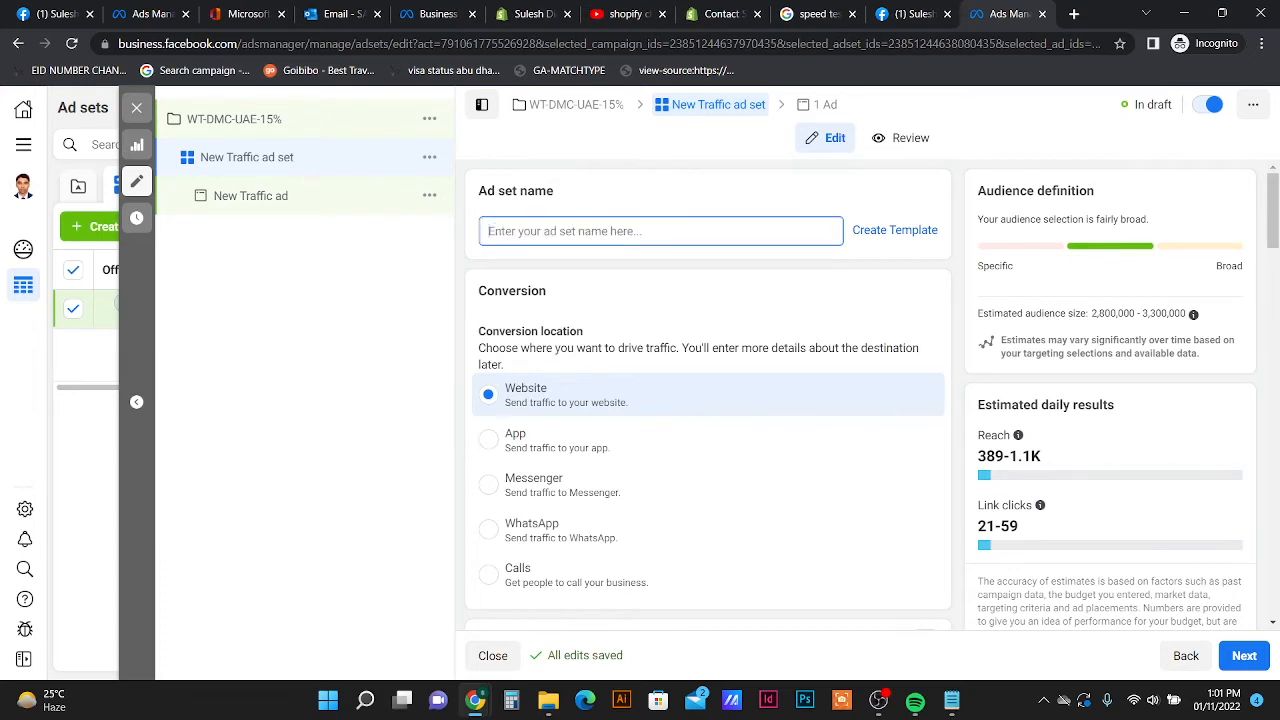
{"action": "type", "text": "w"}
{"action": "key", "text": "BackSpace"}
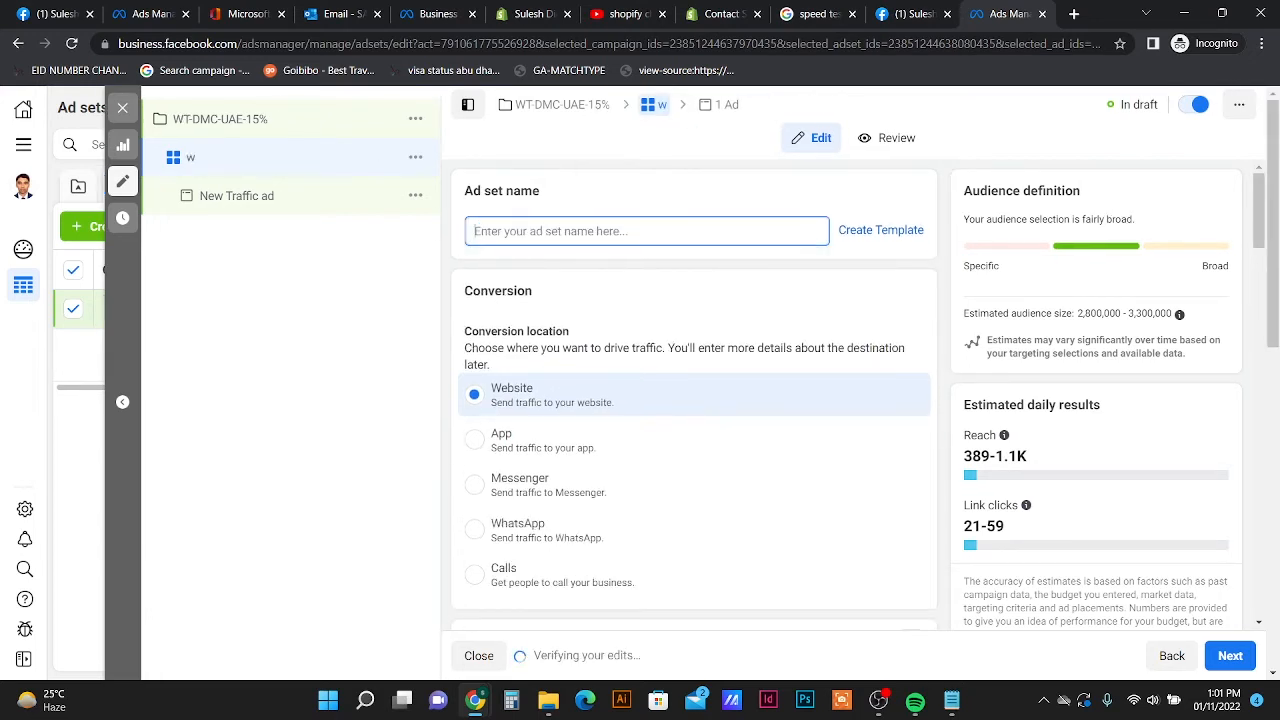
{"action": "type", "text": "WT"}
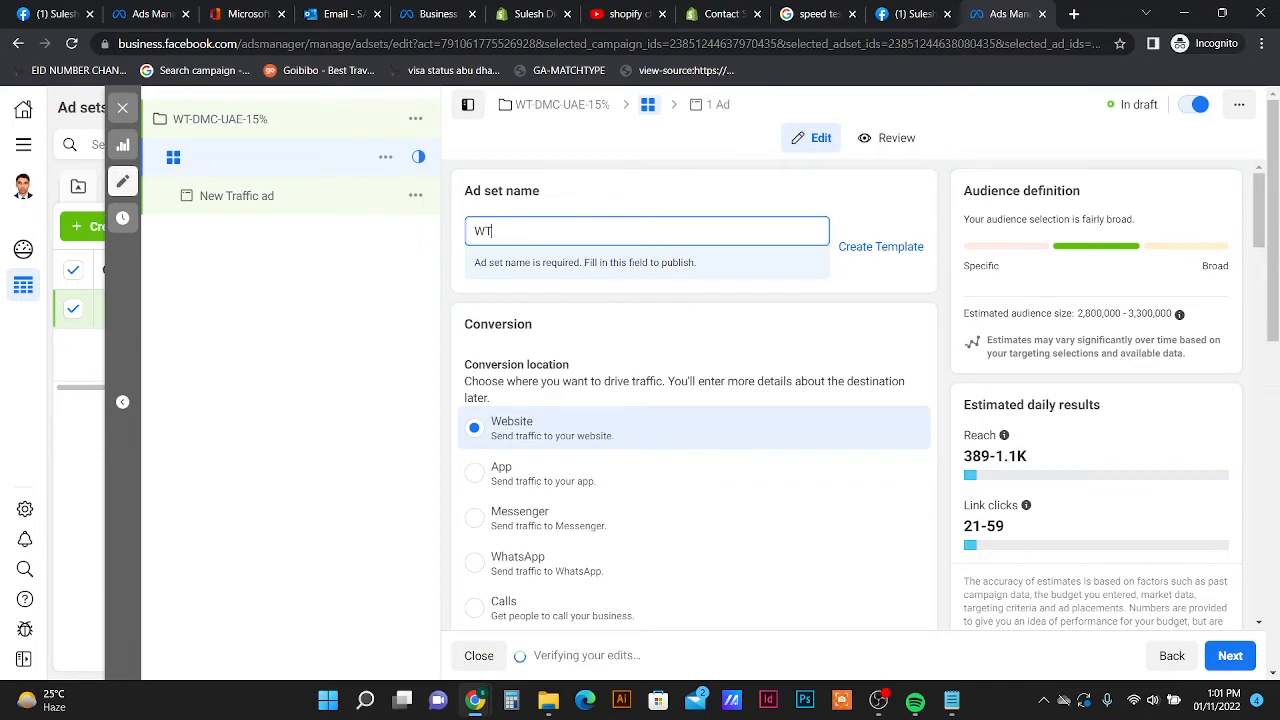
{"action": "type", "text": "-"}
- Check the audience's target location and extend the ad set name to WT-UAE-
{"action": "scroll", "coordinate": [694, 420], "scroll_direction": "down", "scroll_amount": 4}
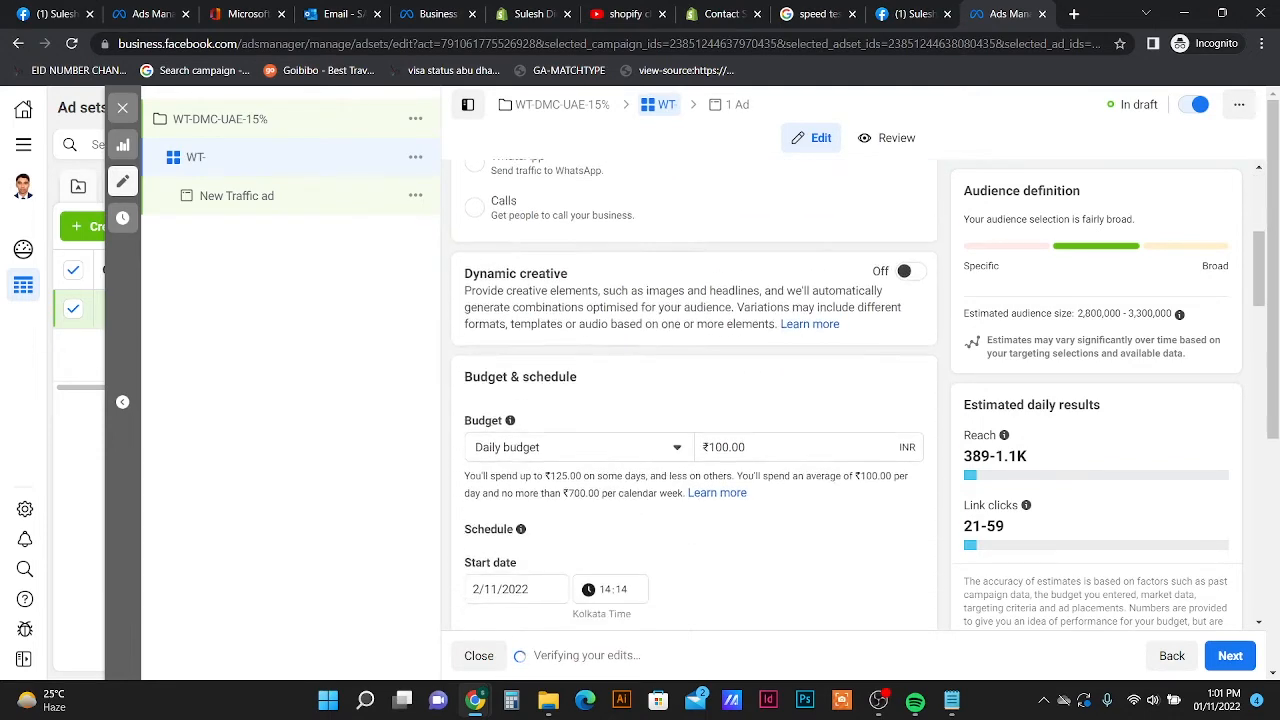
{"action": "scroll", "coordinate": [694, 420], "scroll_direction": "down", "scroll_amount": 10}
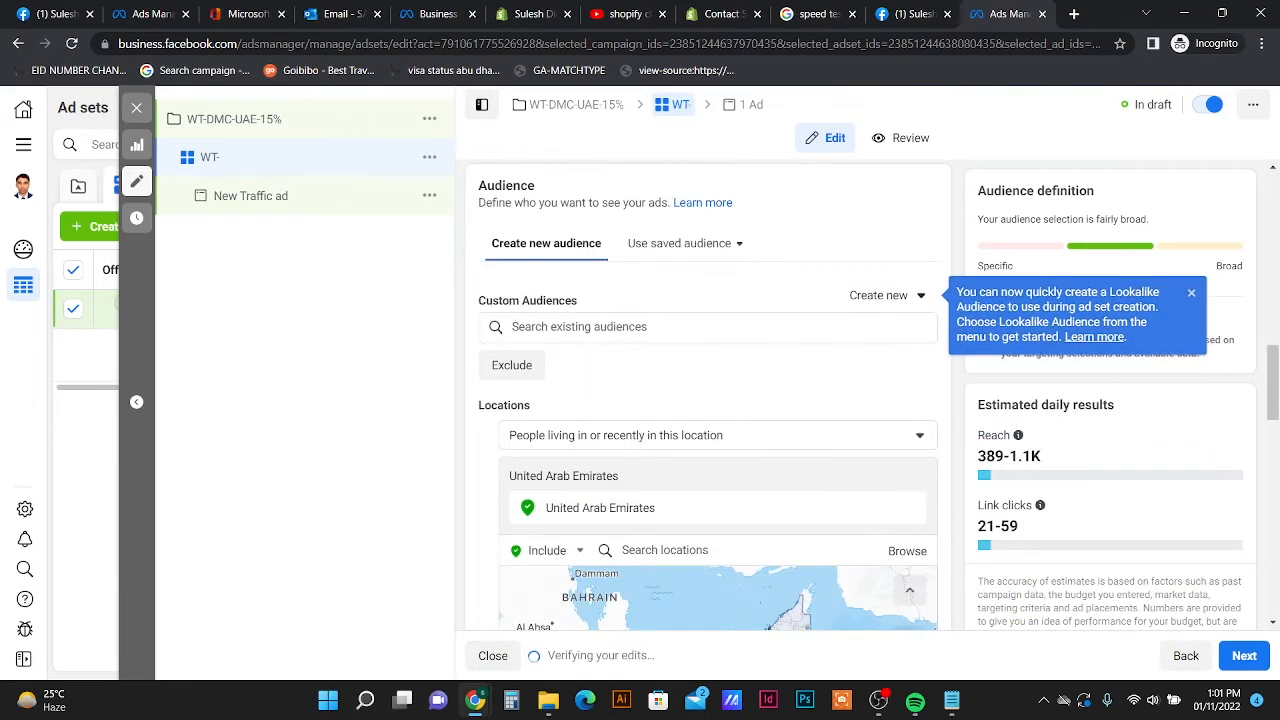
{"action": "scroll", "coordinate": [694, 420], "scroll_direction": "up", "scroll_amount": 12}
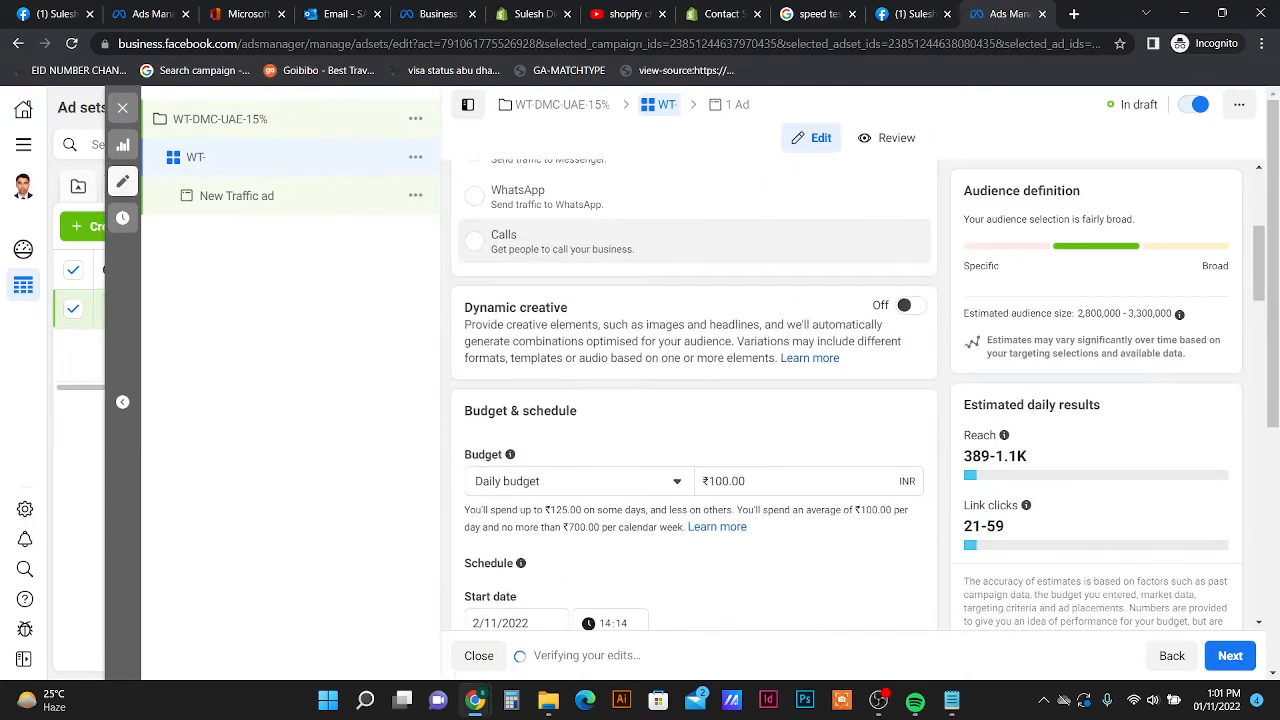
{"action": "scroll", "coordinate": [694, 420], "scroll_direction": "up", "scroll_amount": 3}
{"action": "type", "text": "UAE-"}
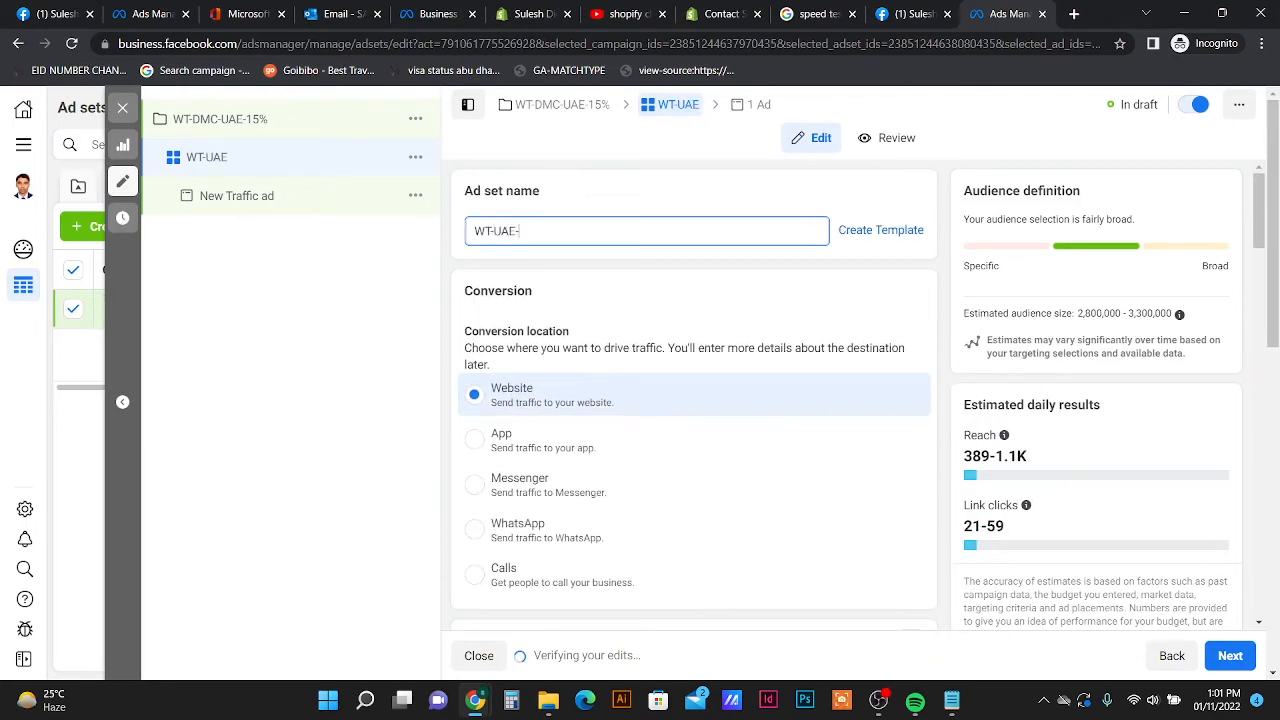
- Check the audience's detailed targeting interest and extend the ad set name to WT-UAE-(AU-DM-int)FB
{"action": "scroll", "coordinate": [694, 400], "scroll_direction": "down", "scroll_amount": 5}
{"action": "scroll", "coordinate": [694, 400], "scroll_direction": "down", "scroll_amount": 6}
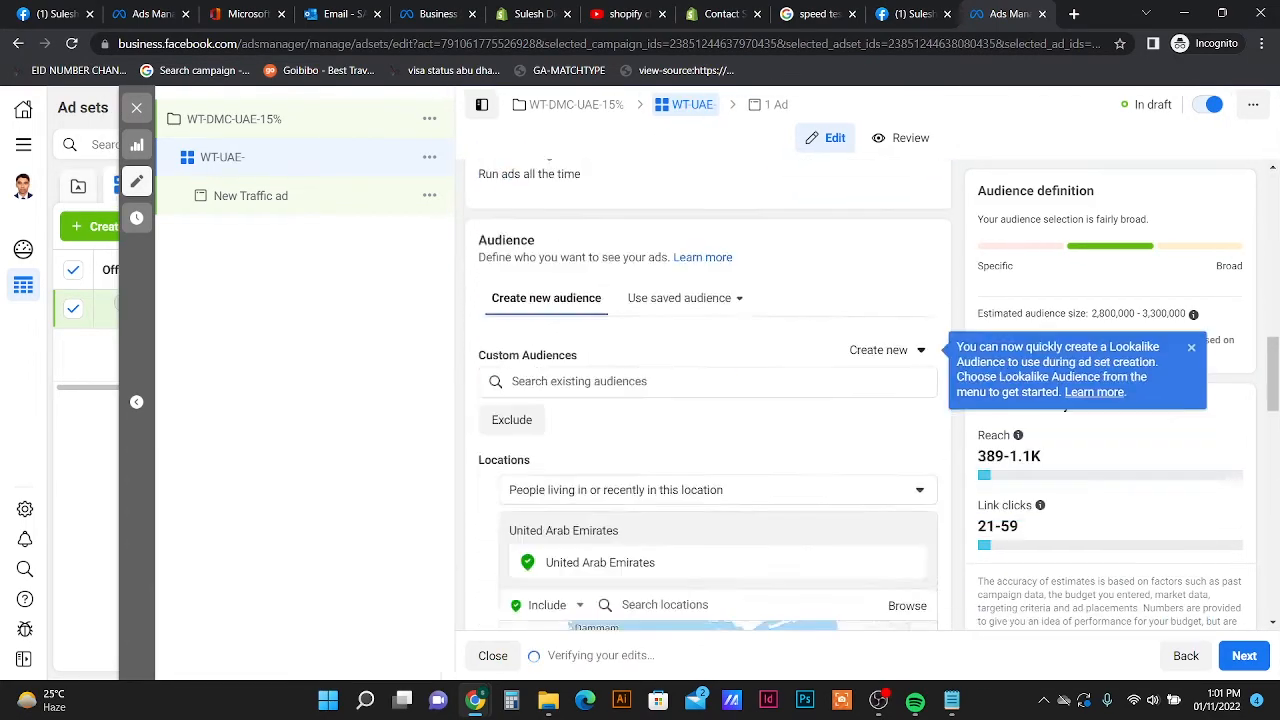
{"action": "scroll", "coordinate": [694, 400], "scroll_direction": "down", "scroll_amount": 6}
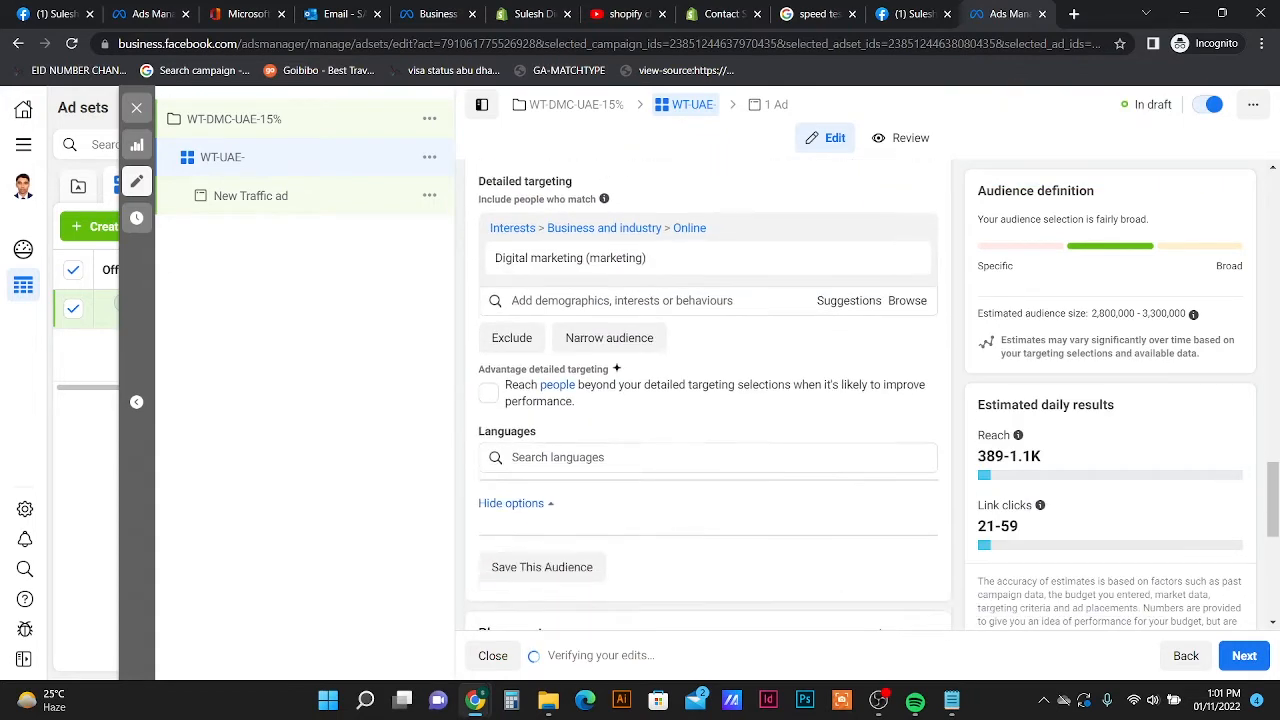
{"action": "mouse_move", "coordinate": [700, 242]}
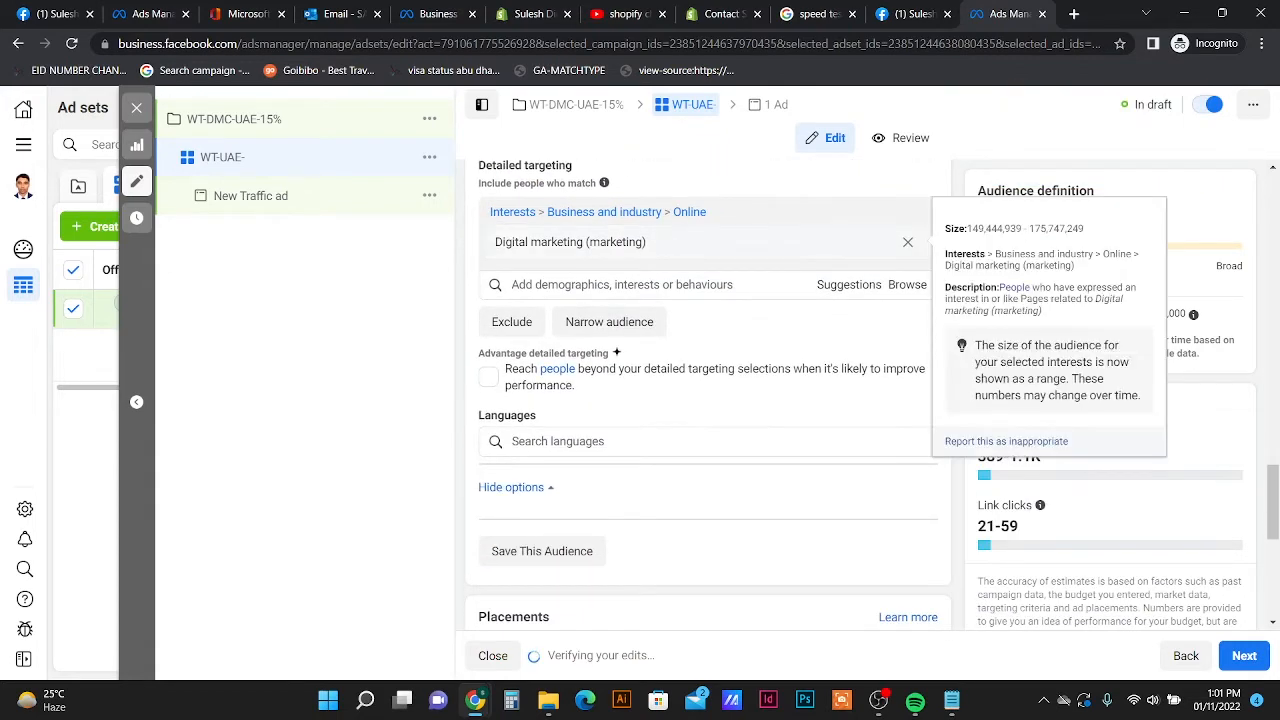
{"action": "left_click_drag", "start_coordinate": [495, 242], "coordinate": [583, 242]}
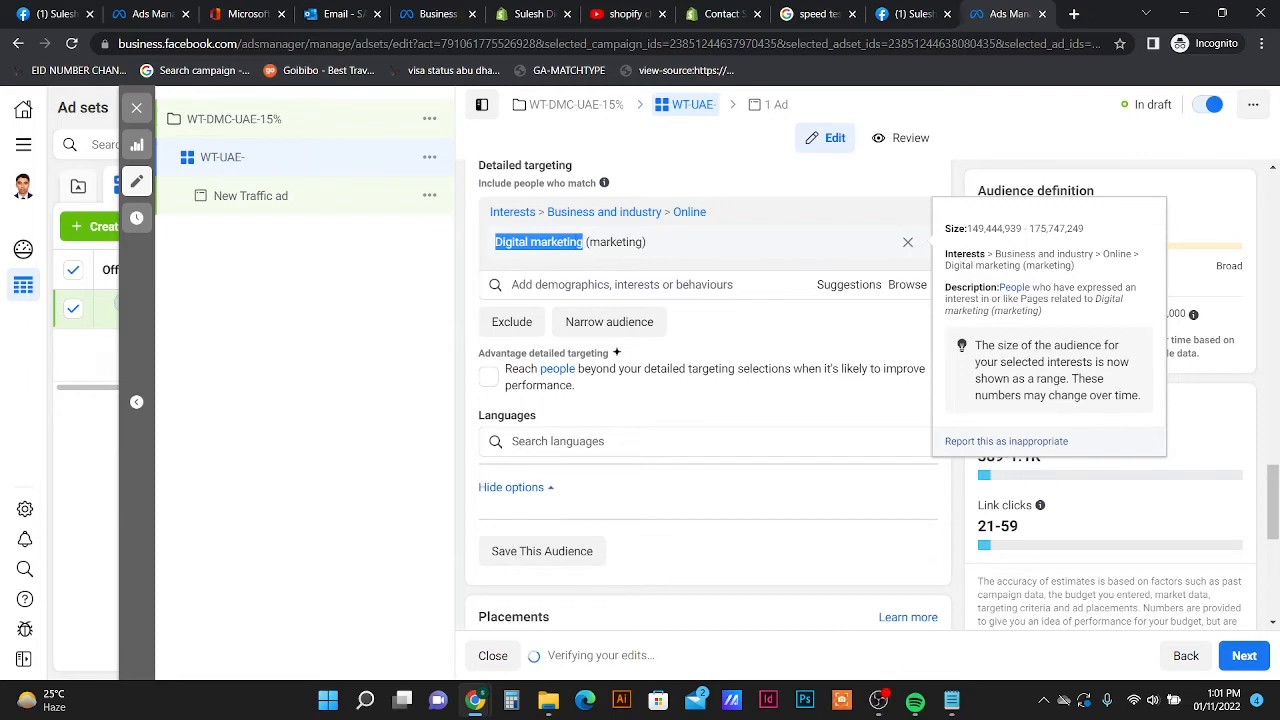
{"action": "scroll", "coordinate": [694, 400], "scroll_direction": "up", "scroll_amount": 15}
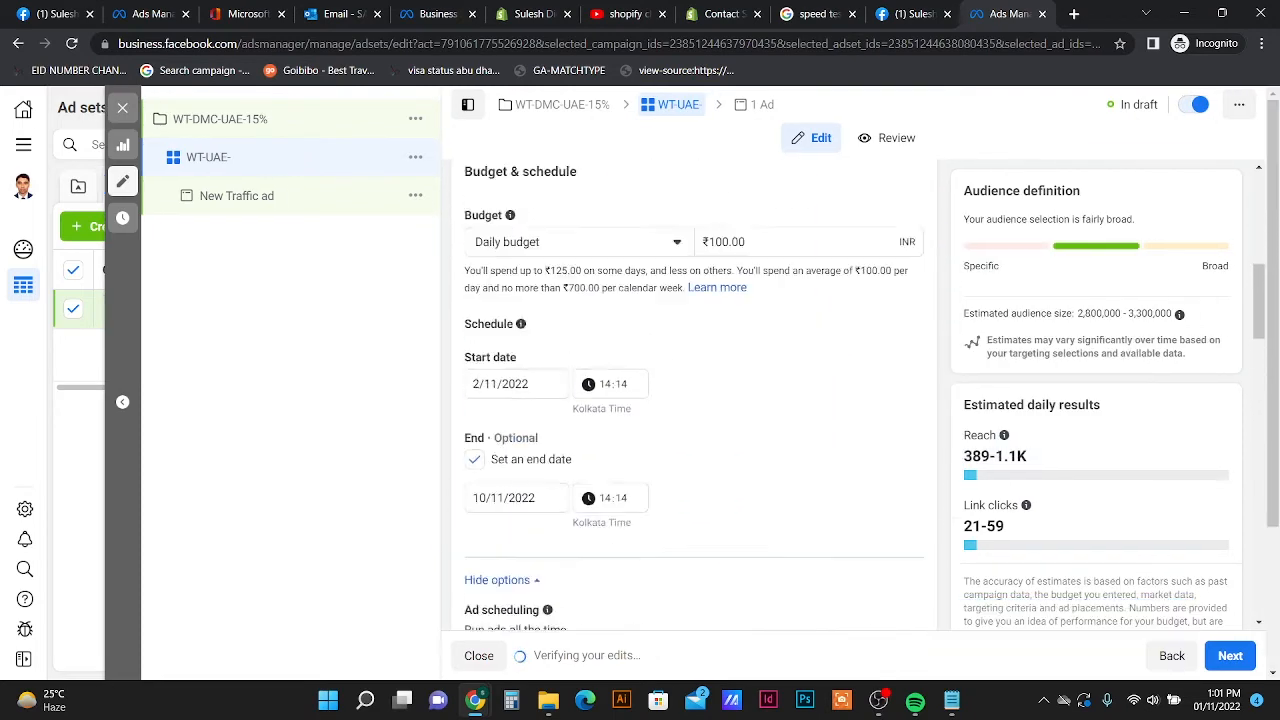
{"action": "left_click", "coordinate": [530, 231]}
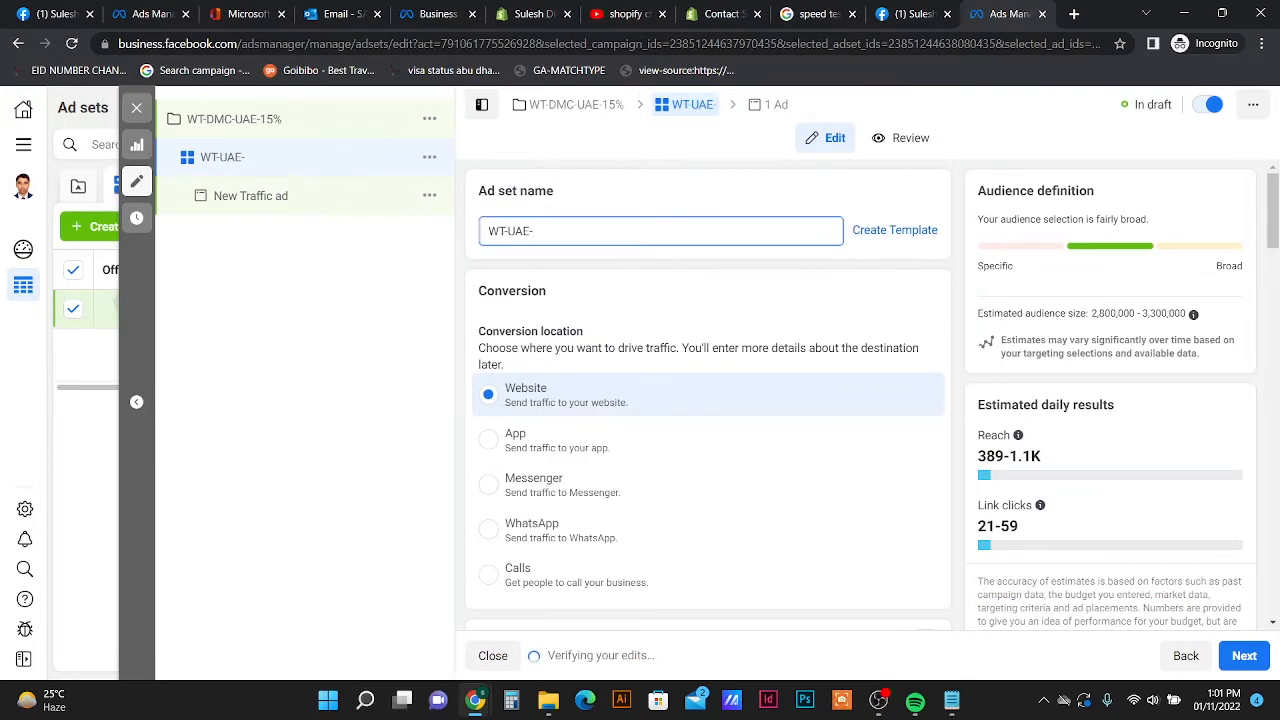
{"action": "type", "text": "(AU"}
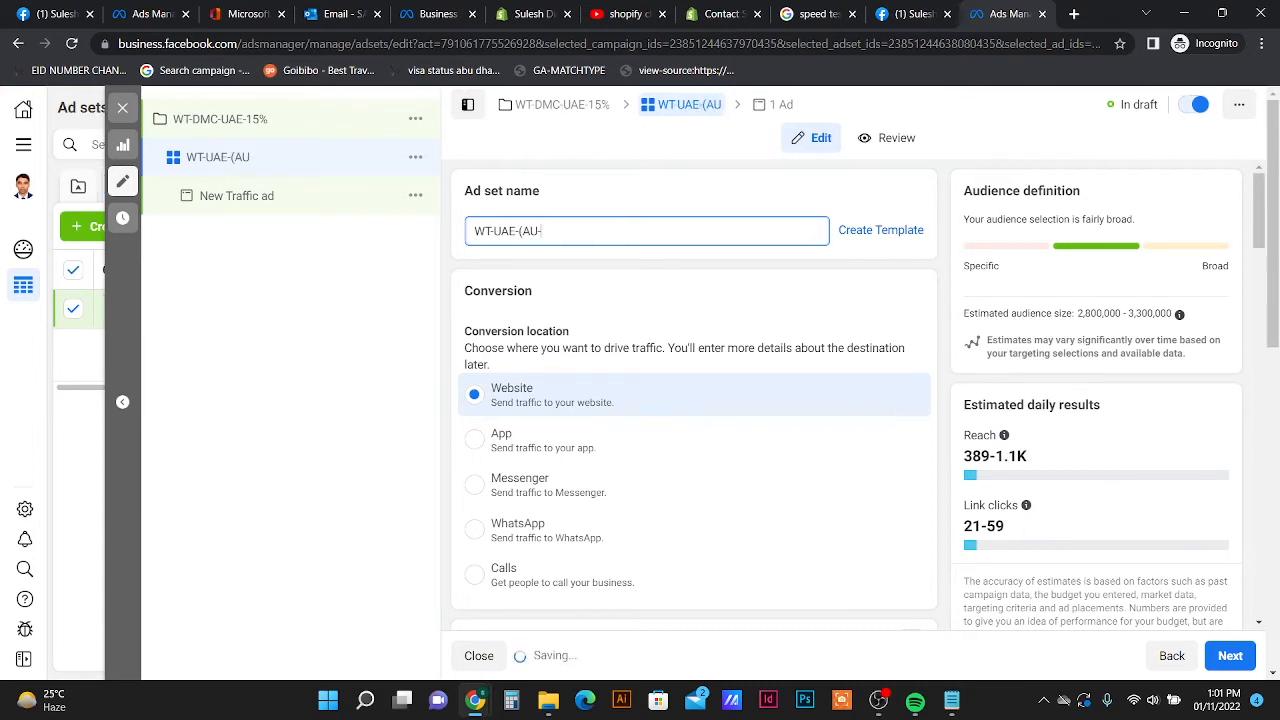
{"action": "type", "text": "-"}
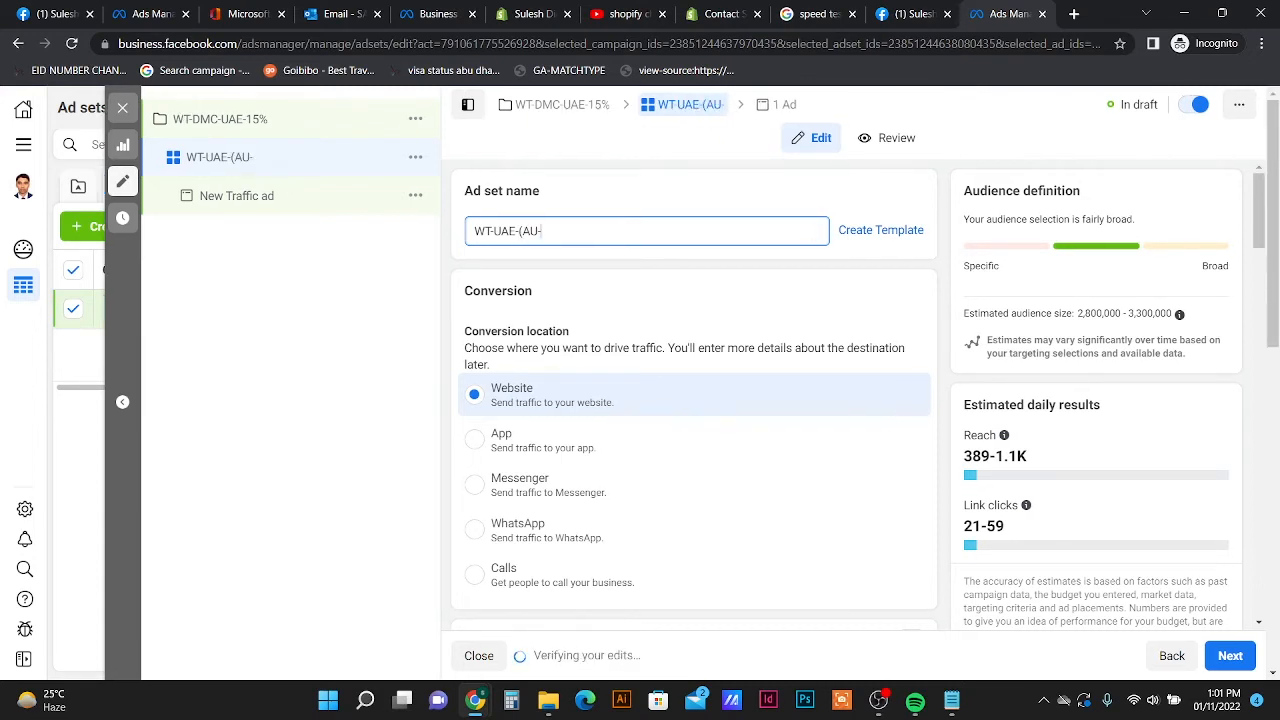
{"action": "type", "text": "DM"}
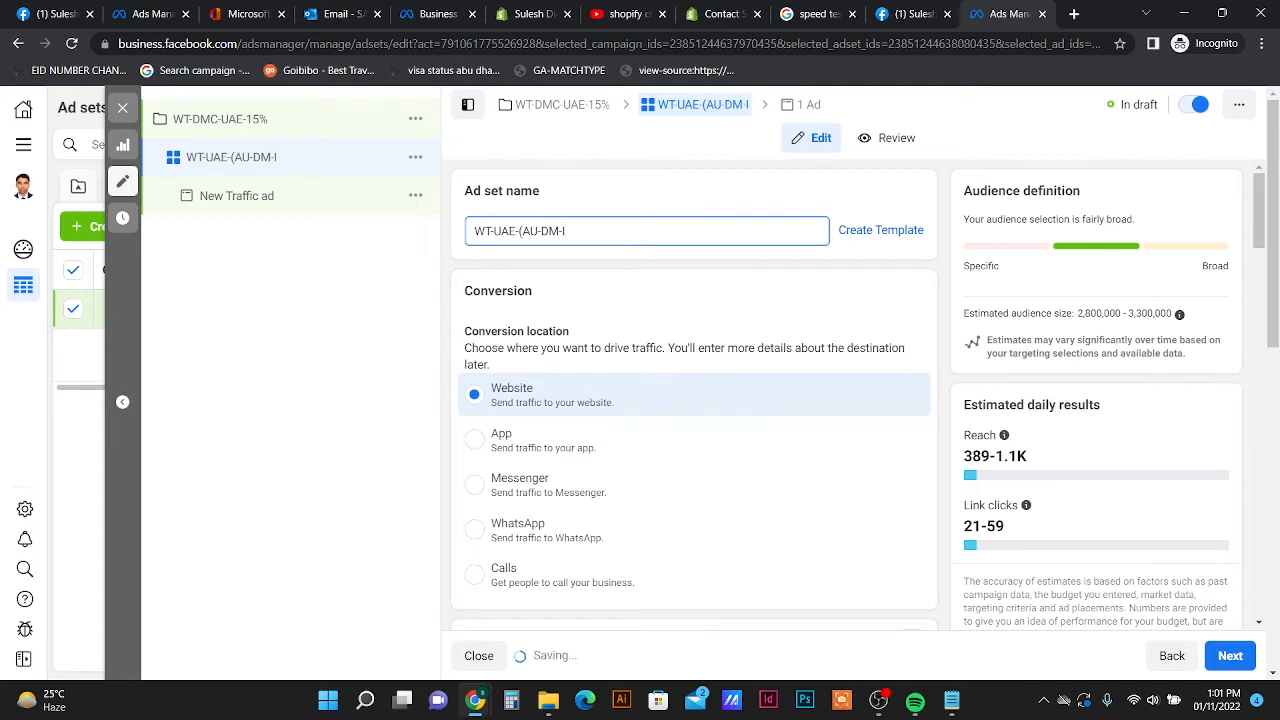
{"action": "type", "text": "-int)"}
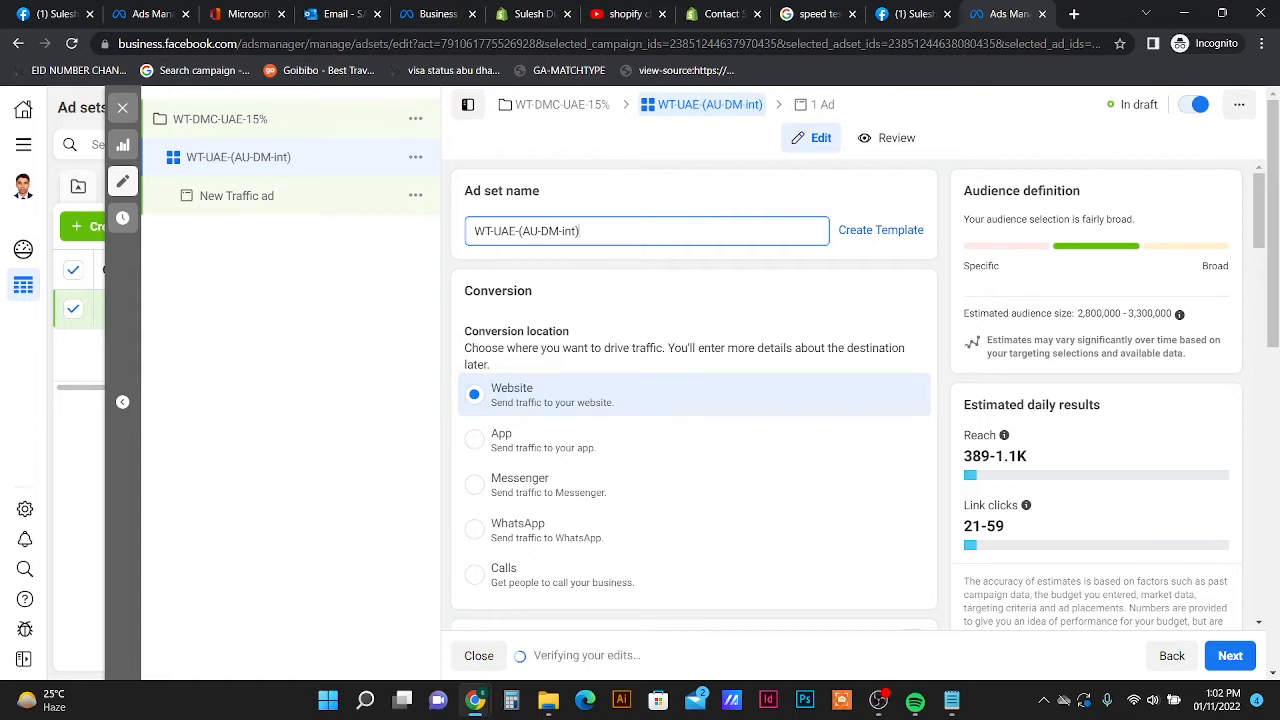
{"action": "type", "text": "FB"}
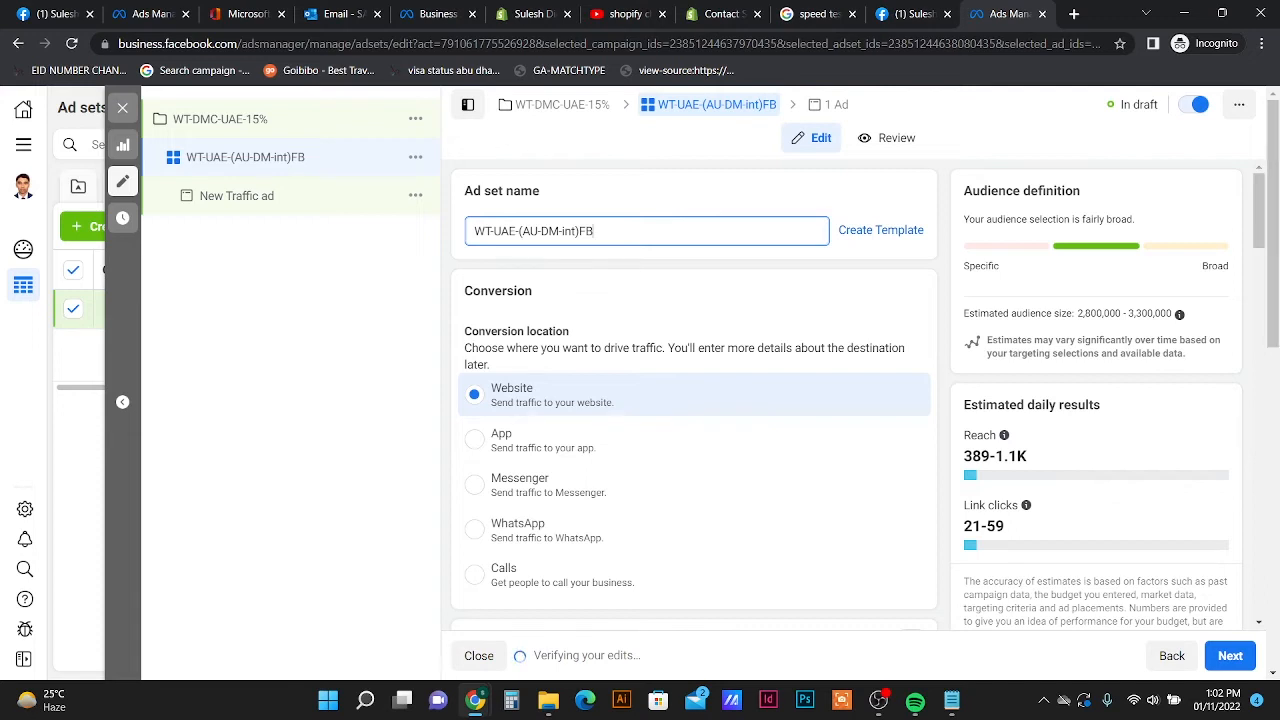
- Review the audience settings and restrict the gender to Women
{"action": "left_click_drag", "start_coordinate": [1259, 210], "coordinate": [1265, 456]}
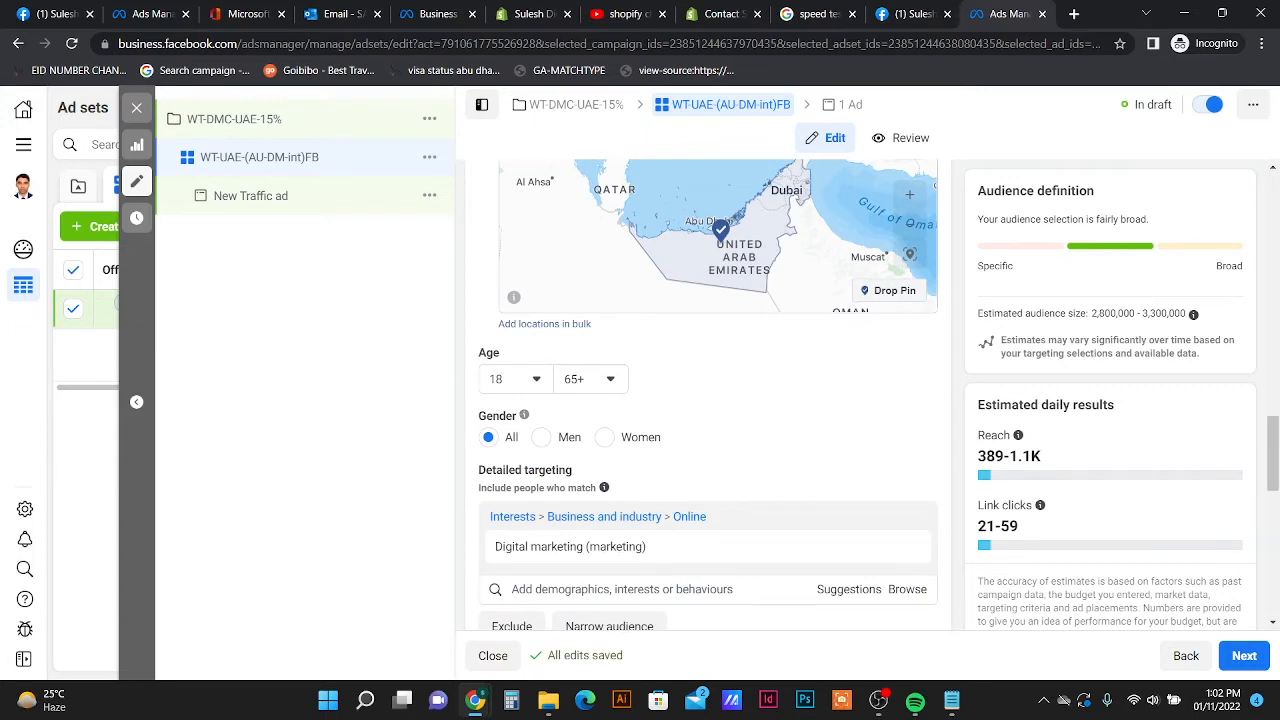
{"action": "scroll", "coordinate": [709, 395], "scroll_direction": "up", "scroll_amount": 3}
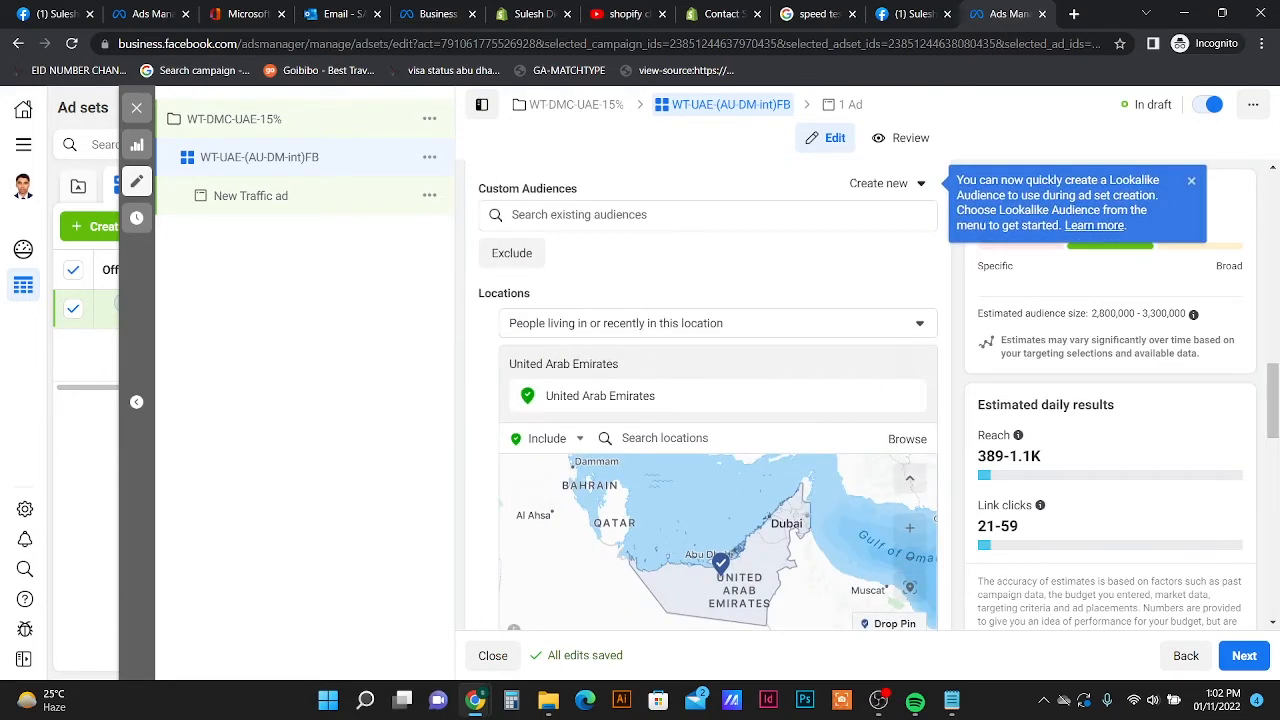
{"action": "scroll", "coordinate": [709, 395], "scroll_direction": "up", "scroll_amount": 10}
{"action": "scroll", "coordinate": [709, 395], "scroll_direction": "down", "scroll_amount": 8}
{"action": "scroll", "coordinate": [709, 395], "scroll_direction": "up", "scroll_amount": 1}
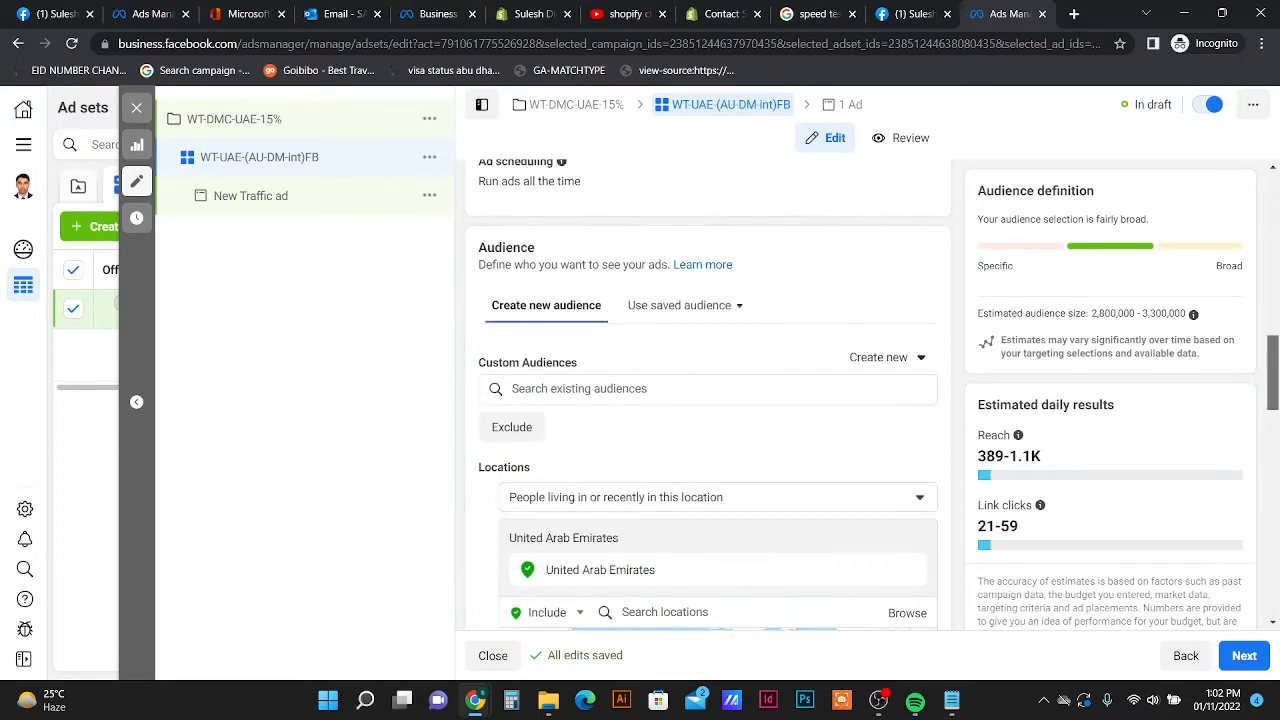
{"action": "scroll", "coordinate": [709, 395], "scroll_direction": "down", "scroll_amount": 3}
{"action": "scroll", "coordinate": [709, 395], "scroll_direction": "down", "scroll_amount": 1}
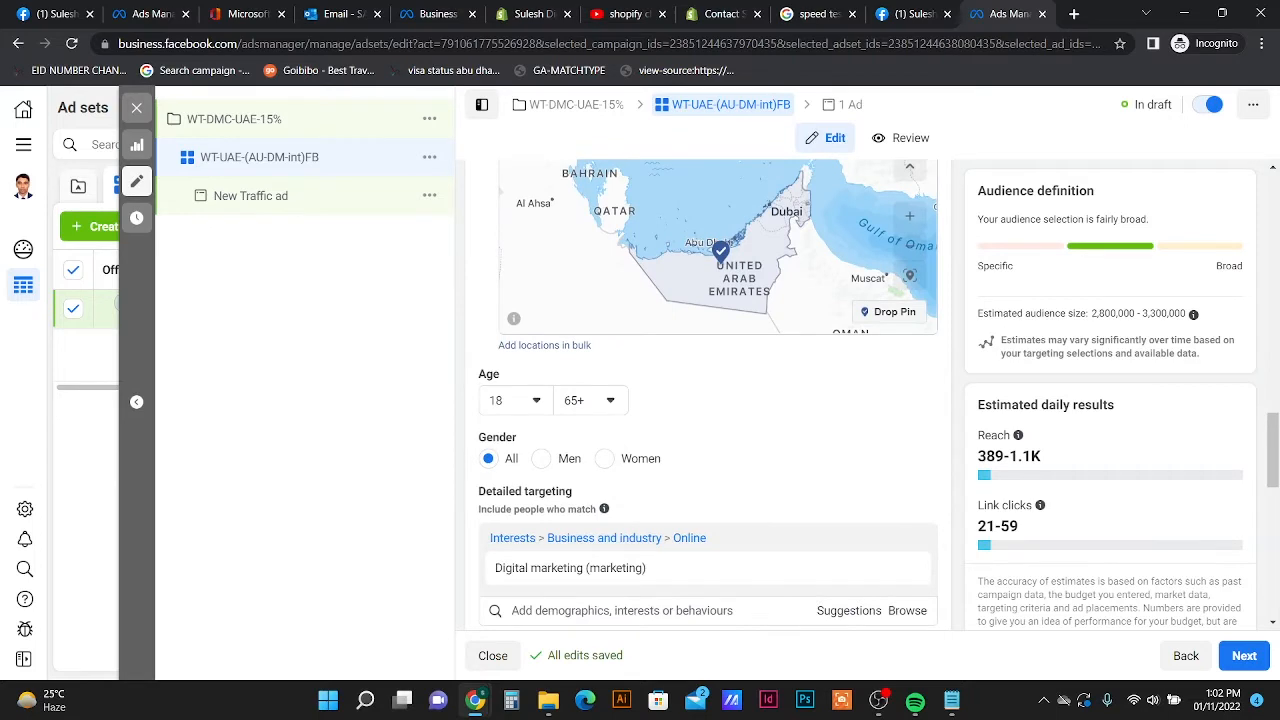
{"action": "left_click", "coordinate": [604, 459]}
- Try adding the suffix -F to the ad set name, and remove it again
{"action": "scroll", "coordinate": [604, 459], "scroll_direction": "up", "scroll_amount": 10}
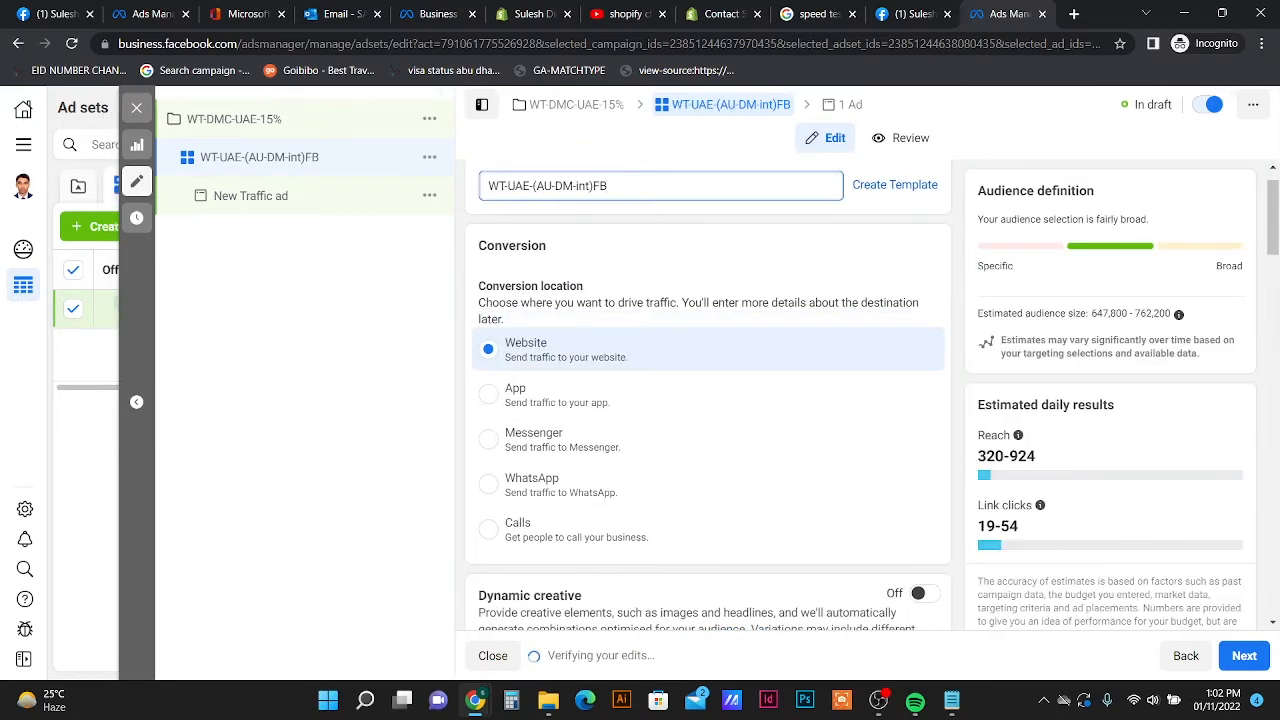
{"action": "type", "text": "-F"}
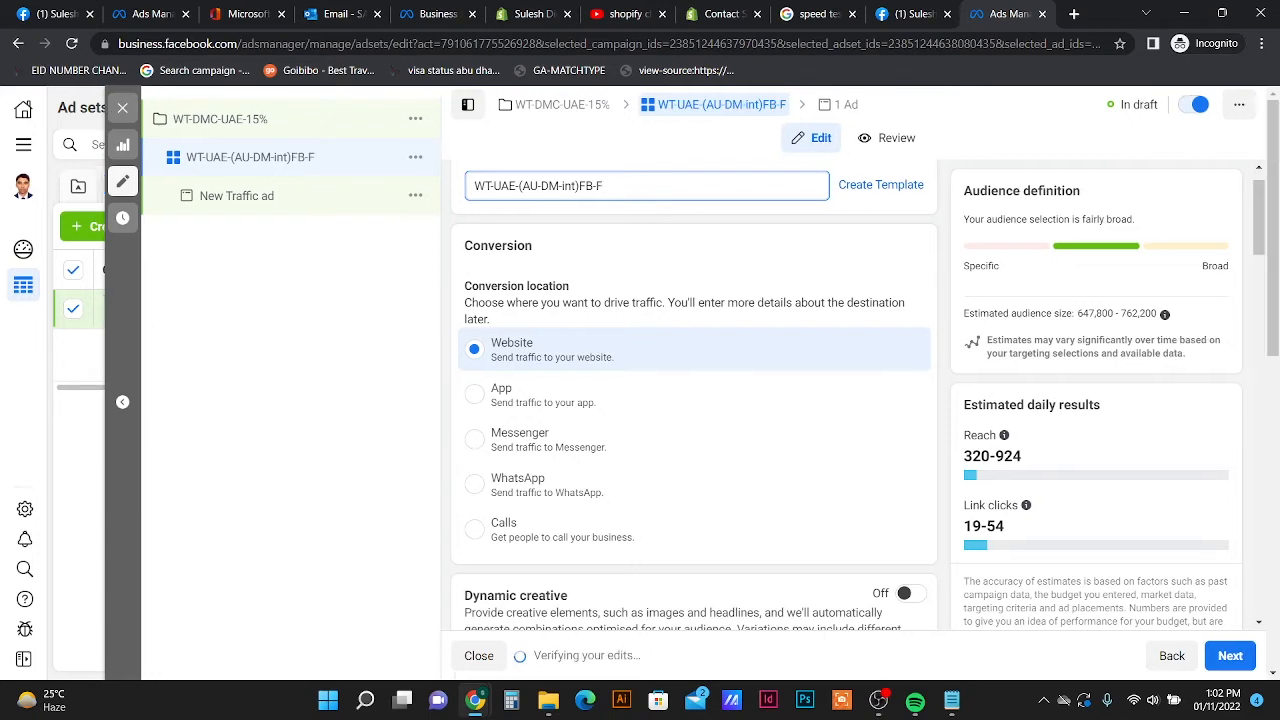
{"action": "key", "text": "BackSpace"}
{"action": "key", "text": "BackSpace"}
- Set the audience's gender back to All
{"action": "scroll", "coordinate": [700, 400], "scroll_direction": "down", "scroll_amount": 12}
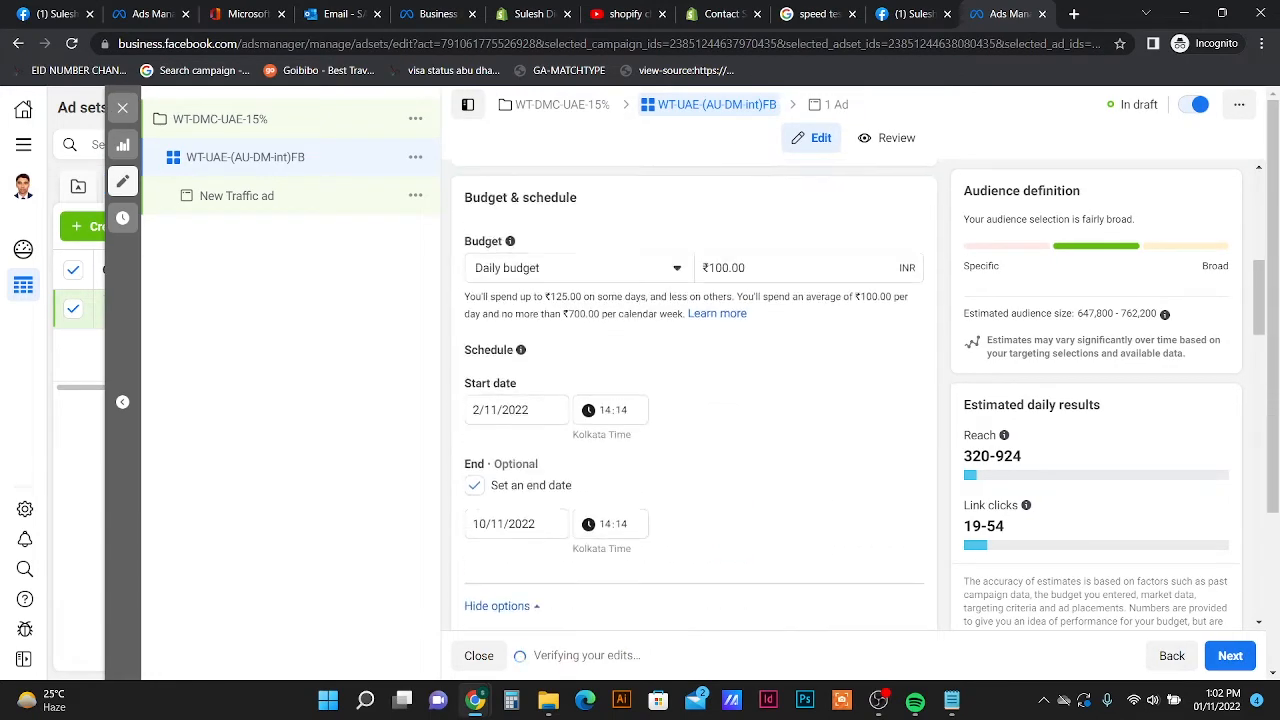
{"action": "scroll", "coordinate": [700, 400], "scroll_direction": "down", "scroll_amount": 2}
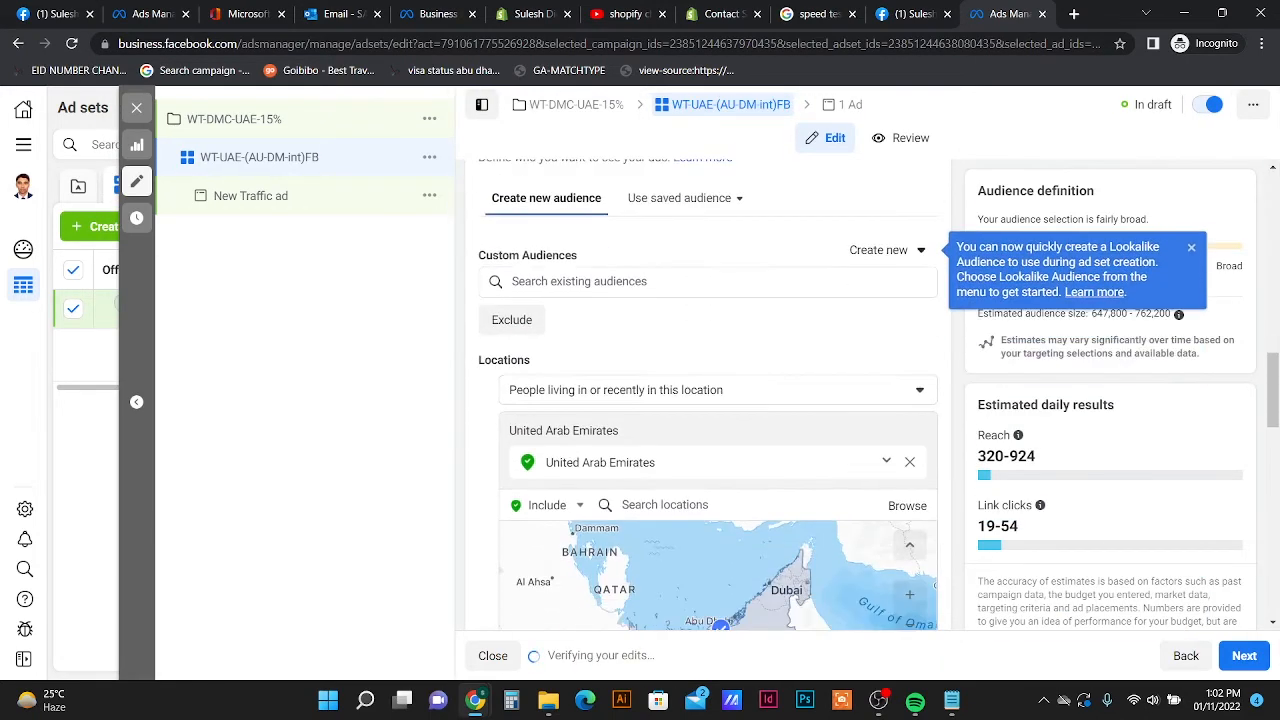
{"action": "scroll", "coordinate": [700, 400], "scroll_direction": "down", "scroll_amount": 2}
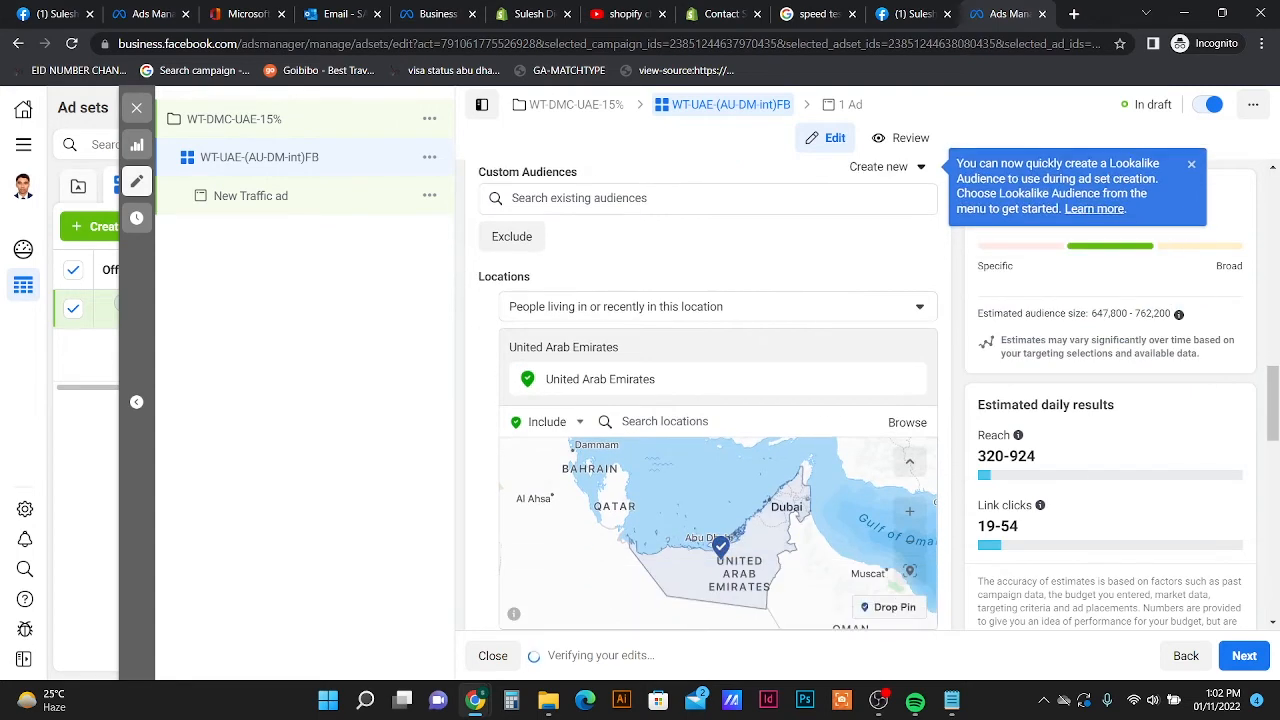
{"action": "scroll", "coordinate": [700, 400], "scroll_direction": "down", "scroll_amount": 8}
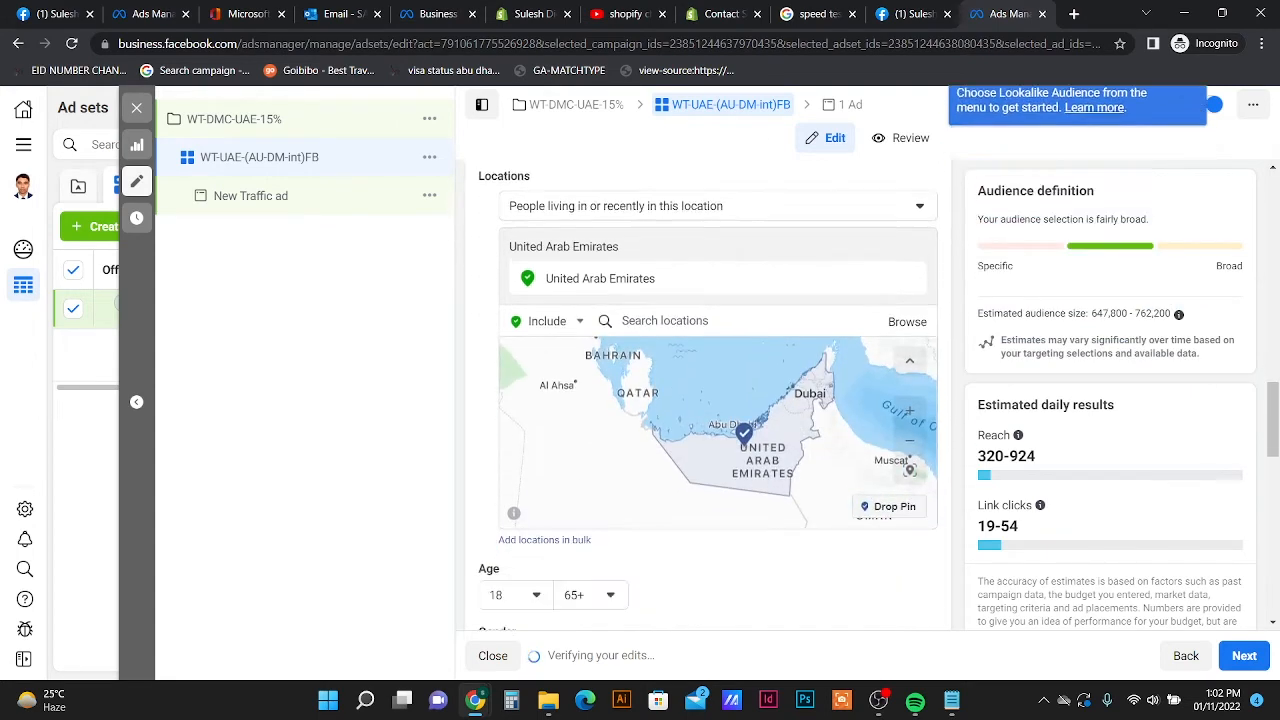
{"action": "left_click", "coordinate": [488, 421]}
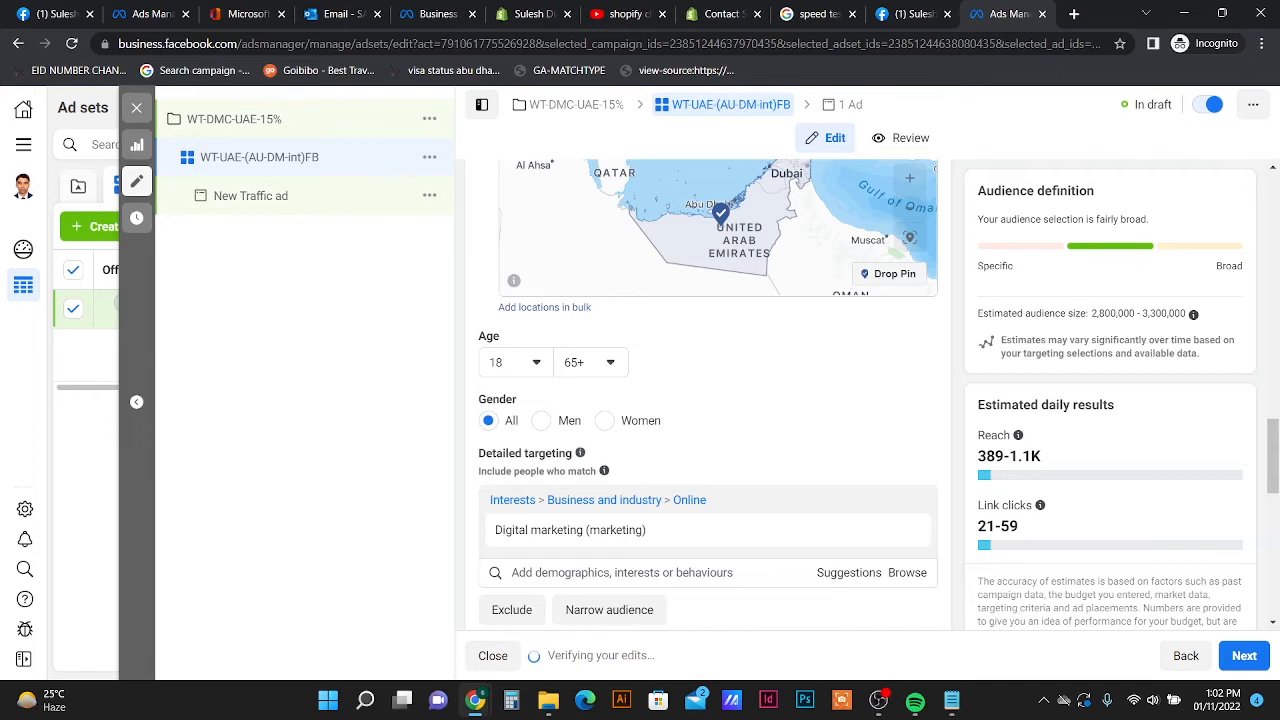
- Copy the full ad set name WT-UAE-(AU-DM-int)FB
{"action": "left_click_drag", "start_coordinate": [1273, 456], "coordinate": [1273, 208]}
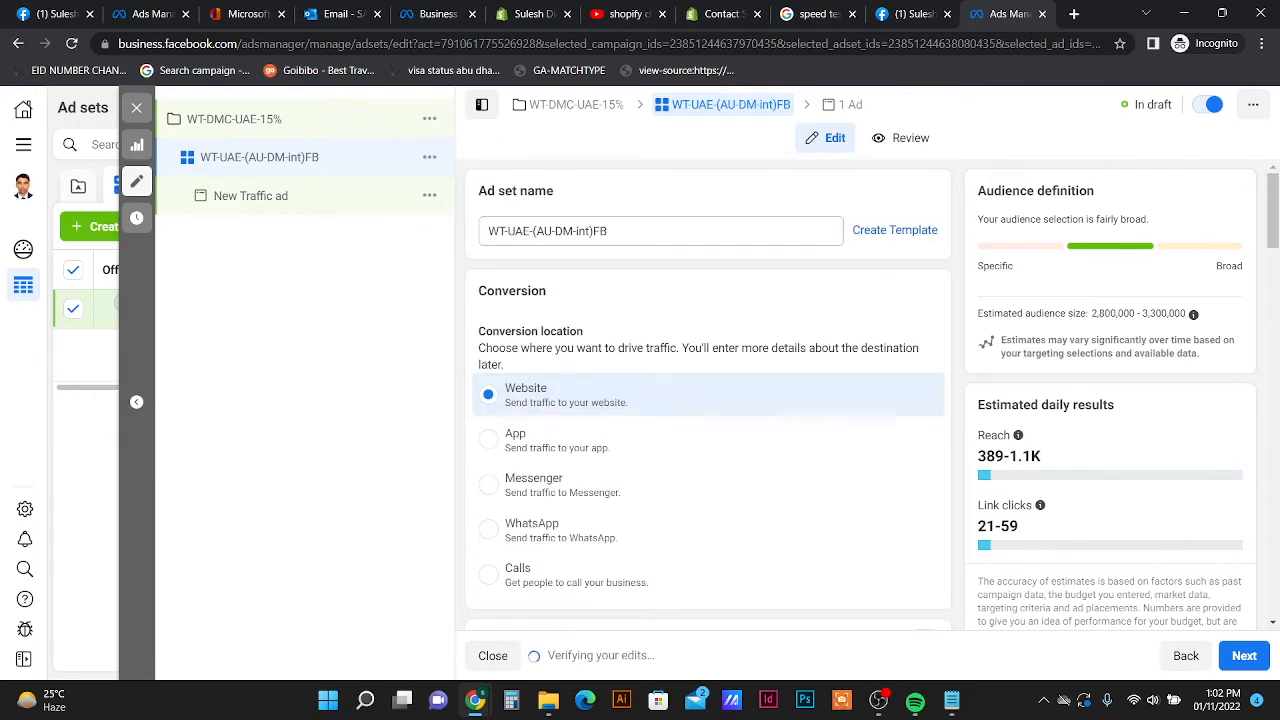
{"action": "triple_click", "coordinate": [560, 231]}
{"action": "right_click", "coordinate": [542, 237]}
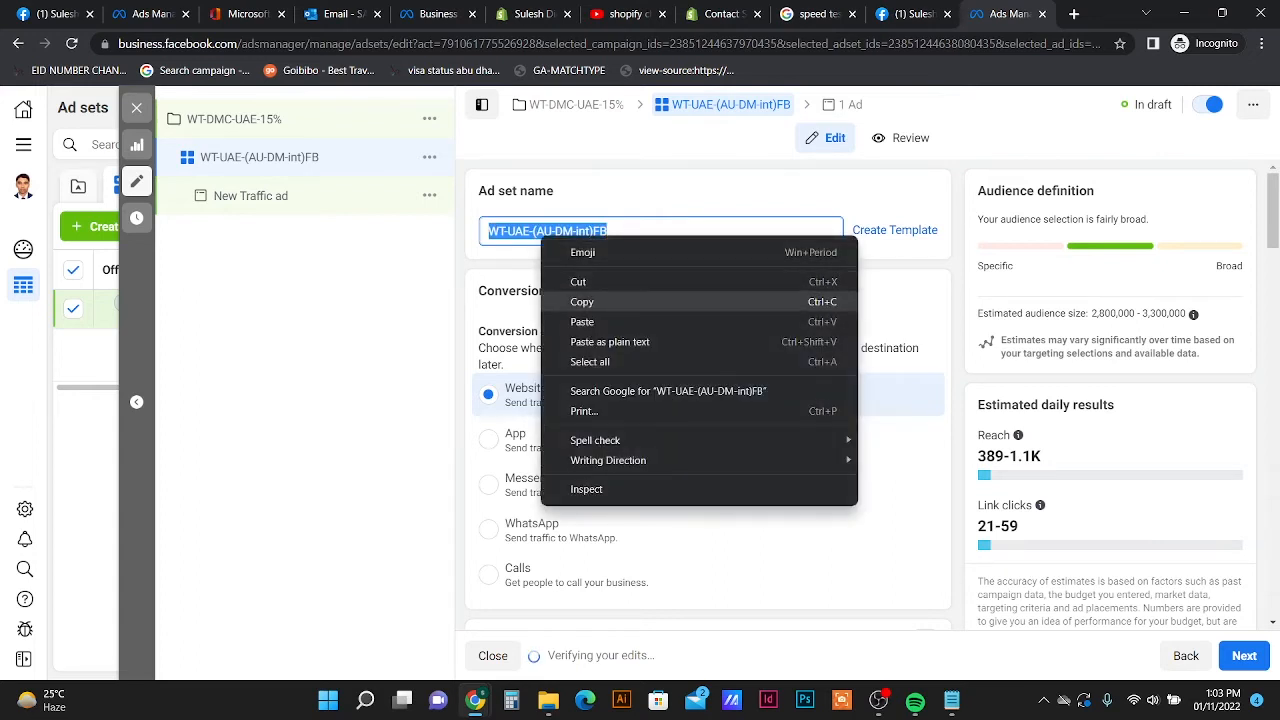
{"action": "left_click", "coordinate": [582, 301]}
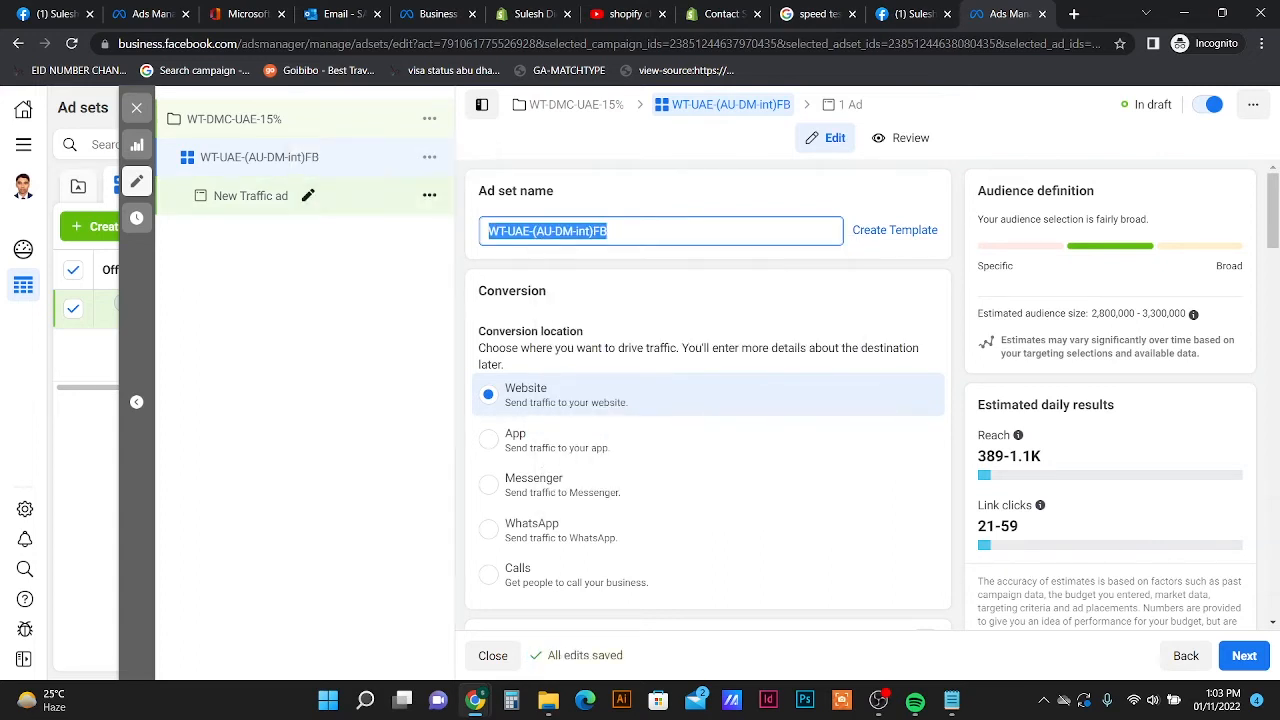
{"action": "left_click", "coordinate": [720, 292]}
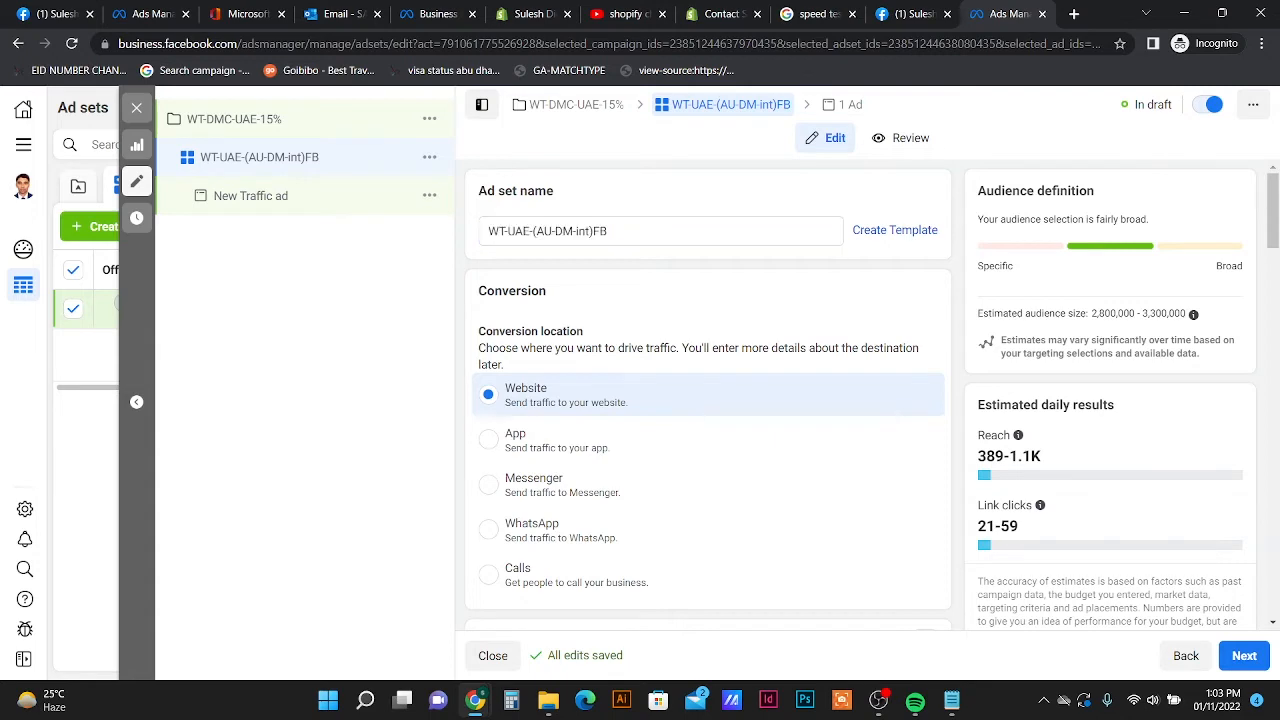
{"action": "scroll", "coordinate": [720, 400], "scroll_direction": "down", "scroll_amount": 3}
{"action": "left_click_drag", "start_coordinate": [978, 581], "coordinate": [1240, 621]}
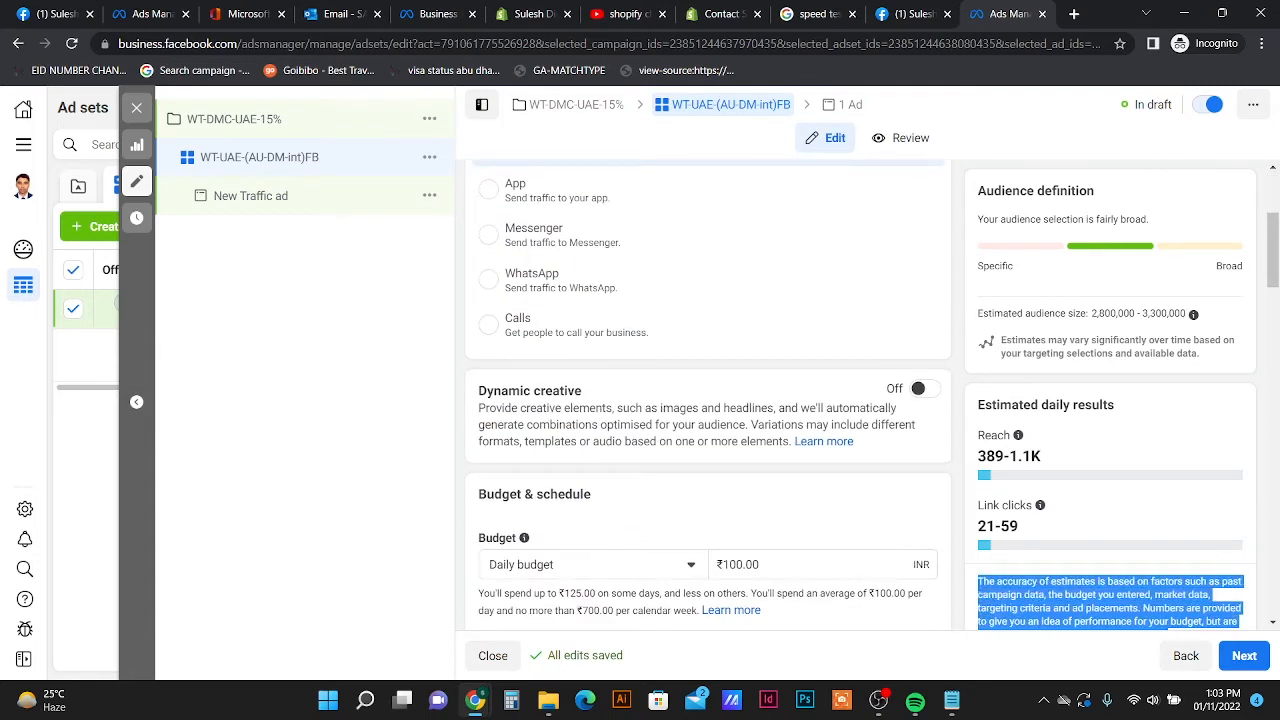
{"action": "left_click", "coordinate": [1110, 560]}
{"action": "left_click_drag", "start_coordinate": [978, 526], "coordinate": [1168, 627]}
{"action": "left_click", "coordinate": [1110, 560]}
{"action": "scroll", "coordinate": [720, 400], "scroll_direction": "down", "scroll_amount": 20}
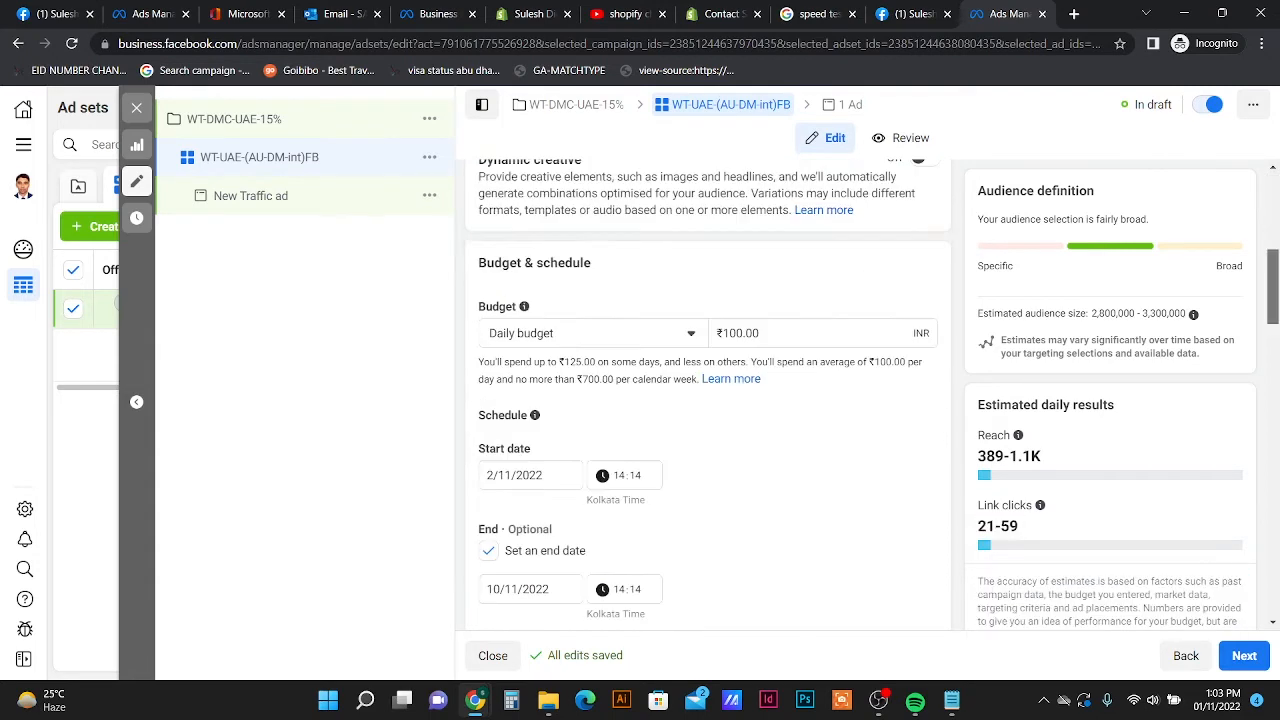
- Continue to the traffic ad and replace its default name with the copied WT-UAE-(AU-DM-int)FB
{"action": "left_click", "coordinate": [1244, 655]}
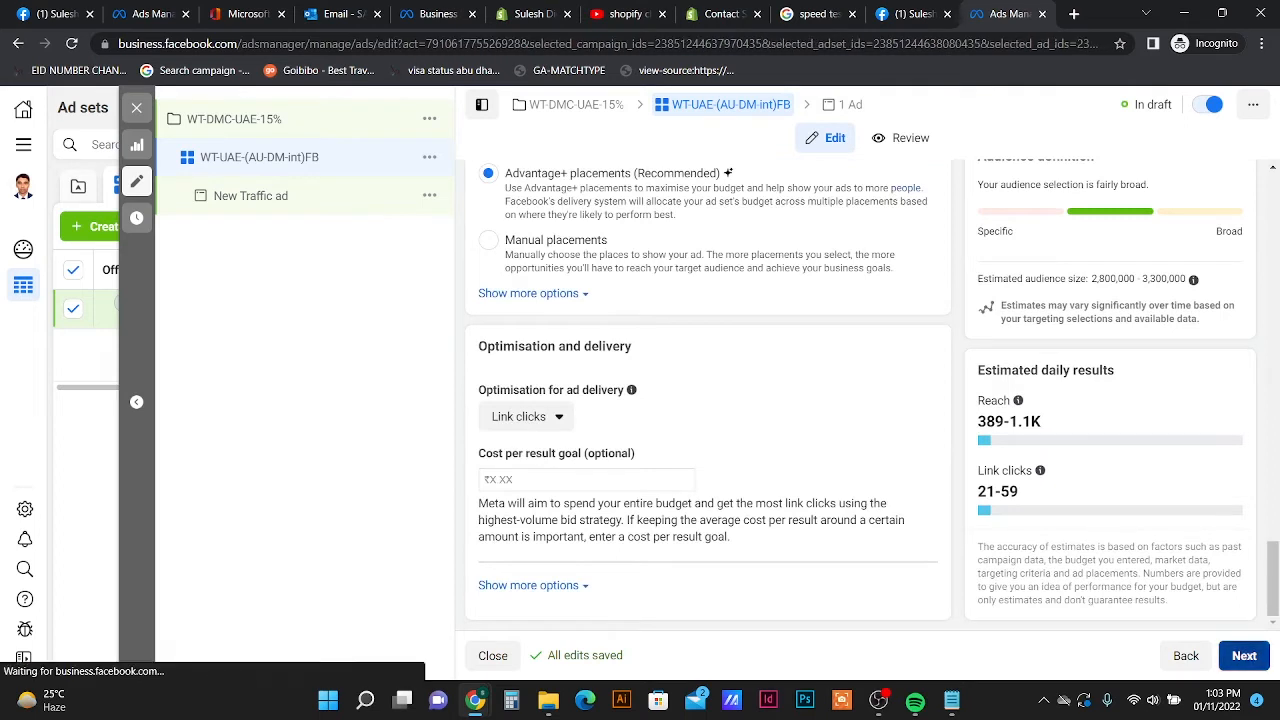
{"action": "left_click_drag", "start_coordinate": [560, 231], "coordinate": [488, 231]}
{"action": "key", "text": "BackSpace"}
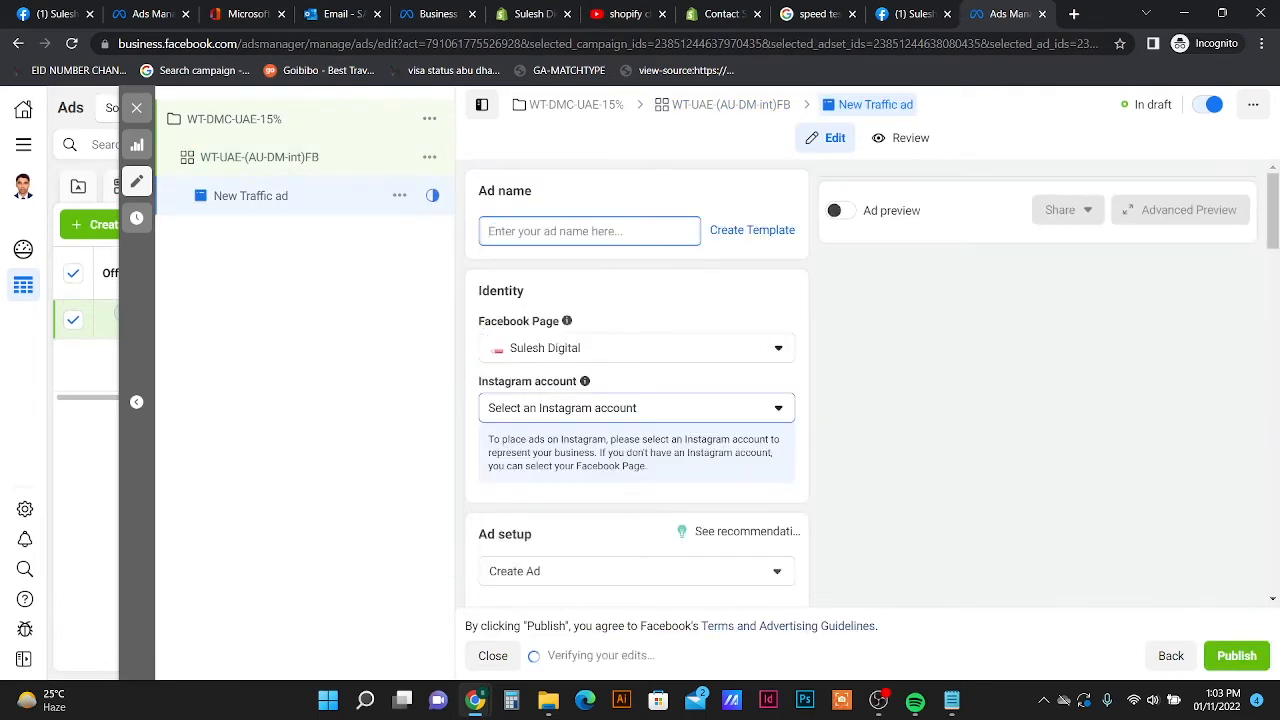
{"action": "key", "text": "ctrl+v"}
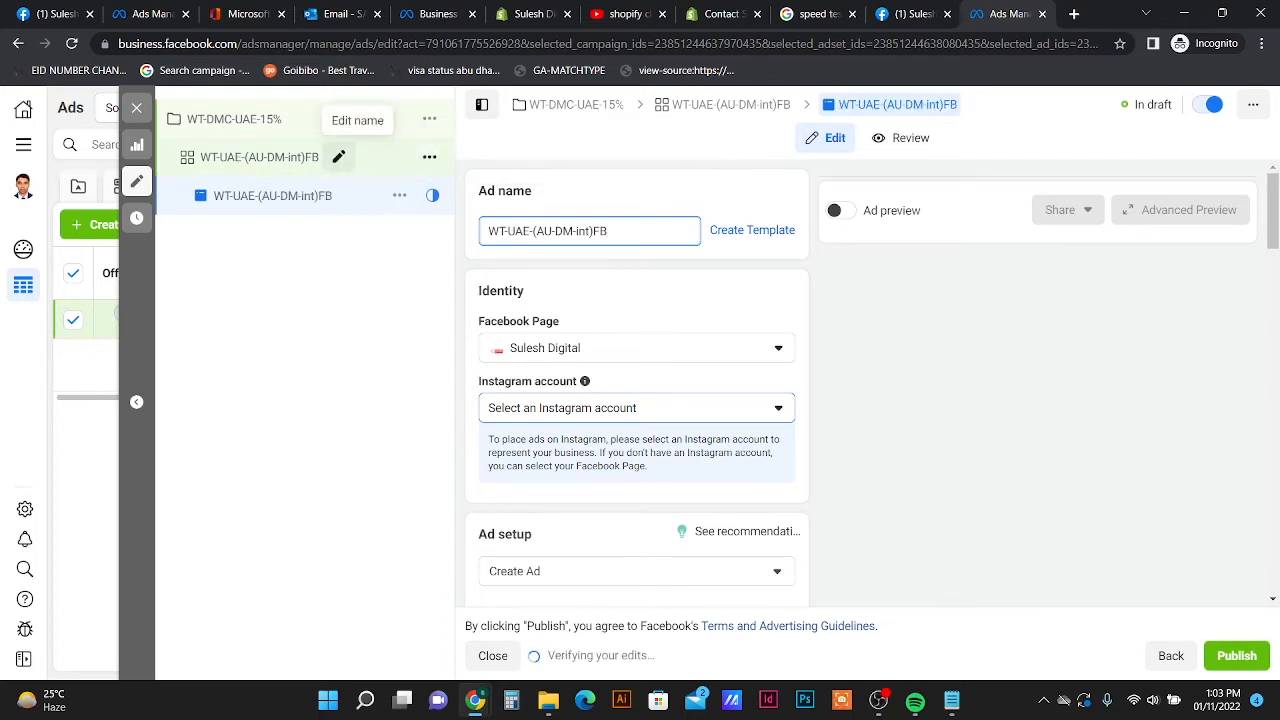
{"action": "scroll", "coordinate": [636, 400], "scroll_direction": "down", "scroll_amount": 1}
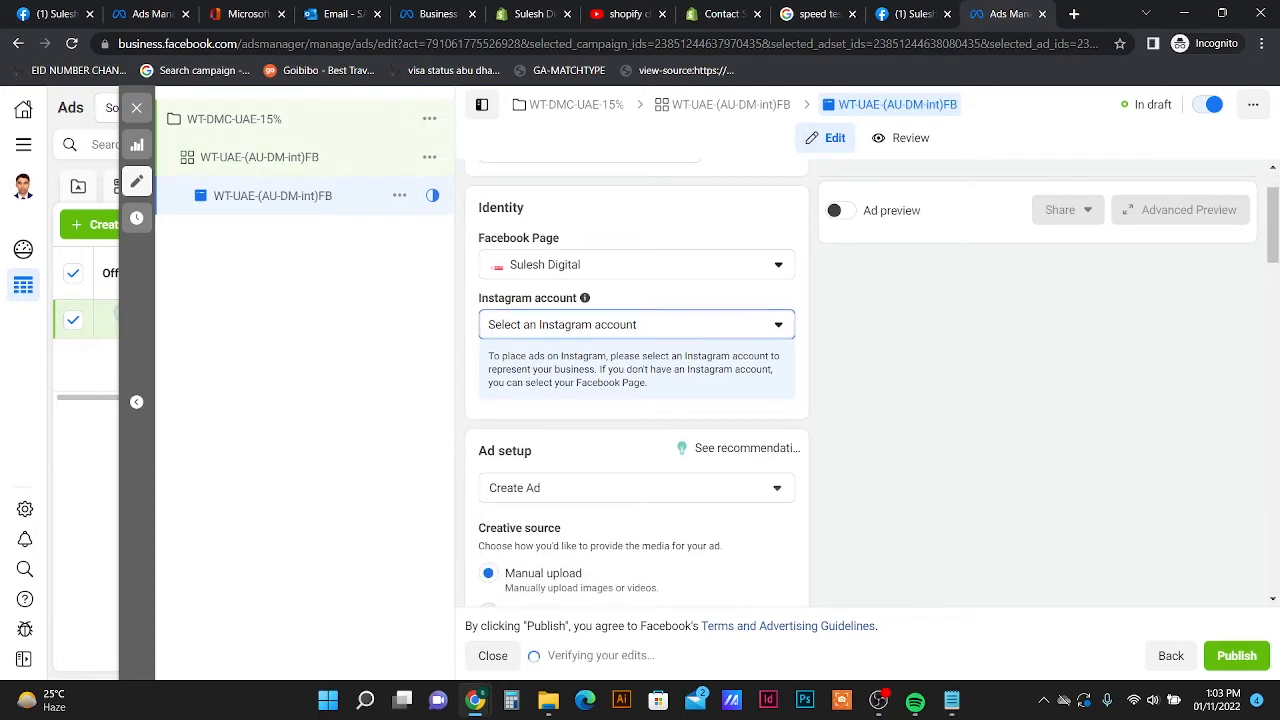
- Return to the WT-UAE-(AU-DM-int)FB ad set and switch its placements to Manual placements
{"action": "left_click", "coordinate": [259, 157]}
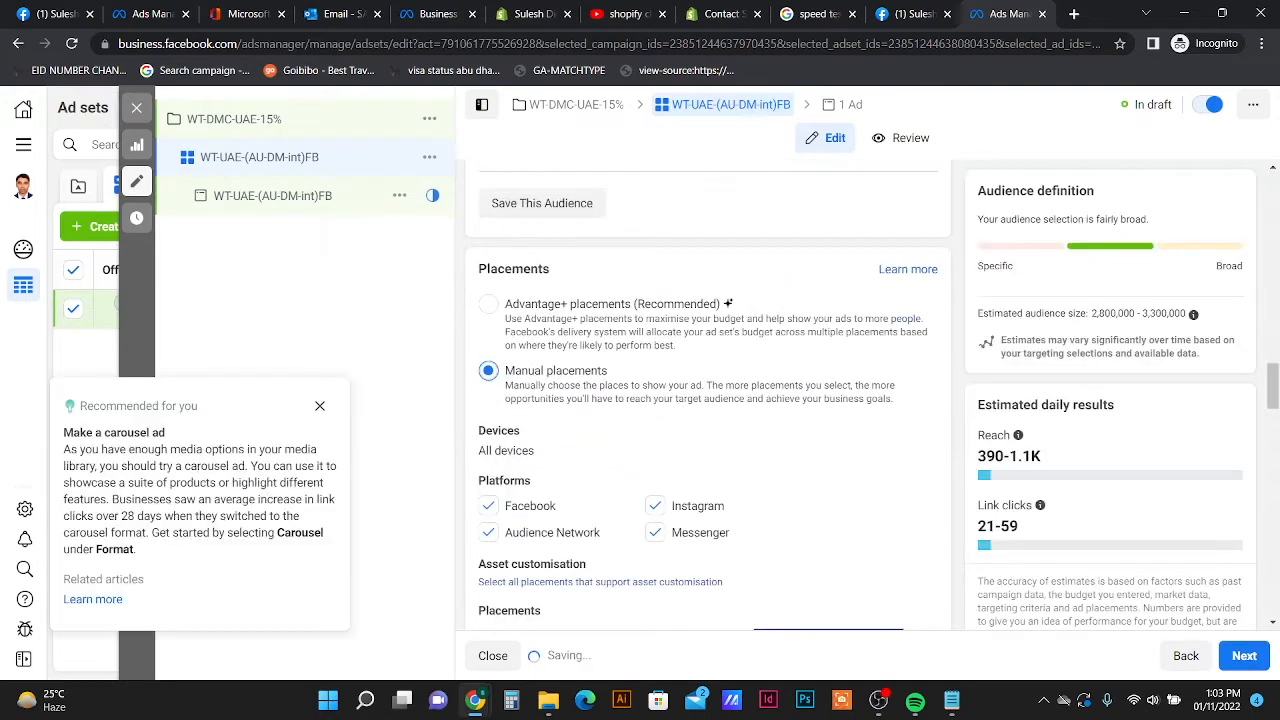
{"action": "scroll", "coordinate": [707, 400], "scroll_direction": "up", "scroll_amount": 1}
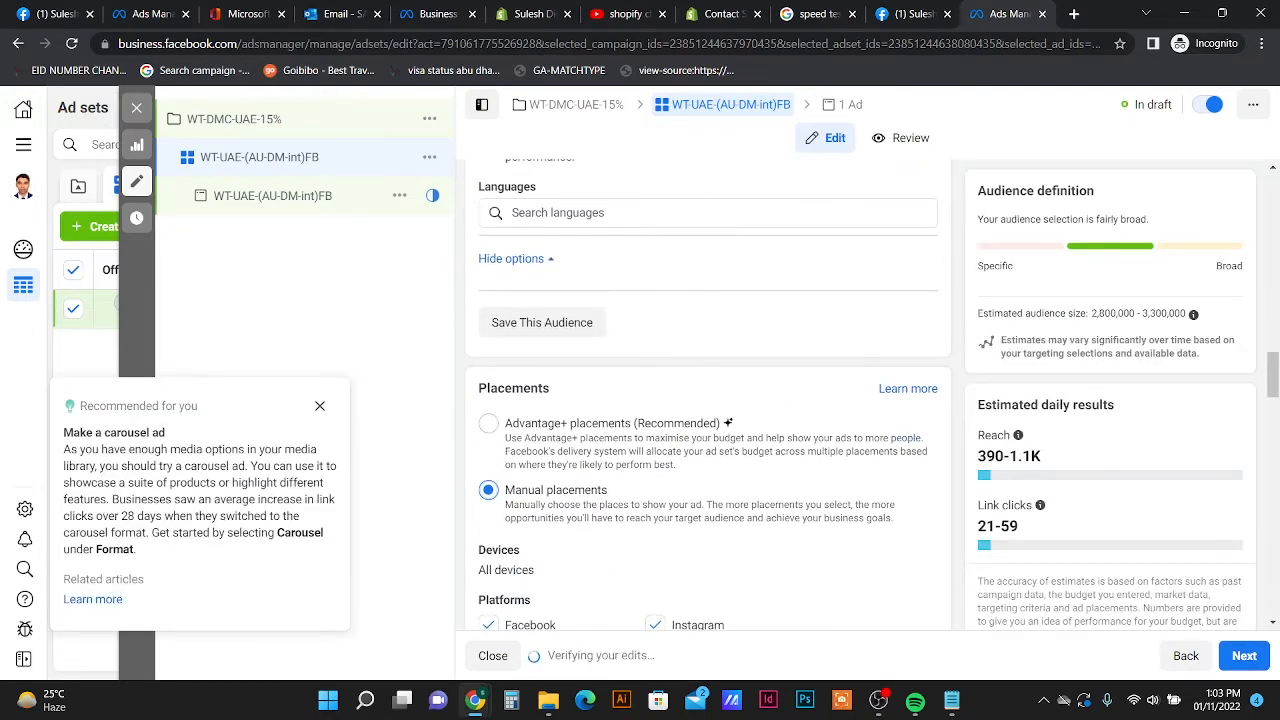
{"action": "scroll", "coordinate": [707, 400], "scroll_direction": "down", "scroll_amount": 2}
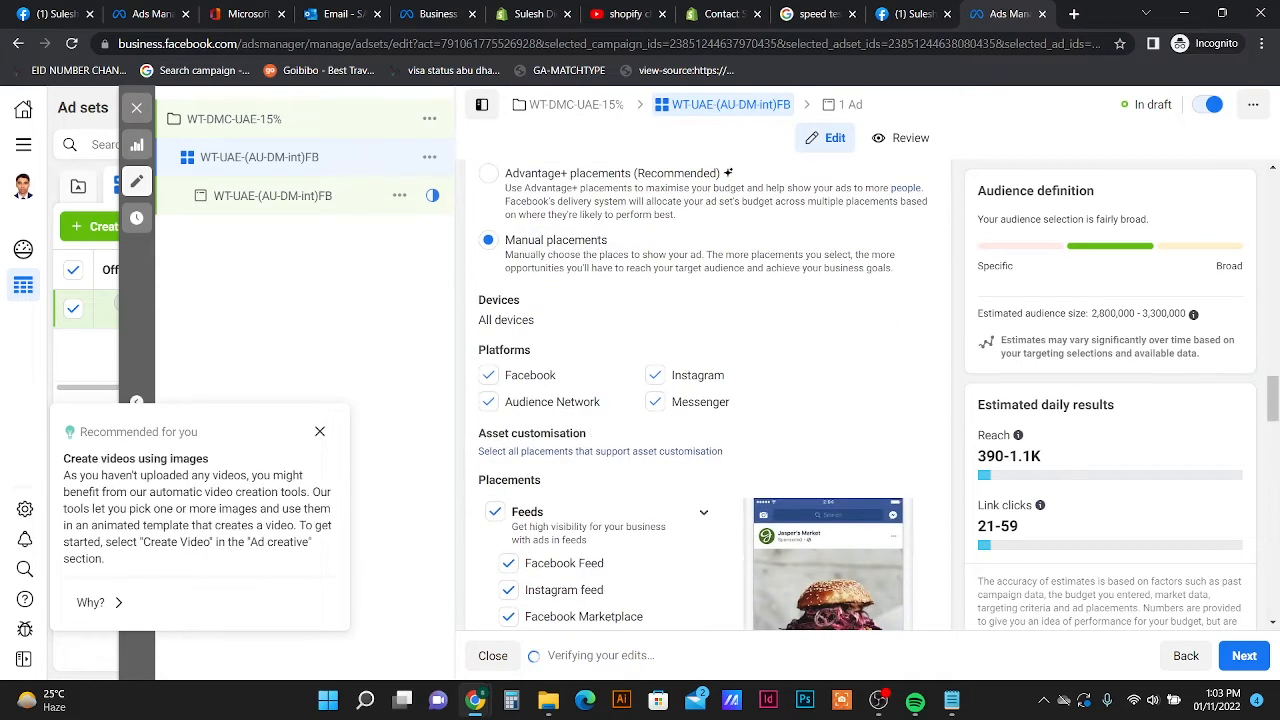
- Deselect the Facebook platform as a whole, then enable only its Facebook Feed, Facebook Marketplace and Facebook video feeds placements
{"action": "left_click", "coordinate": [488, 375]}
{"action": "scroll", "coordinate": [600, 410], "scroll_direction": "down", "scroll_amount": 1}
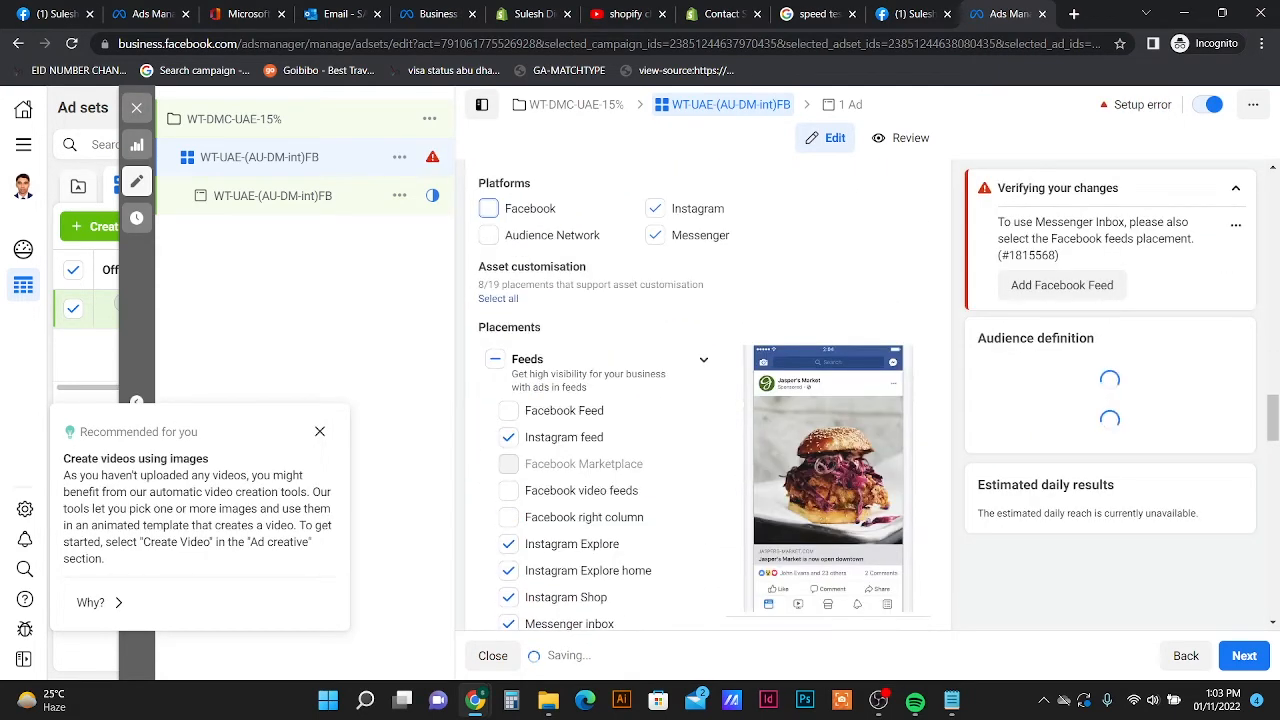
{"action": "left_click", "coordinate": [508, 410]}
{"action": "scroll", "coordinate": [509, 400], "scroll_direction": "down", "scroll_amount": 1}
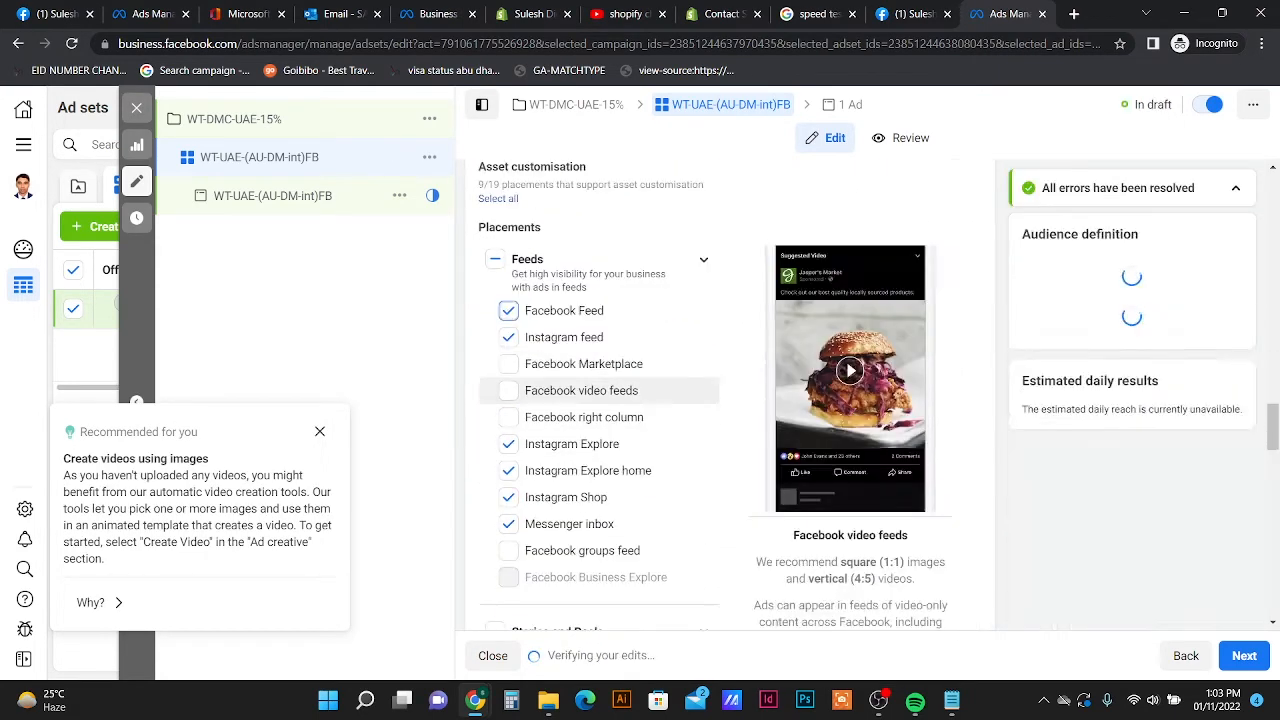
{"action": "left_click", "coordinate": [508, 364]}
{"action": "left_click", "coordinate": [508, 390]}
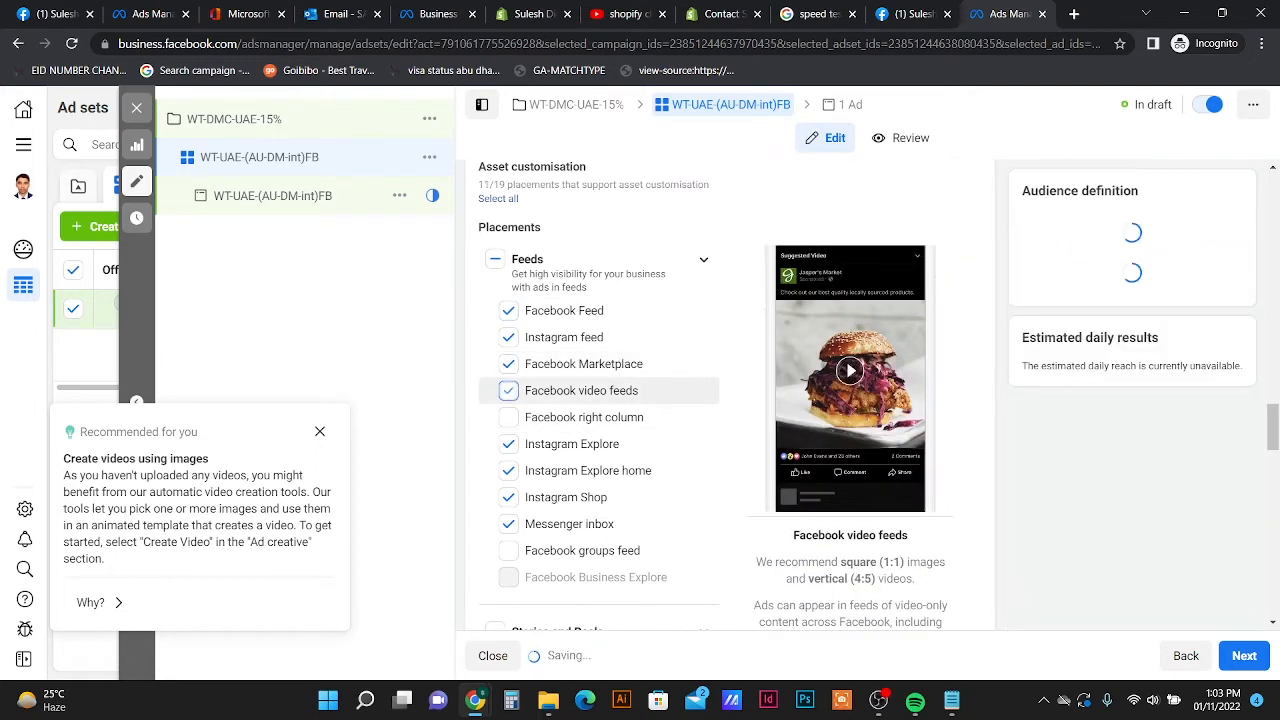
- Remove Instagram and Messenger from the ad set's platforms and continue to the ad
{"action": "scroll", "coordinate": [509, 400], "scroll_direction": "up", "scroll_amount": 1}
{"action": "scroll", "coordinate": [654, 300], "scroll_direction": "up", "scroll_amount": 1}
{"action": "left_click", "coordinate": [654, 258]}
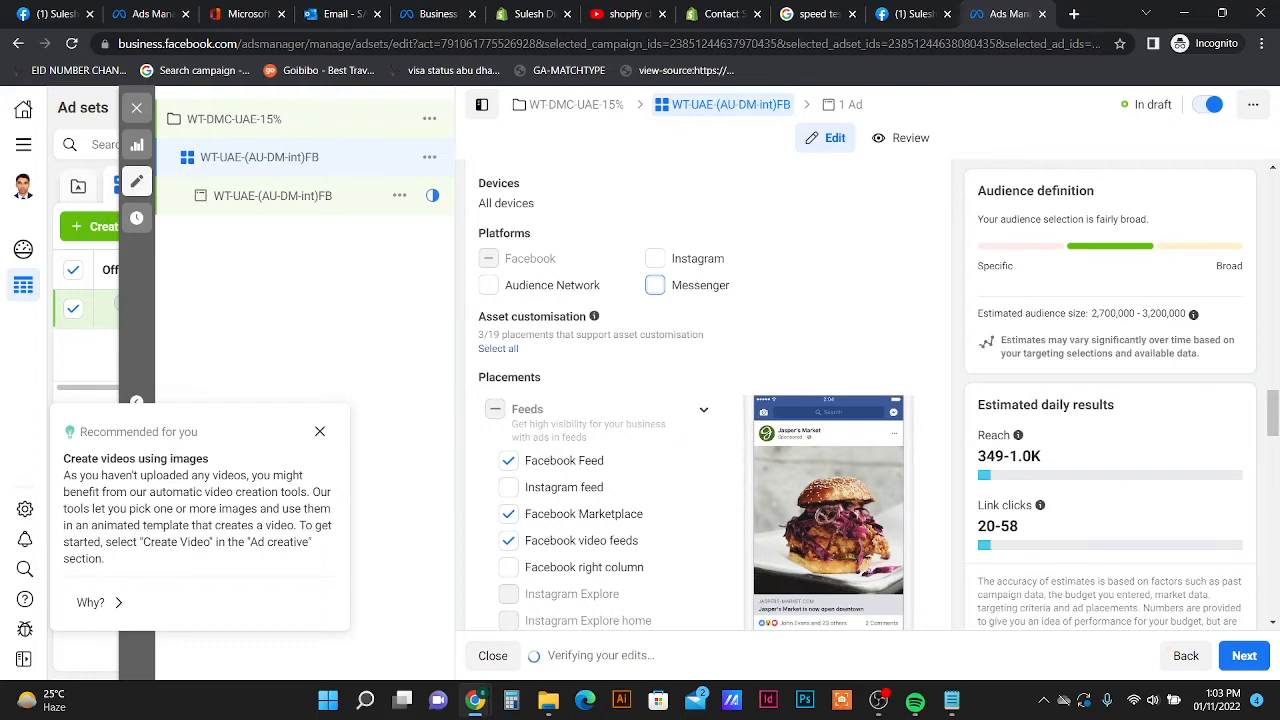
{"action": "scroll", "coordinate": [620, 430], "scroll_direction": "down", "scroll_amount": 1}
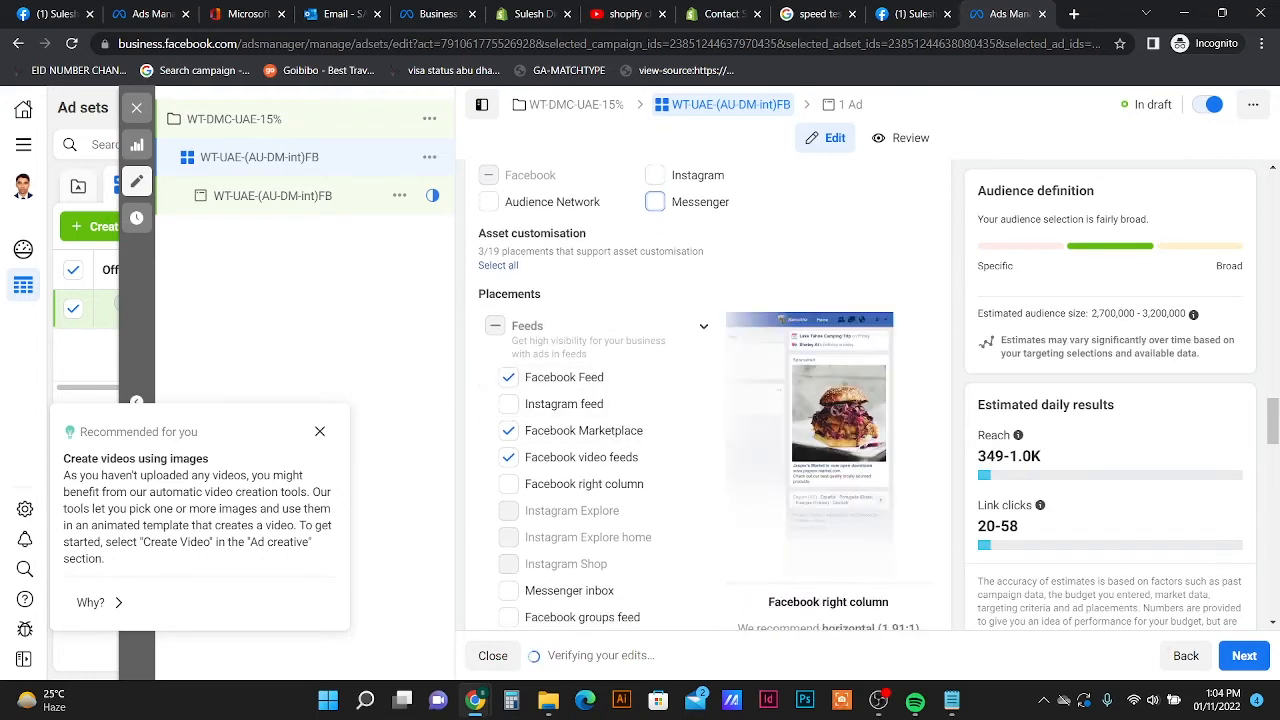
{"action": "left_click", "coordinate": [1244, 656]}
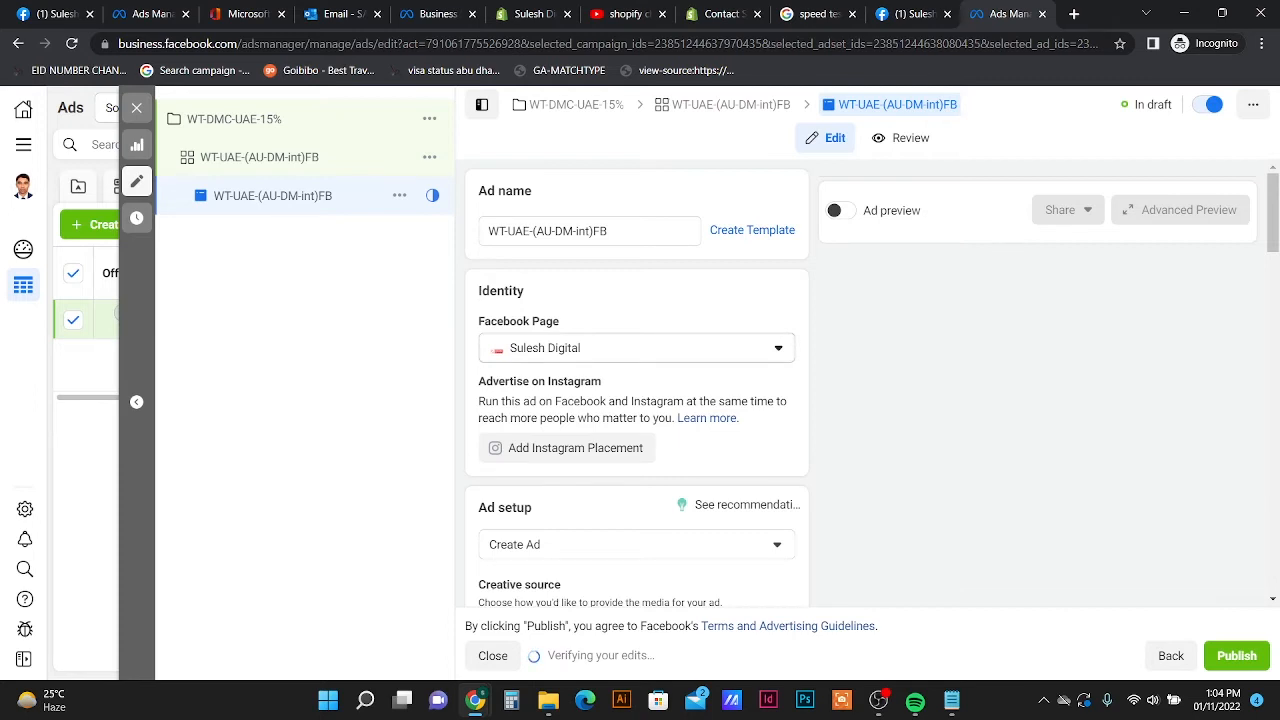
- Review the ad's Facebook Page choice, creative source, format and media options
{"action": "left_click", "coordinate": [636, 348]}
{"action": "left_click", "coordinate": [636, 348]}
{"action": "left_click", "coordinate": [636, 348]}
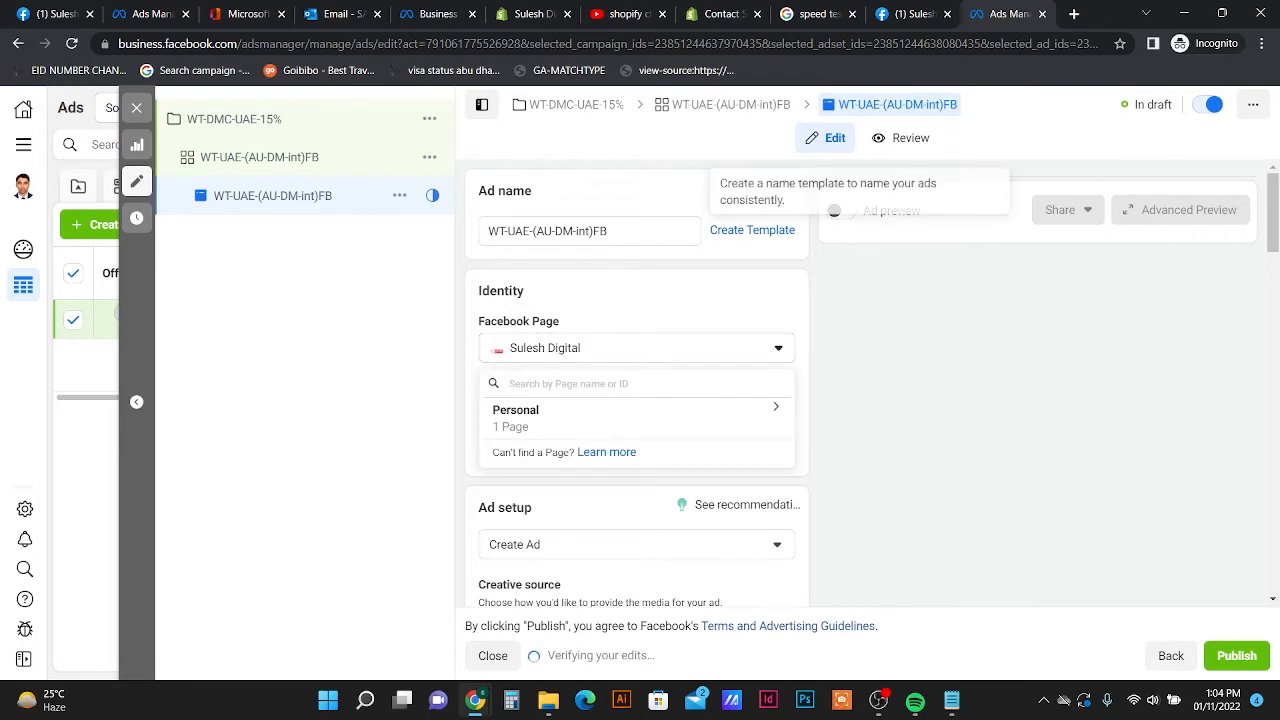
{"action": "scroll", "coordinate": [636, 400], "scroll_direction": "down", "scroll_amount": 2}
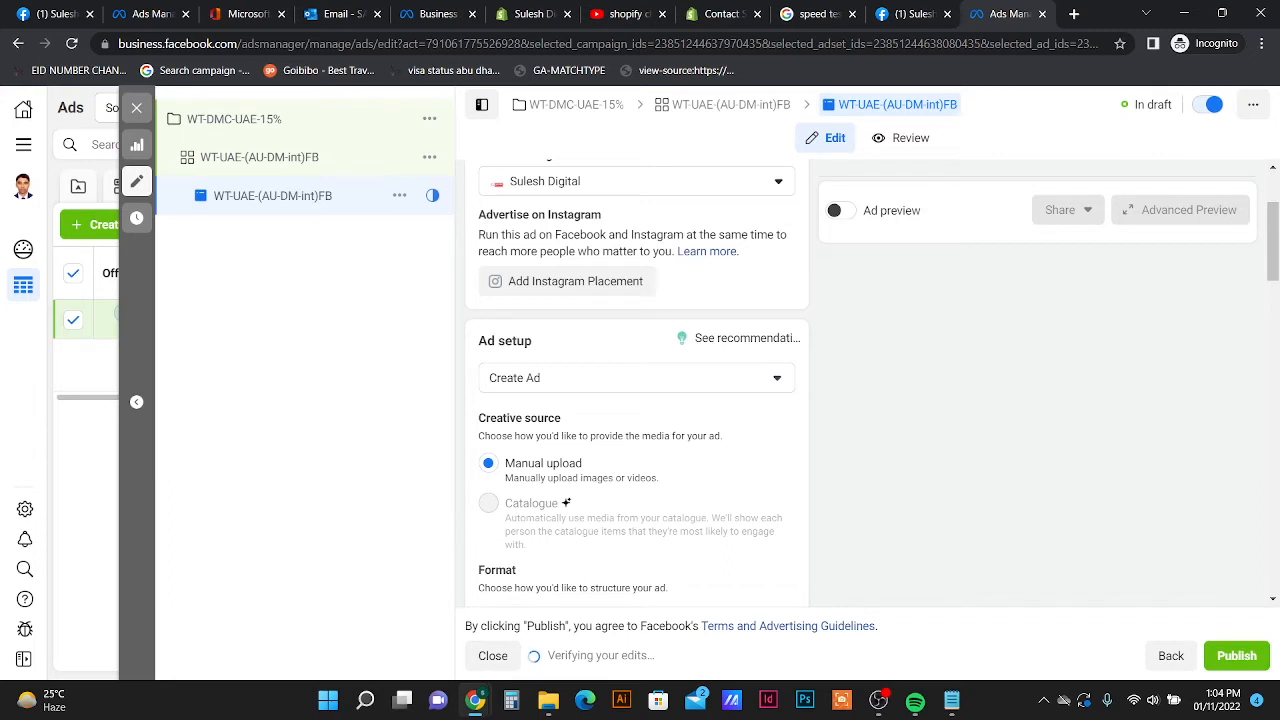
{"action": "scroll", "coordinate": [636, 400], "scroll_direction": "down", "scroll_amount": 2}
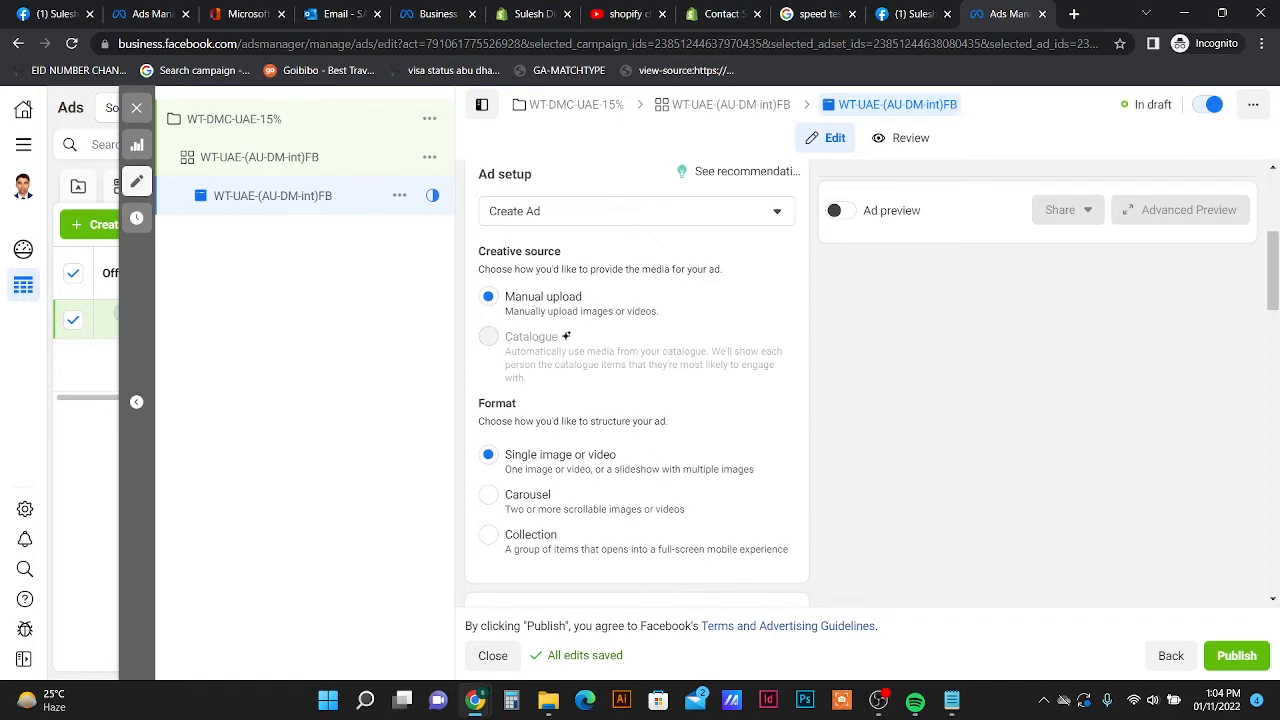
{"action": "scroll", "coordinate": [536, 480], "scroll_direction": "down", "scroll_amount": 2}
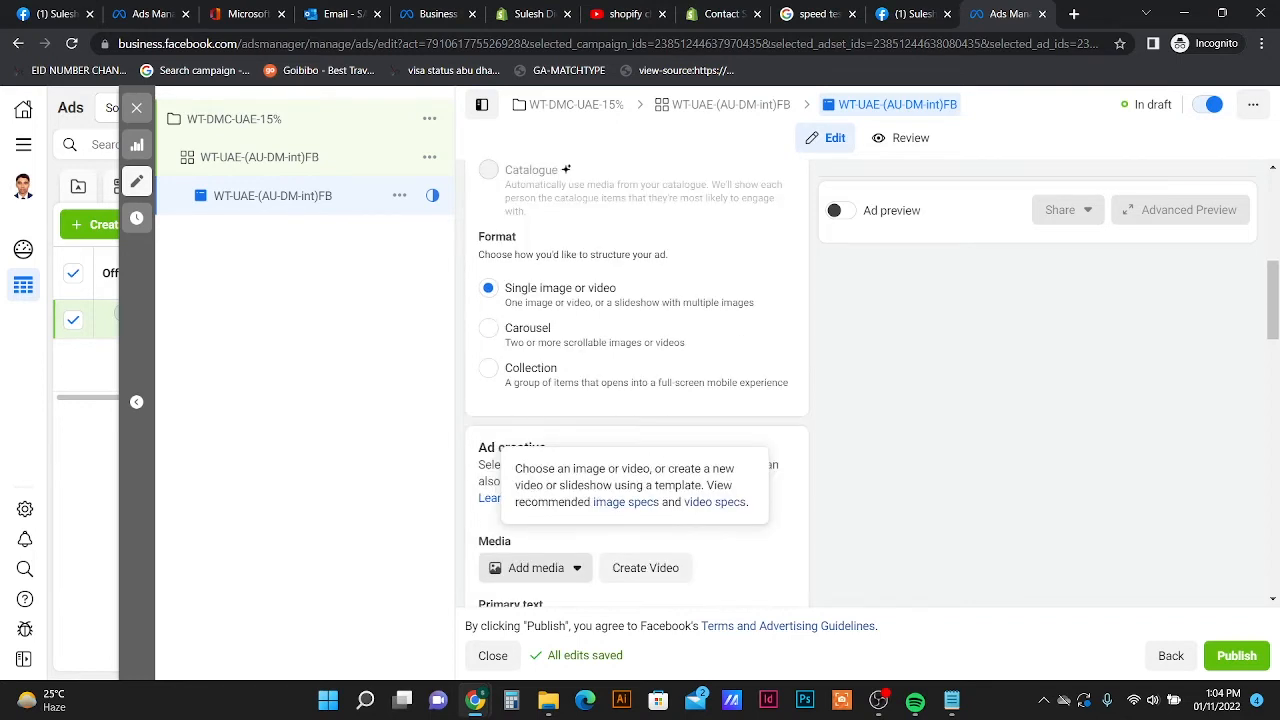
{"action": "scroll", "coordinate": [536, 480], "scroll_direction": "down", "scroll_amount": 1}
{"action": "left_click", "coordinate": [537, 485]}
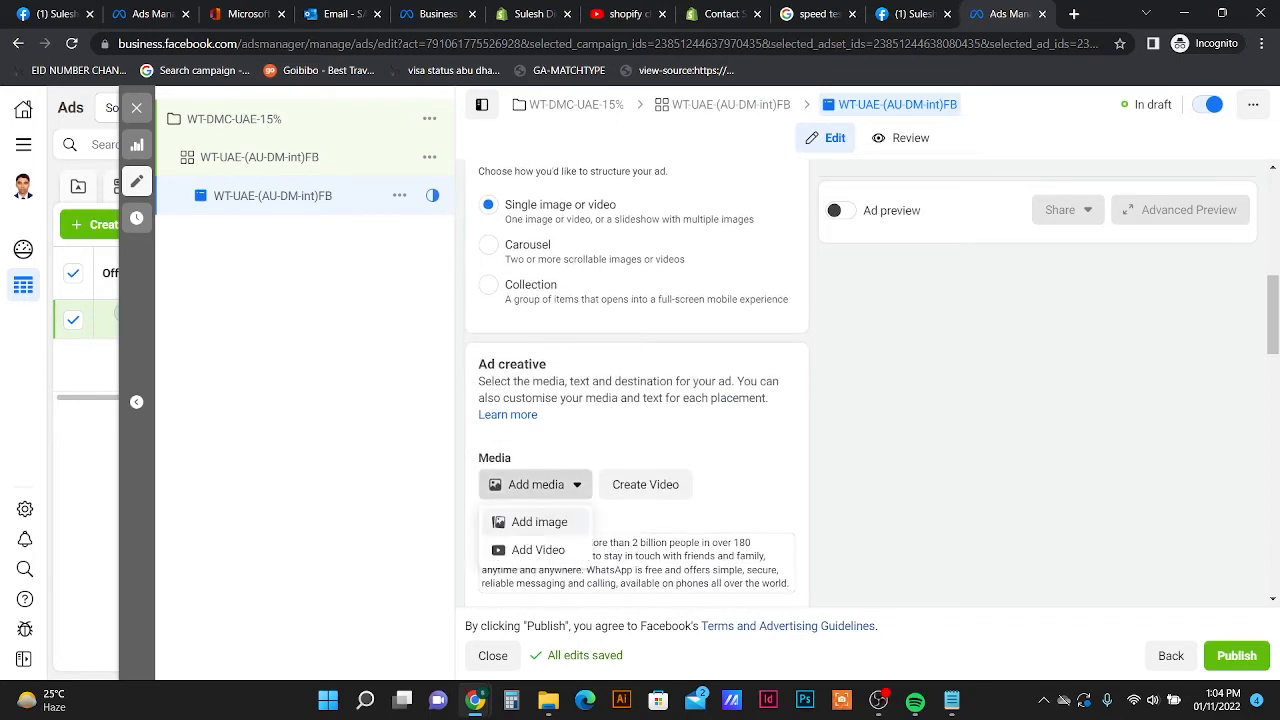
{"action": "left_click", "coordinate": [540, 522]}
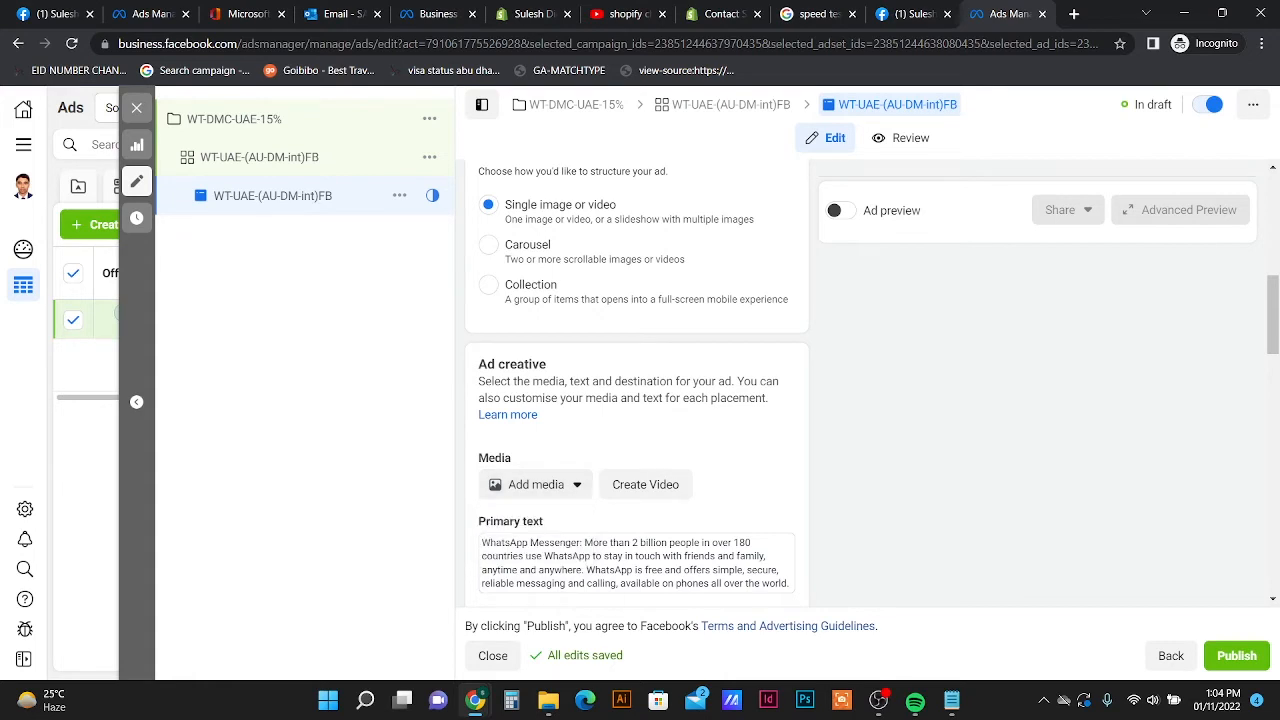
{"action": "scroll", "coordinate": [636, 380], "scroll_direction": "up", "scroll_amount": 1}
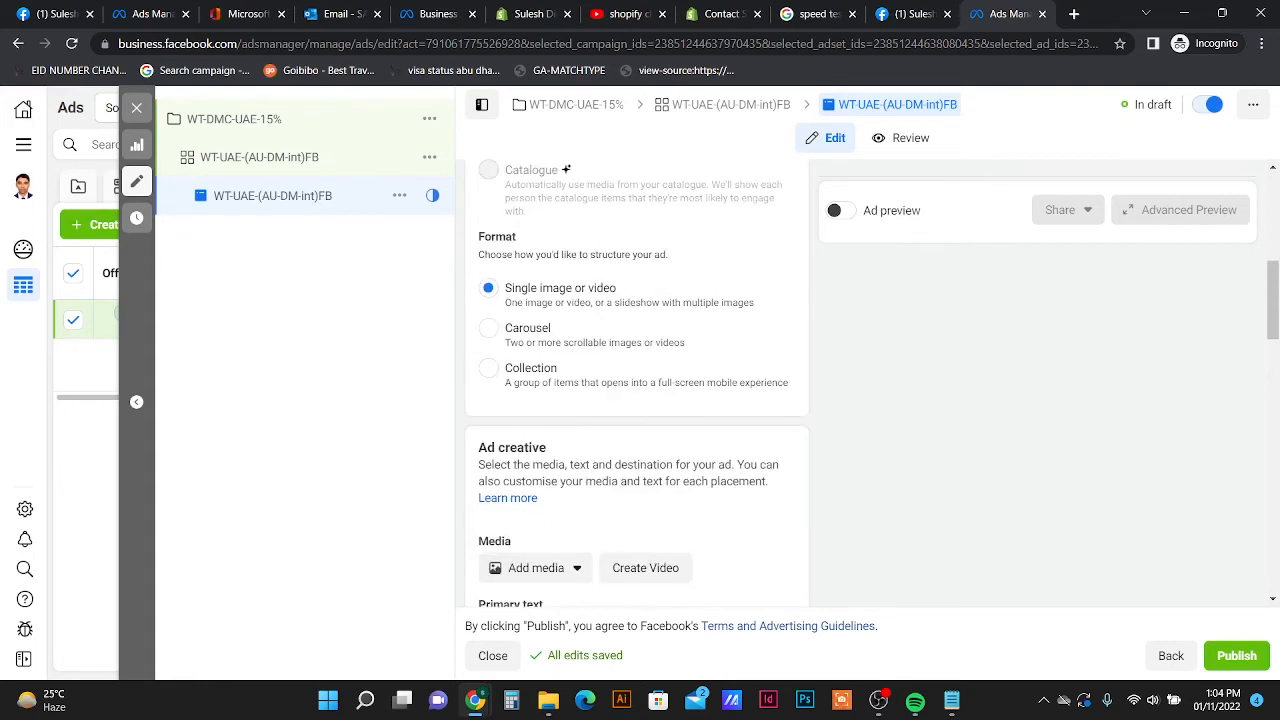
{"action": "scroll", "coordinate": [636, 380], "scroll_direction": "up", "scroll_amount": 2}
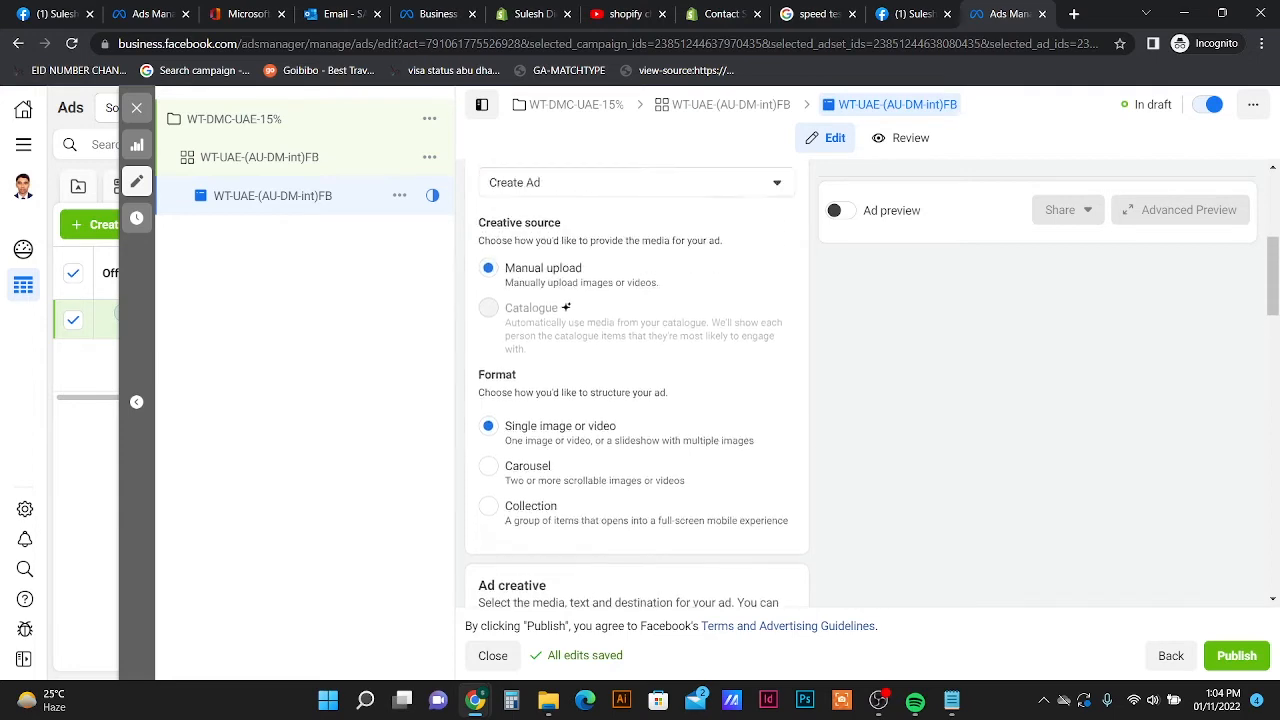
- Look through the posts on the Sulesh Digital Facebook page and return to the ad in Ads Manager
{"action": "left_click", "coordinate": [910, 14]}
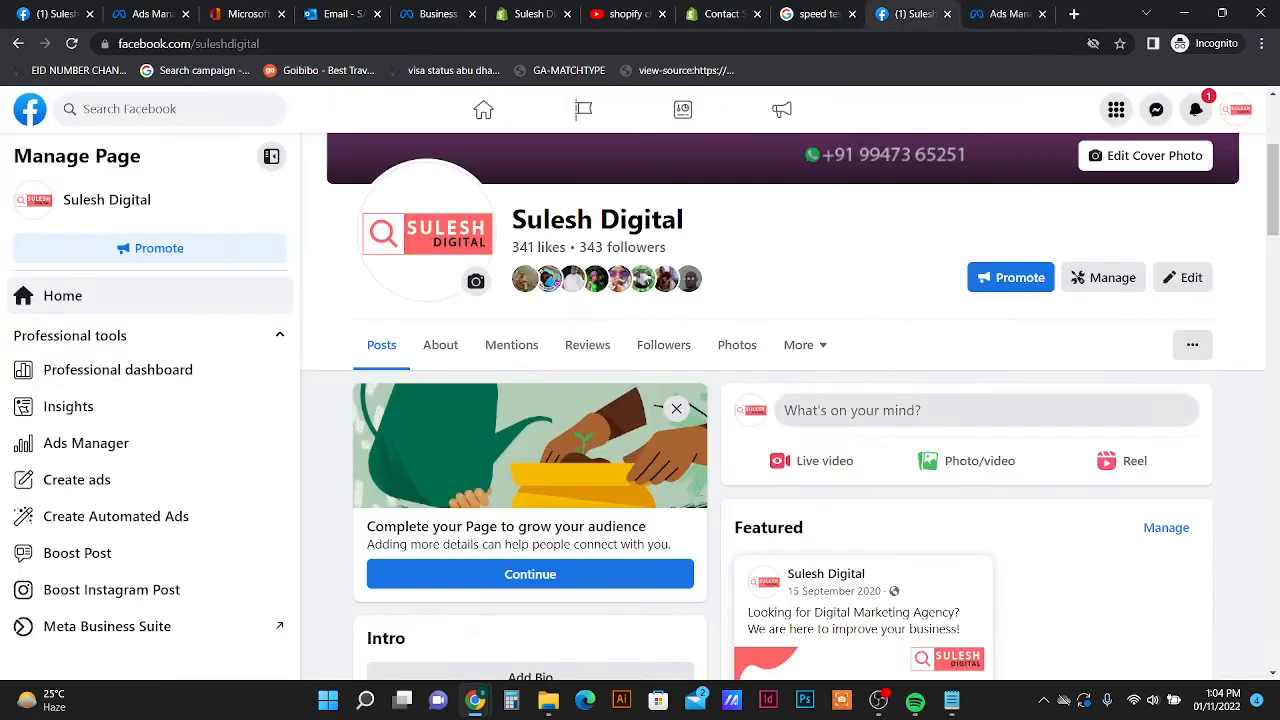
{"action": "scroll", "coordinate": [790, 400], "scroll_direction": "down", "scroll_amount": 5}
{"action": "scroll", "coordinate": [967, 430], "scroll_direction": "down", "scroll_amount": 5}
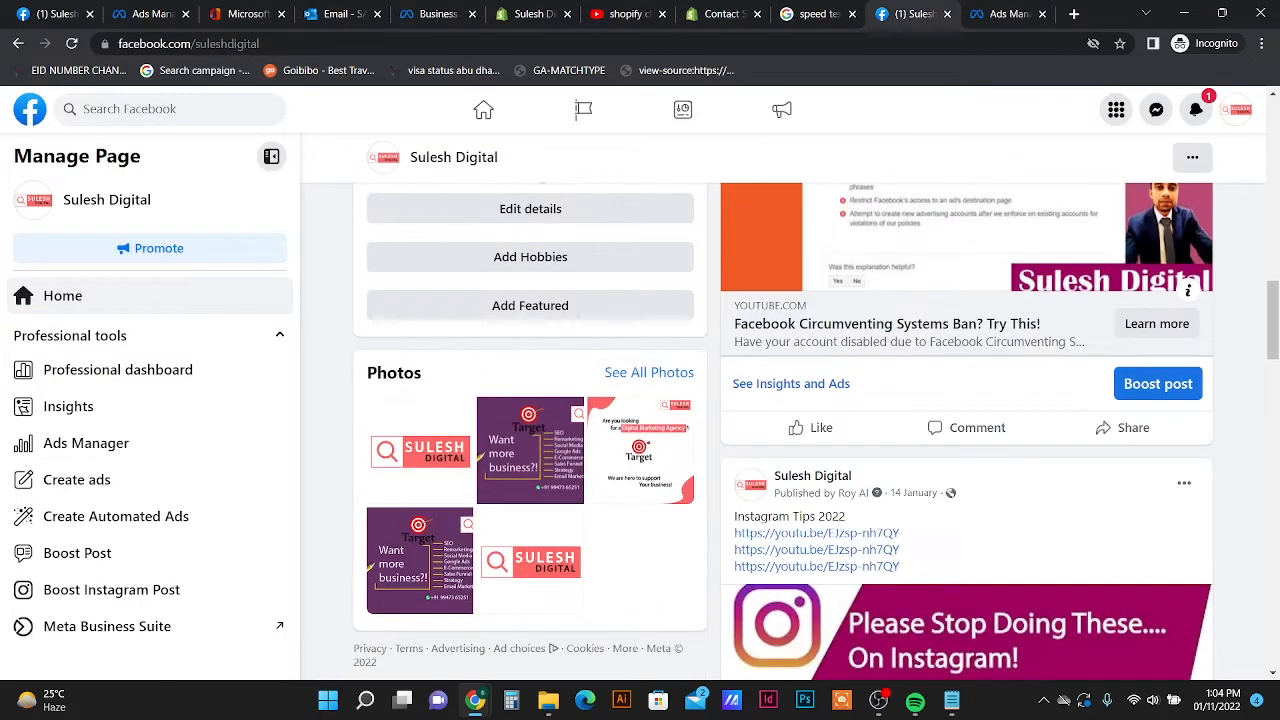
{"action": "scroll", "coordinate": [530, 400], "scroll_direction": "up", "scroll_amount": 2}
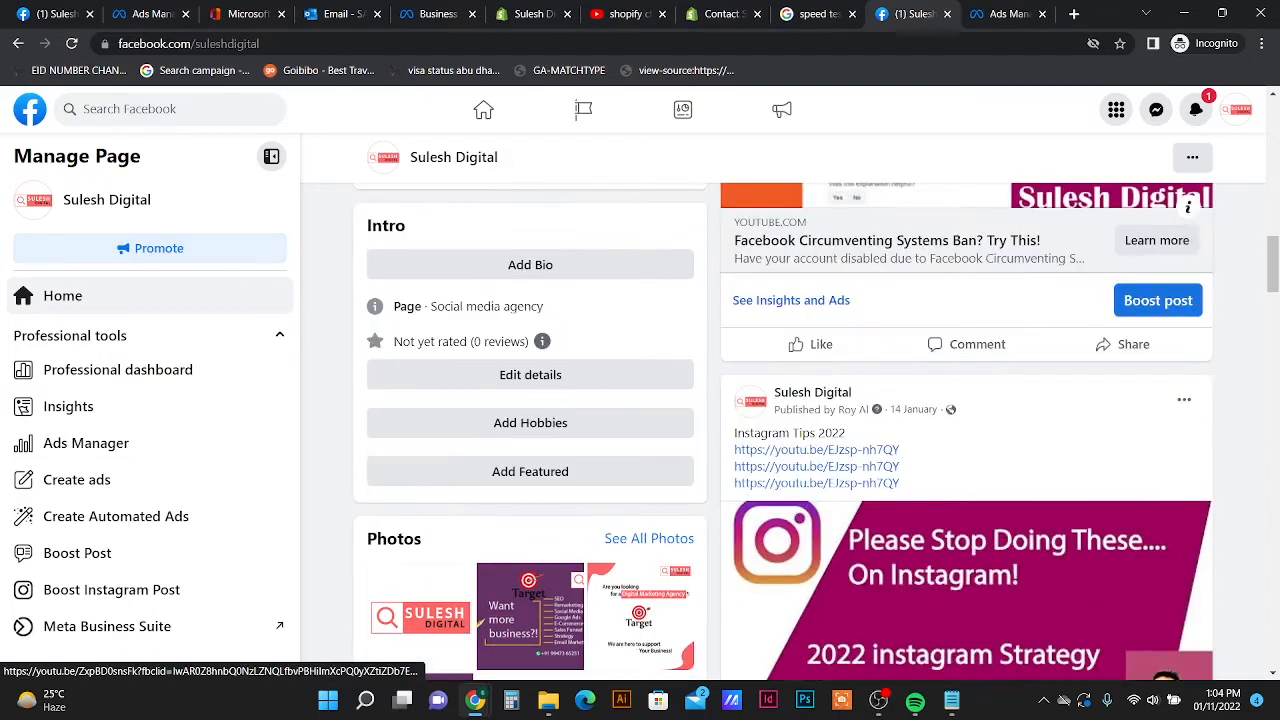
{"action": "left_click", "coordinate": [1005, 14]}
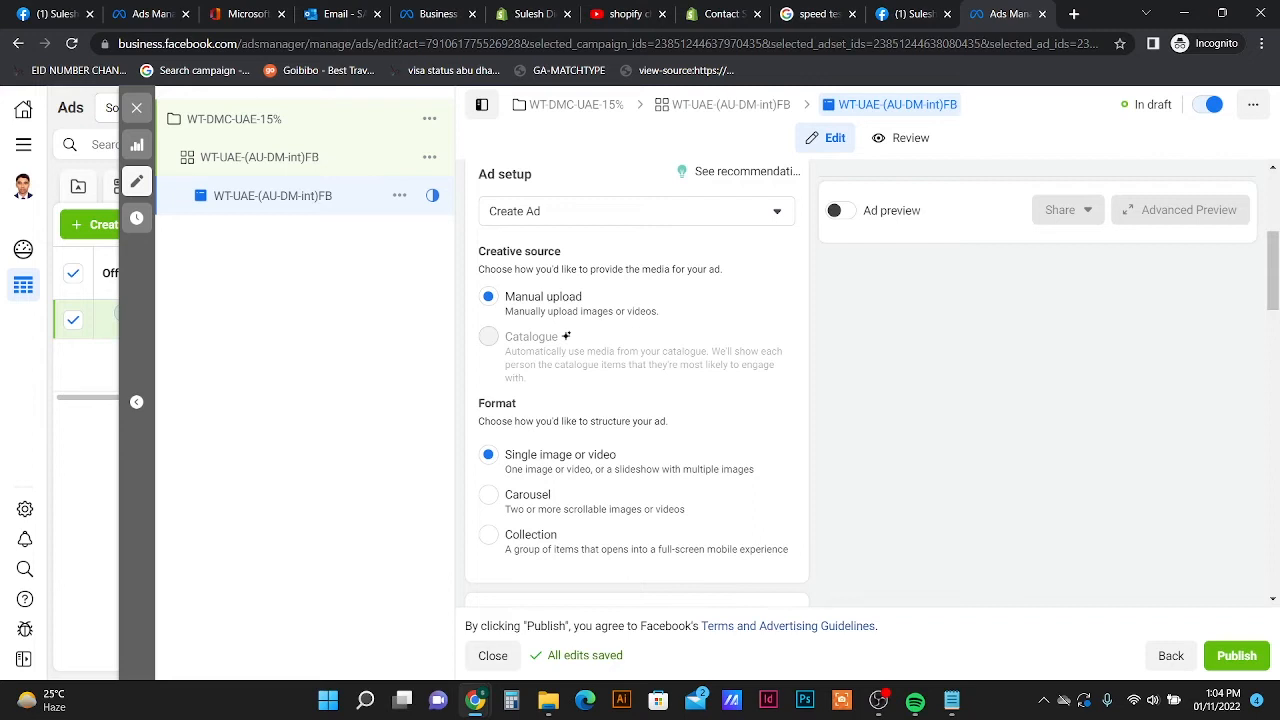
- Switch the ad setup to Use existing post
{"action": "scroll", "coordinate": [620, 350], "scroll_direction": "up", "scroll_amount": 1}
{"action": "left_click", "coordinate": [620, 295]}
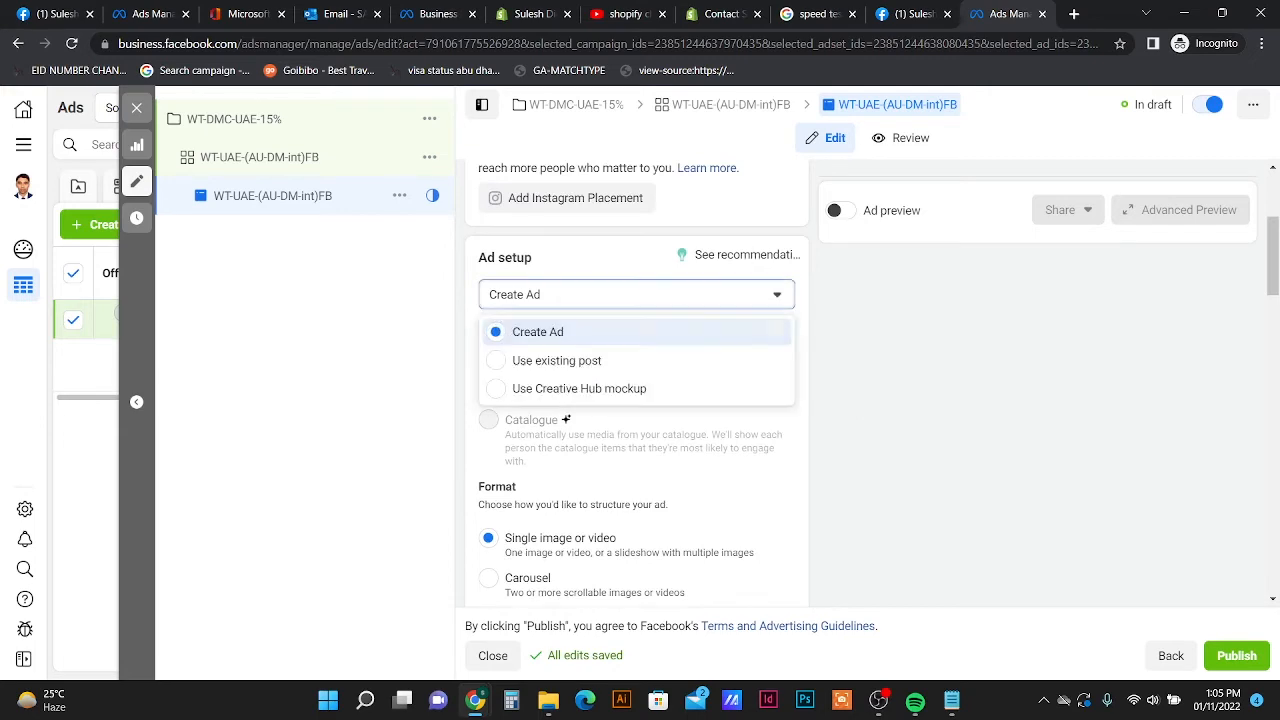
{"action": "left_click", "coordinate": [557, 360]}
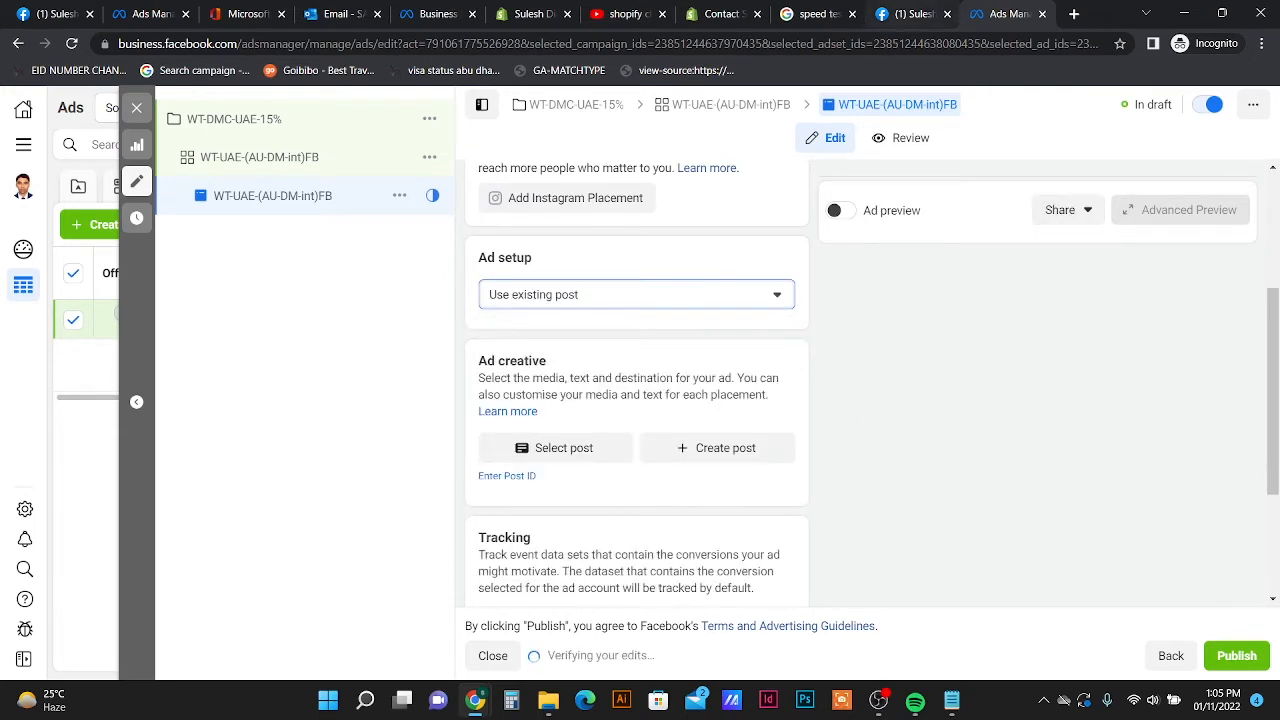
- Examine the Sulesh Digital page's older posts as candidates for an existing-post ad
{"action": "left_click", "coordinate": [912, 14]}
{"action": "scroll", "coordinate": [966, 400], "scroll_direction": "down", "scroll_amount": 5}
{"action": "scroll", "coordinate": [966, 400], "scroll_direction": "down", "scroll_amount": 4}
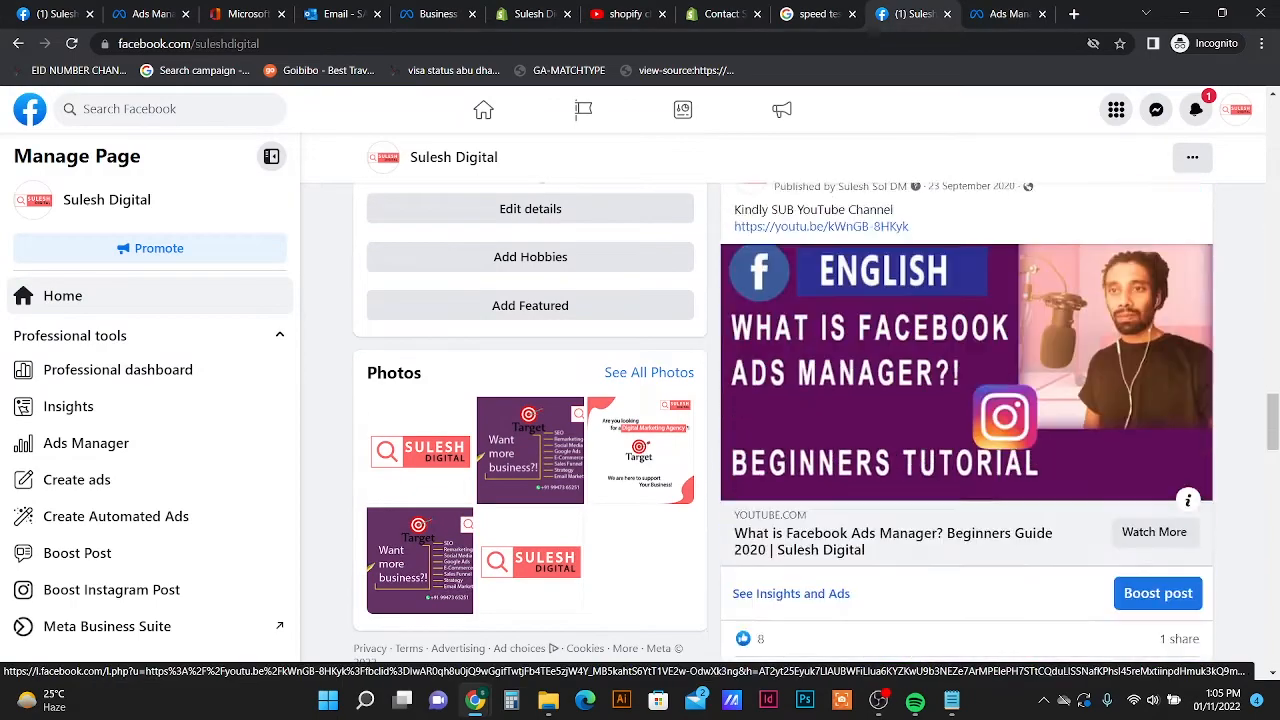
{"action": "scroll", "coordinate": [966, 400], "scroll_direction": "up", "scroll_amount": 5}
{"action": "left_click", "coordinate": [1000, 14]}
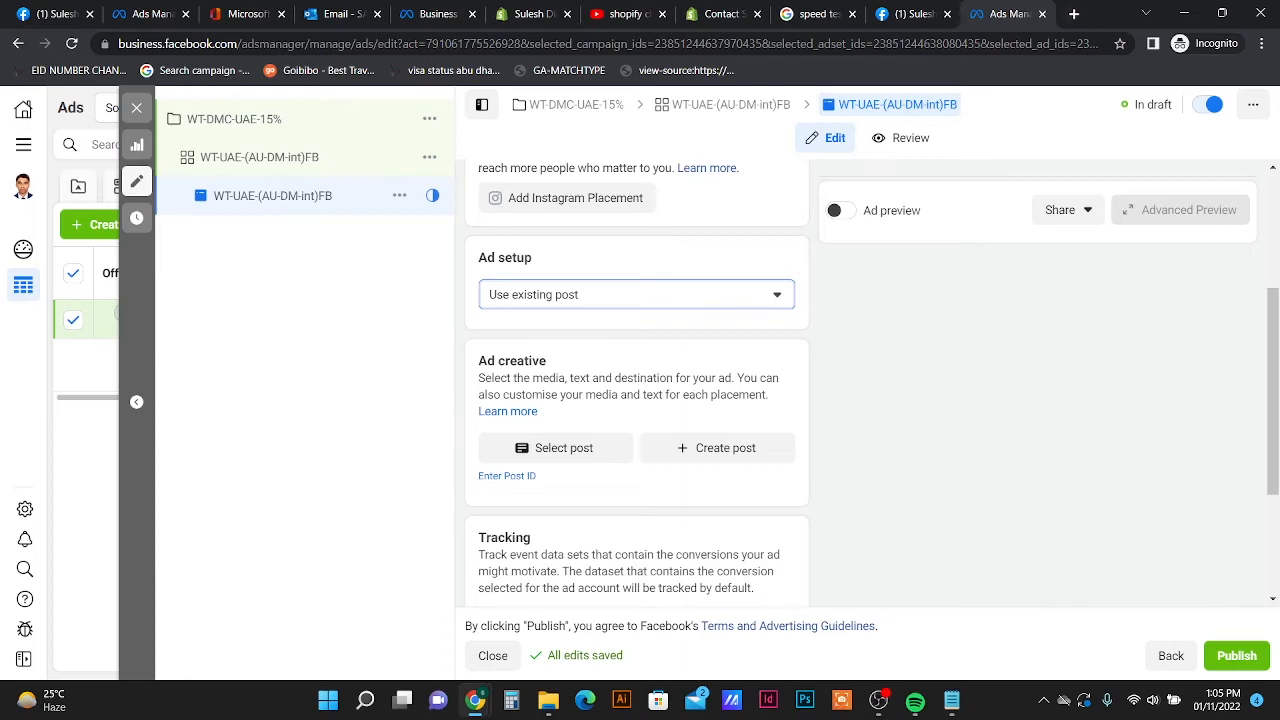
{"action": "left_click", "coordinate": [914, 14]}
{"action": "scroll", "coordinate": [966, 470], "scroll_direction": "down", "scroll_amount": 8}
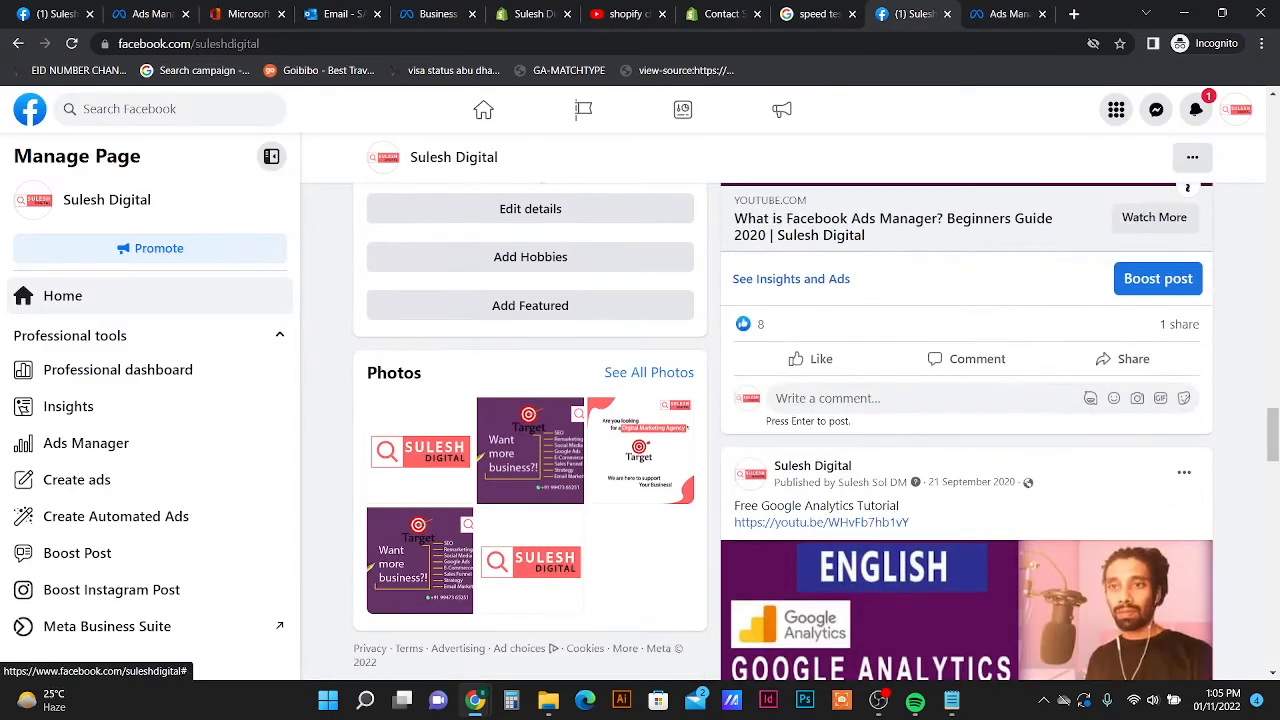
{"action": "scroll", "coordinate": [966, 430], "scroll_direction": "down", "scroll_amount": 5}
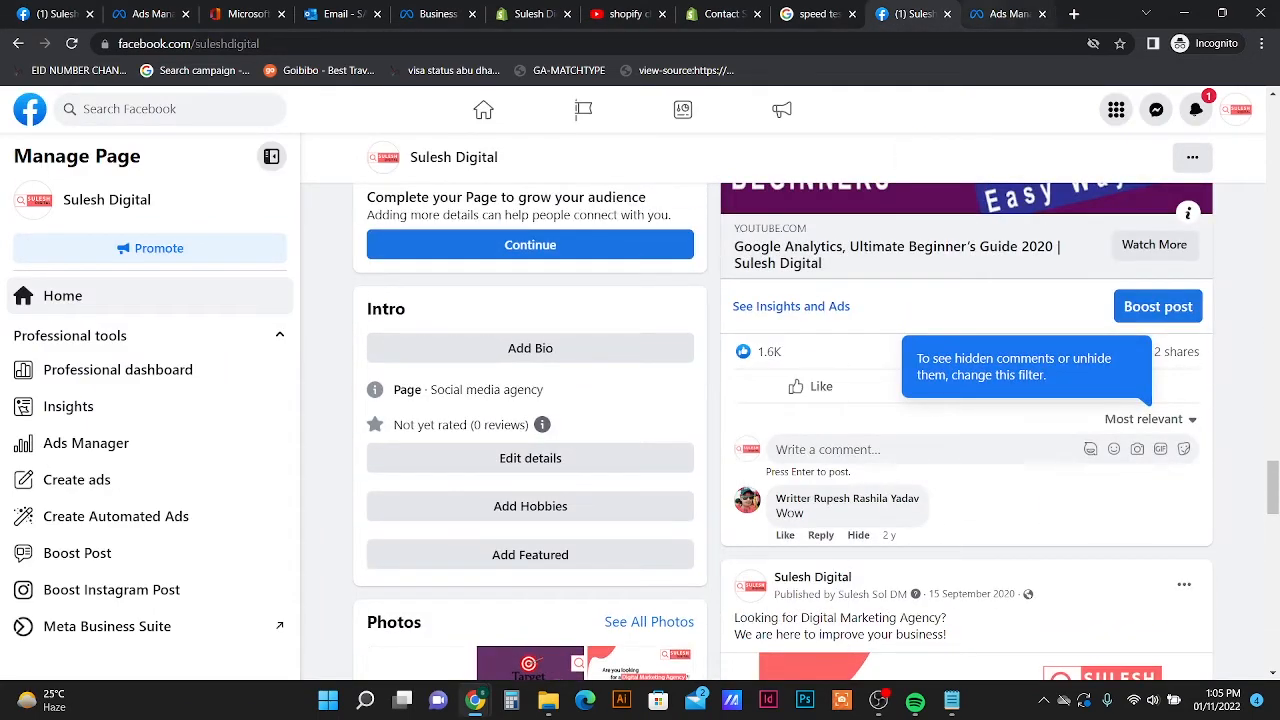
- Return to the ad in Ads Manager and set its ad setup back to Create Ad
{"action": "key", "text": "ctrl+Tab"}
{"action": "left_click", "coordinate": [636, 294]}
{"action": "left_click", "coordinate": [537, 331]}
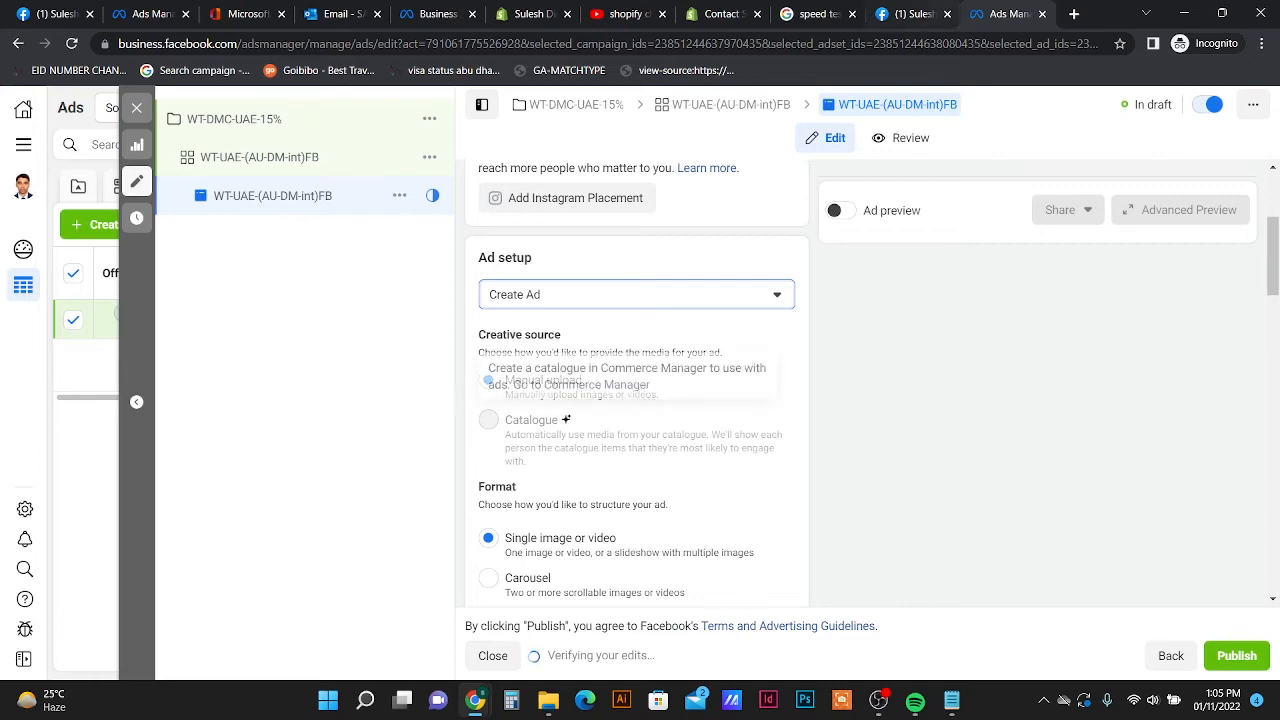
- View the engagement on the Facebook page's Google Analytics post alongside the Create Ad setup, ending on the ad
{"action": "left_click", "coordinate": [915, 14]}
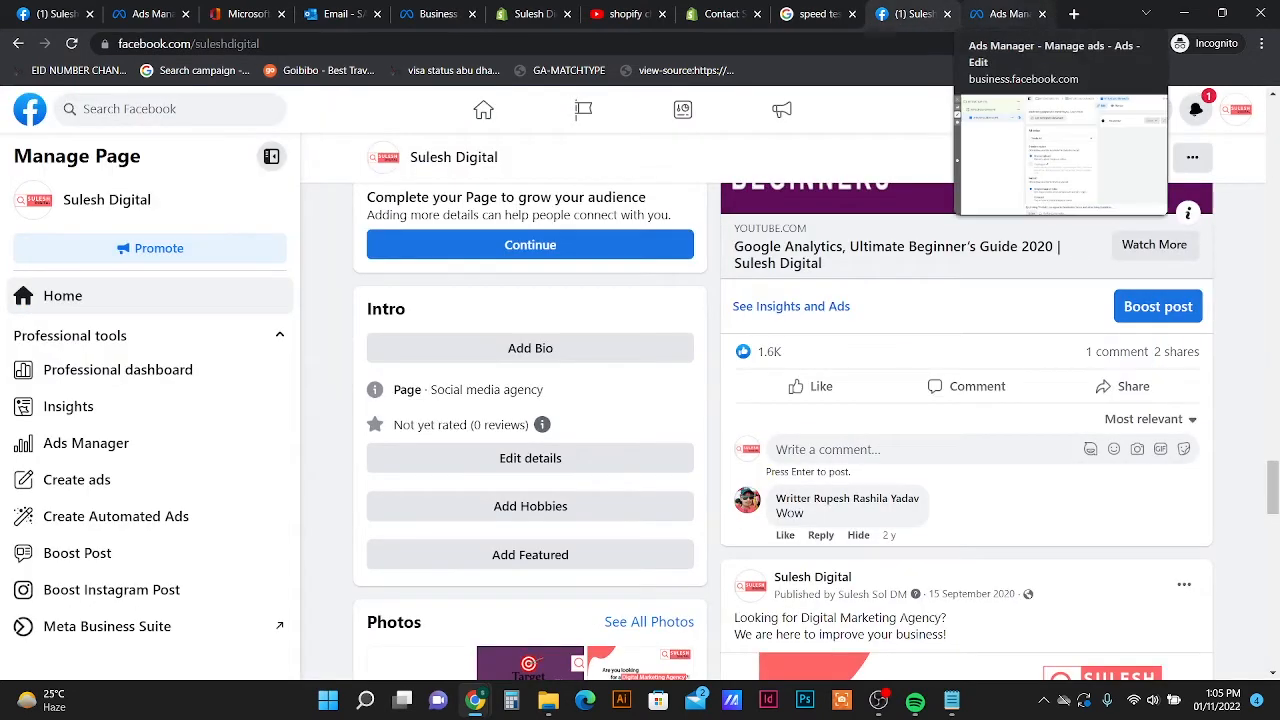
{"action": "left_click", "coordinate": [1005, 14]}
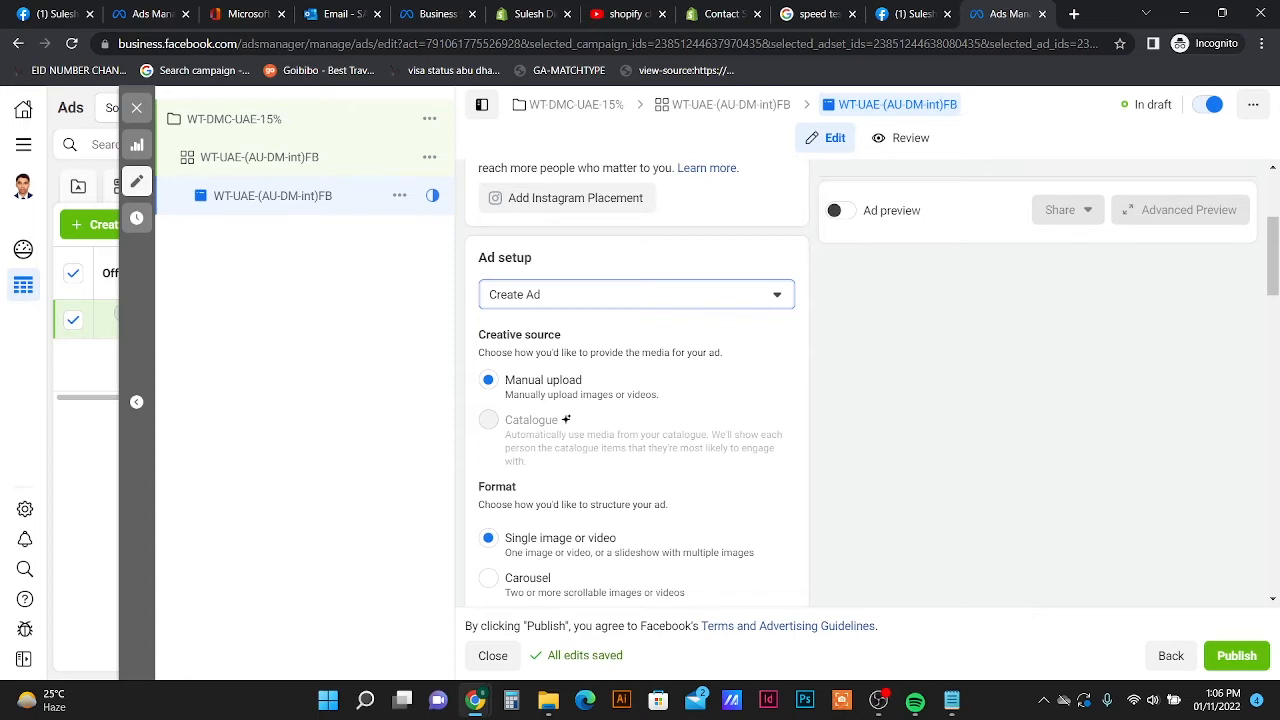
{"action": "left_click", "coordinate": [910, 14]}
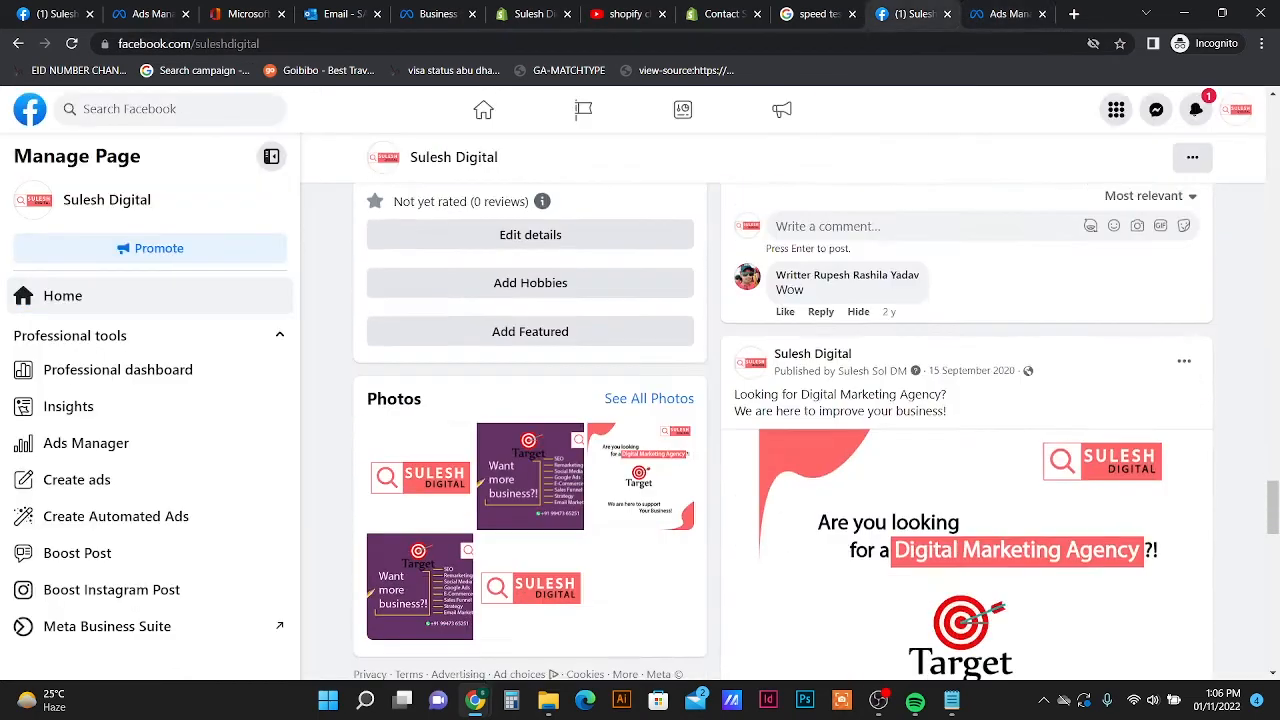
{"action": "scroll", "coordinate": [783, 430], "scroll_direction": "up", "scroll_amount": 3}
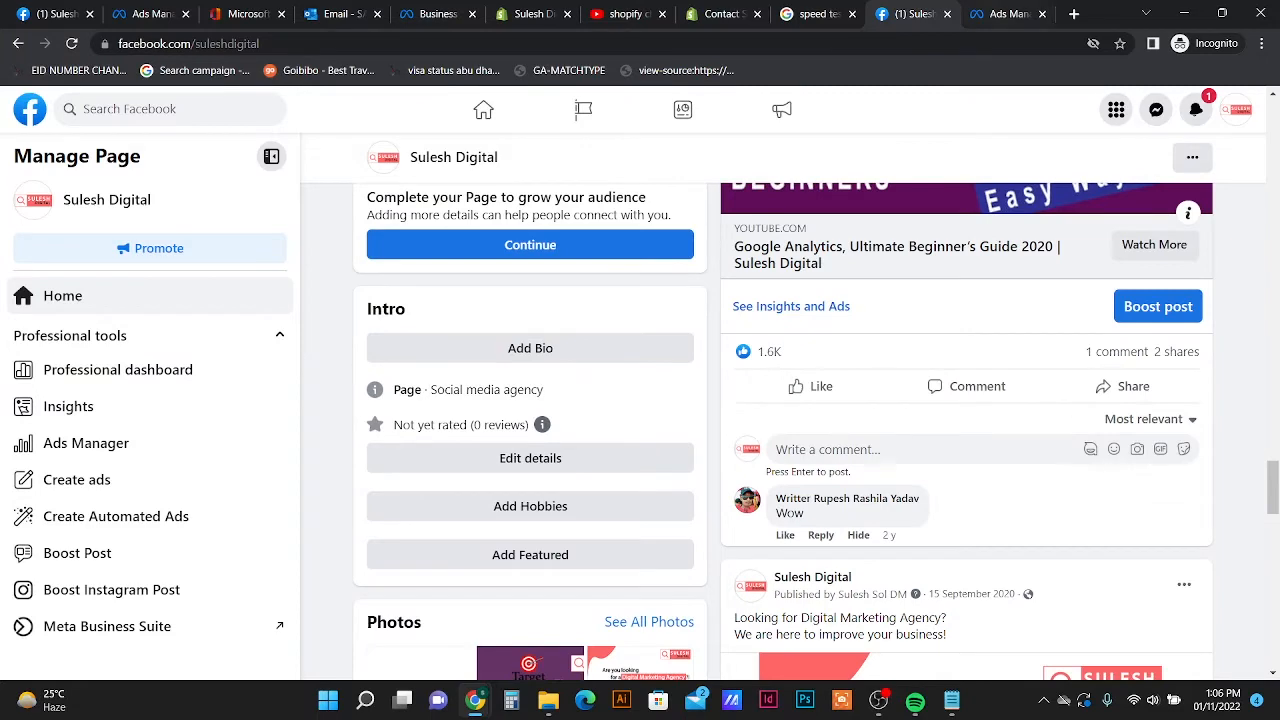
{"action": "key", "text": "ctrl+Tab"}
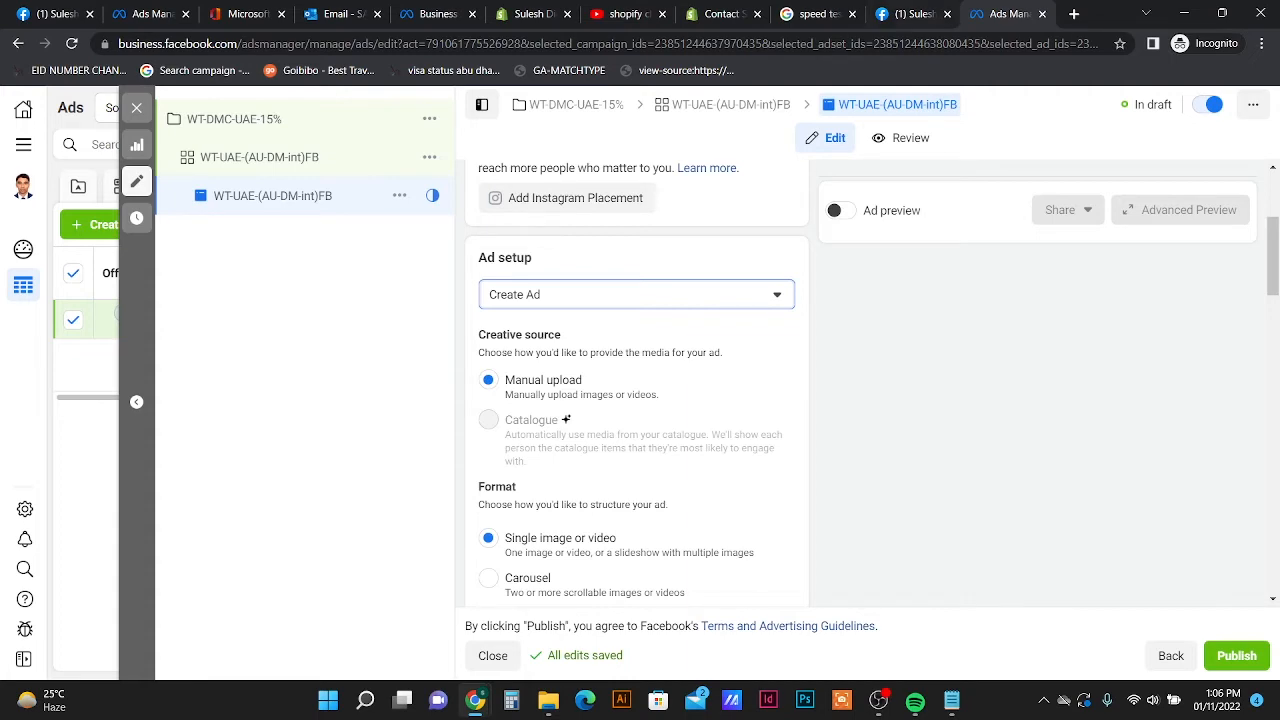
{"action": "key", "text": "ctrl+shift+Tab"}
{"action": "key", "text": "ctrl+Tab"}
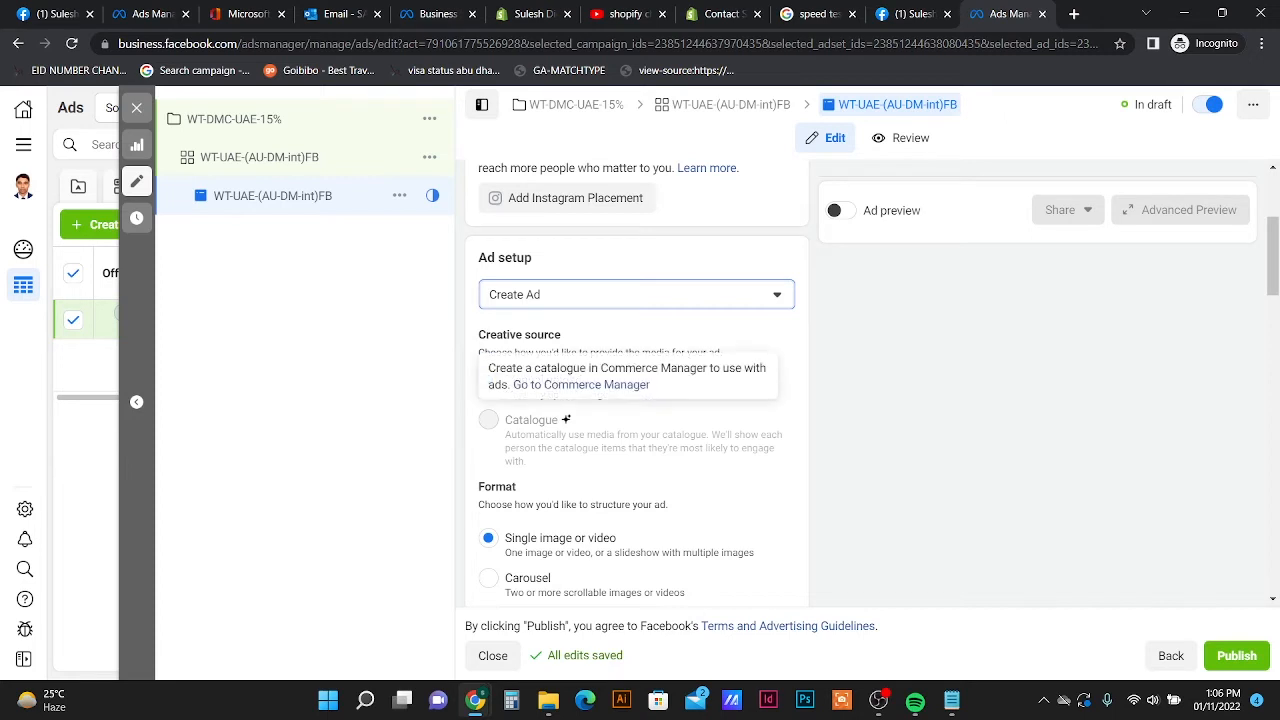
- Upload the DMC-1080x1080 image from the FB IMAGE folder as the media for the ad creative
{"action": "scroll", "coordinate": [566, 400], "scroll_direction": "down", "scroll_amount": 1}
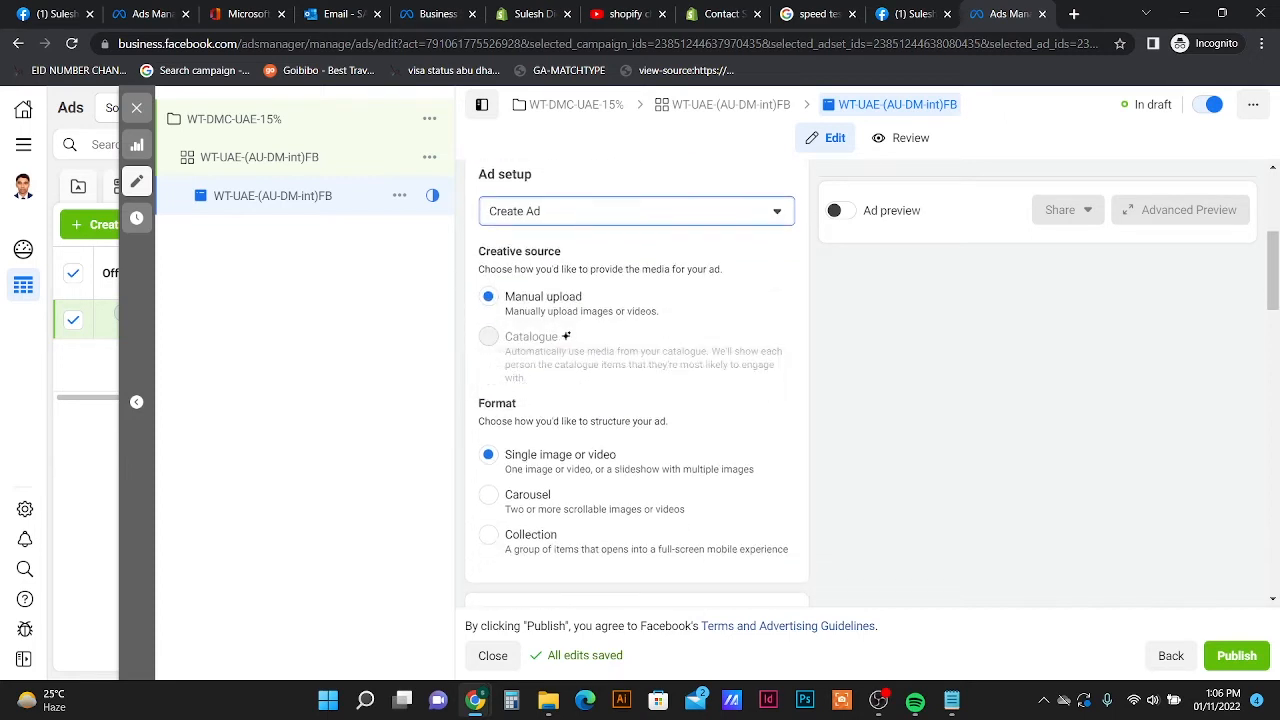
{"action": "scroll", "coordinate": [636, 380], "scroll_direction": "down", "scroll_amount": 1}
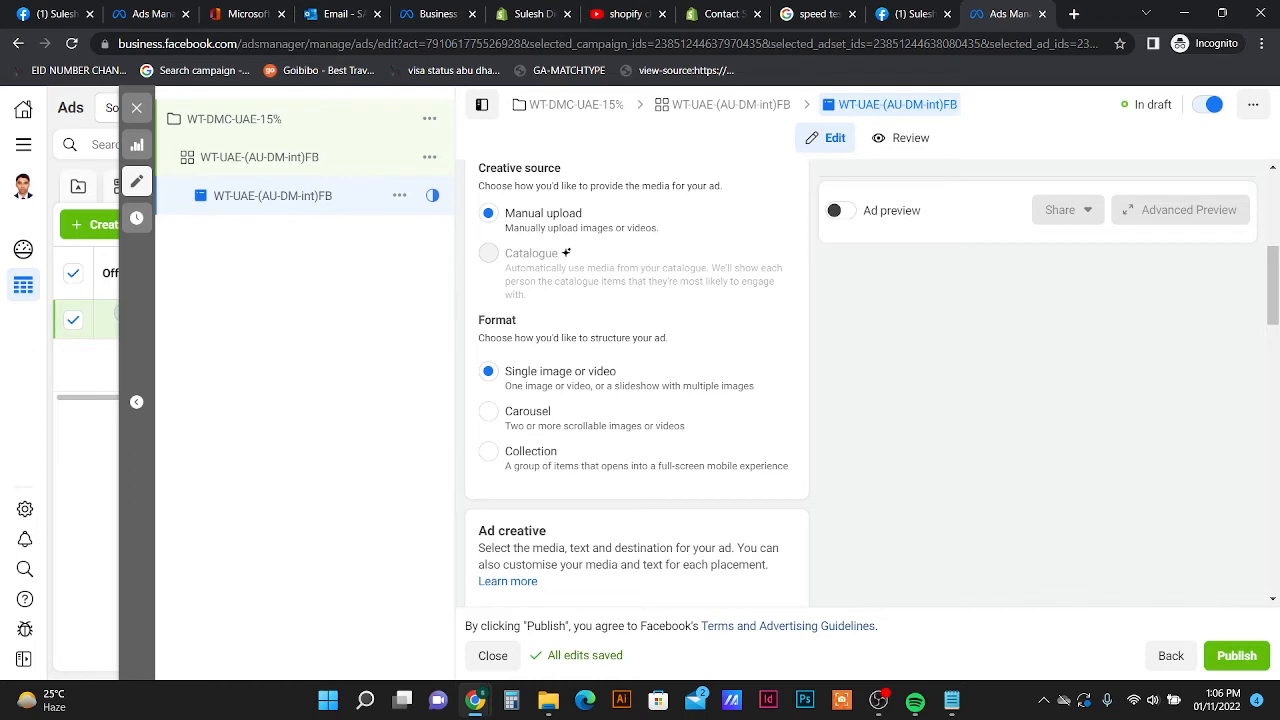
{"action": "scroll", "coordinate": [636, 380], "scroll_direction": "down", "scroll_amount": 3}
{"action": "left_click", "coordinate": [536, 401]}
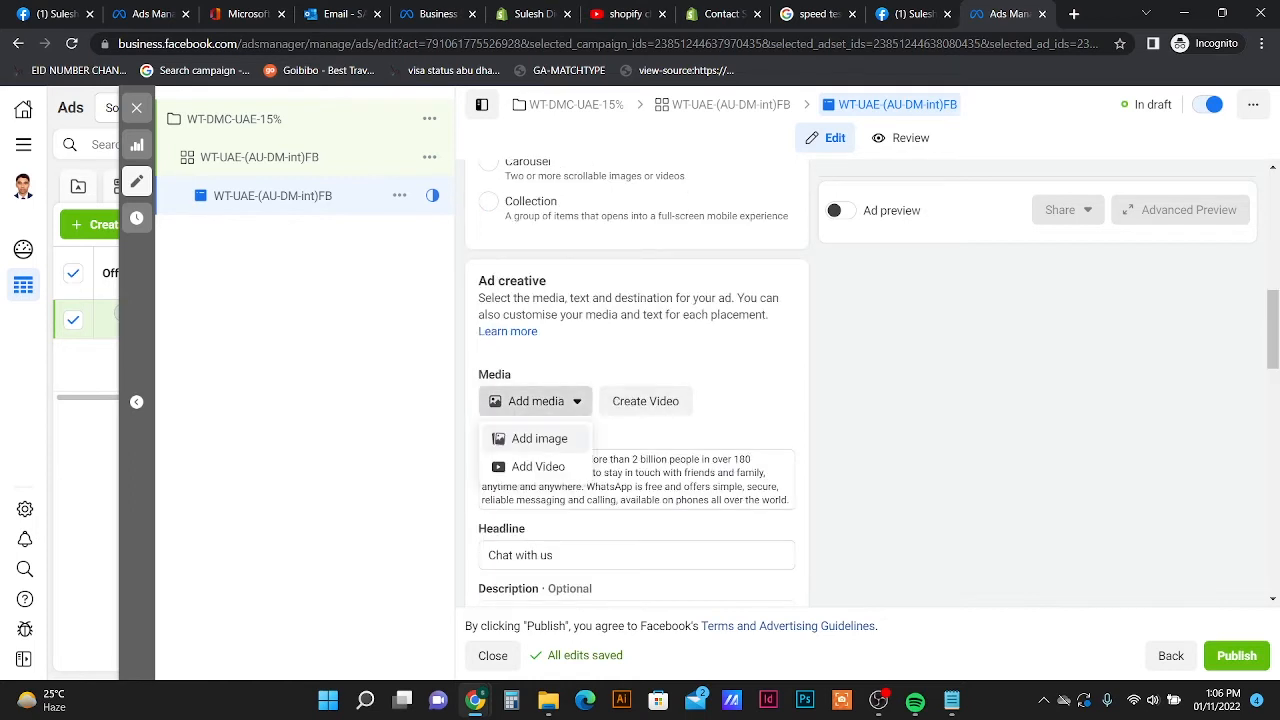
{"action": "left_click", "coordinate": [539, 438]}
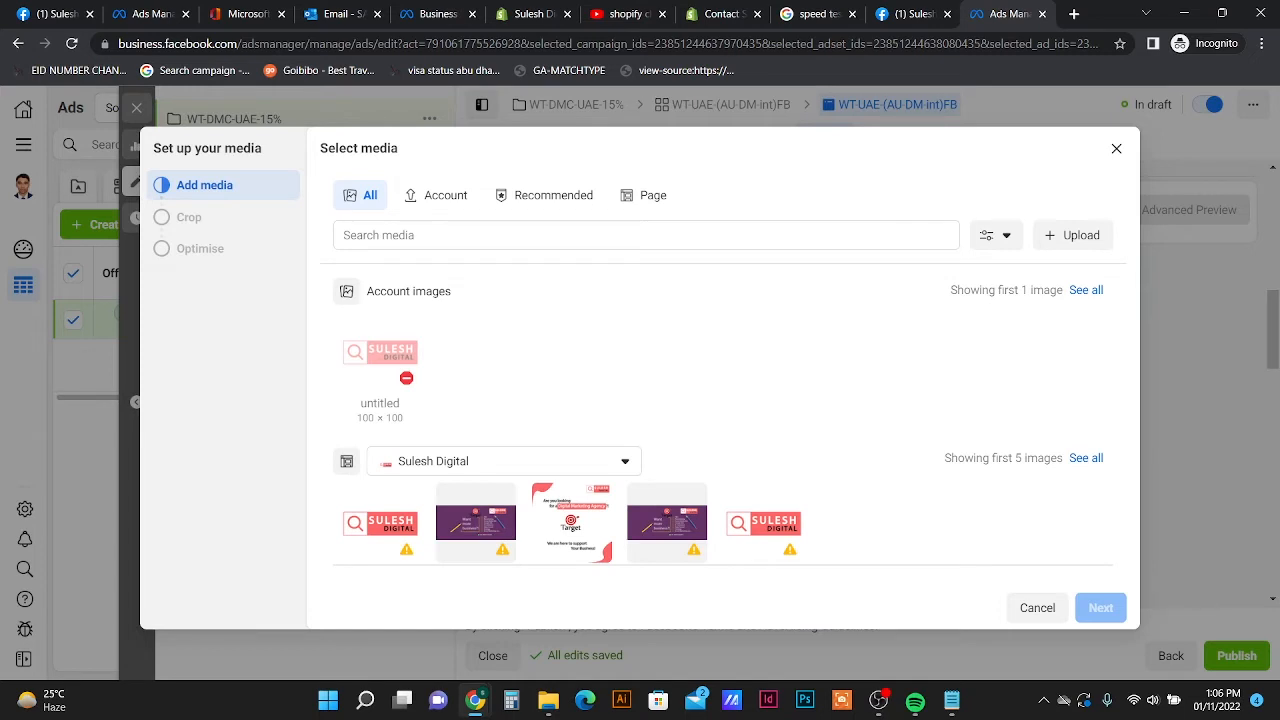
{"action": "left_click", "coordinate": [1072, 235]}
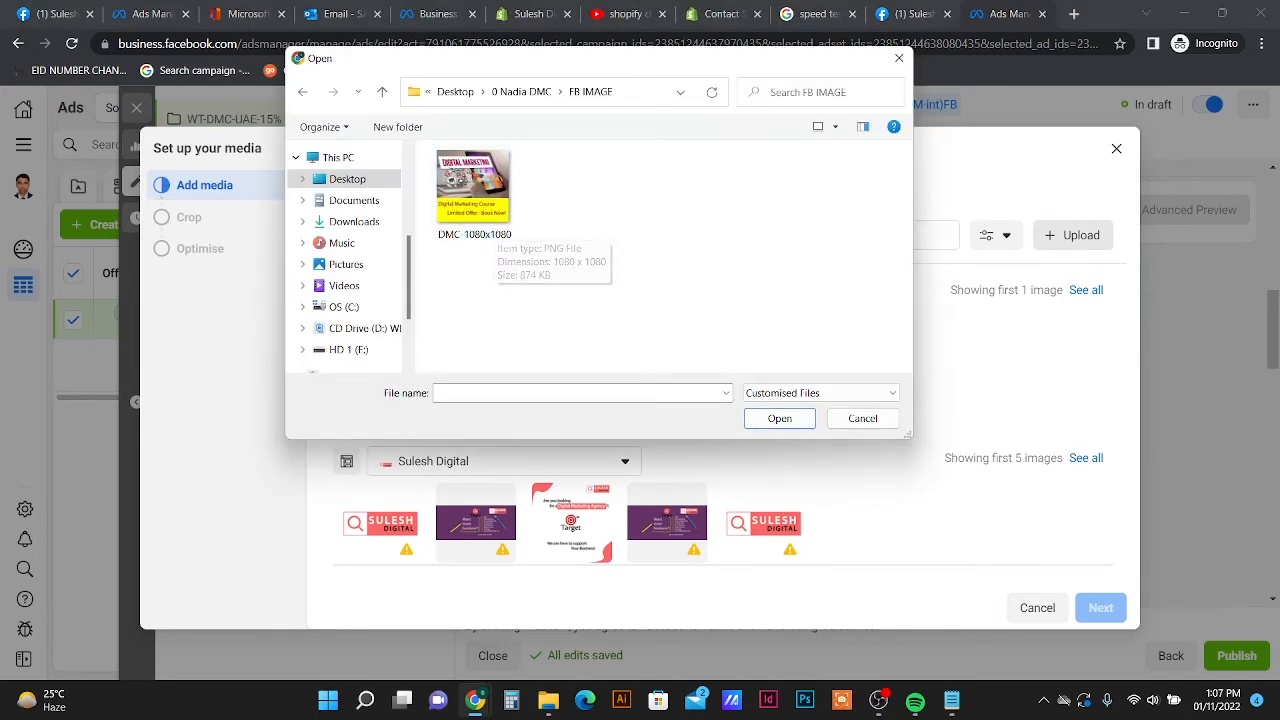
{"action": "double_click", "coordinate": [473, 190]}
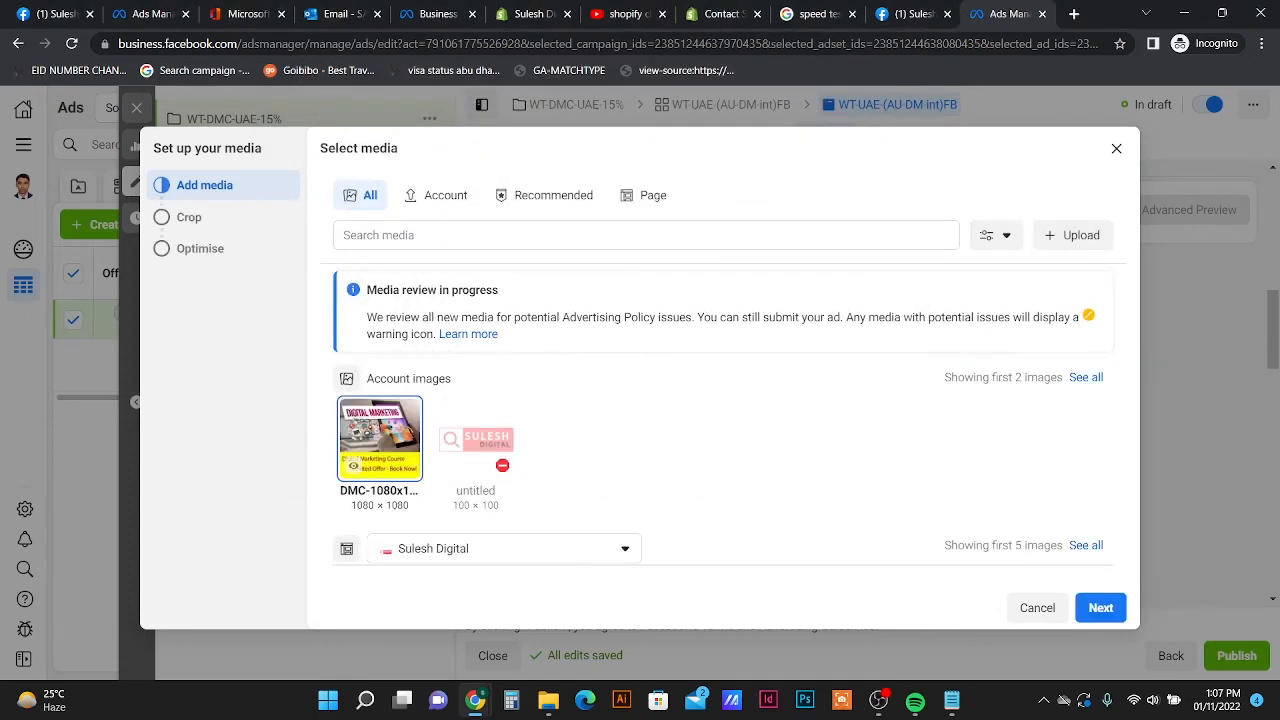
- Keep the original crop of the uploaded image for feeds and finish the media setup
{"action": "left_click", "coordinate": [1100, 607]}
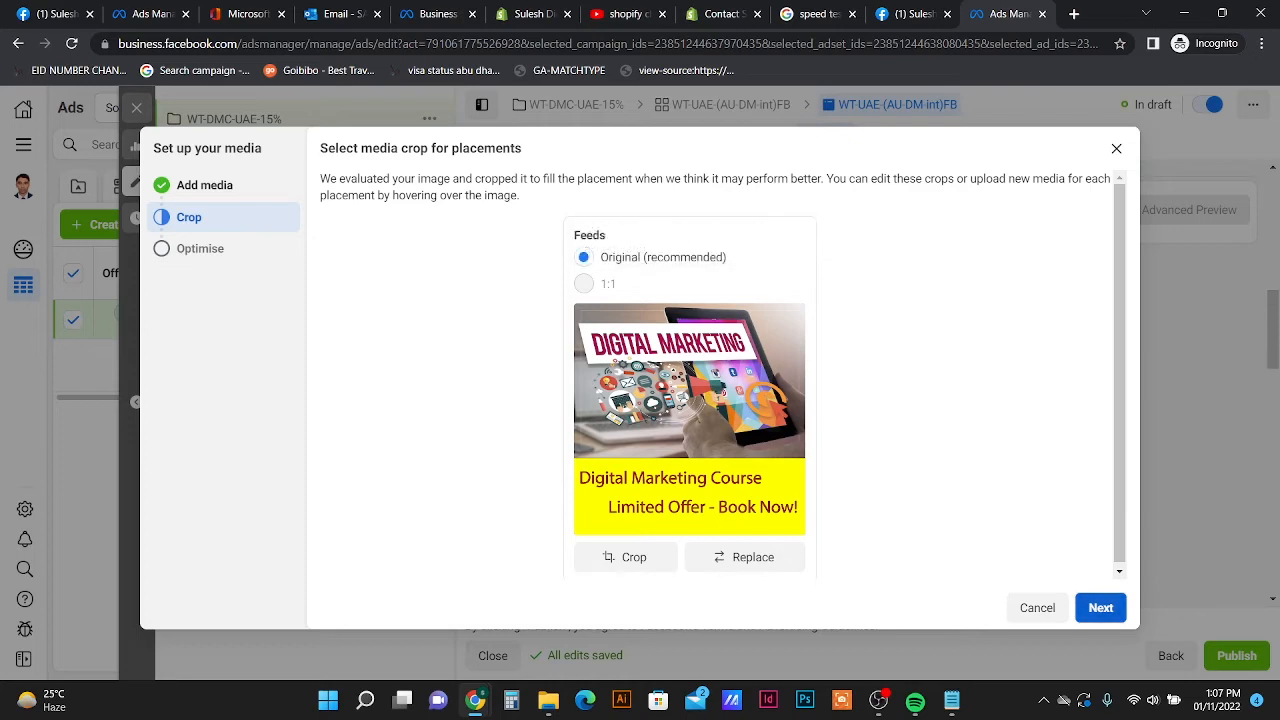
{"action": "left_click", "coordinate": [1100, 607]}
{"action": "left_click", "coordinate": [1100, 607]}
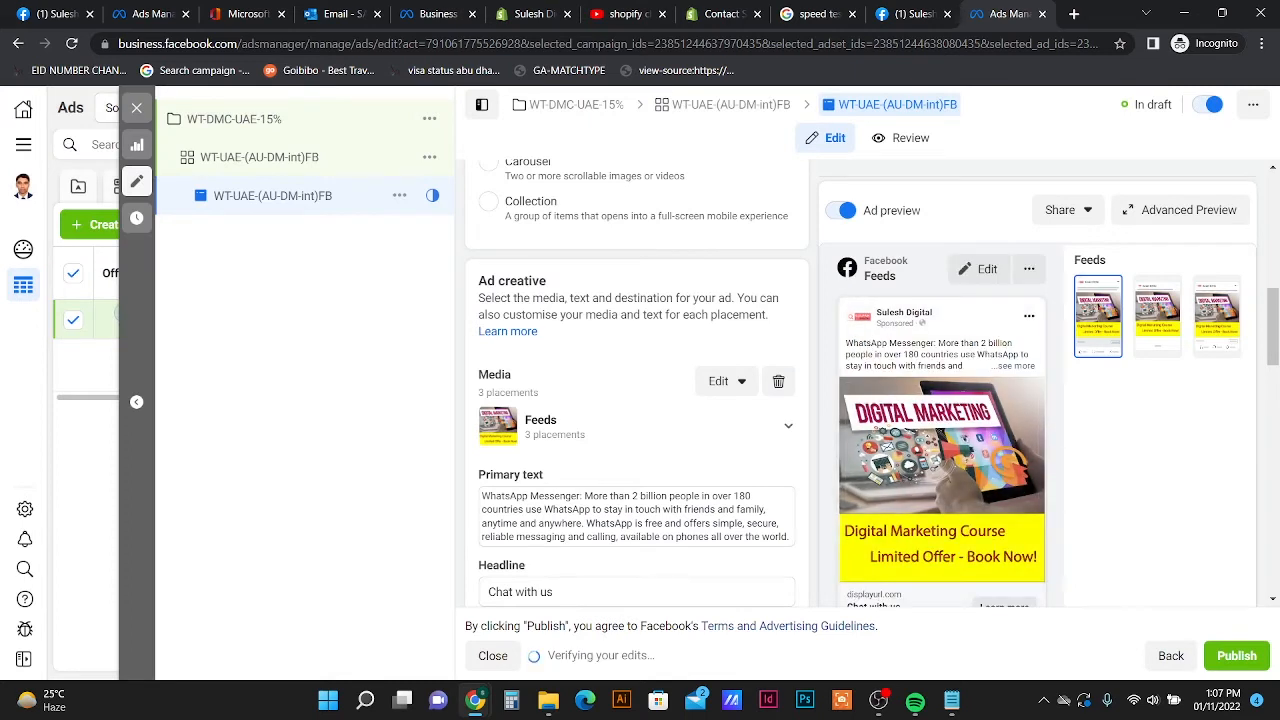
- Replace the ad's primary text with "Digital Marketing Course 15% Discount"
{"action": "left_click", "coordinate": [764, 536]}
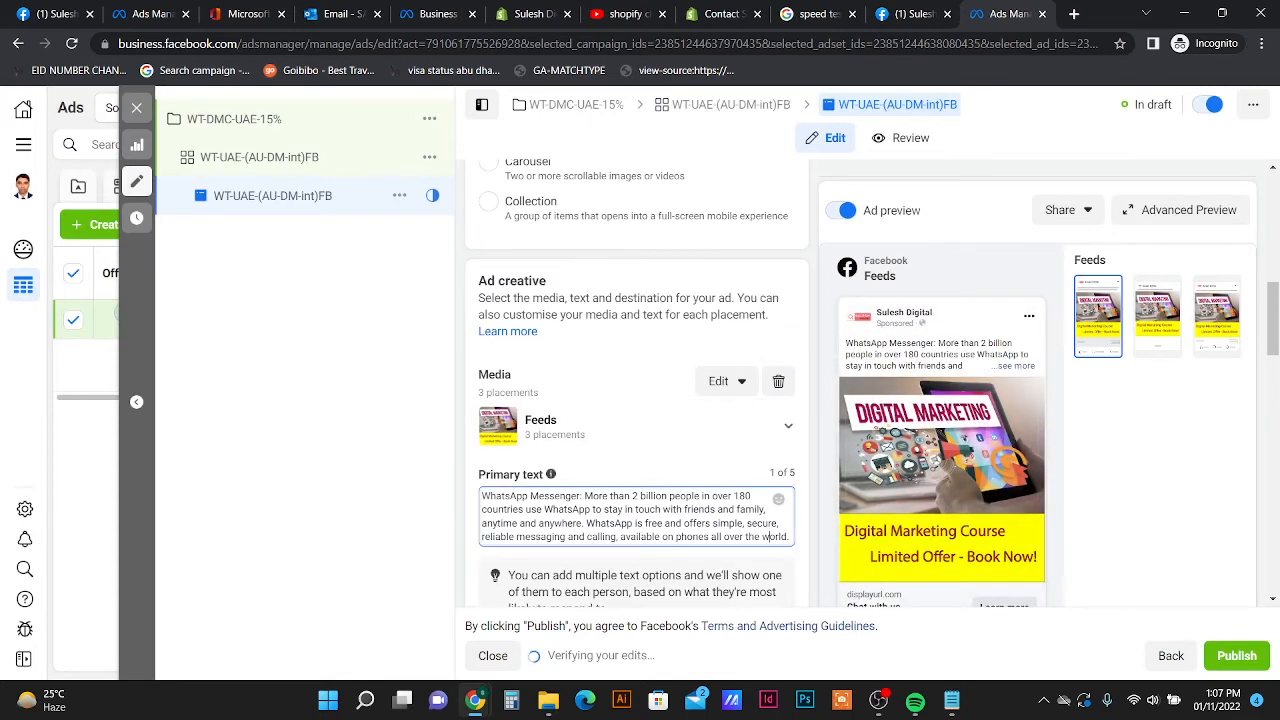
{"action": "key", "text": "ctrl+a"}
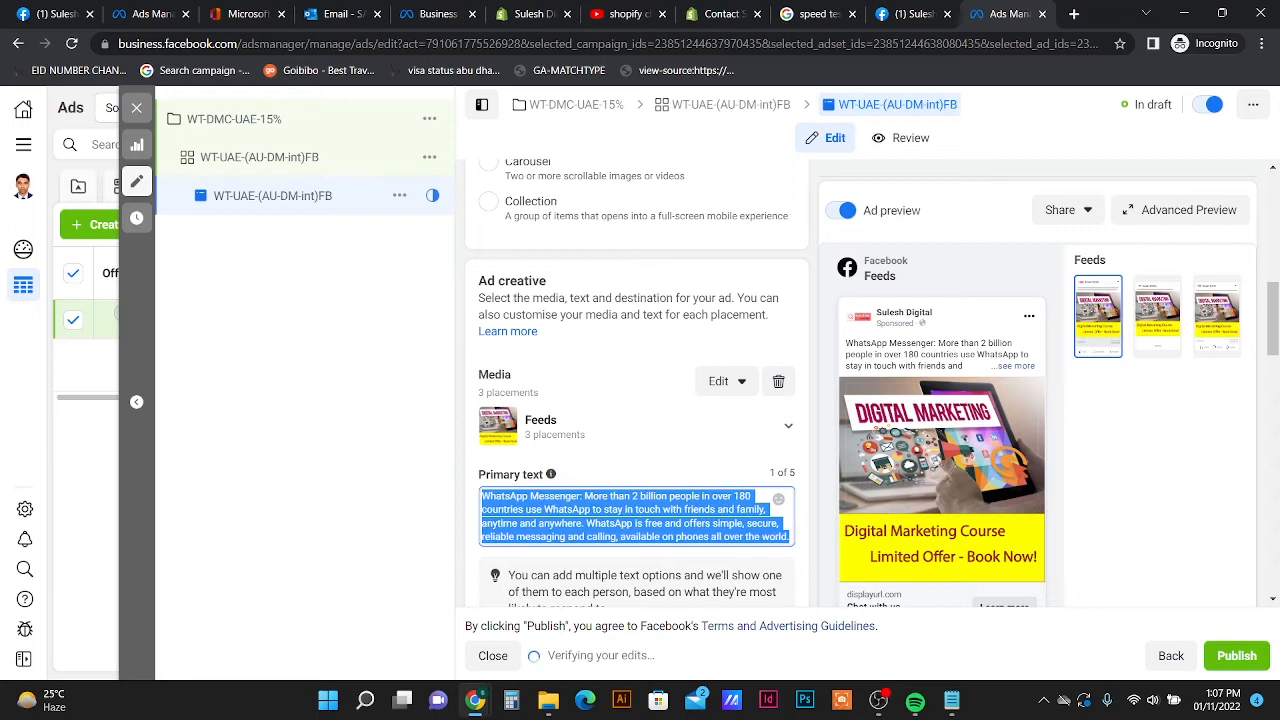
{"action": "key", "text": "BackSpace"}
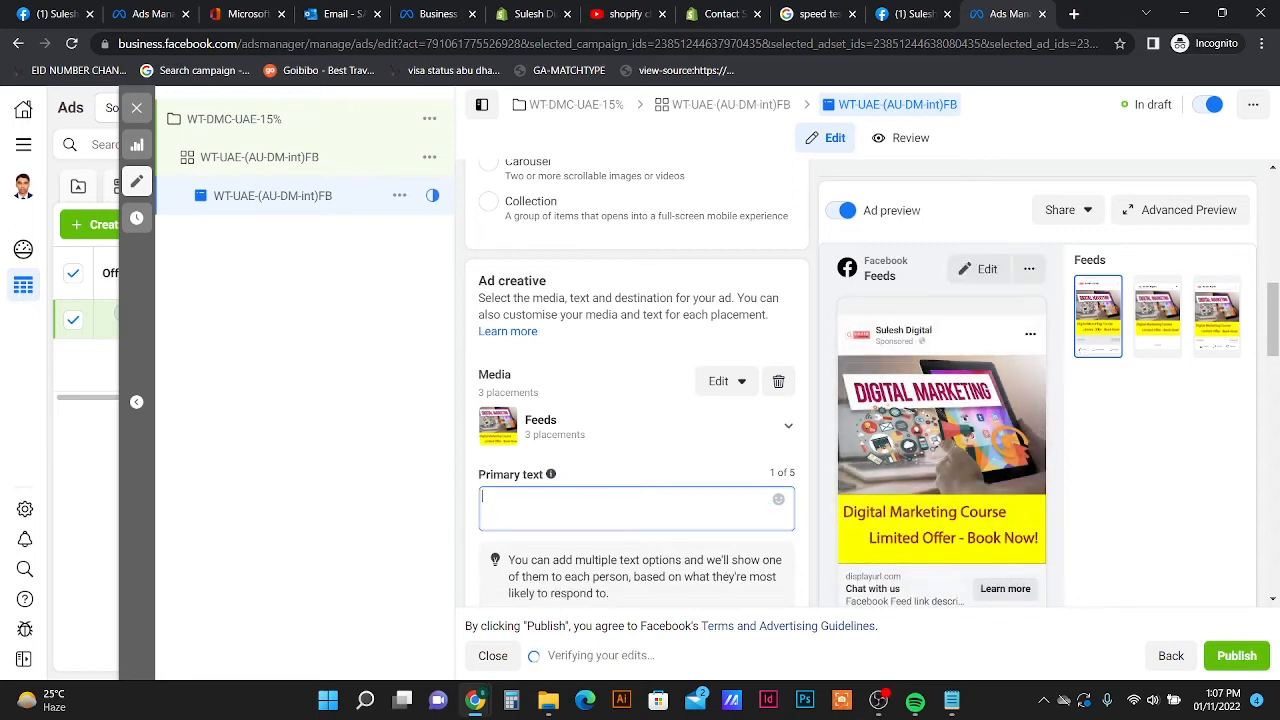
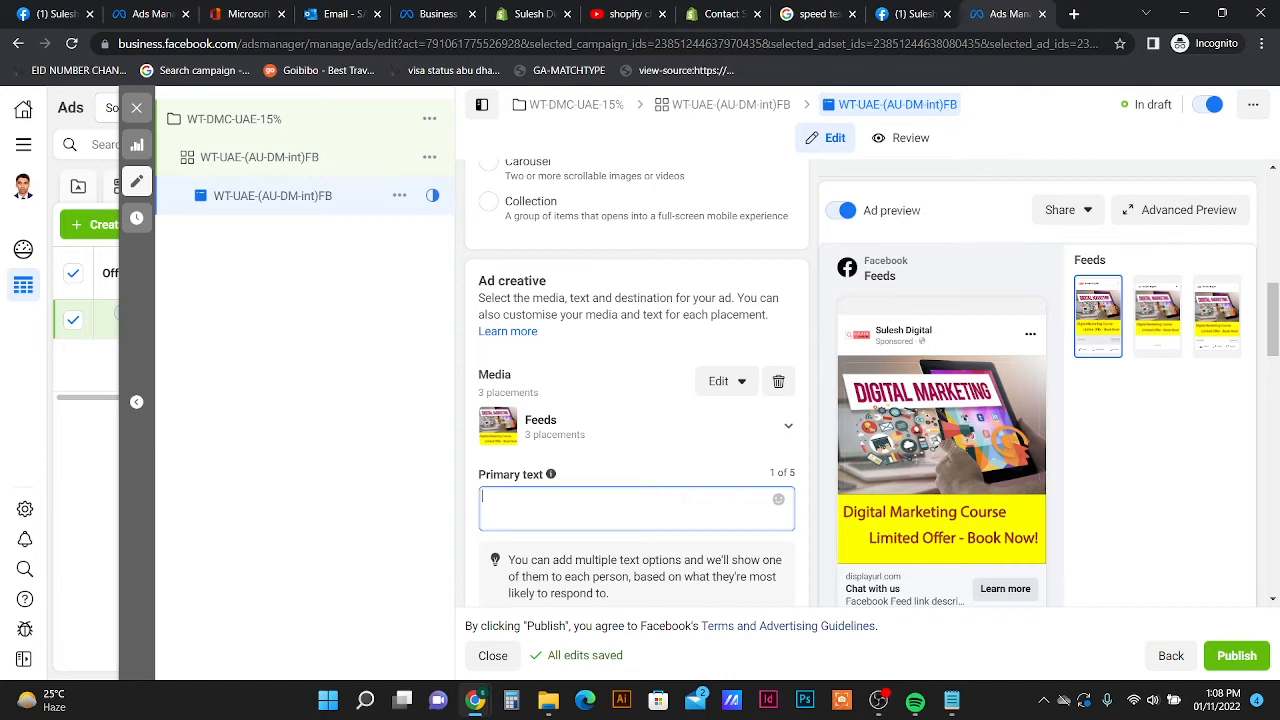
{"action": "type", "text": "d"}
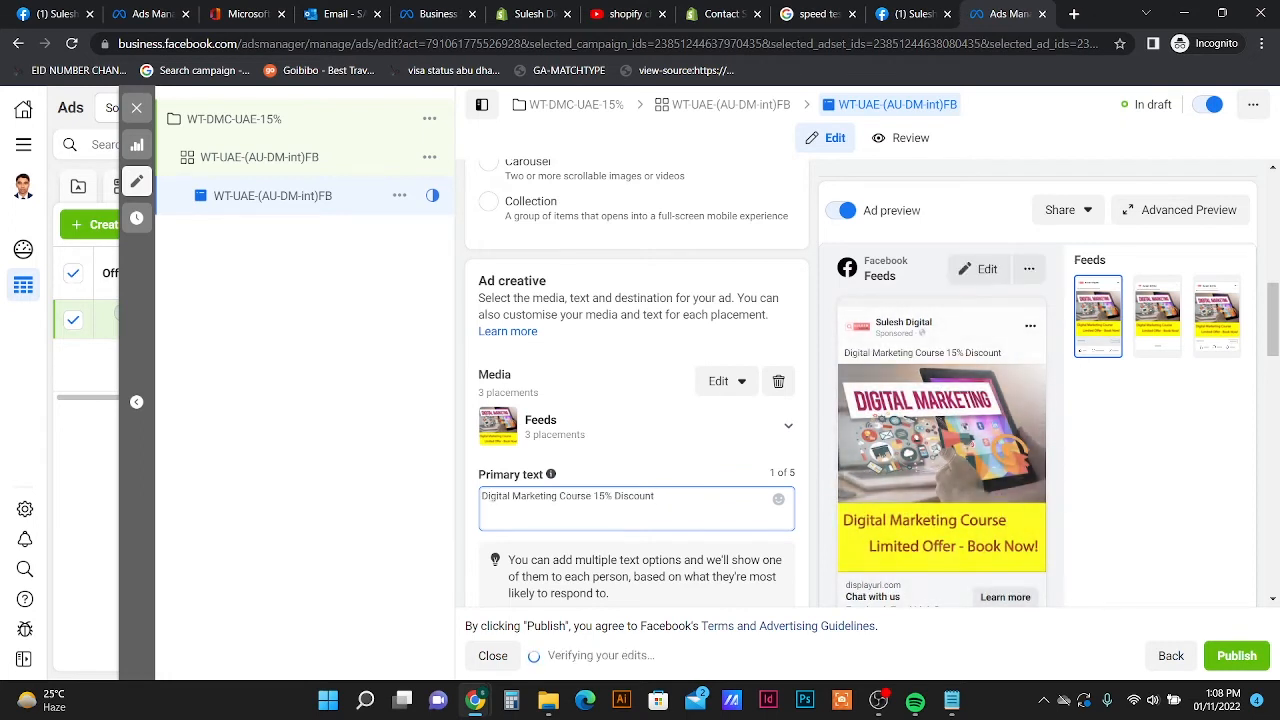
- Compare the ad's previews for Facebook Feed, Marketplace and video feeds
{"action": "scroll", "coordinate": [660, 430], "scroll_direction": "down", "scroll_amount": 1}
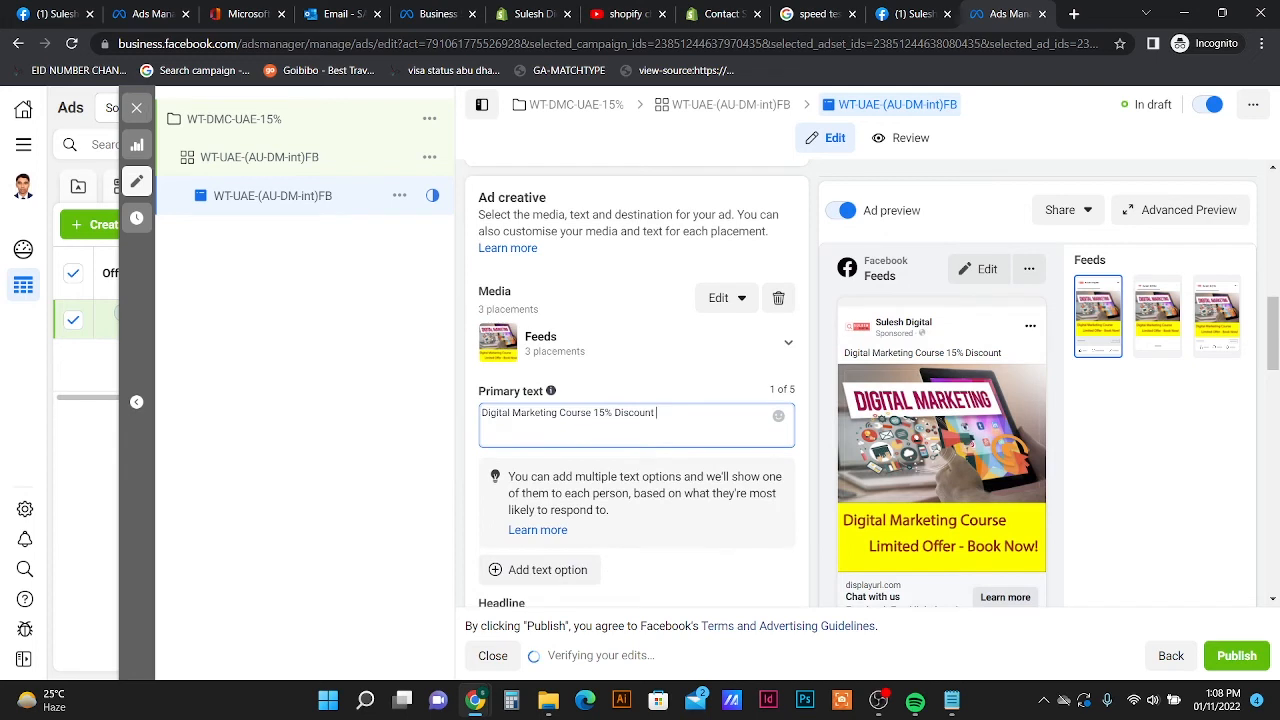
{"action": "scroll", "coordinate": [637, 400], "scroll_direction": "down", "scroll_amount": 3}
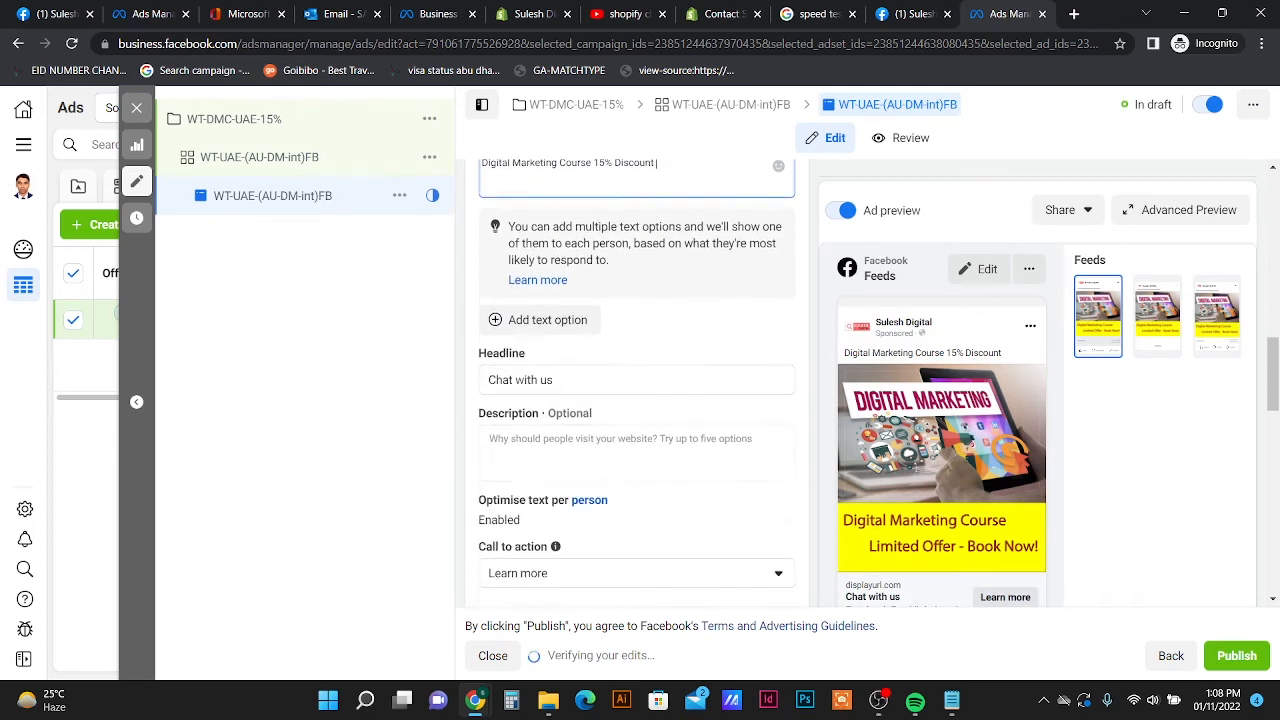
{"action": "scroll", "coordinate": [637, 400], "scroll_direction": "up", "scroll_amount": 2}
{"action": "left_click", "coordinate": [1157, 316]}
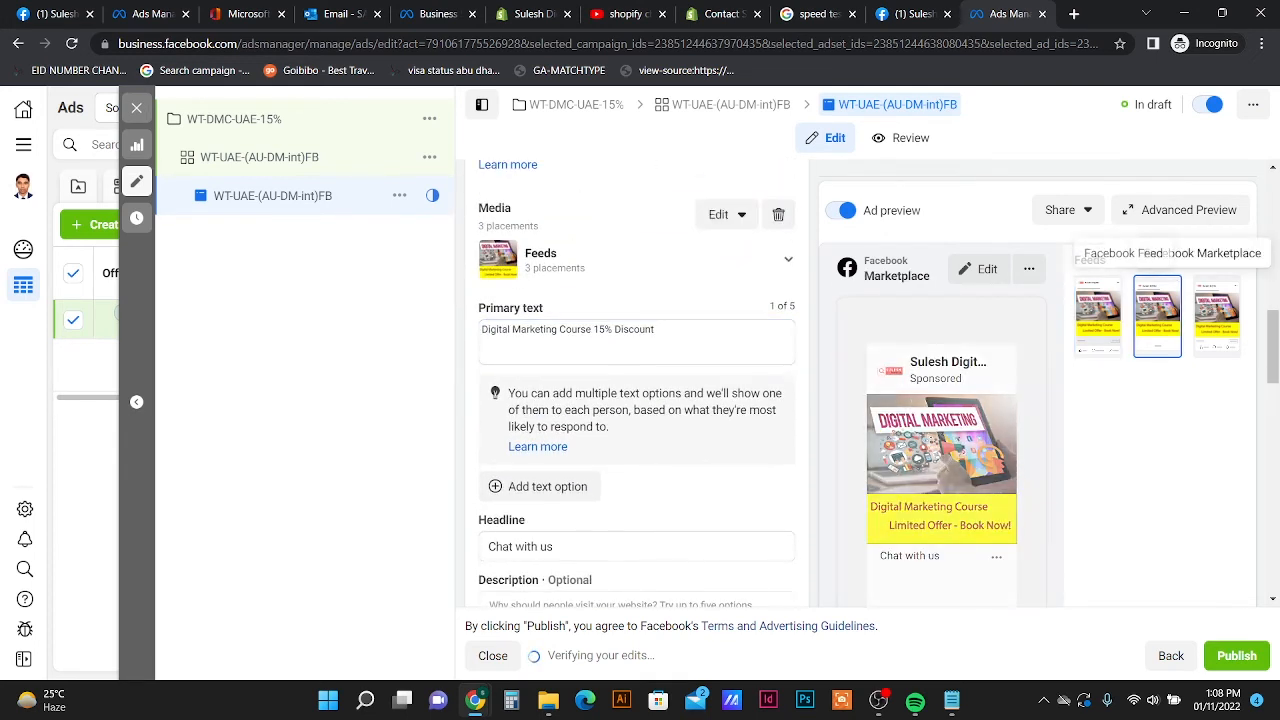
{"action": "left_click", "coordinate": [1098, 316]}
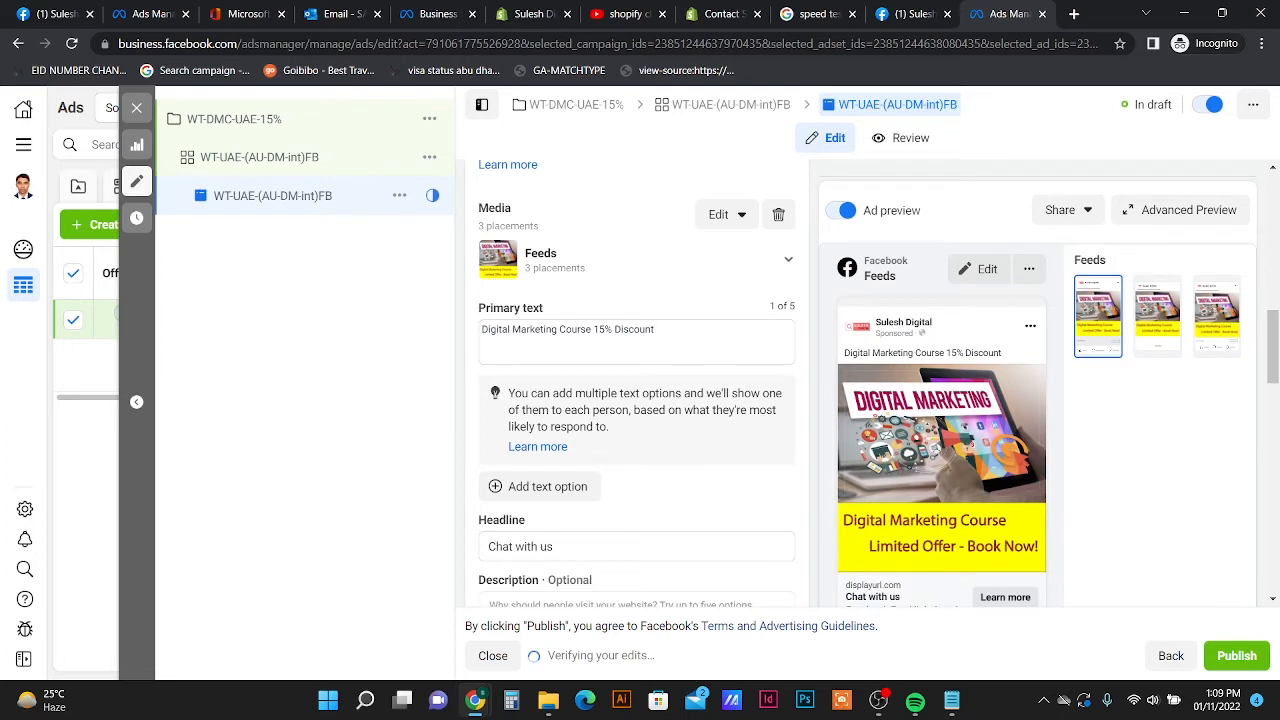
{"action": "left_click", "coordinate": [1157, 316]}
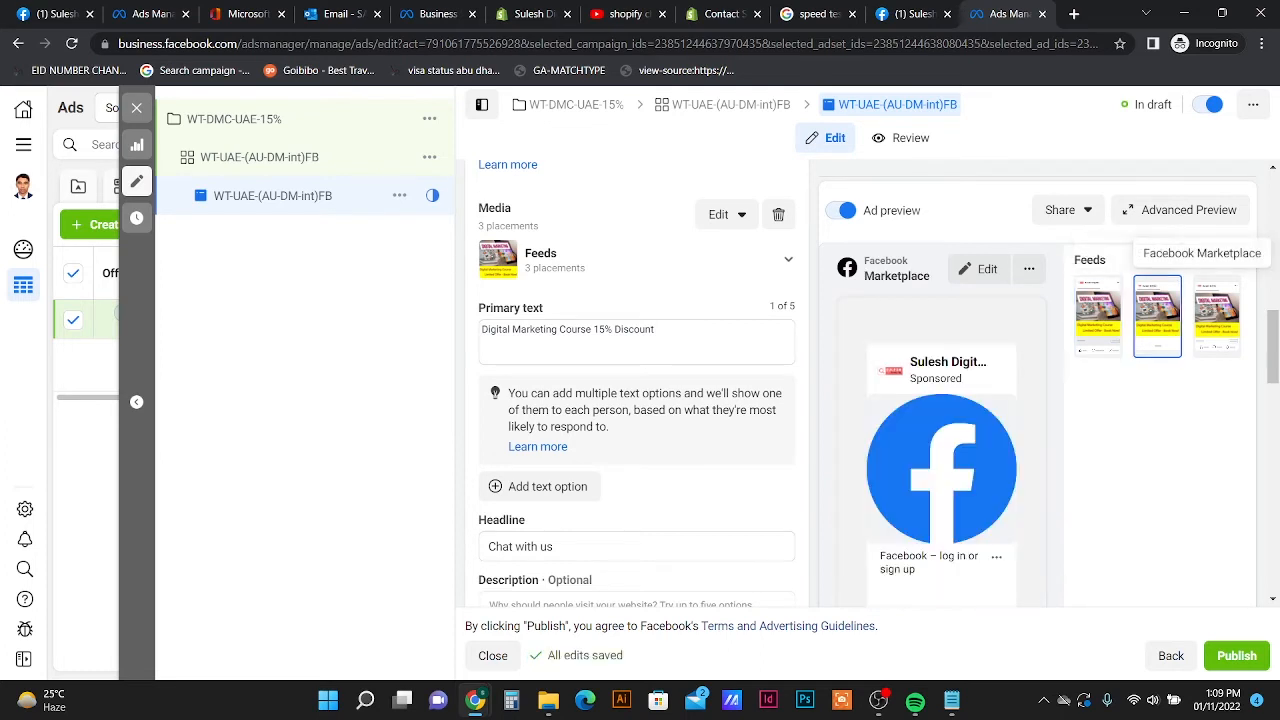
{"action": "left_click", "coordinate": [1216, 316]}
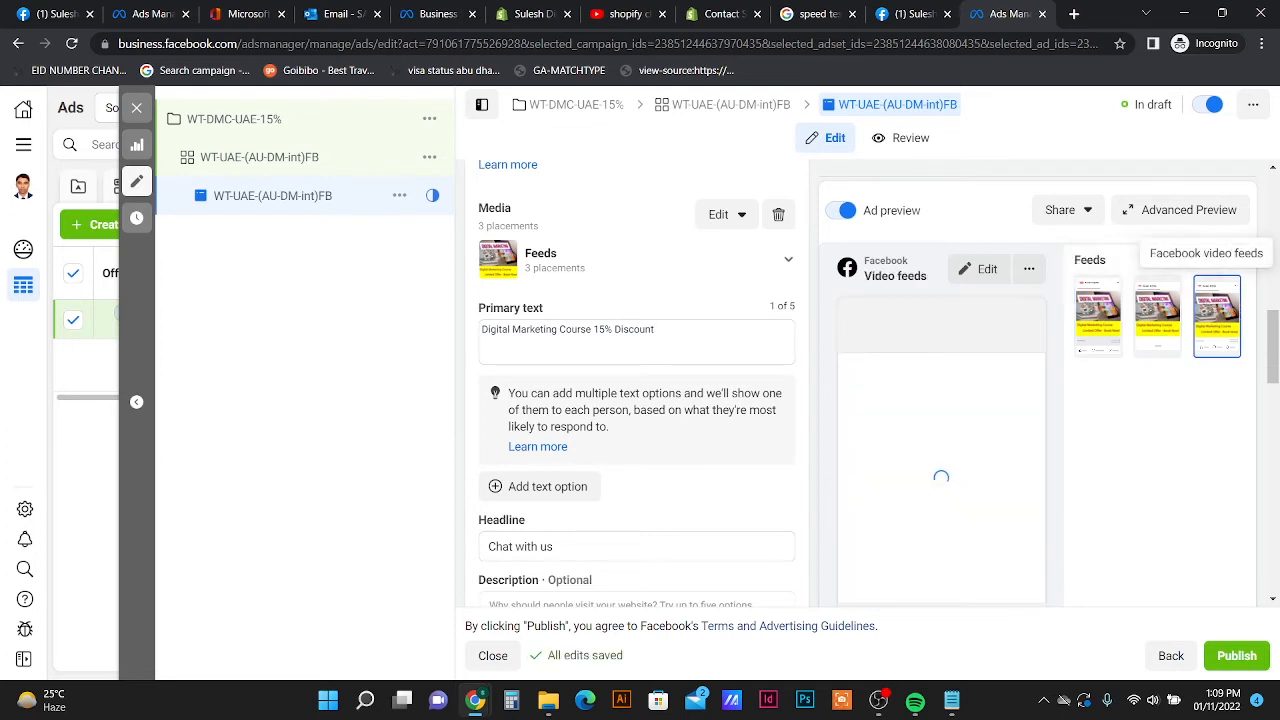
{"action": "left_click", "coordinate": [1098, 316]}
{"action": "left_click", "coordinate": [1157, 316]}
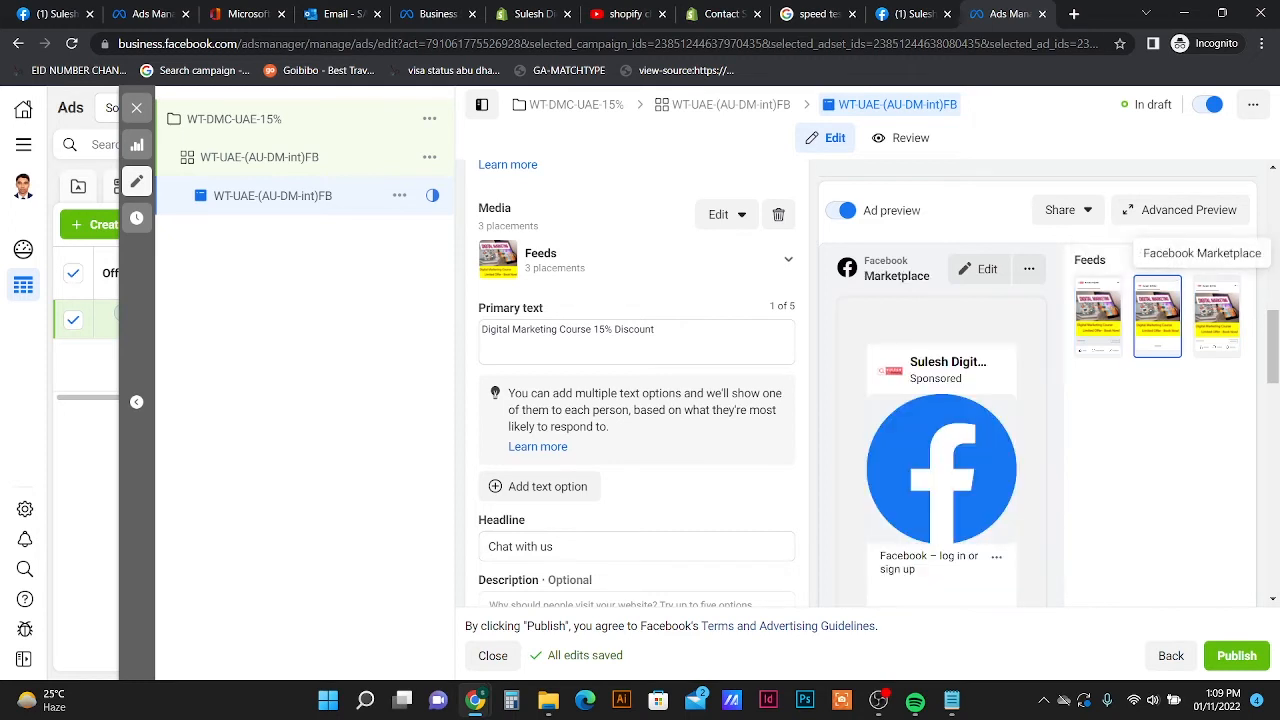
- Choose Learn more as the ad's call to action
{"action": "scroll", "coordinate": [636, 400], "scroll_direction": "down", "scroll_amount": 2}
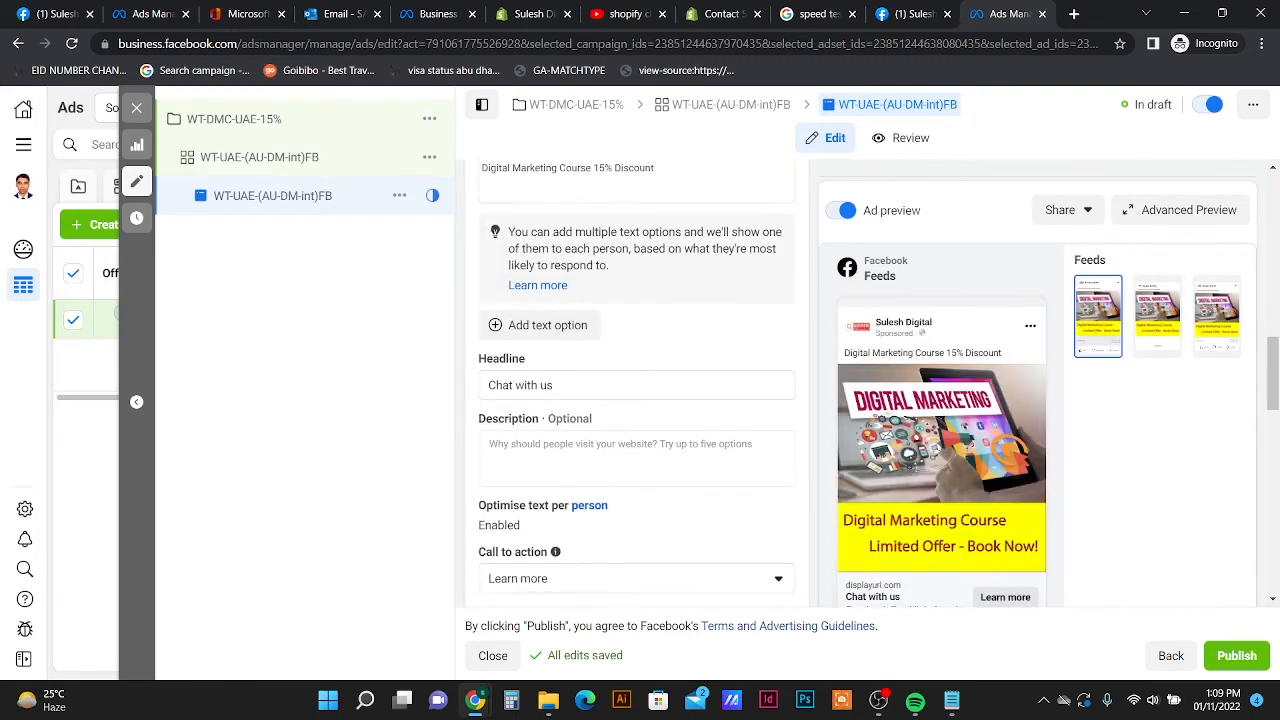
{"action": "scroll", "coordinate": [636, 400], "scroll_direction": "down", "scroll_amount": 1}
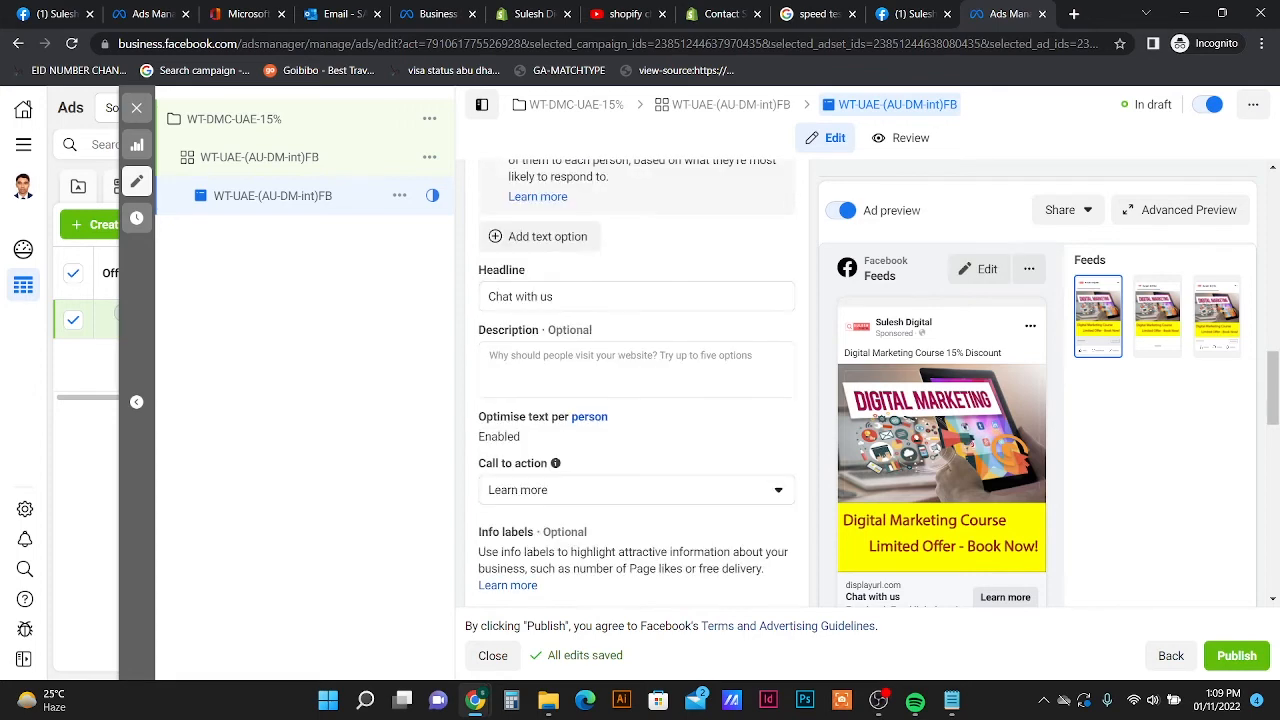
{"action": "scroll", "coordinate": [636, 400], "scroll_direction": "down", "scroll_amount": 2}
{"action": "scroll", "coordinate": [636, 400], "scroll_direction": "up", "scroll_amount": 3}
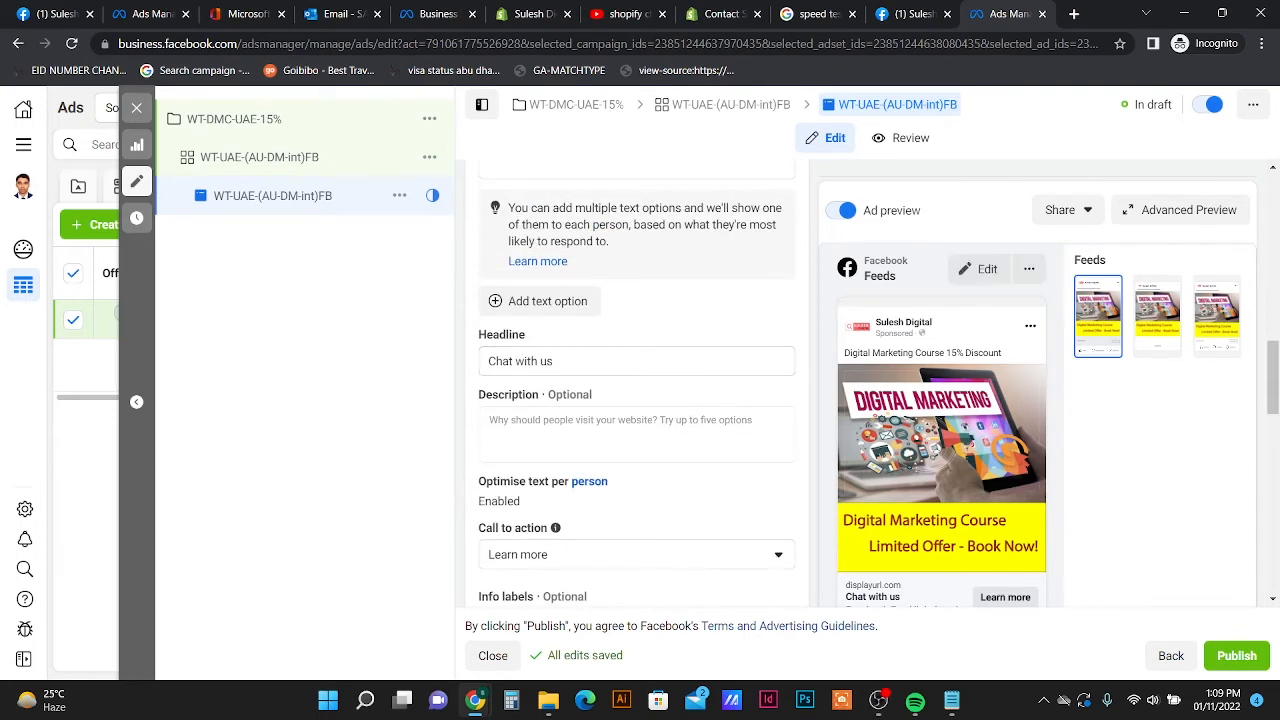
{"action": "scroll", "coordinate": [636, 400], "scroll_direction": "down", "scroll_amount": 1}
{"action": "left_click", "coordinate": [636, 471]}
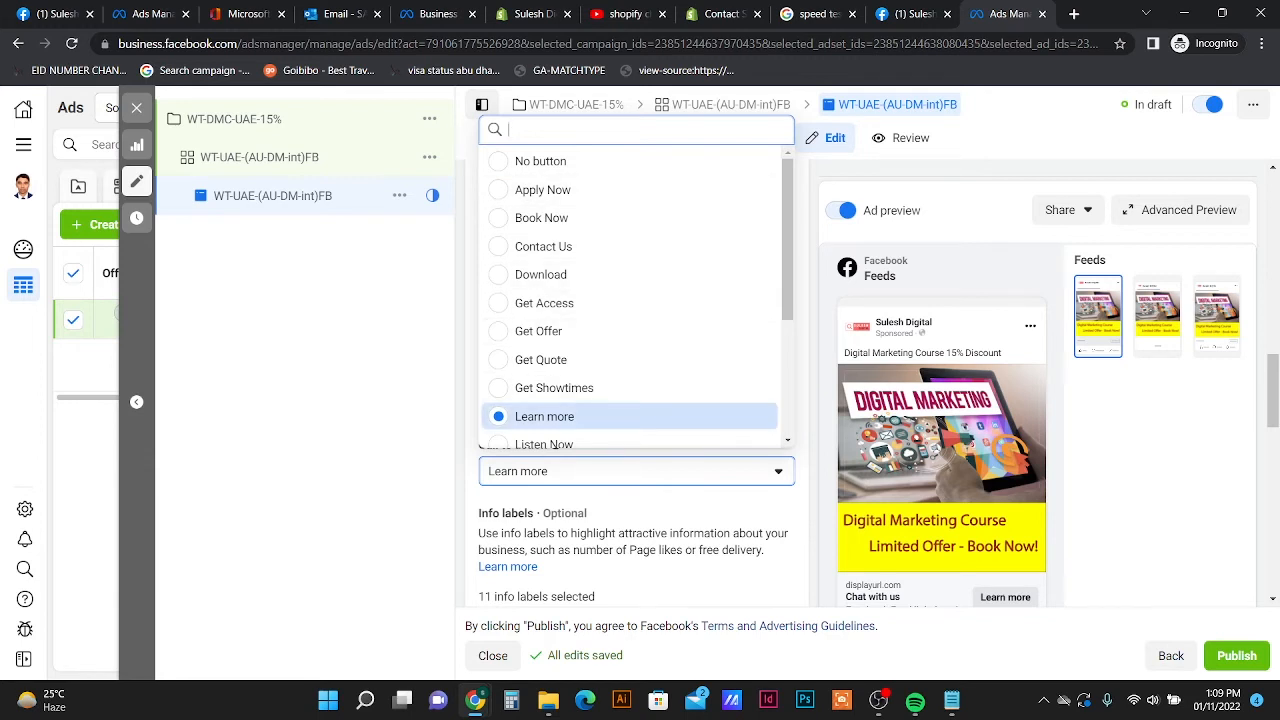
{"action": "left_click", "coordinate": [544, 416]}
{"action": "scroll", "coordinate": [636, 400], "scroll_direction": "down", "scroll_amount": 1}
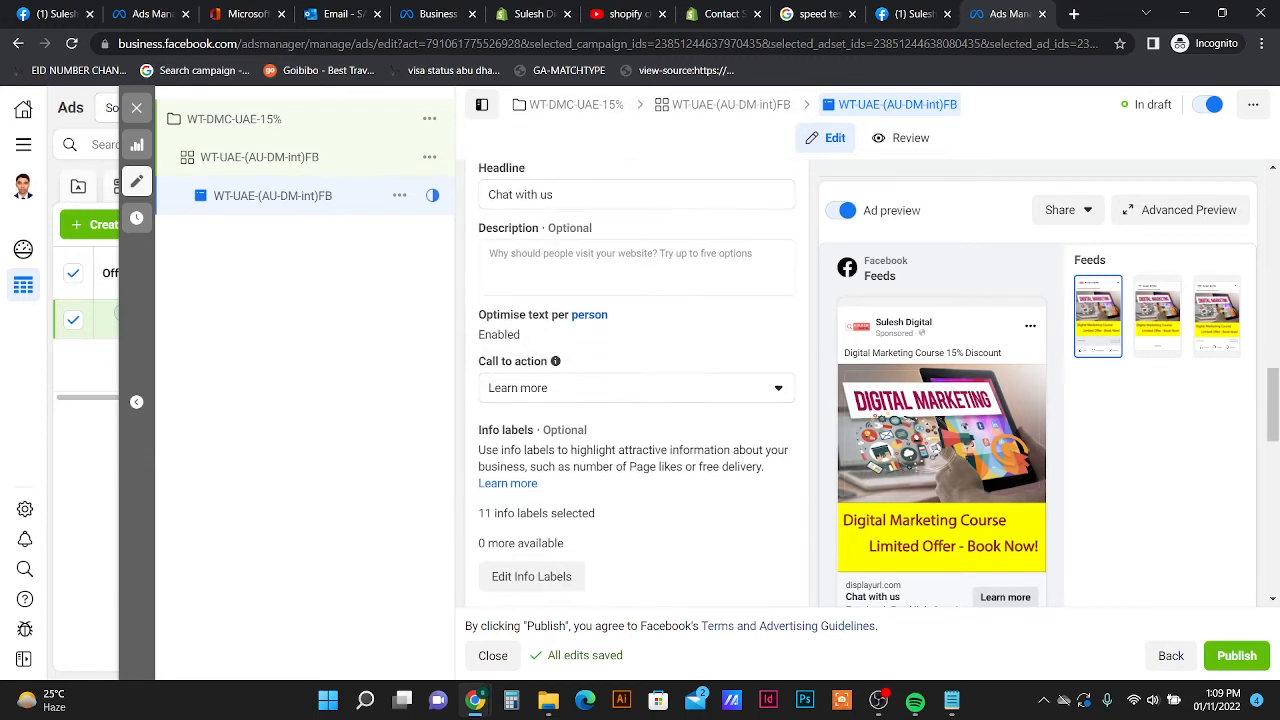
{"action": "scroll", "coordinate": [636, 400], "scroll_direction": "down", "scroll_amount": 3}
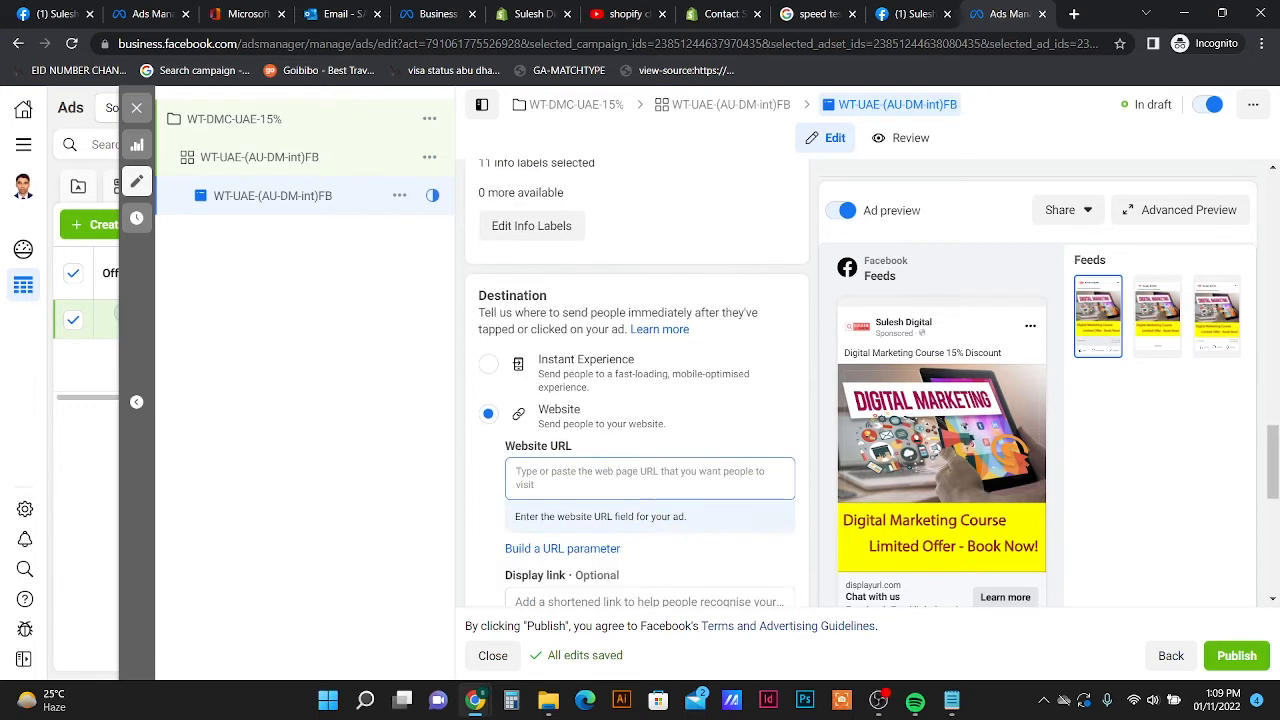
{"action": "left_click", "coordinate": [638, 412]}
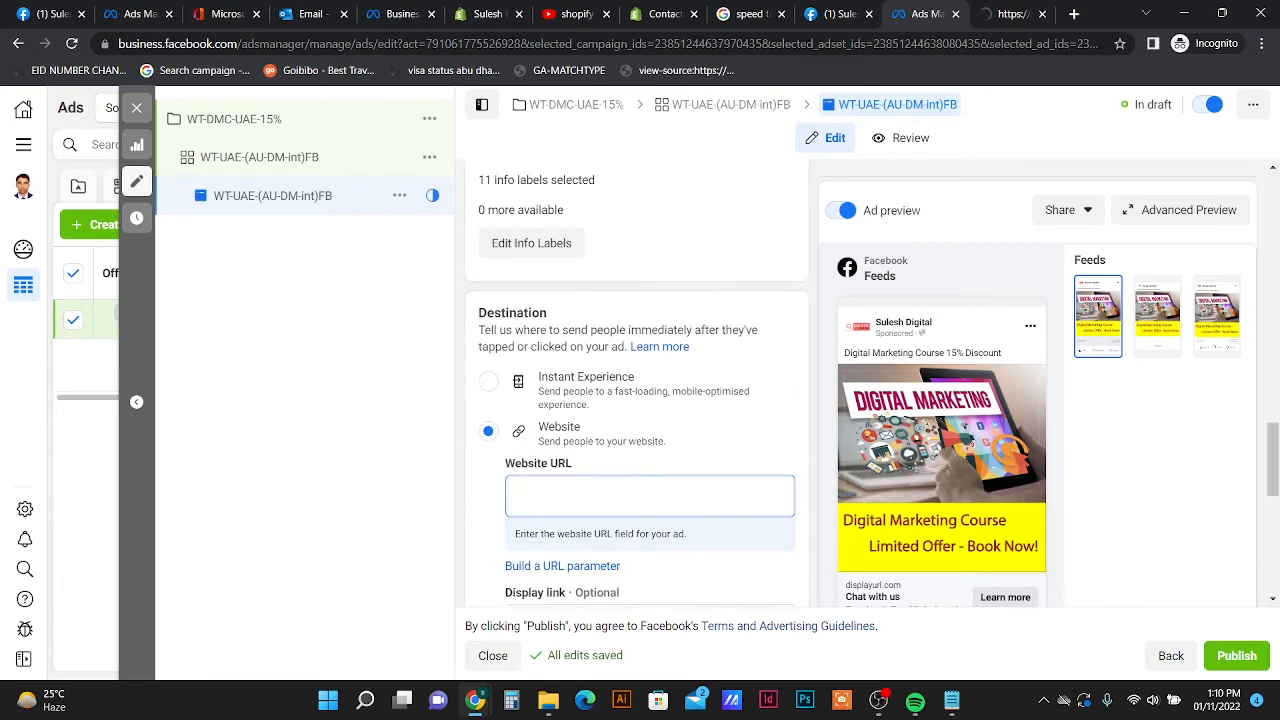
{"action": "type", "text": "http://suleshdigital.com/"}
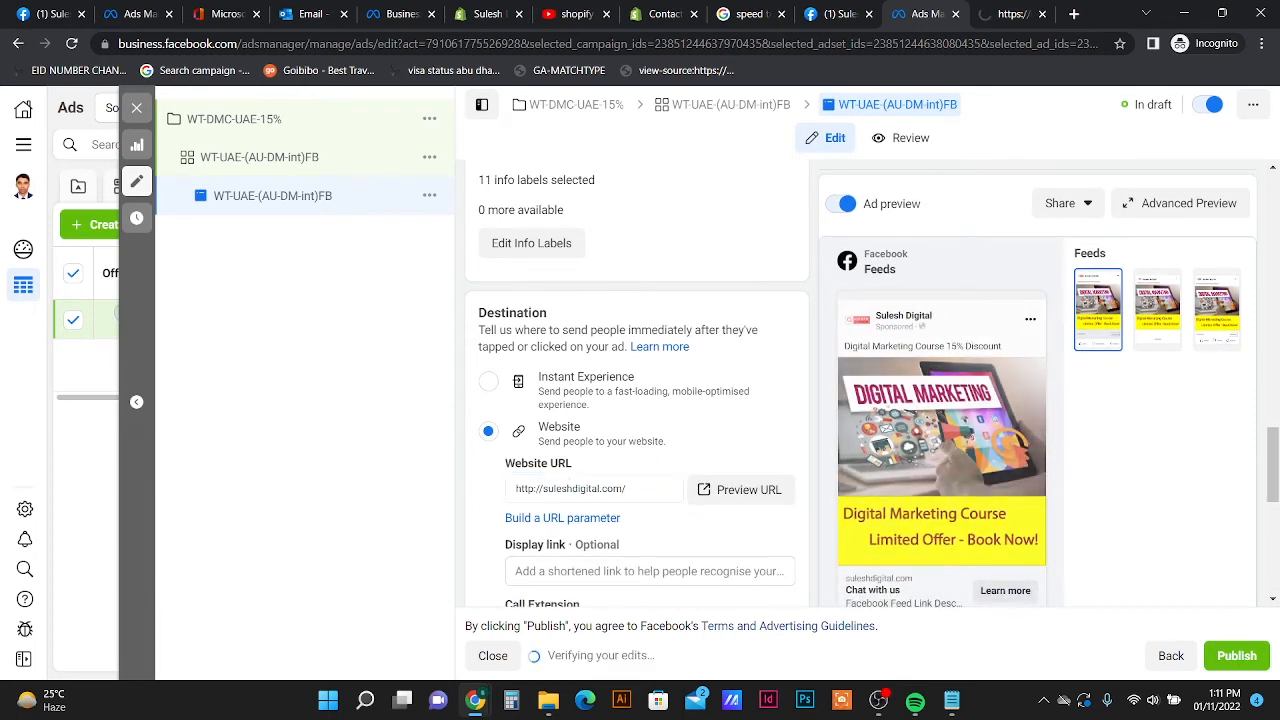
- Change the ad's headline to "Visit Website"
{"action": "scroll", "coordinate": [636, 400], "scroll_direction": "down", "scroll_amount": 2}
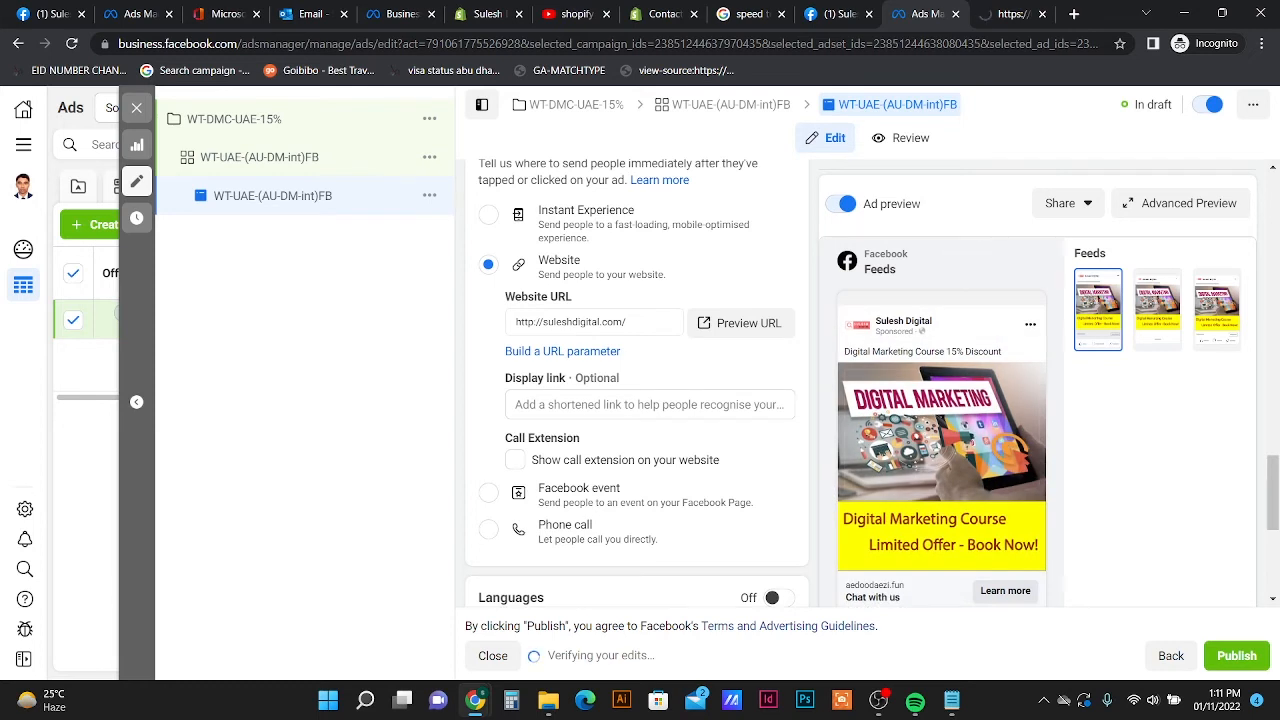
{"action": "scroll", "coordinate": [636, 400], "scroll_direction": "up", "scroll_amount": 5}
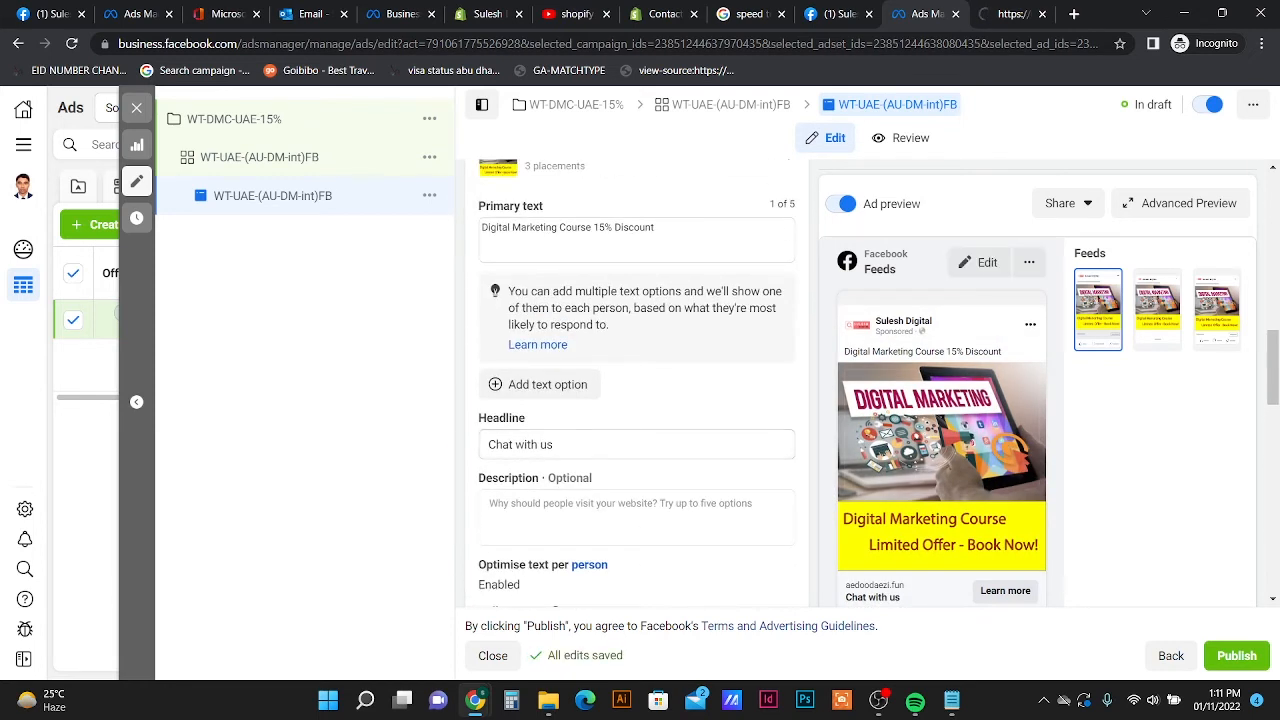
{"action": "triple_click", "coordinate": [520, 444]}
{"action": "type", "text": "V"}
- Review and publish the ad, and return to a refreshed campaigns list
{"action": "scroll", "coordinate": [636, 400], "scroll_direction": "up", "scroll_amount": 4}
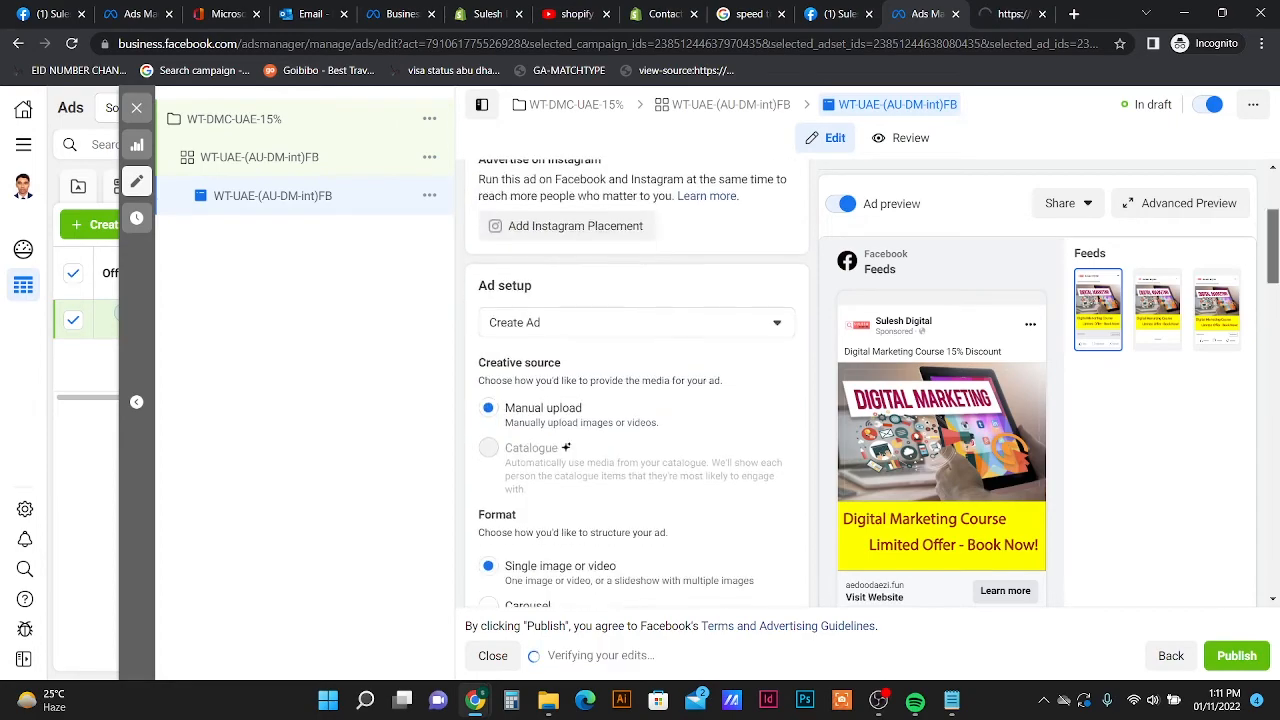
{"action": "scroll", "coordinate": [636, 400], "scroll_direction": "up", "scroll_amount": 3}
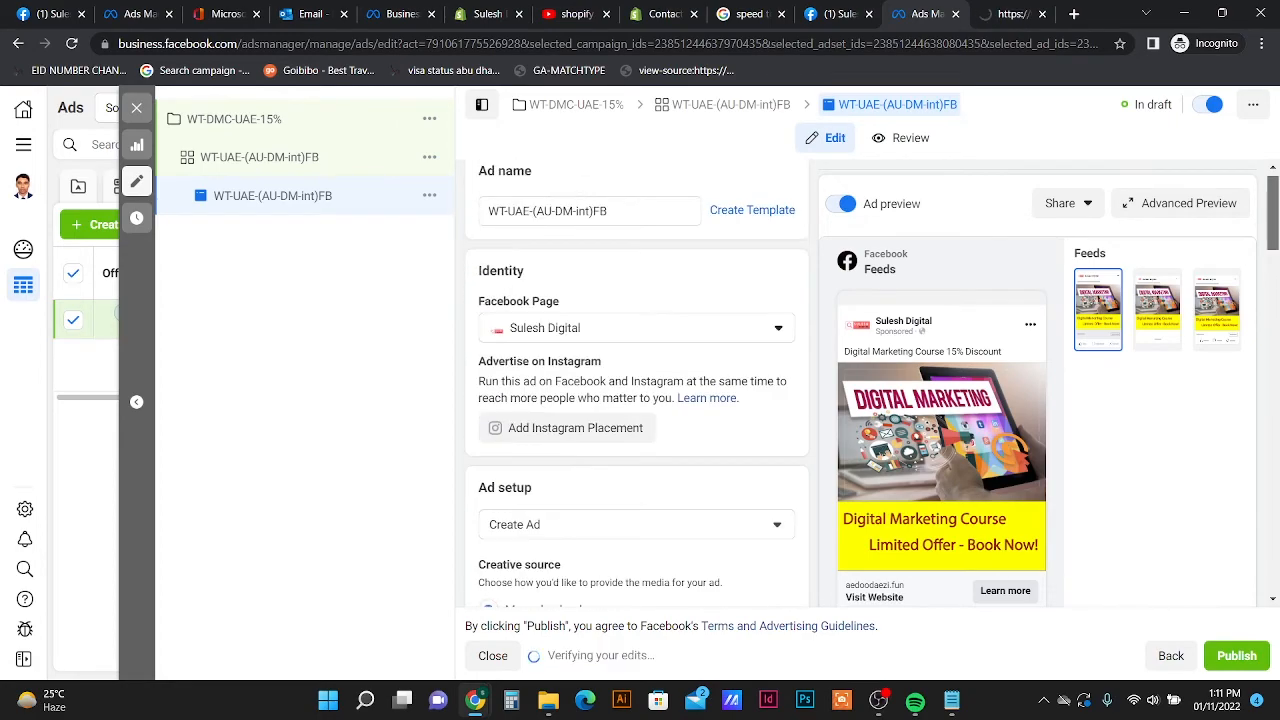
{"action": "scroll", "coordinate": [636, 400], "scroll_direction": "down", "scroll_amount": 10}
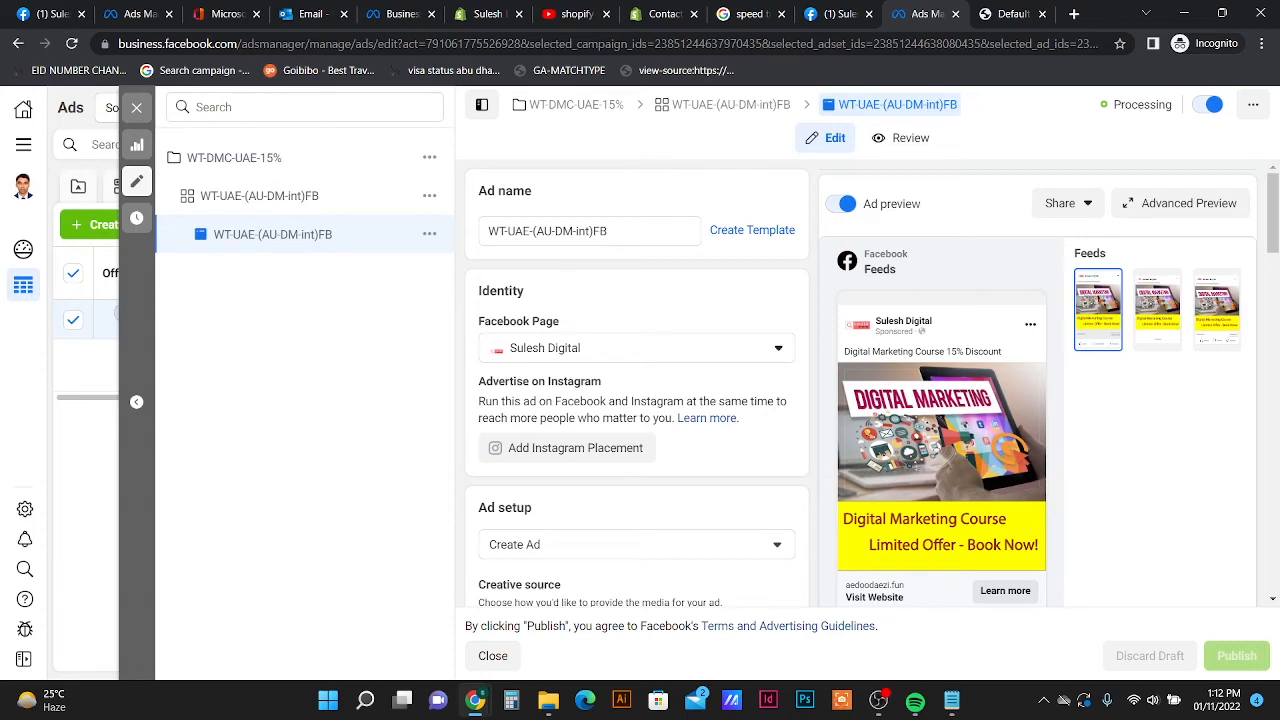
{"action": "left_click", "coordinate": [136, 107]}
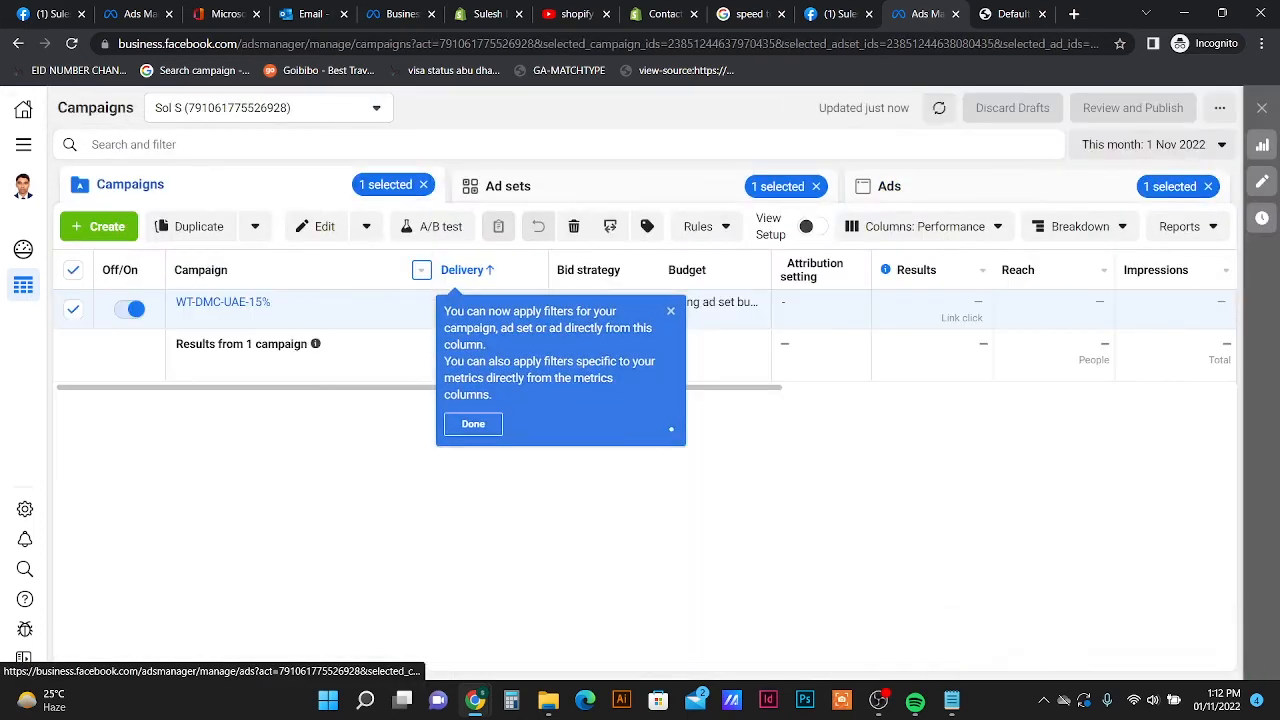
{"action": "left_click", "coordinate": [72, 44]}
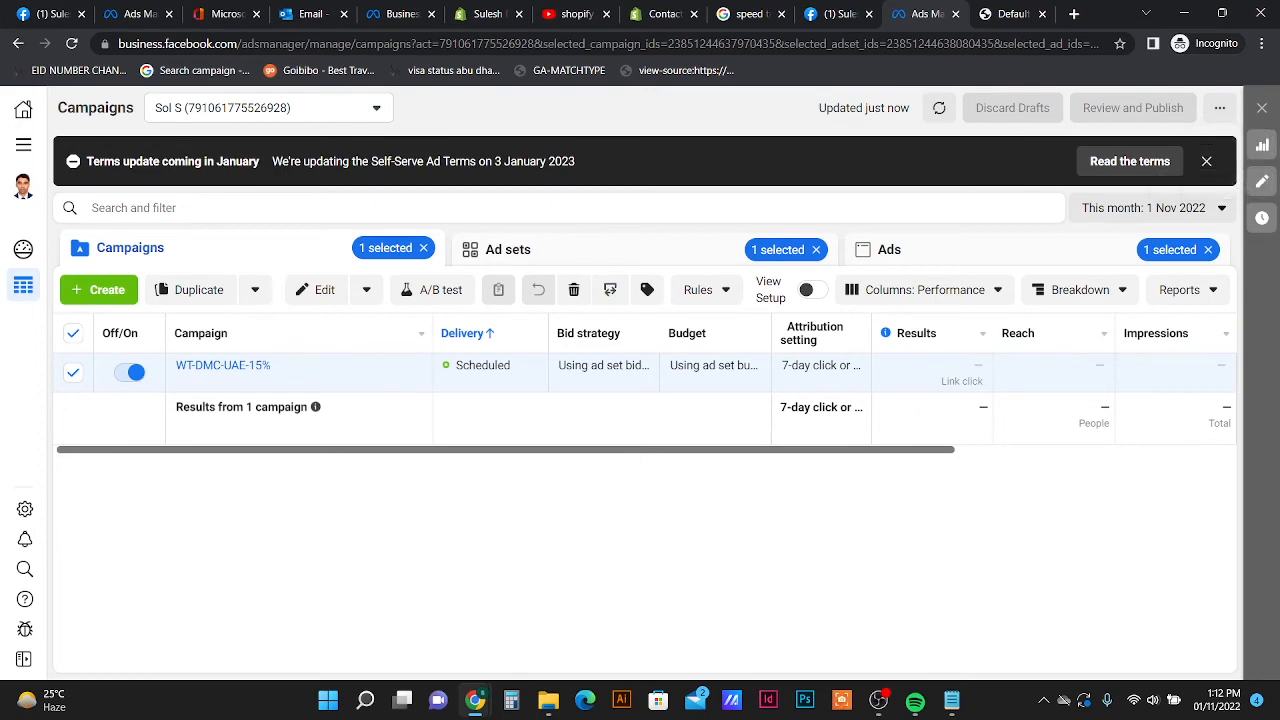
- Dismiss the terms update notice and look over the published campaign's ad set and its selected ad
{"action": "left_click", "coordinate": [1206, 161]}
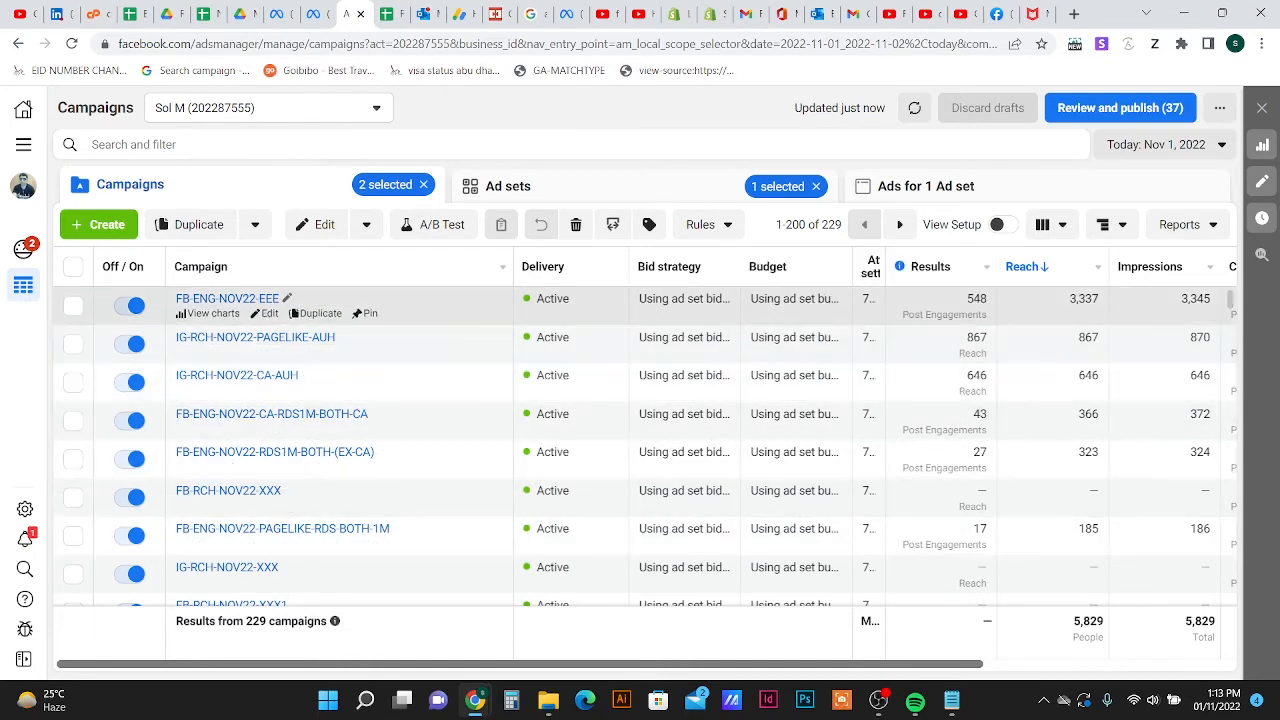
{"action": "key", "text": "alt+Tab"}
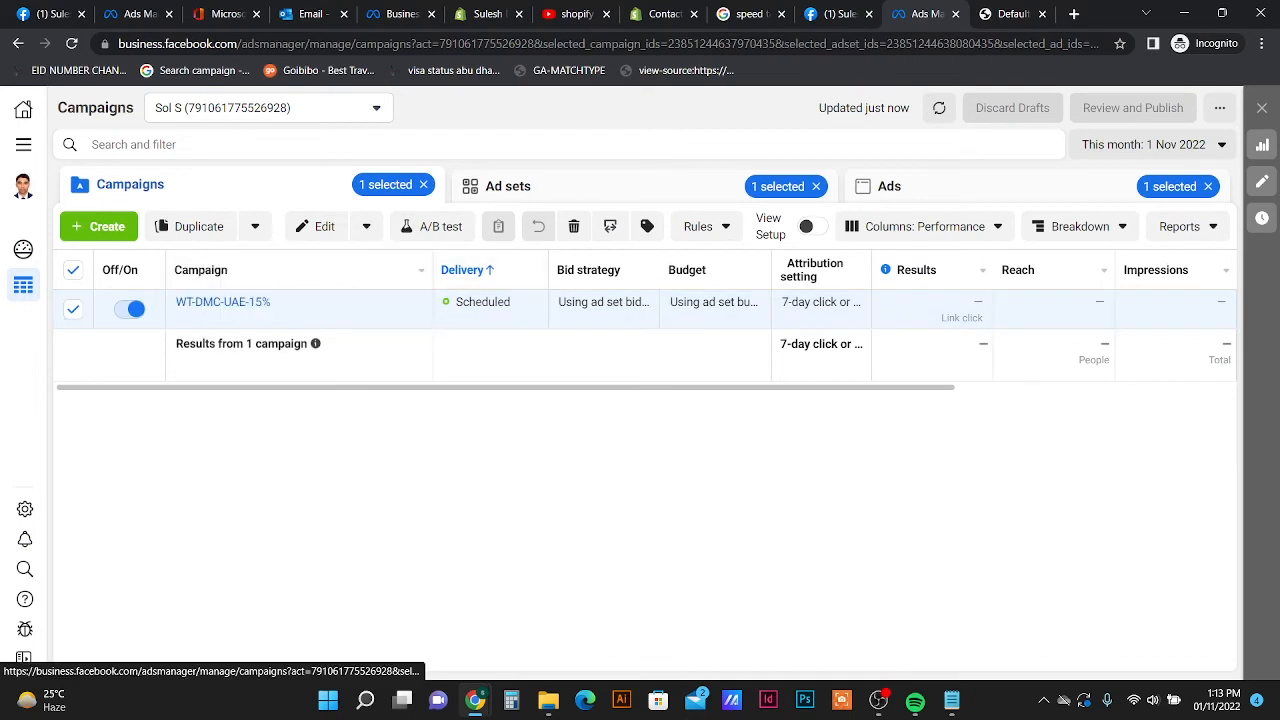
{"action": "left_click", "coordinate": [510, 186]}
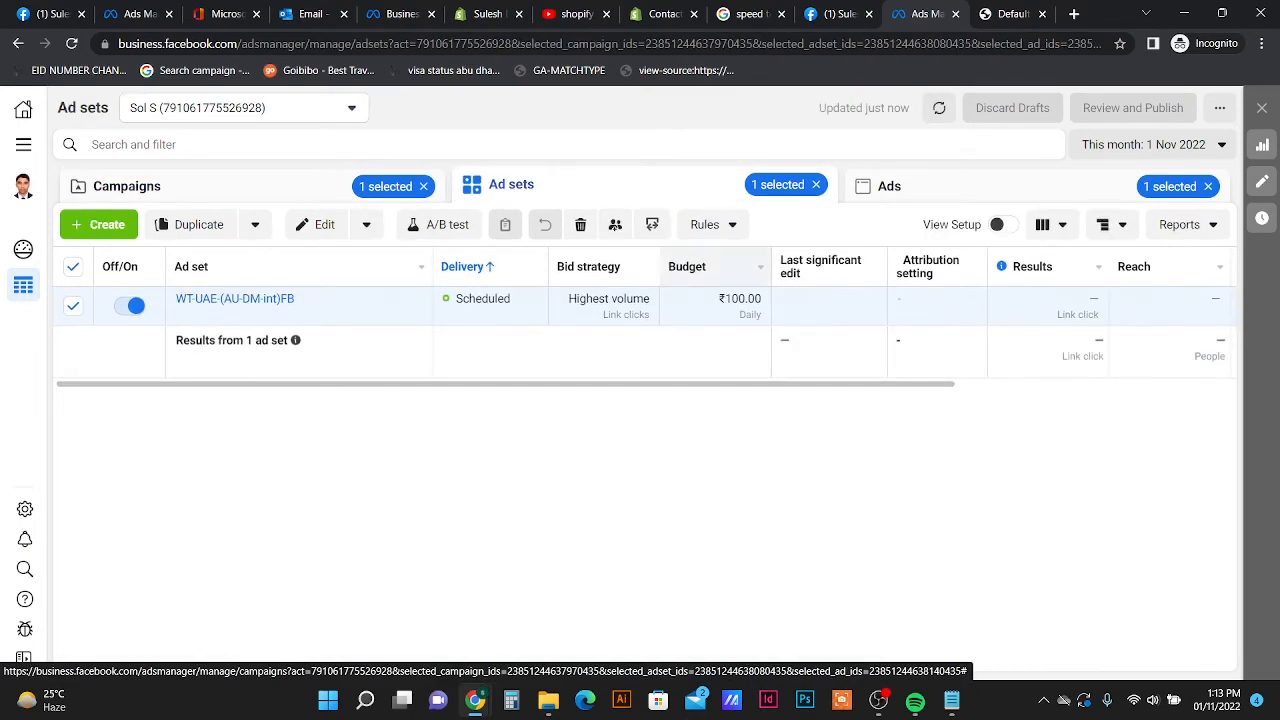
{"action": "left_click", "coordinate": [889, 186]}
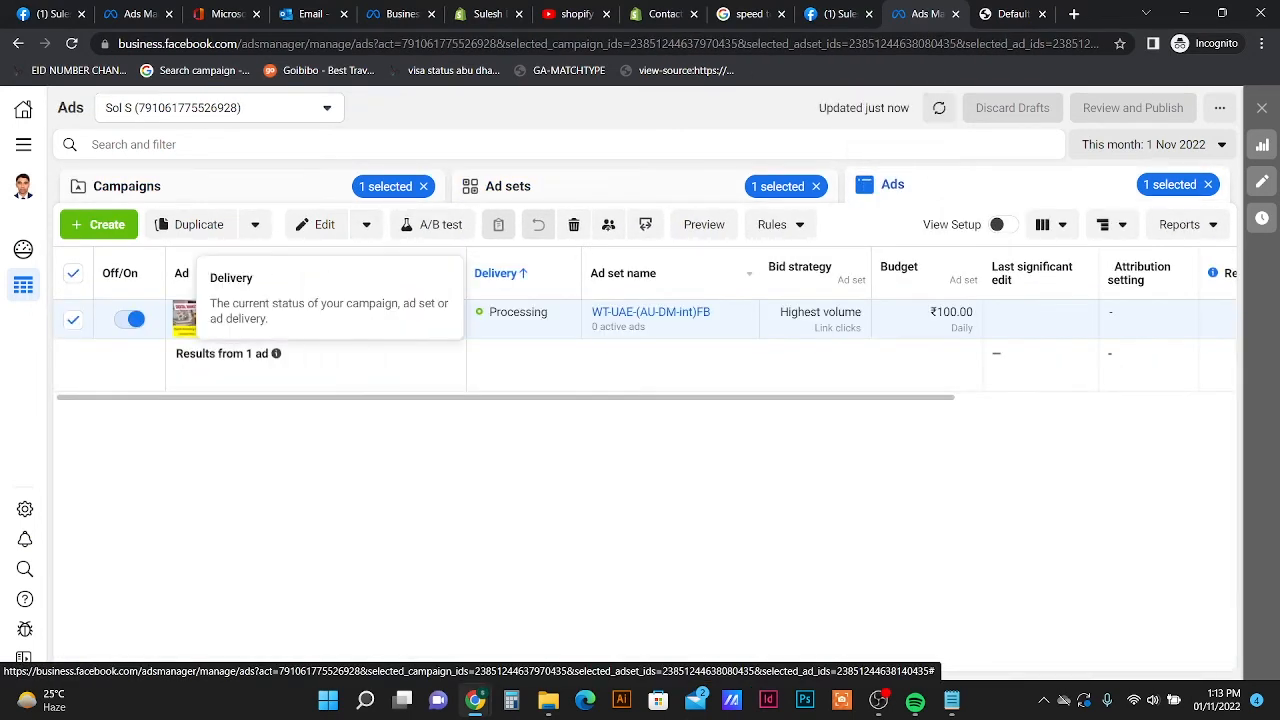
{"action": "left_click", "coordinate": [73, 320]}
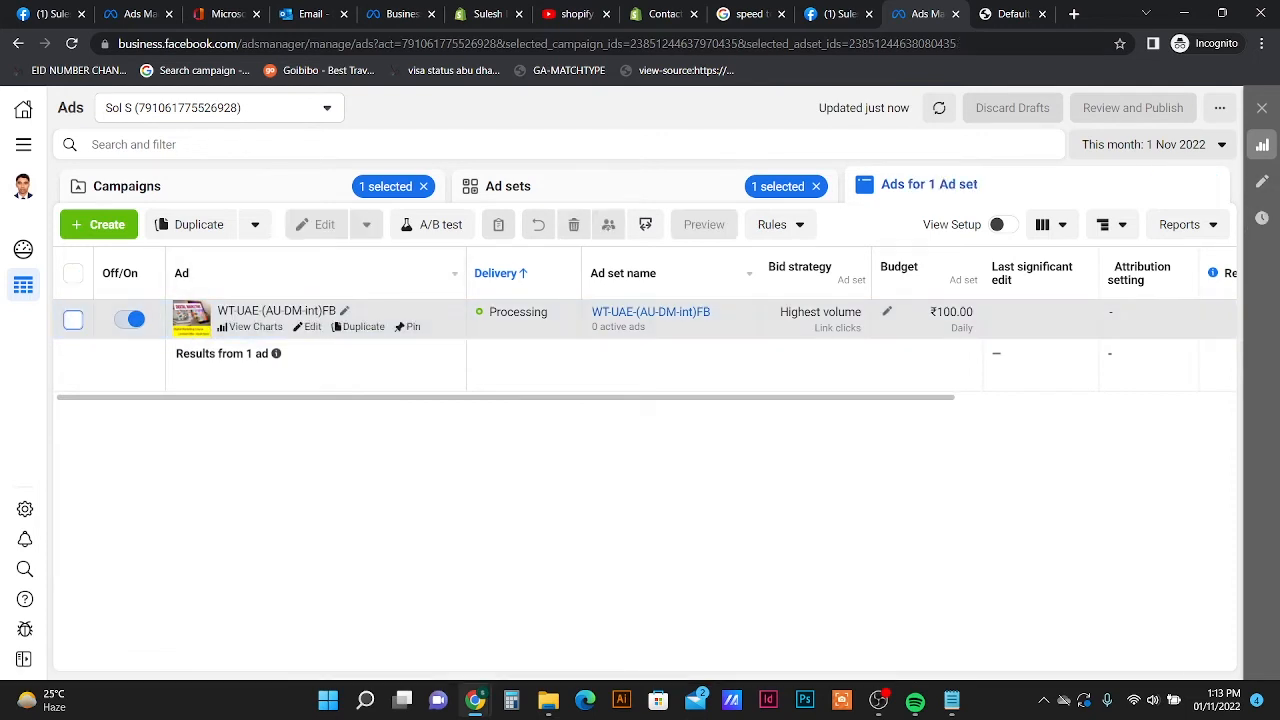
{"action": "left_click", "coordinate": [73, 320]}
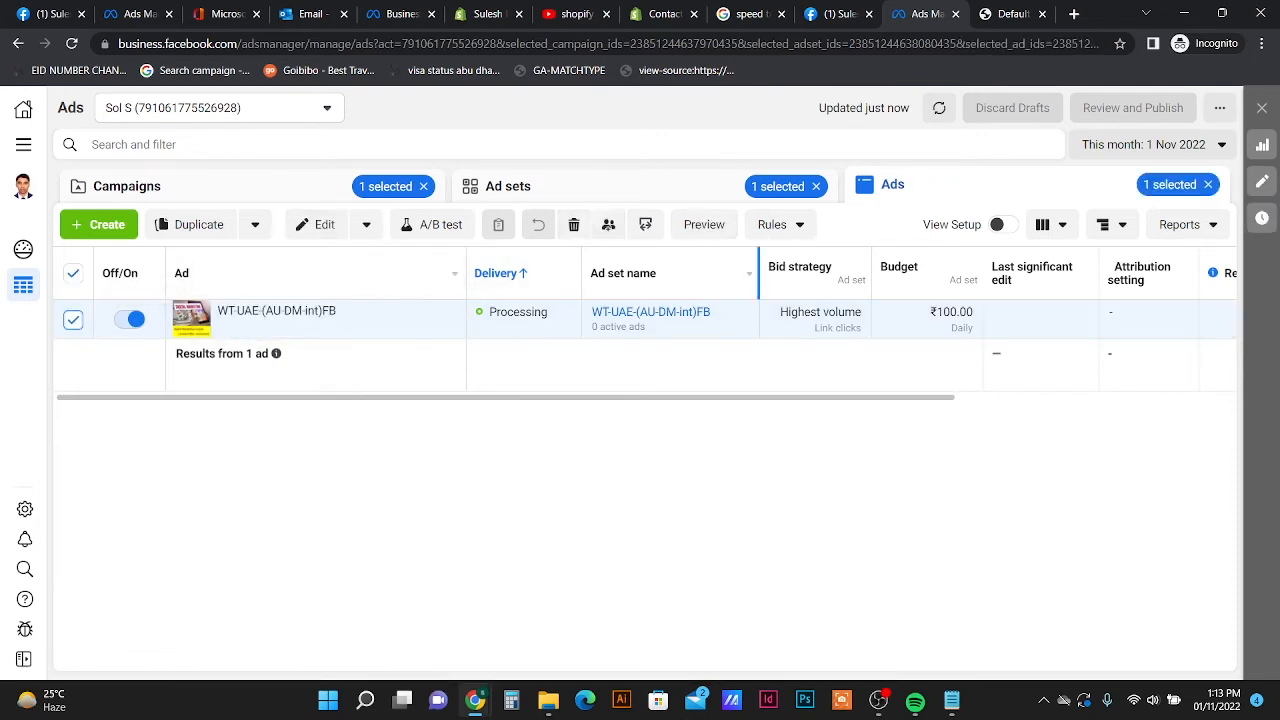
- Preview the selected ad in the Facebook video feeds, Facebook Marketplace and Facebook Feeds placements
{"action": "left_click", "coordinate": [704, 224]}
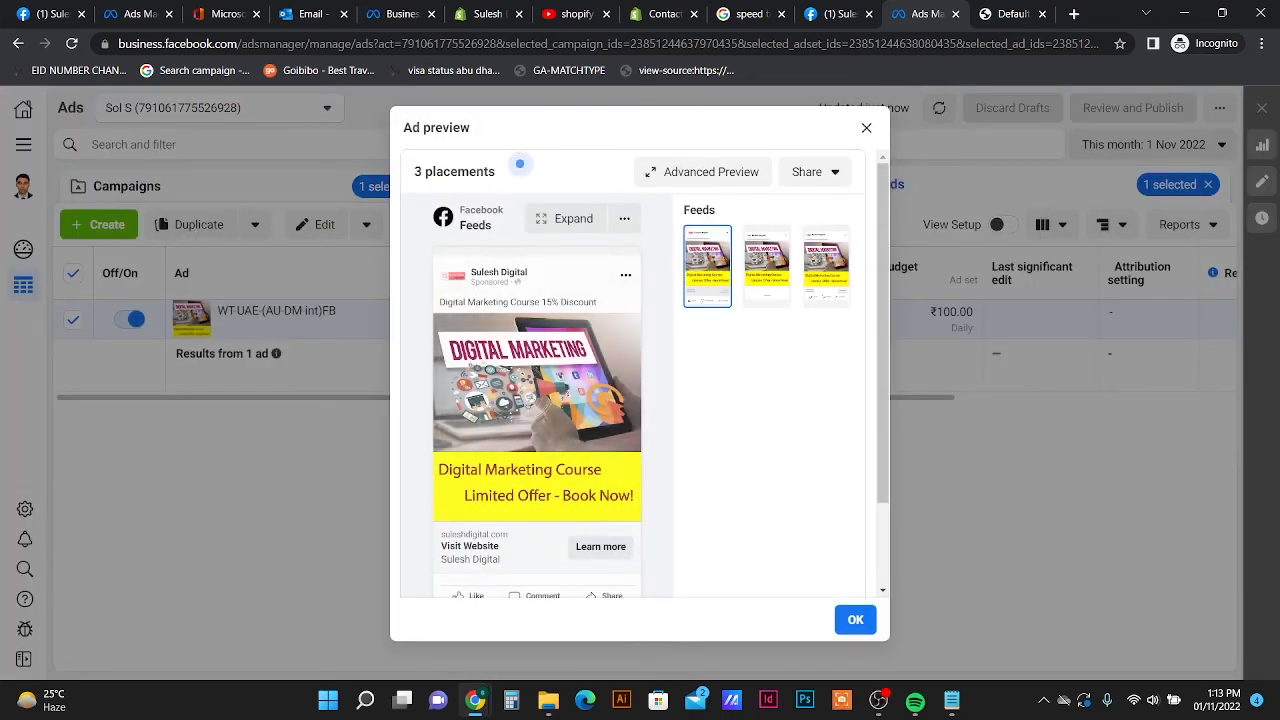
{"action": "left_click", "coordinate": [827, 267]}
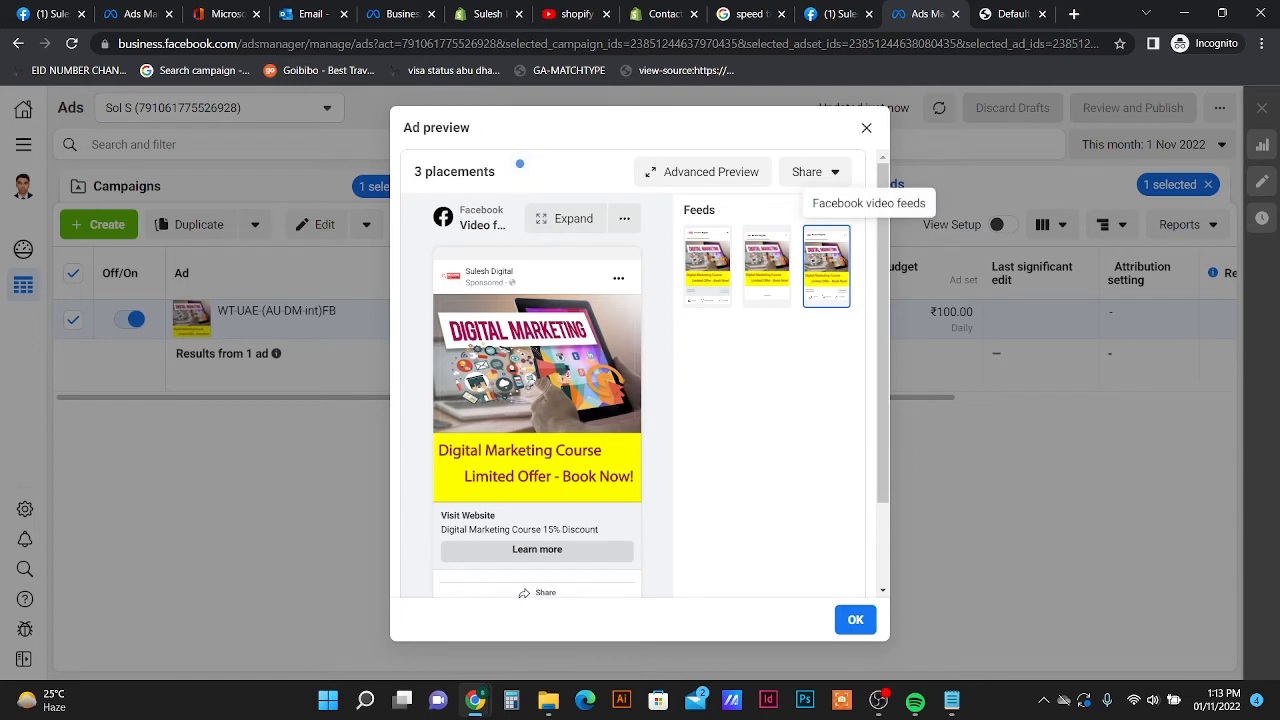
{"action": "left_click", "coordinate": [767, 267]}
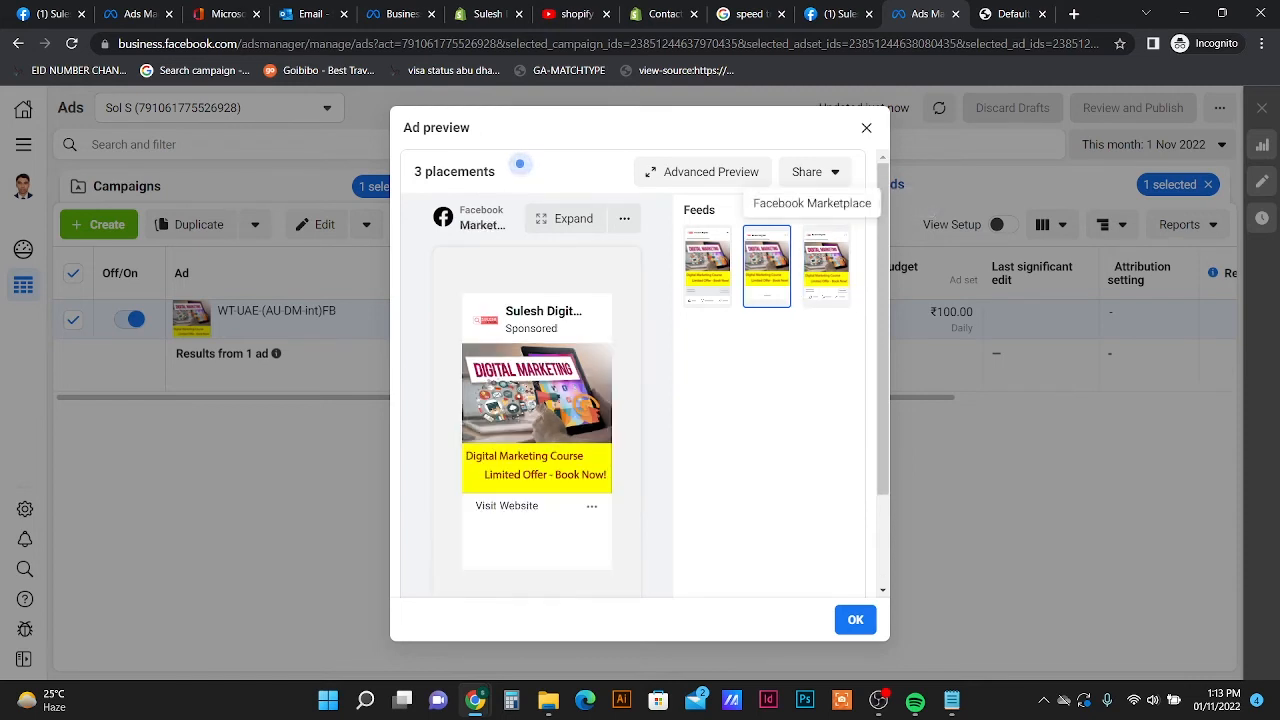
{"action": "left_click", "coordinate": [707, 267]}
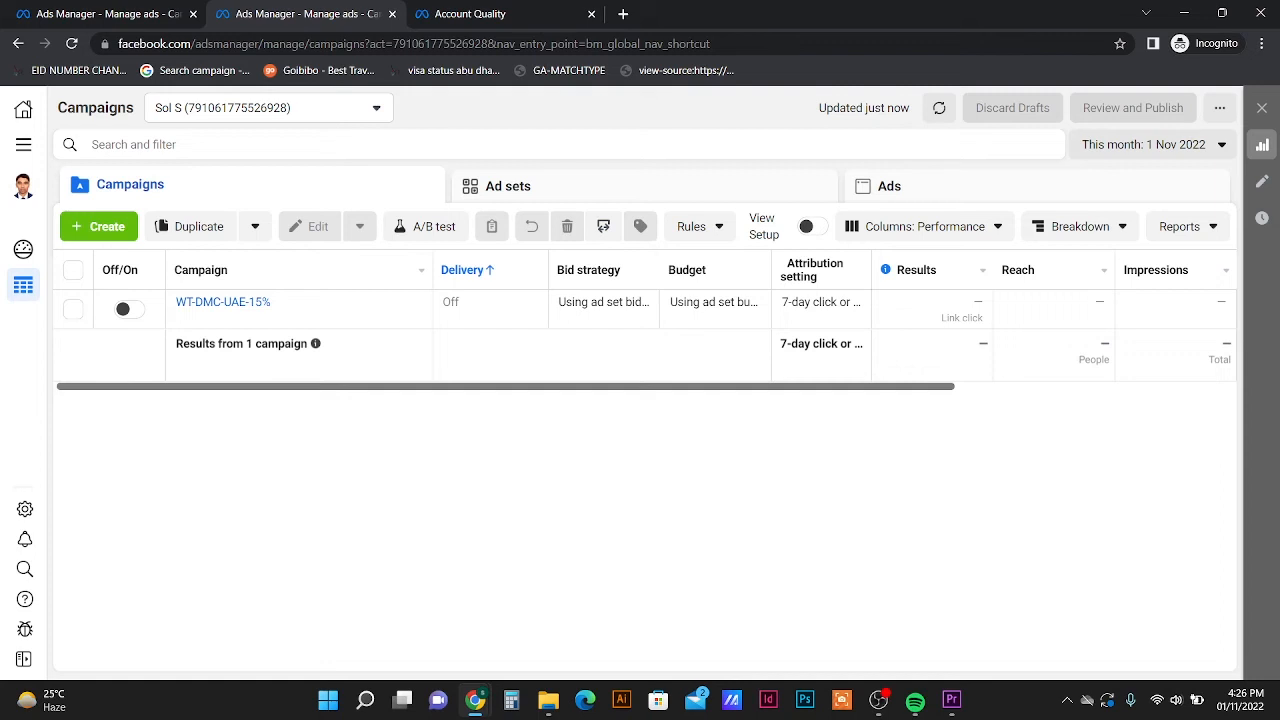
- Copy the ad set WT-UAE-(AU-DM-int)FB and paste it as a new ad set in the same campaign
{"action": "left_click", "coordinate": [508, 186]}
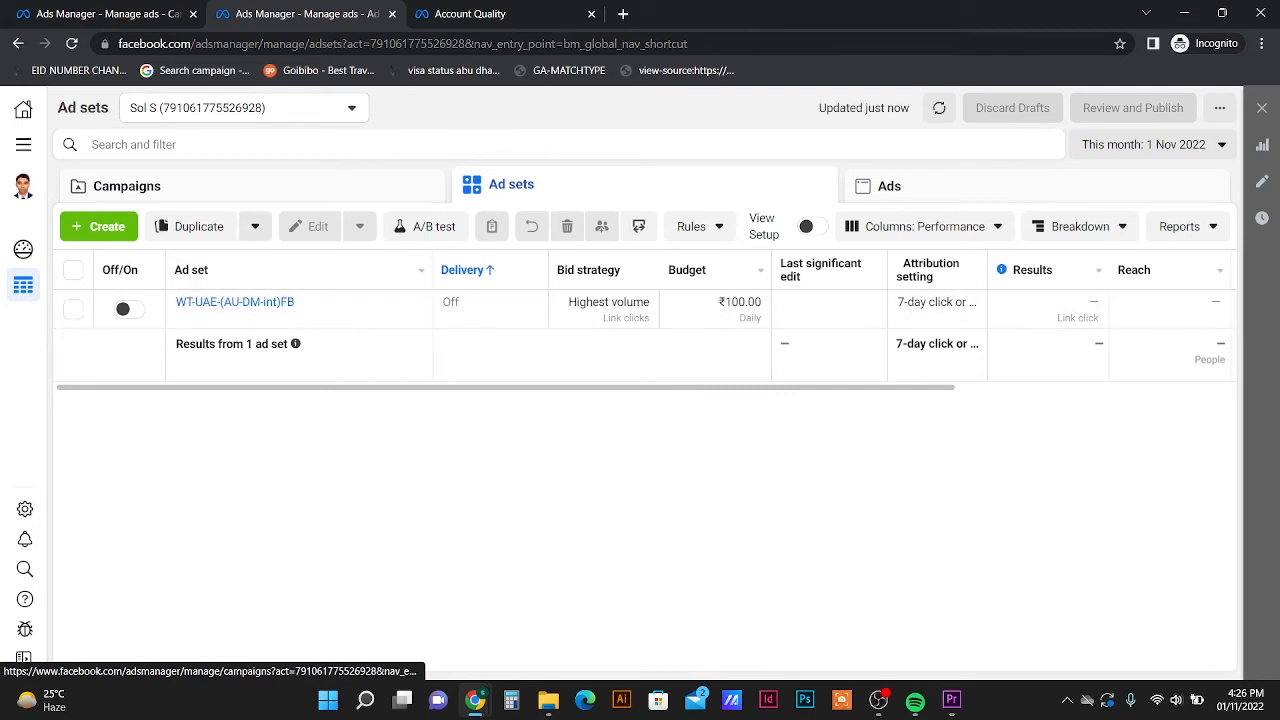
{"action": "left_click", "coordinate": [127, 186]}
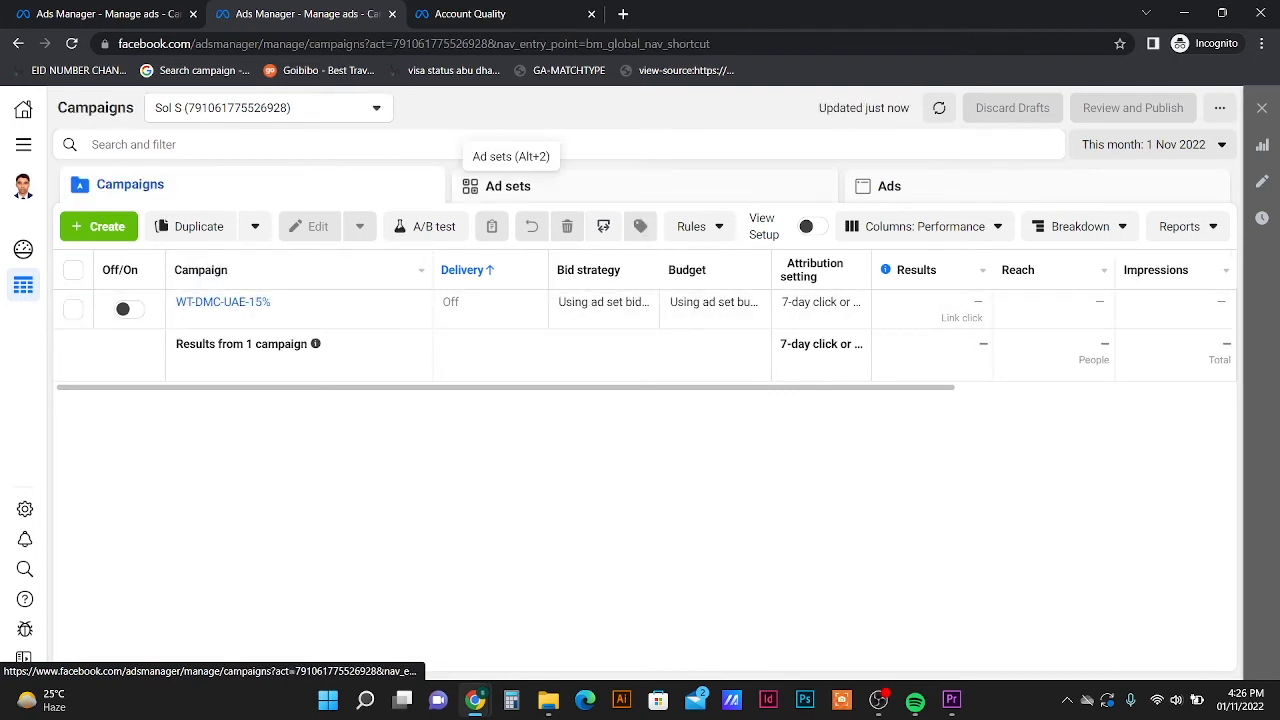
{"action": "left_click", "coordinate": [508, 186]}
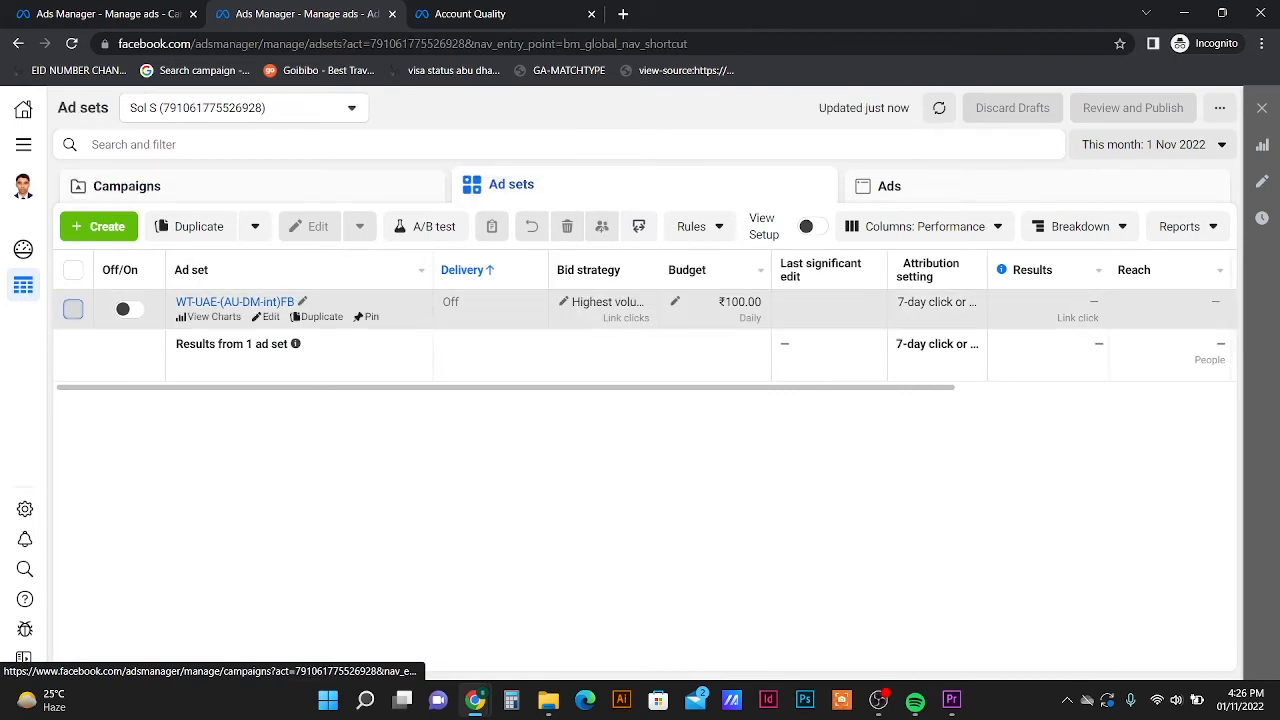
{"action": "left_click", "coordinate": [73, 309]}
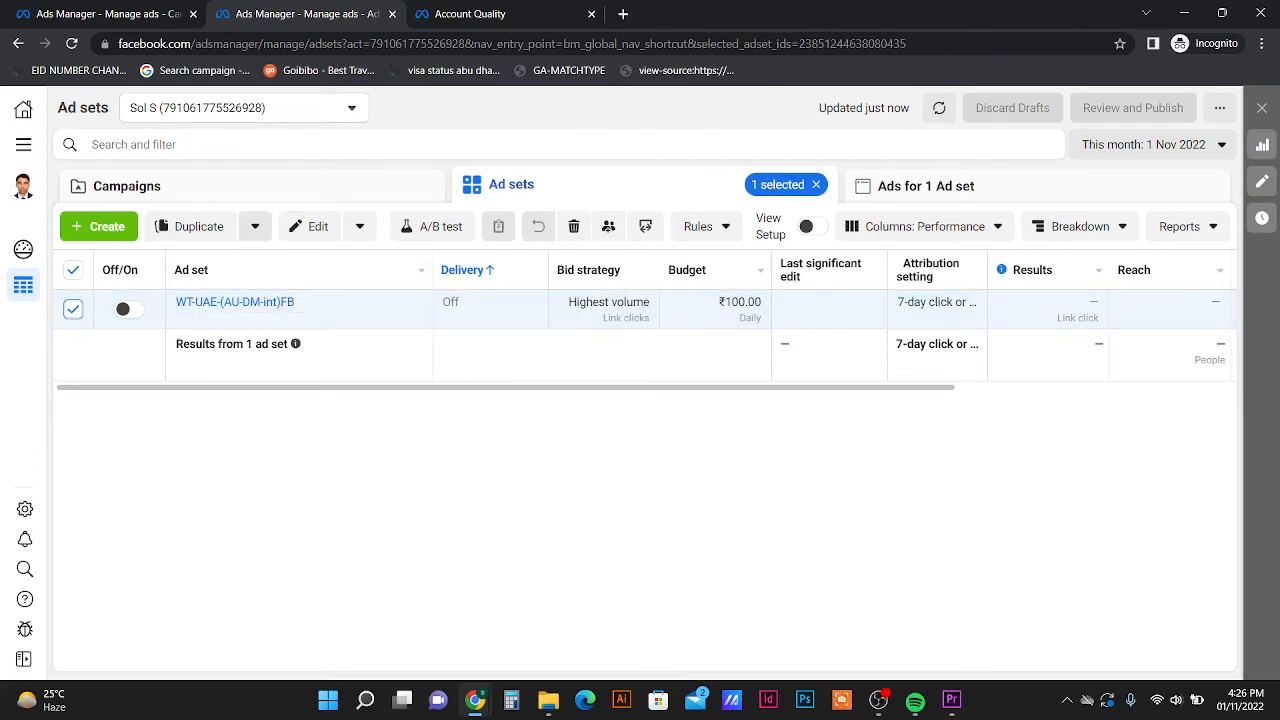
{"action": "left_click", "coordinate": [255, 226]}
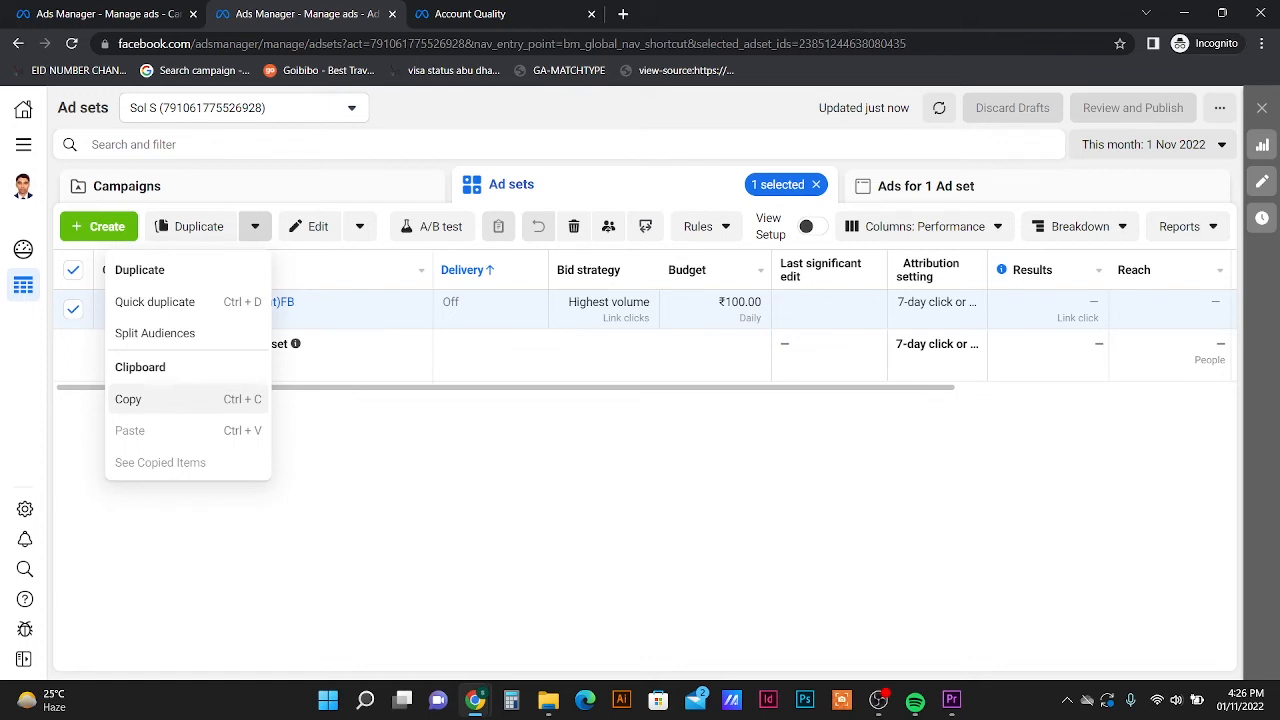
{"action": "left_click", "coordinate": [130, 399]}
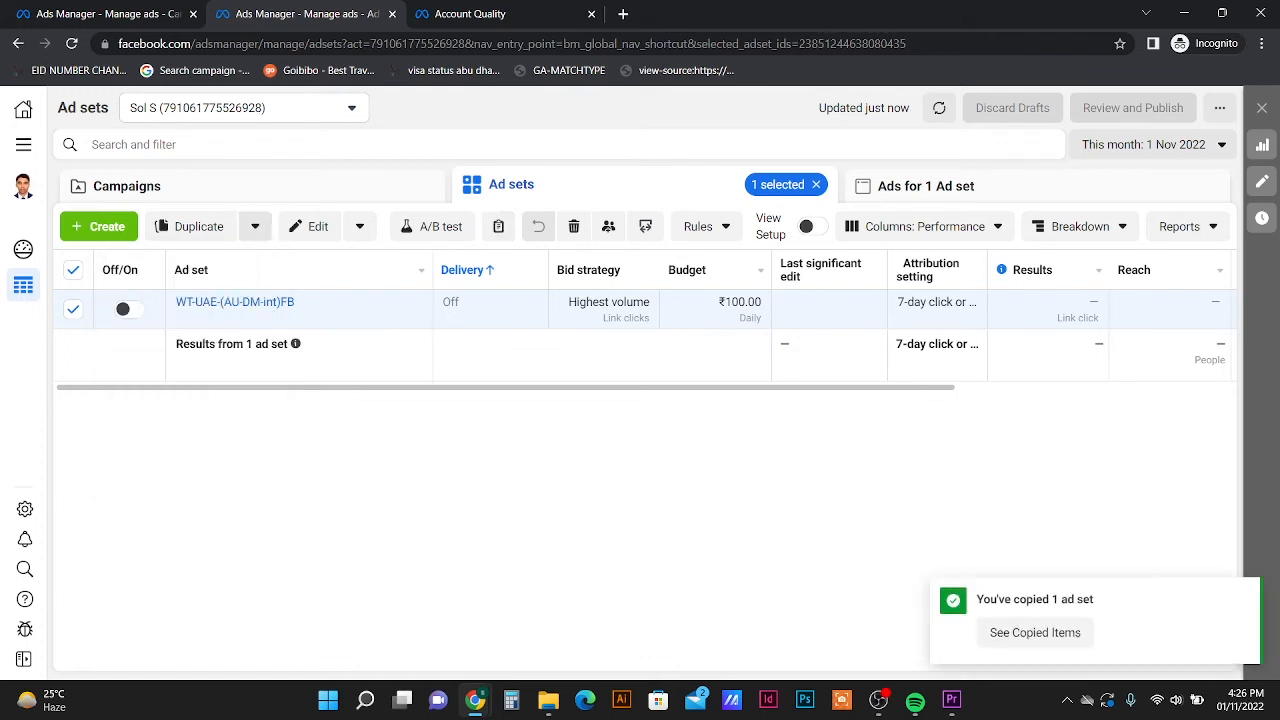
{"action": "left_click", "coordinate": [255, 226]}
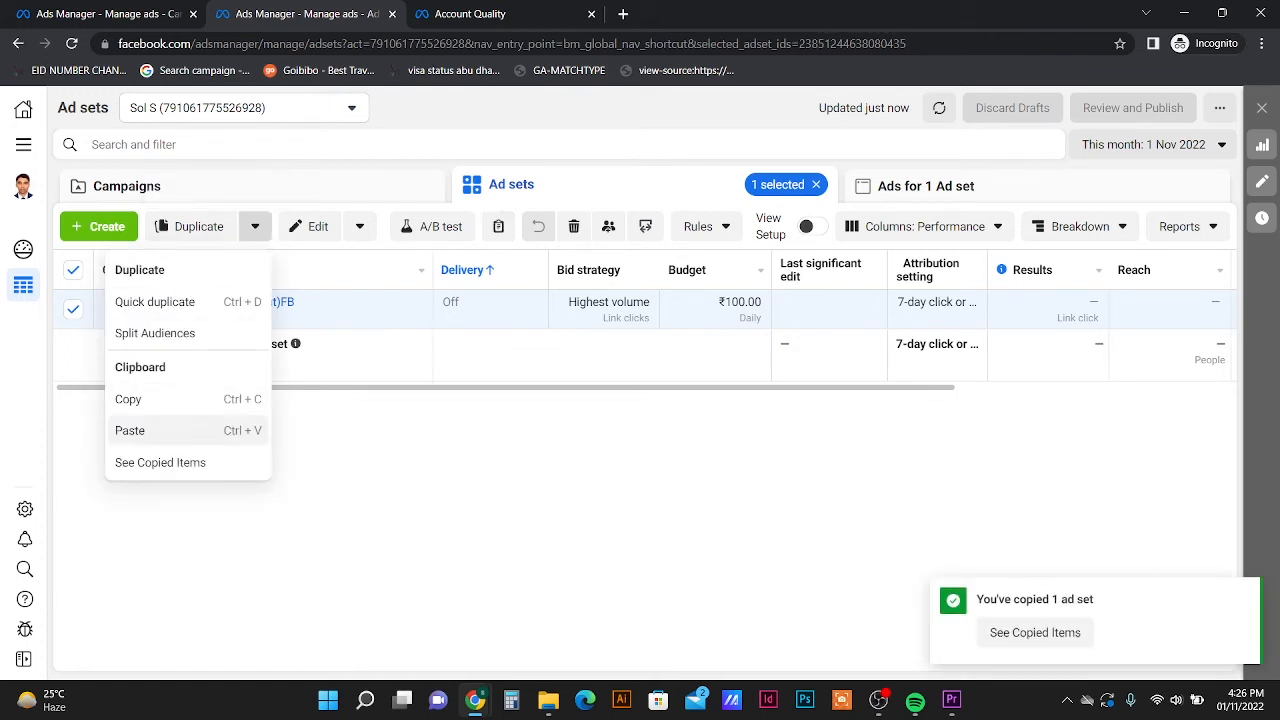
{"action": "left_click", "coordinate": [130, 430]}
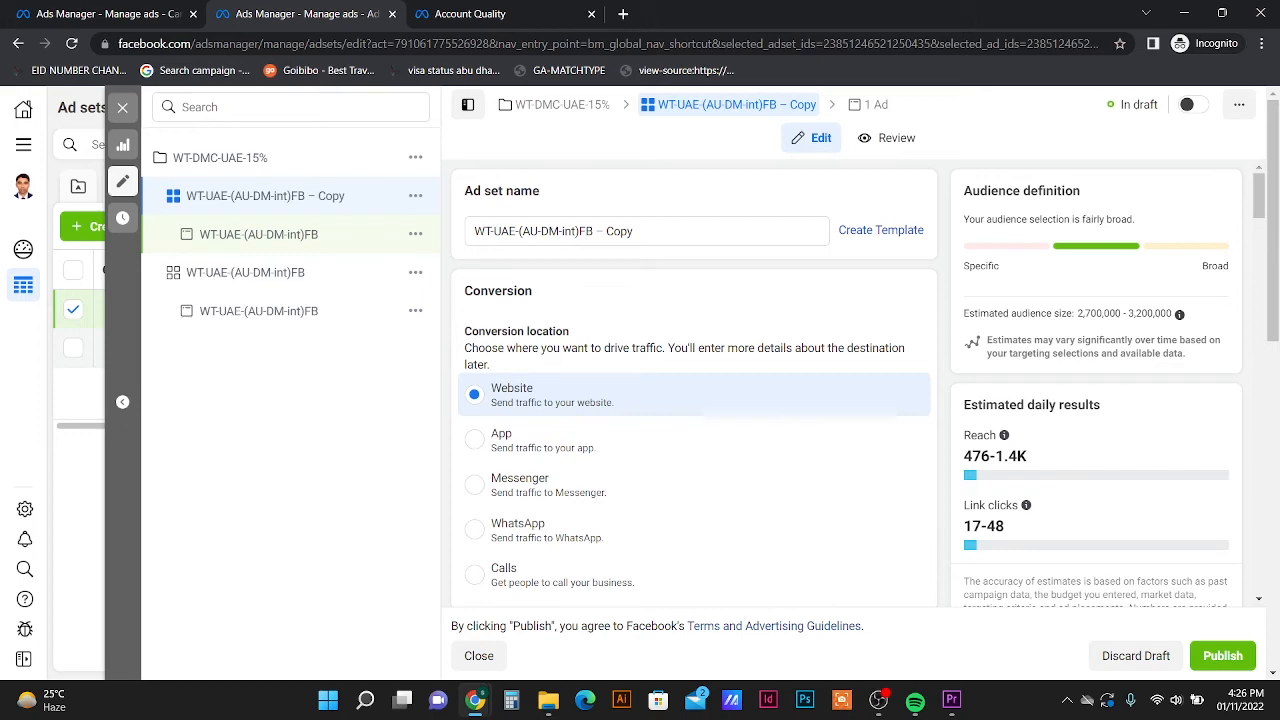
- Add Instagram feed and Instagram Explore to the copied ad set's manual placements
{"action": "scroll", "coordinate": [695, 400], "scroll_direction": "down", "scroll_amount": 6}
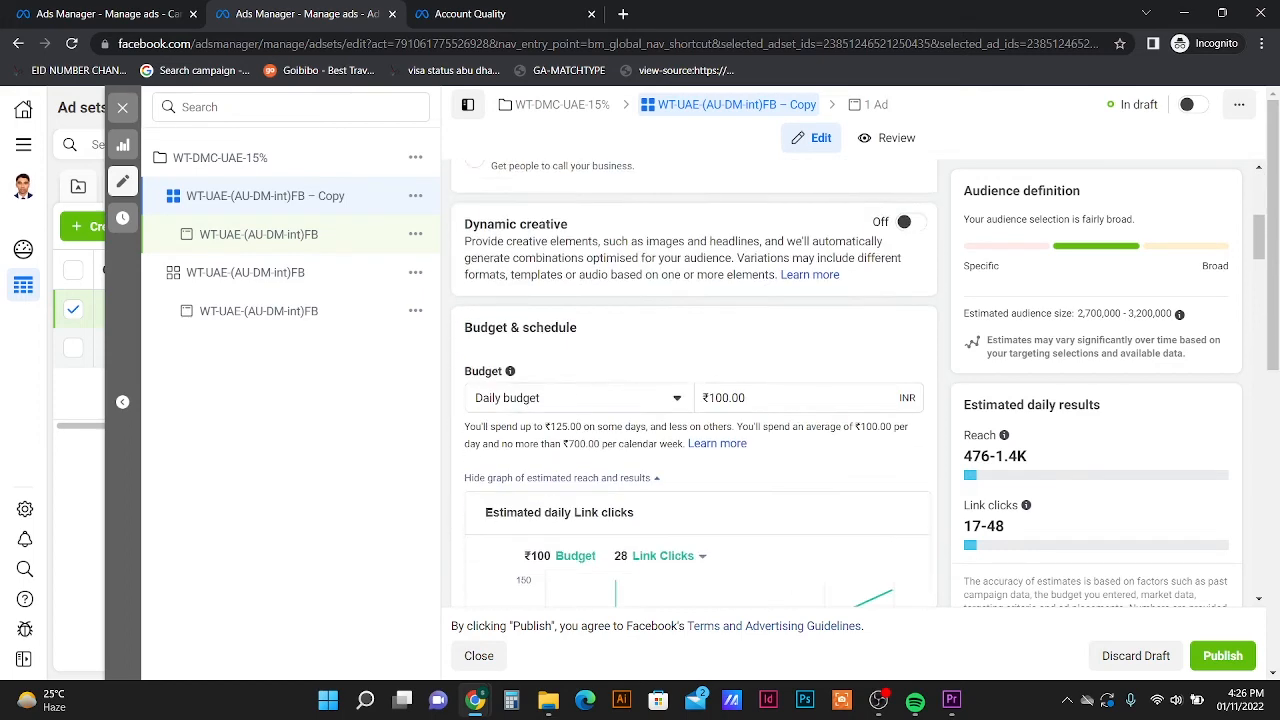
{"action": "scroll", "coordinate": [695, 400], "scroll_direction": "down", "scroll_amount": 10}
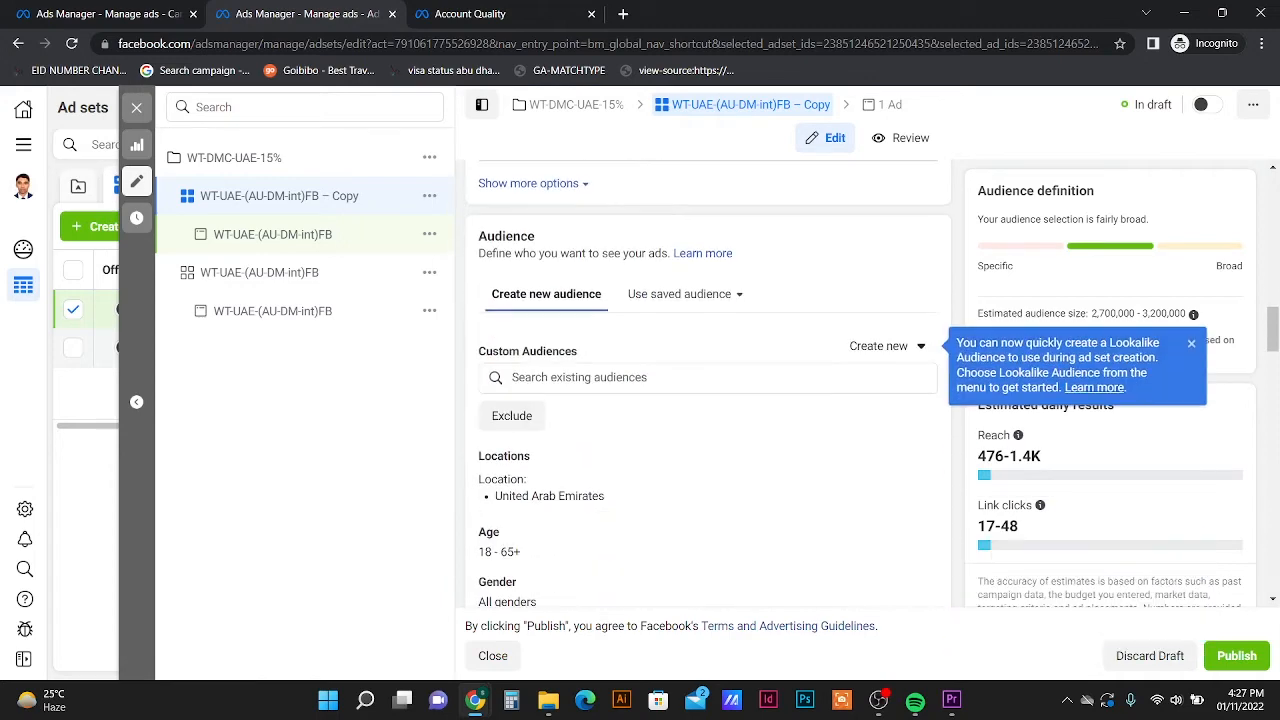
{"action": "scroll", "coordinate": [695, 400], "scroll_direction": "down", "scroll_amount": 8}
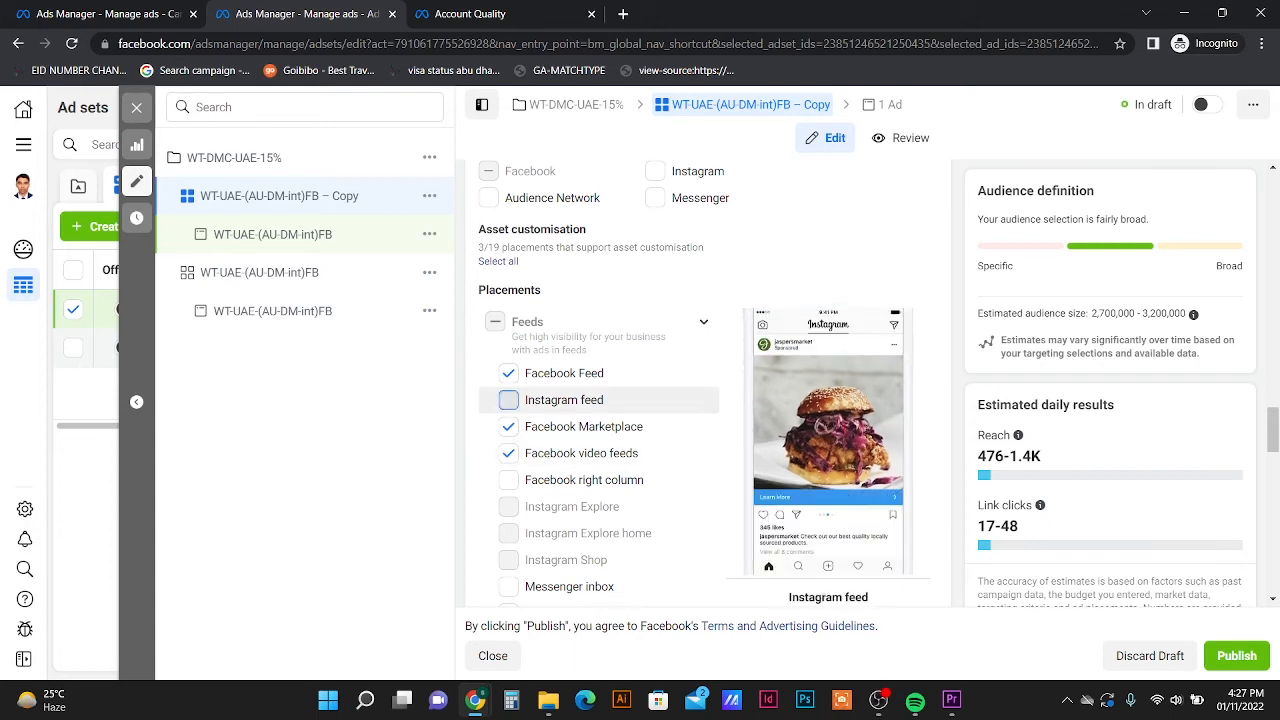
{"action": "left_click", "coordinate": [509, 400]}
{"action": "scroll", "coordinate": [600, 400], "scroll_direction": "down", "scroll_amount": 3}
{"action": "scroll", "coordinate": [600, 400], "scroll_direction": "up", "scroll_amount": 3}
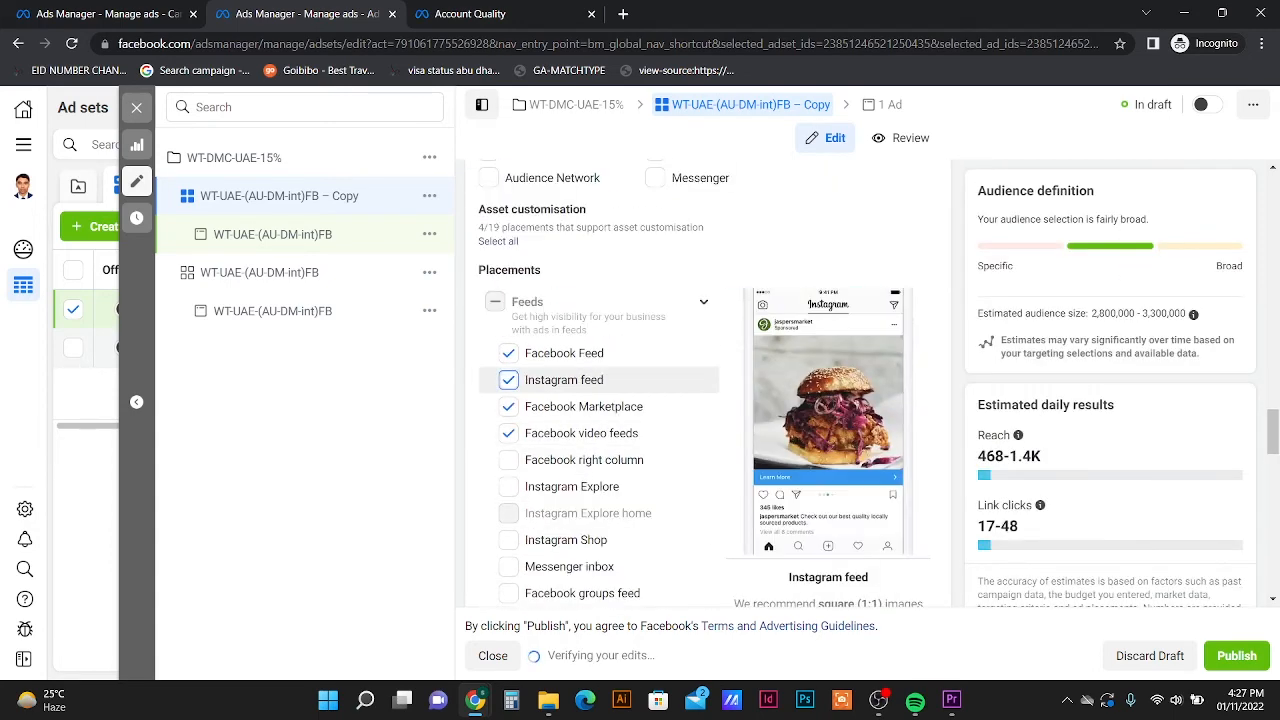
{"action": "scroll", "coordinate": [700, 400], "scroll_direction": "down", "scroll_amount": 2}
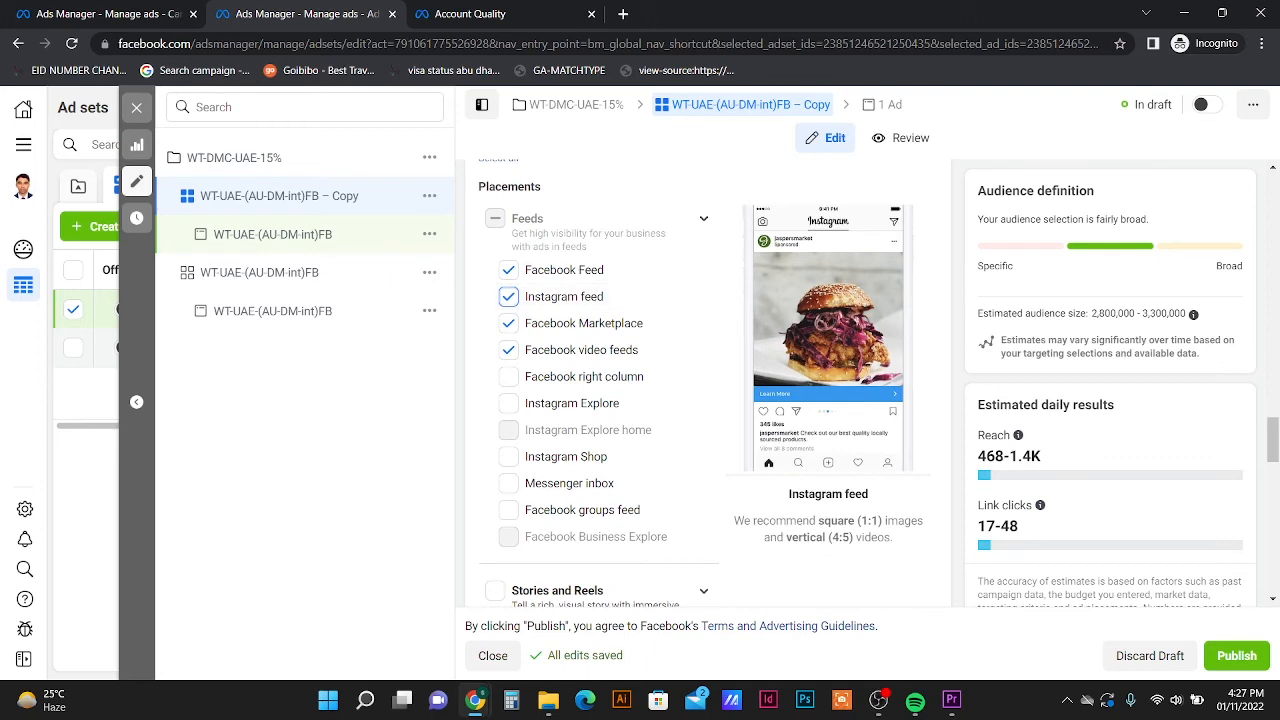
{"action": "left_click", "coordinate": [509, 403]}
{"action": "scroll", "coordinate": [560, 400], "scroll_direction": "down", "scroll_amount": 3}
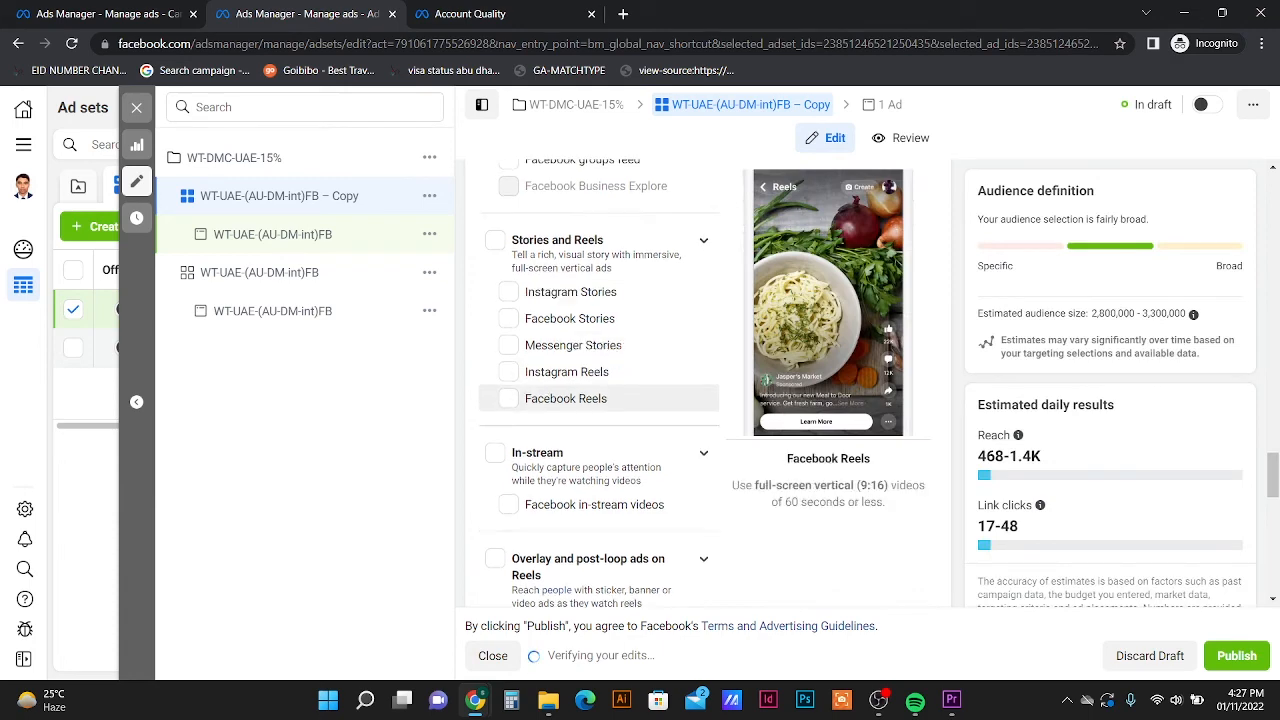
- Exclude the Facebook platform from the copied ad set's placements, keeping only the selected Instagram ones
{"action": "scroll", "coordinate": [600, 398], "scroll_direction": "up", "scroll_amount": 3}
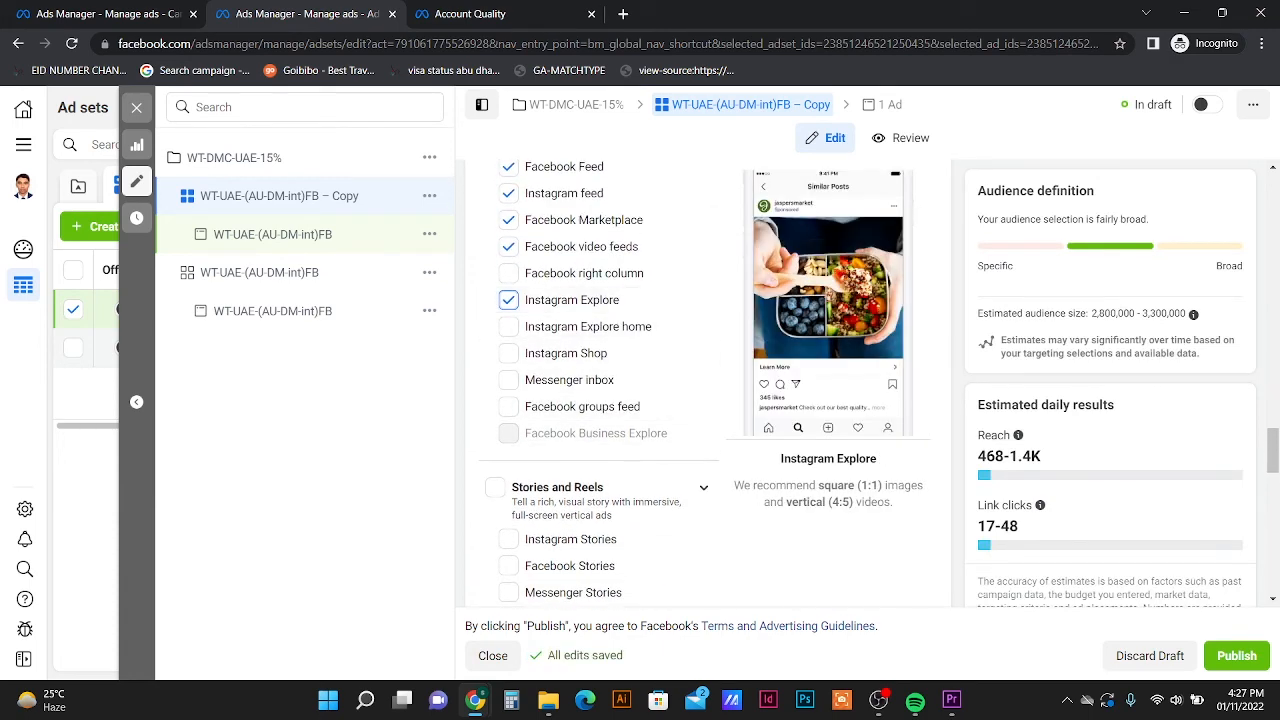
{"action": "scroll", "coordinate": [600, 360], "scroll_direction": "up", "scroll_amount": 2}
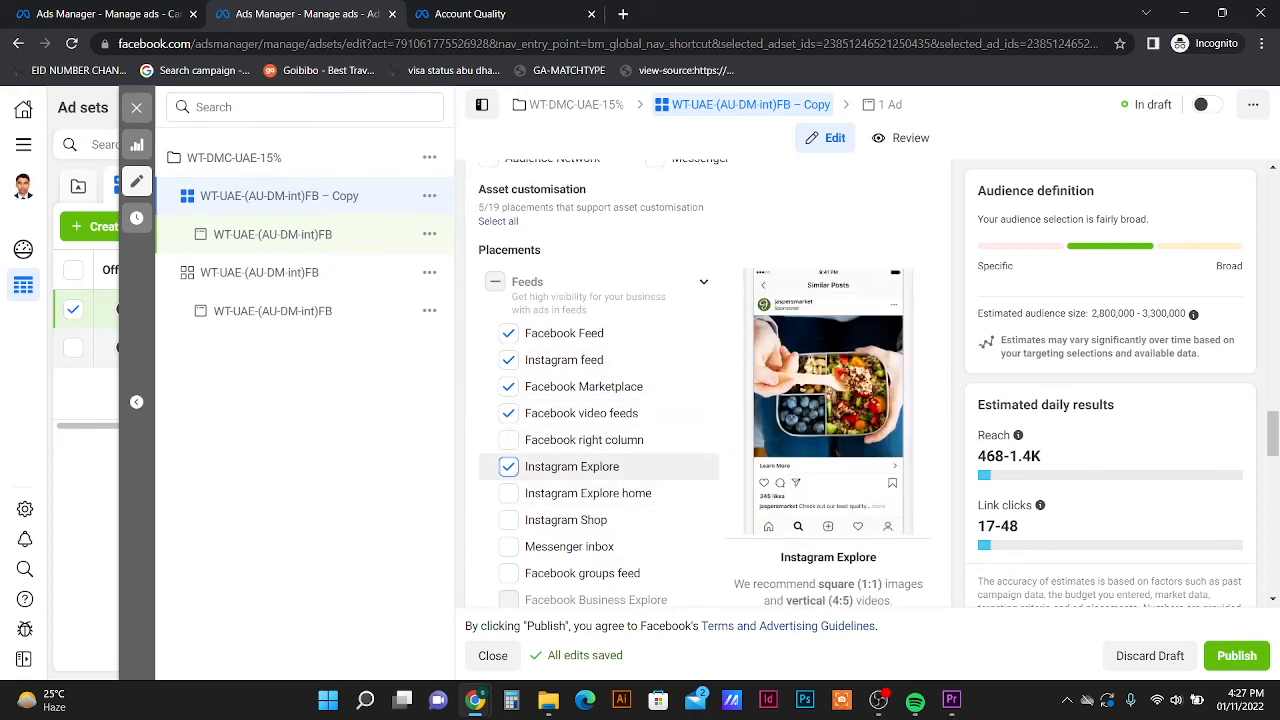
{"action": "scroll", "coordinate": [600, 466], "scroll_direction": "up", "scroll_amount": 2}
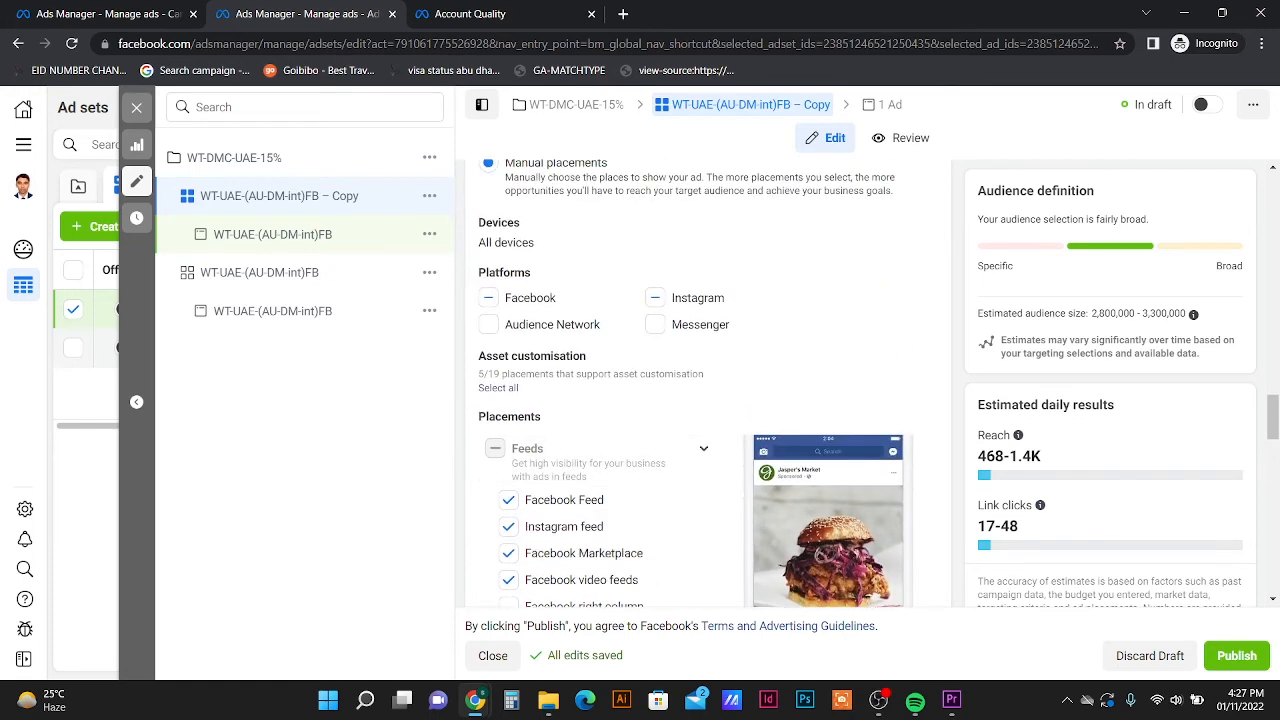
{"action": "left_click", "coordinate": [488, 298]}
{"action": "scroll", "coordinate": [490, 298], "scroll_direction": "down", "scroll_amount": 3}
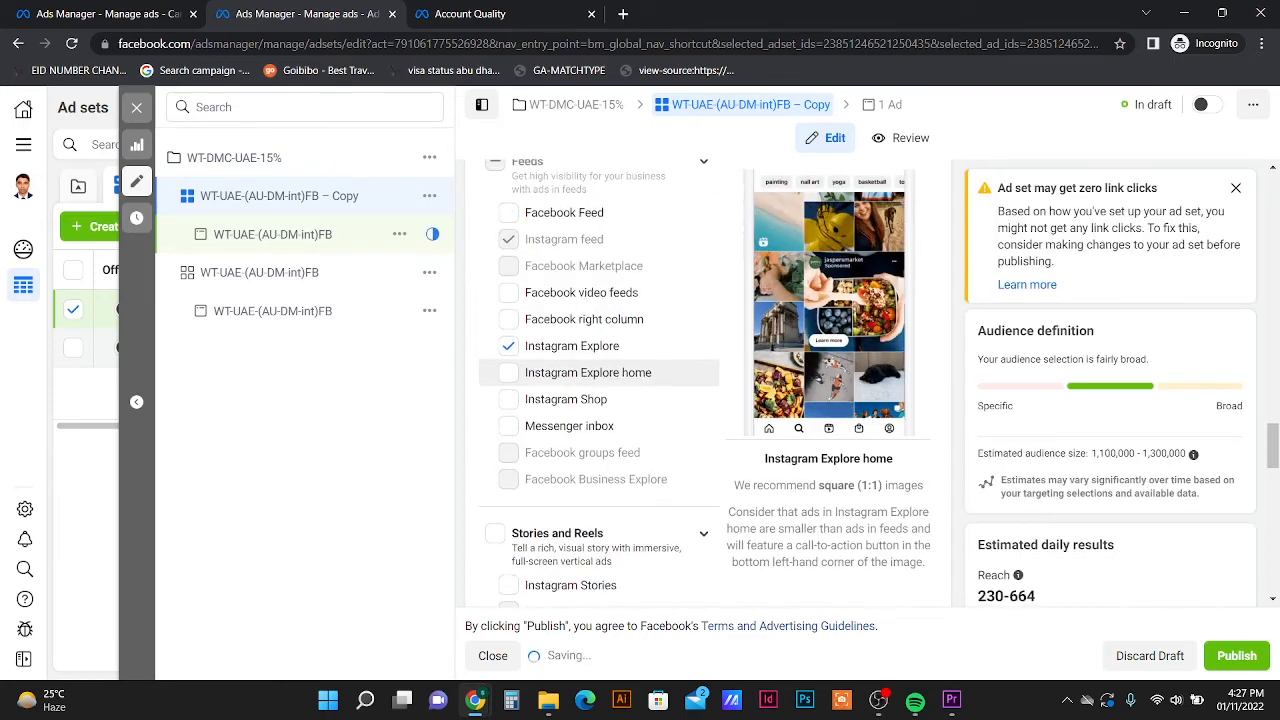
{"action": "scroll", "coordinate": [600, 372], "scroll_direction": "up", "scroll_amount": 2}
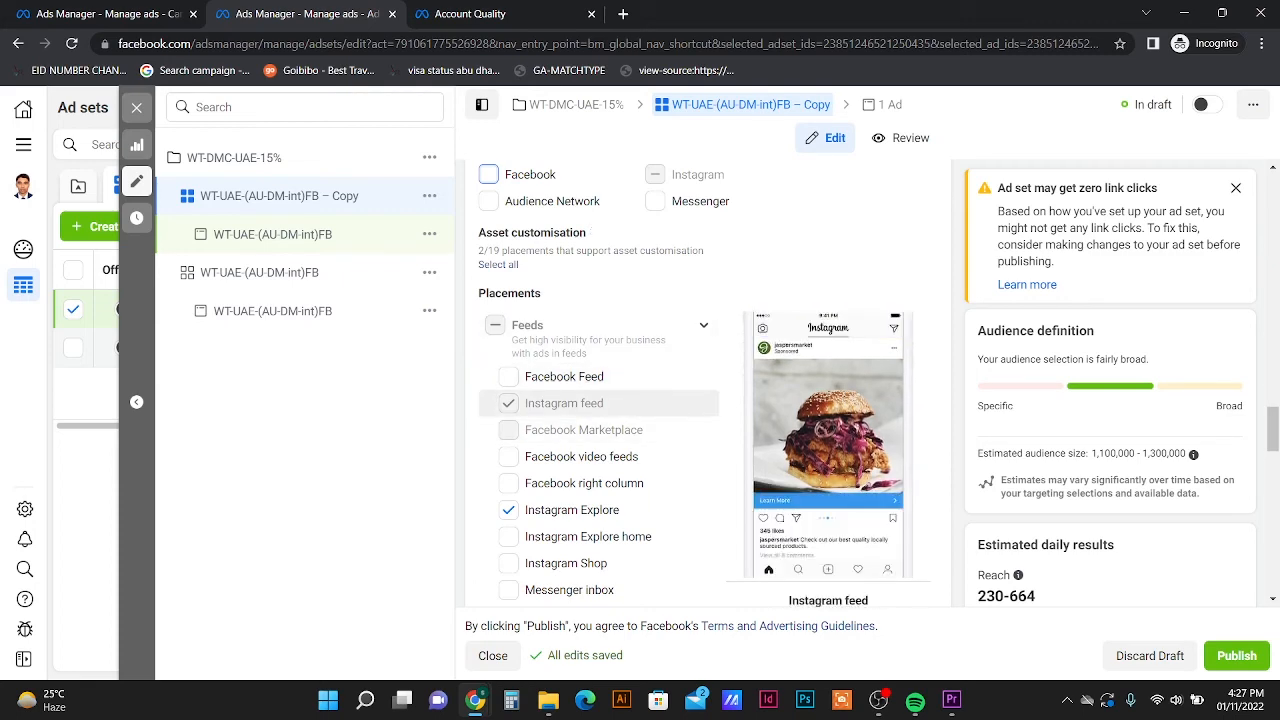
{"action": "scroll", "coordinate": [600, 426], "scroll_direction": "down", "scroll_amount": 1}
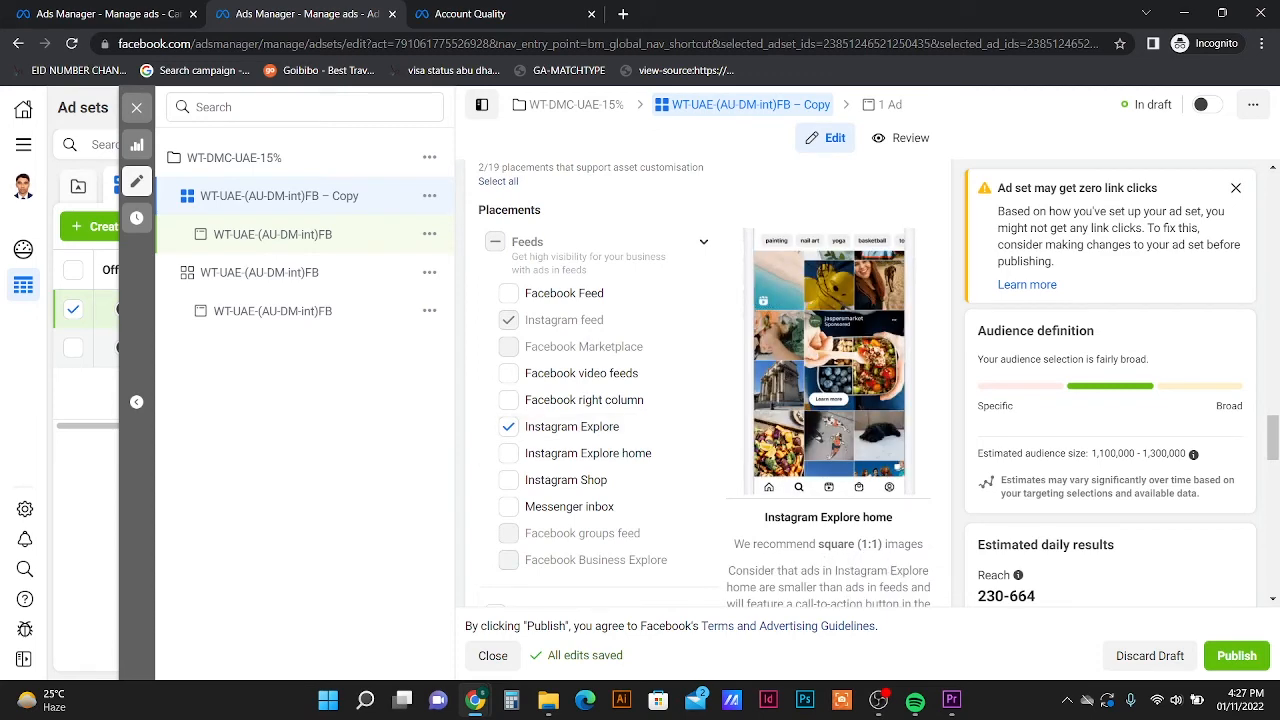
- Rename the copied ad set to WT-UAE-(AU-DM-int)IG
{"action": "scroll", "coordinate": [700, 420], "scroll_direction": "up", "scroll_amount": 10}
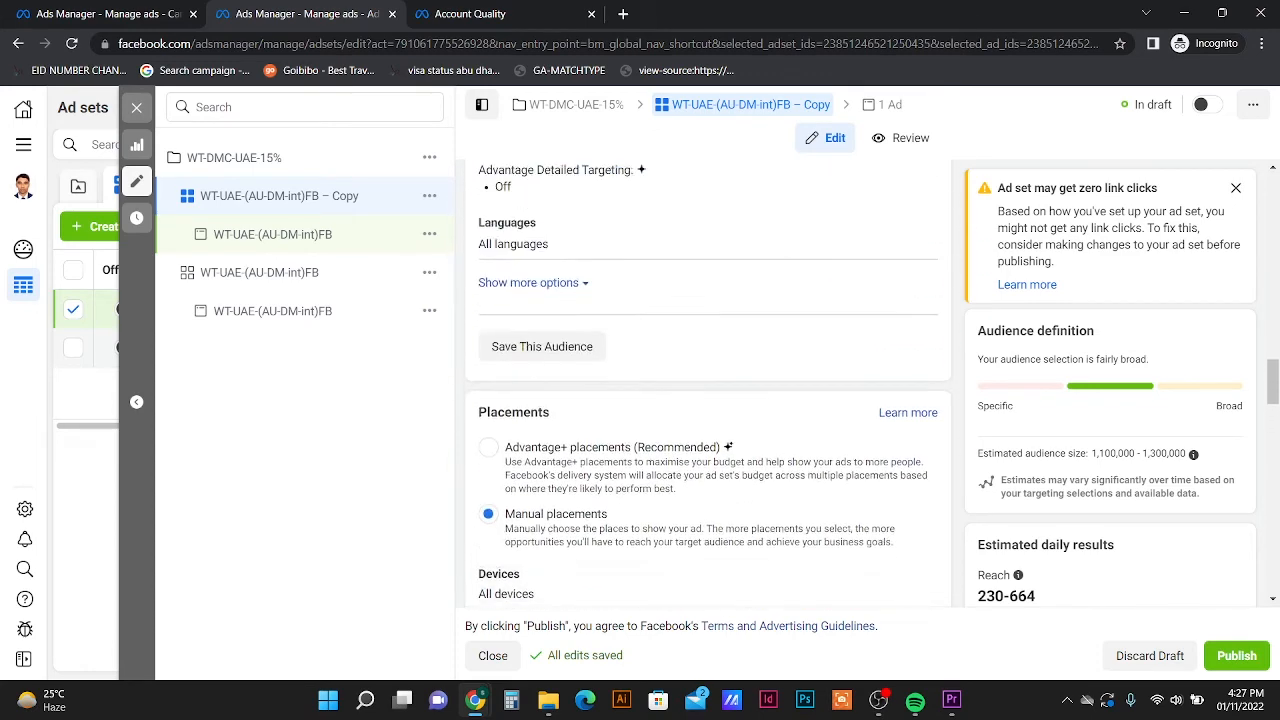
{"action": "scroll", "coordinate": [700, 400], "scroll_direction": "up", "scroll_amount": 10}
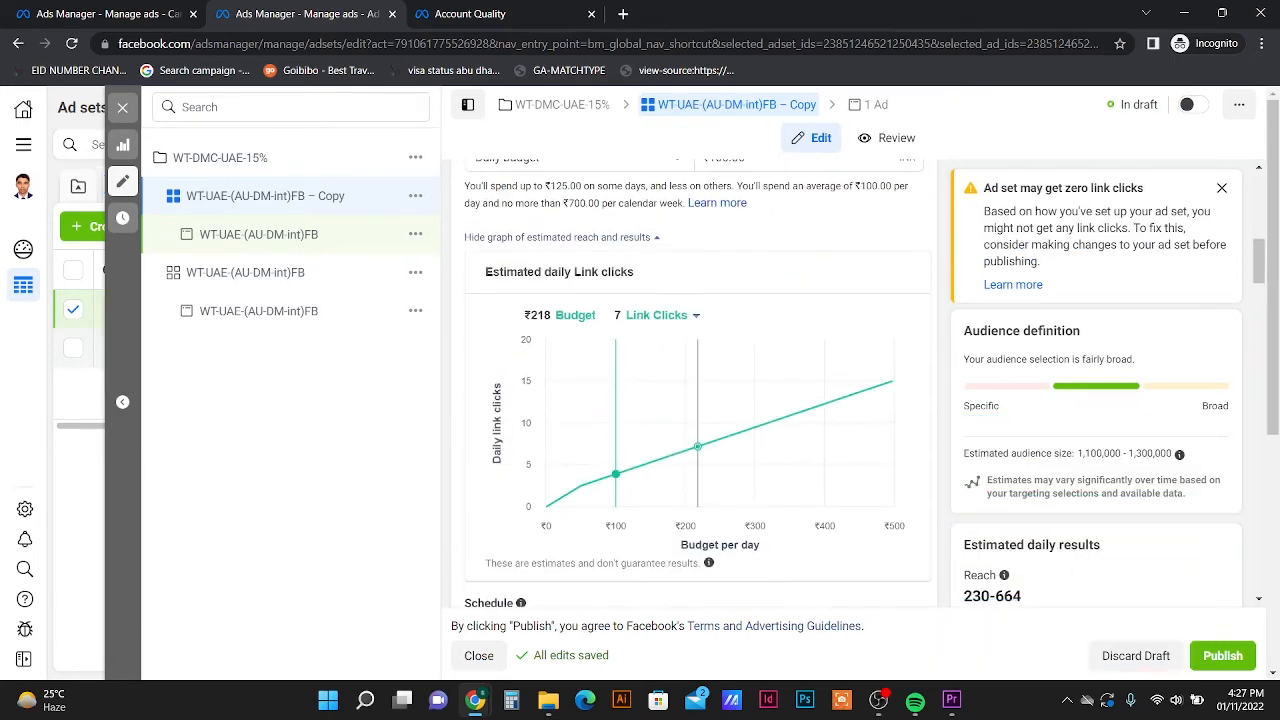
{"action": "scroll", "coordinate": [700, 400], "scroll_direction": "up", "scroll_amount": 2}
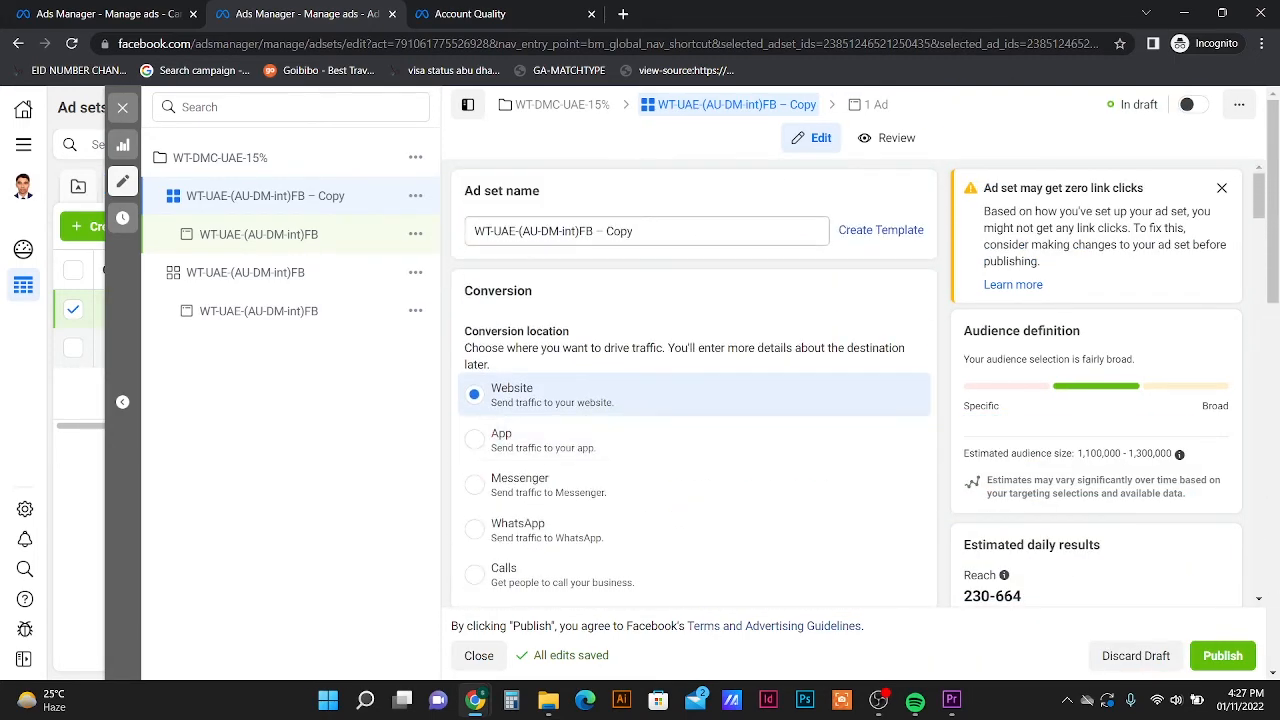
{"action": "left_click_drag", "start_coordinate": [586, 231], "coordinate": [637, 231]}
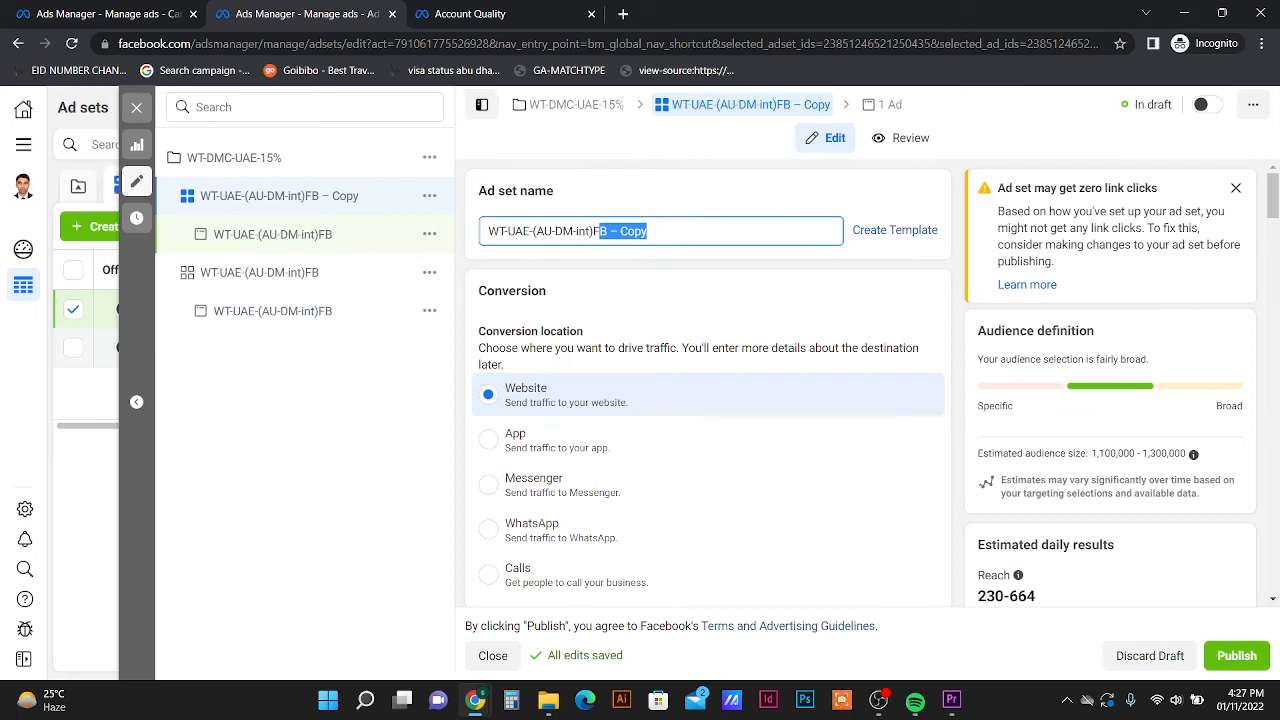
{"action": "key", "text": "BackSpace"}
{"action": "key", "text": "BackSpace"}
{"action": "type", "text": "IG"}
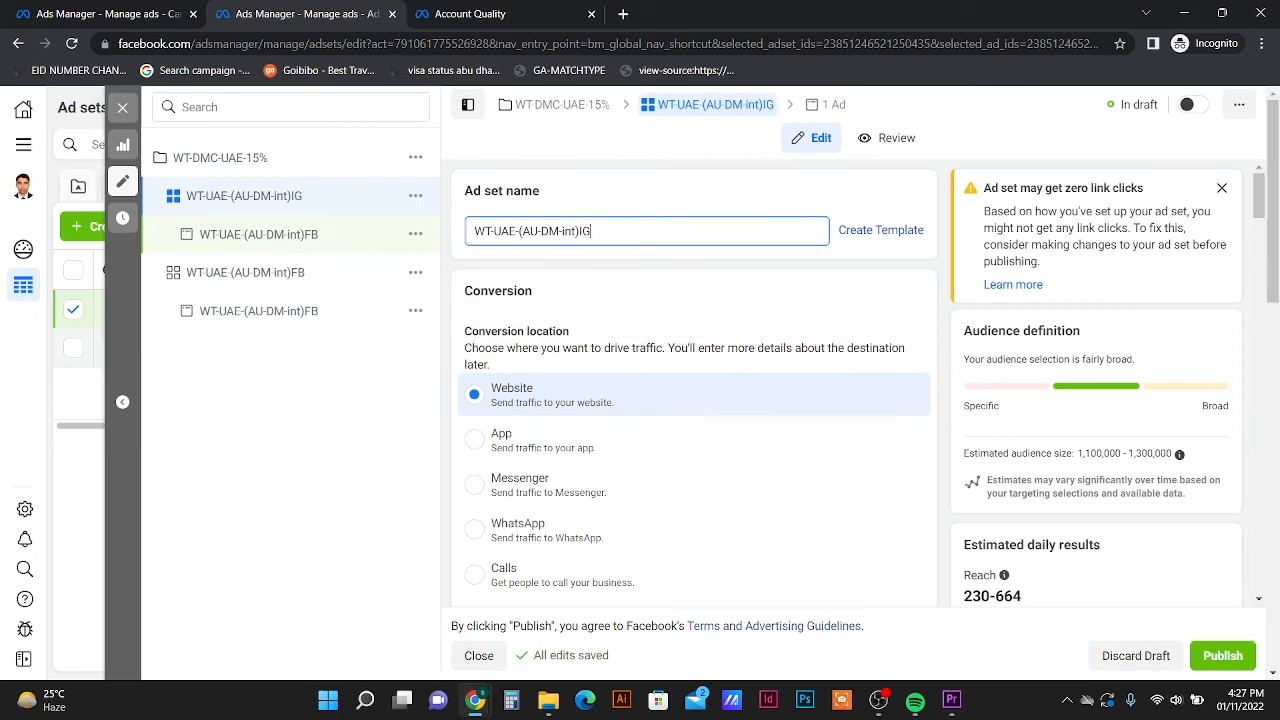
- Review the Instagram ad set's budget, schedule, audience, placement, and optimisation and delivery settings
{"action": "scroll", "coordinate": [694, 400], "scroll_direction": "down", "scroll_amount": 3}
{"action": "scroll", "coordinate": [694, 400], "scroll_direction": "down", "scroll_amount": 3}
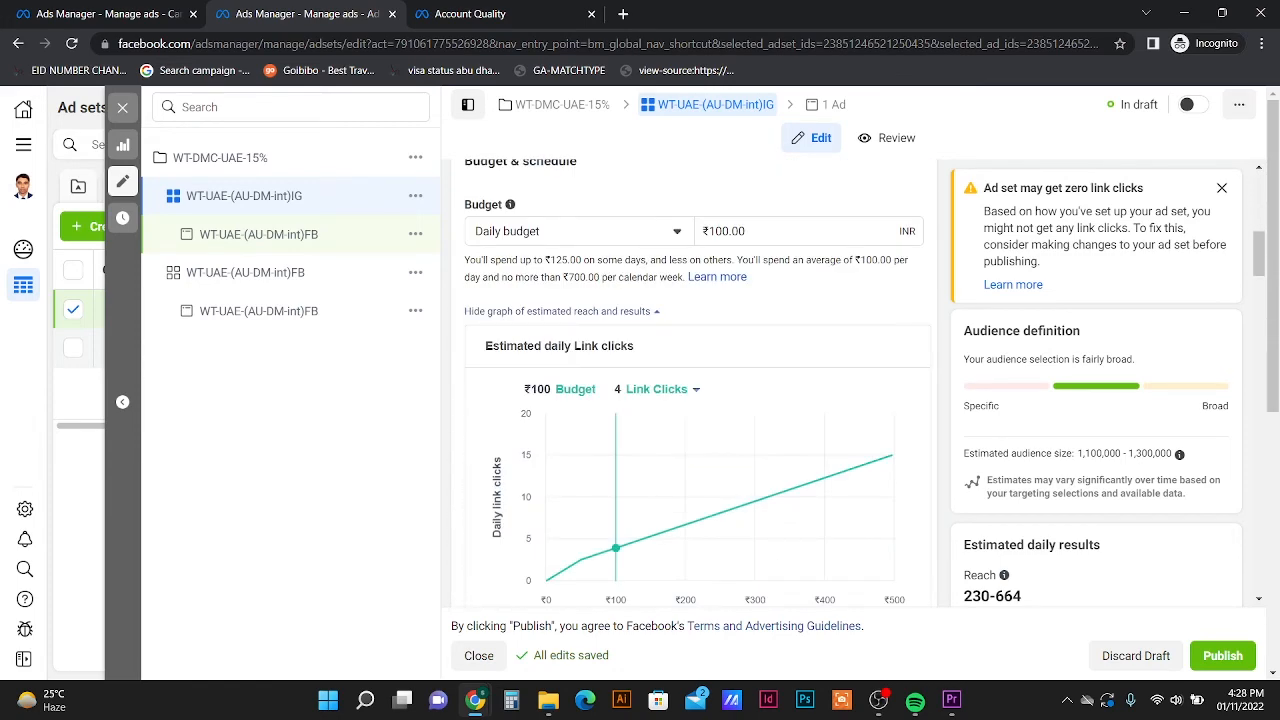
{"action": "scroll", "coordinate": [694, 400], "scroll_direction": "down", "scroll_amount": 3}
{"action": "scroll", "coordinate": [694, 400], "scroll_direction": "up", "scroll_amount": 3}
{"action": "scroll", "coordinate": [694, 400], "scroll_direction": "down", "scroll_amount": 3}
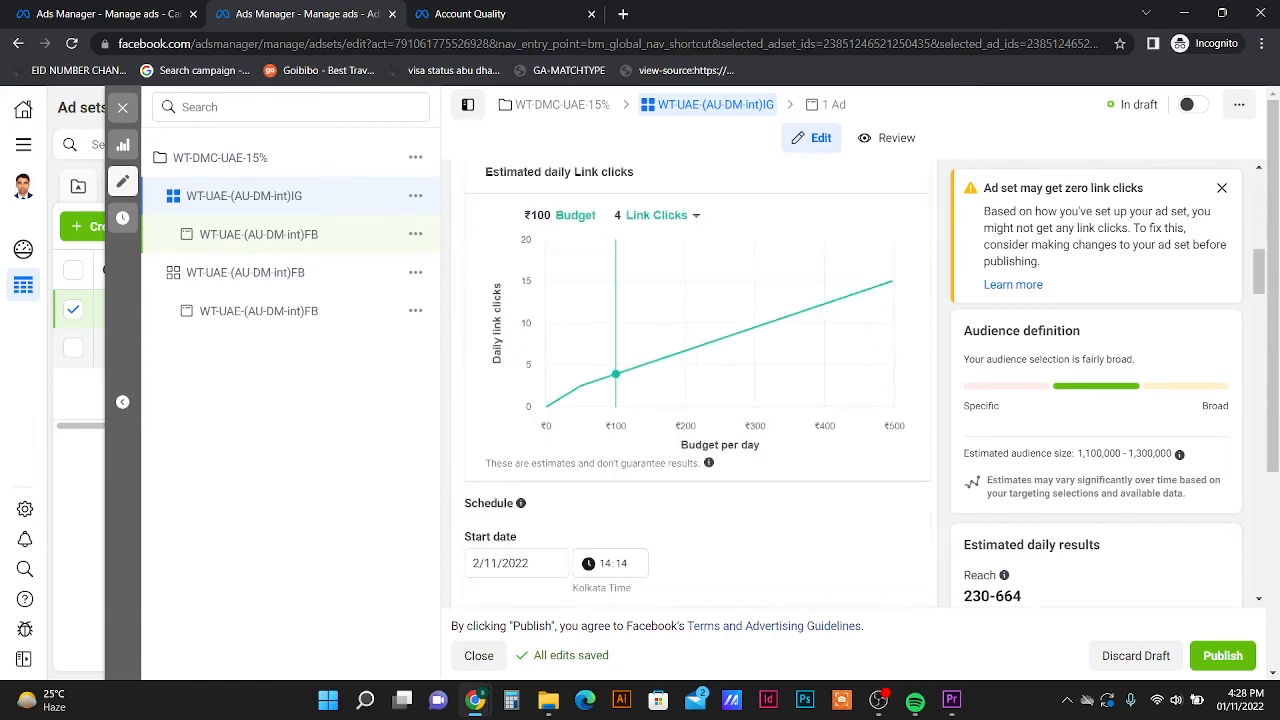
{"action": "scroll", "coordinate": [694, 400], "scroll_direction": "down", "scroll_amount": 5}
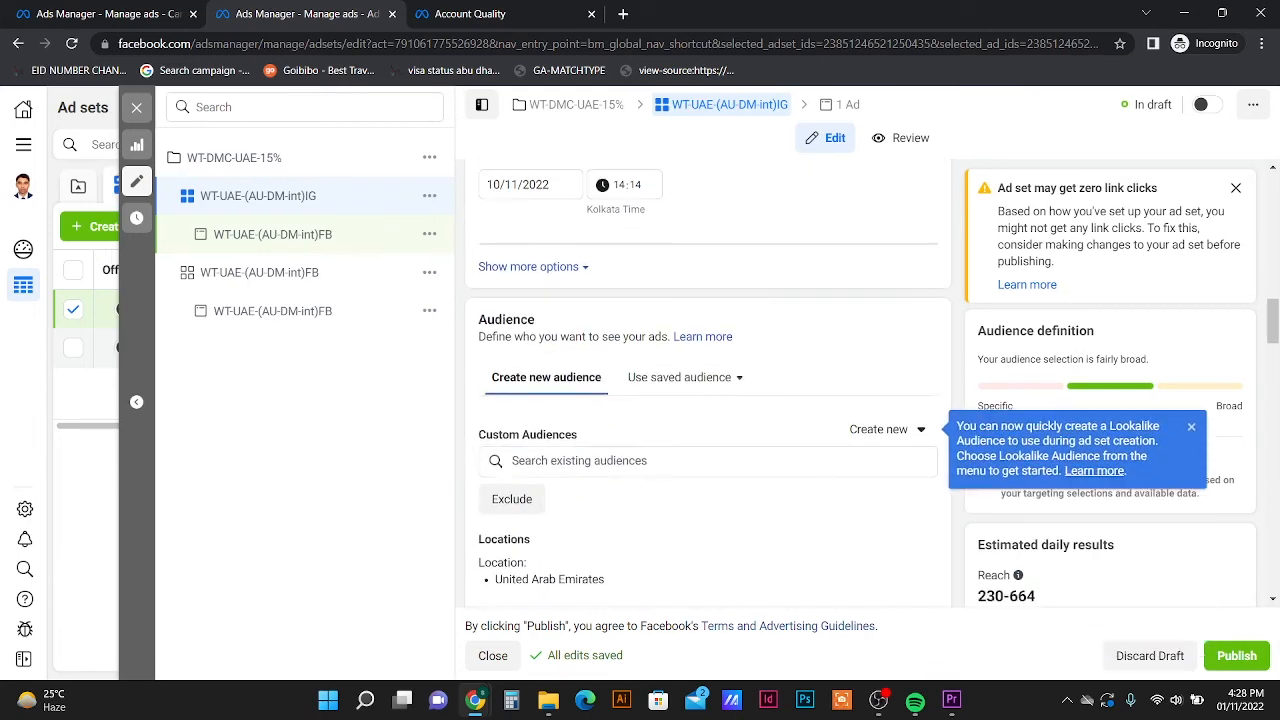
{"action": "scroll", "coordinate": [694, 400], "scroll_direction": "down", "scroll_amount": 1}
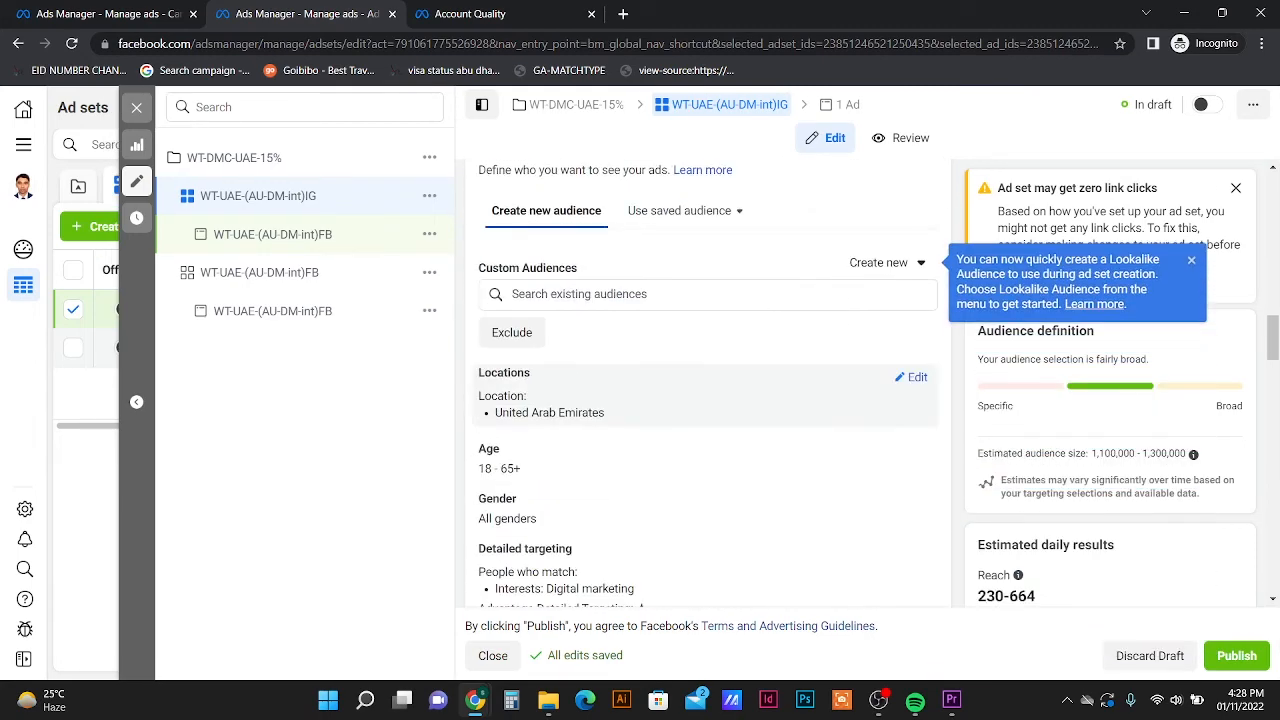
{"action": "scroll", "coordinate": [694, 400], "scroll_direction": "down", "scroll_amount": 6}
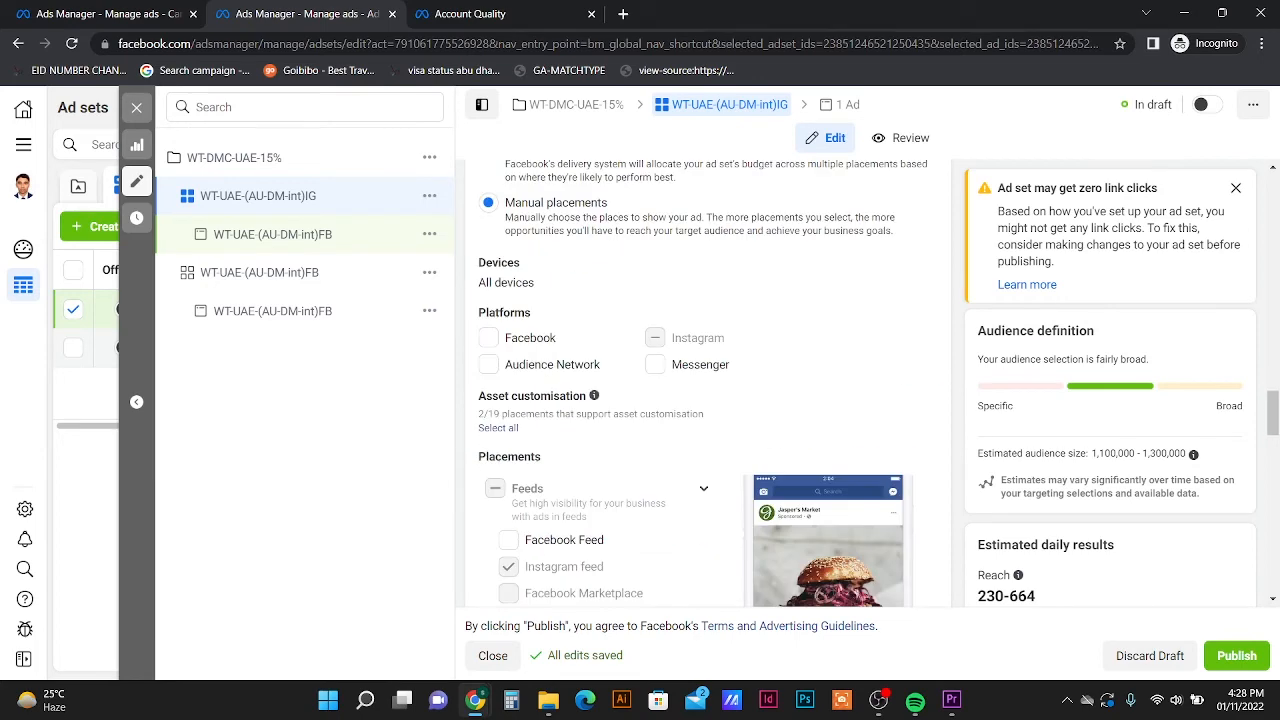
{"action": "scroll", "coordinate": [650, 453], "scroll_direction": "down", "scroll_amount": 2}
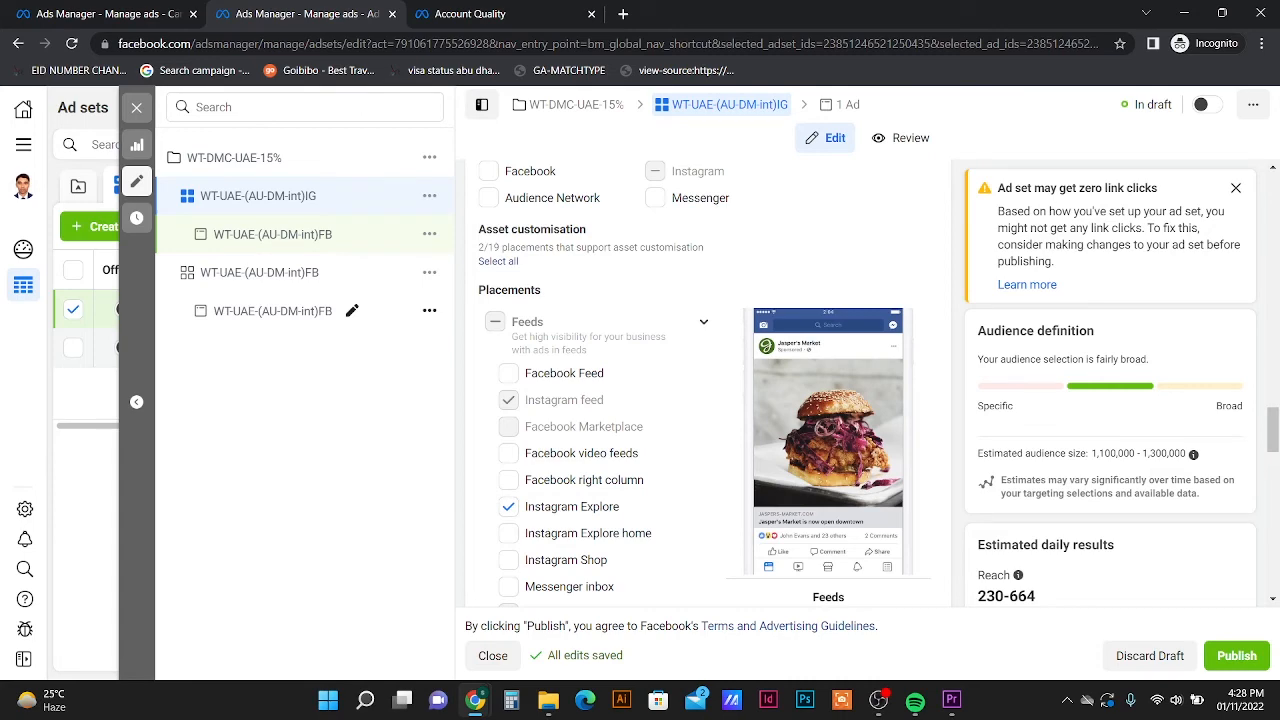
{"action": "scroll", "coordinate": [600, 420], "scroll_direction": "down", "scroll_amount": 10}
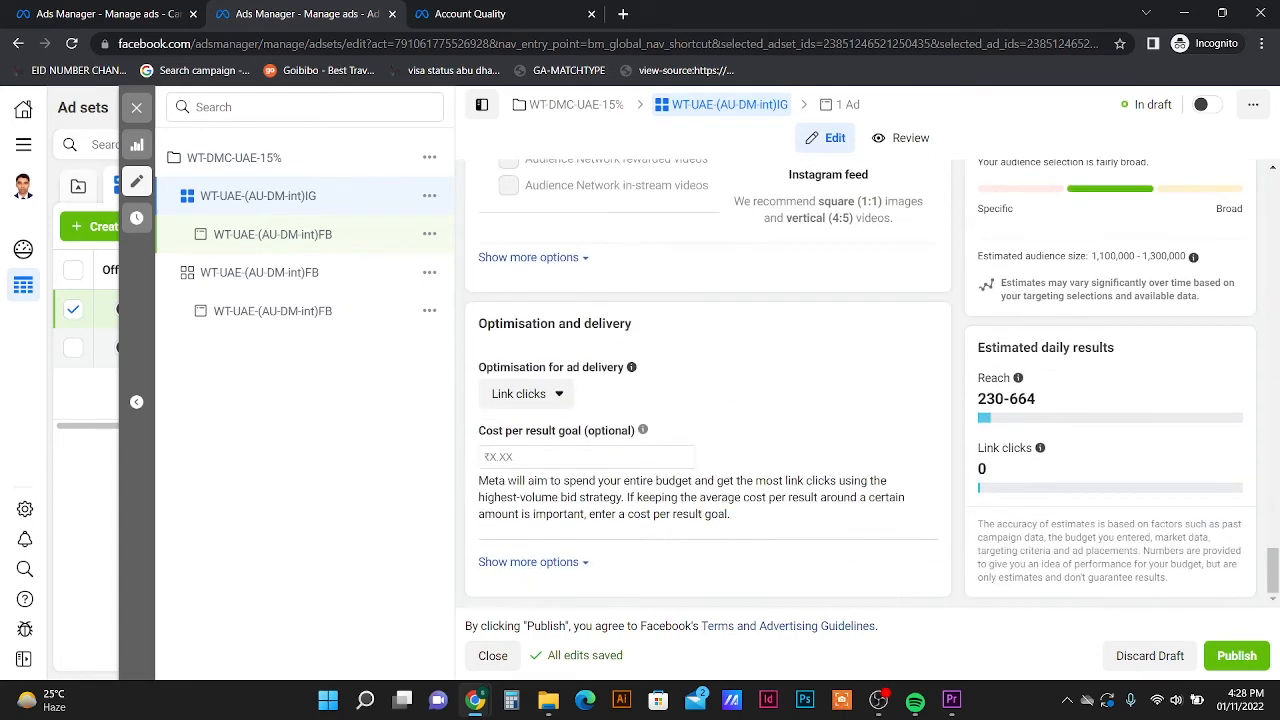
- Open the copied ad in the ad set WT-UAE-(AU-DM-int)IG and try to assign the Instagram account suleshdigital to it
{"action": "left_click", "coordinate": [351, 234]}
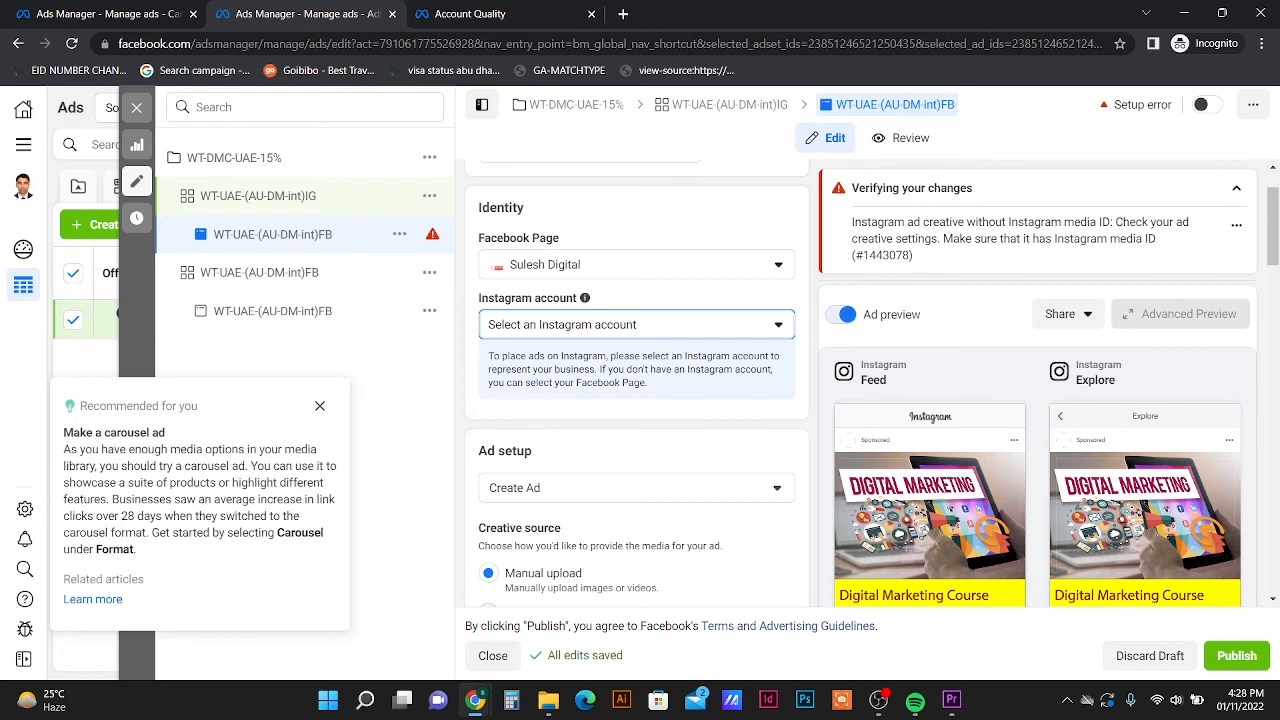
{"action": "left_click", "coordinate": [636, 325]}
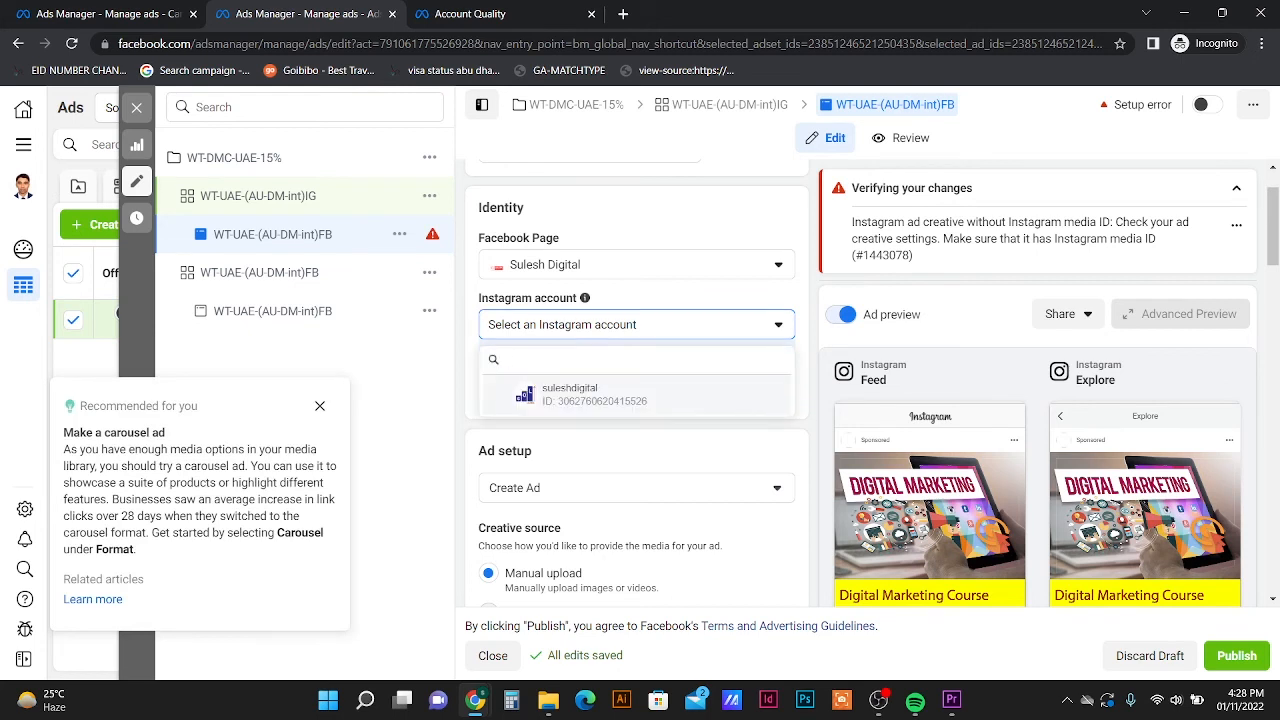
{"action": "left_click", "coordinate": [636, 394]}
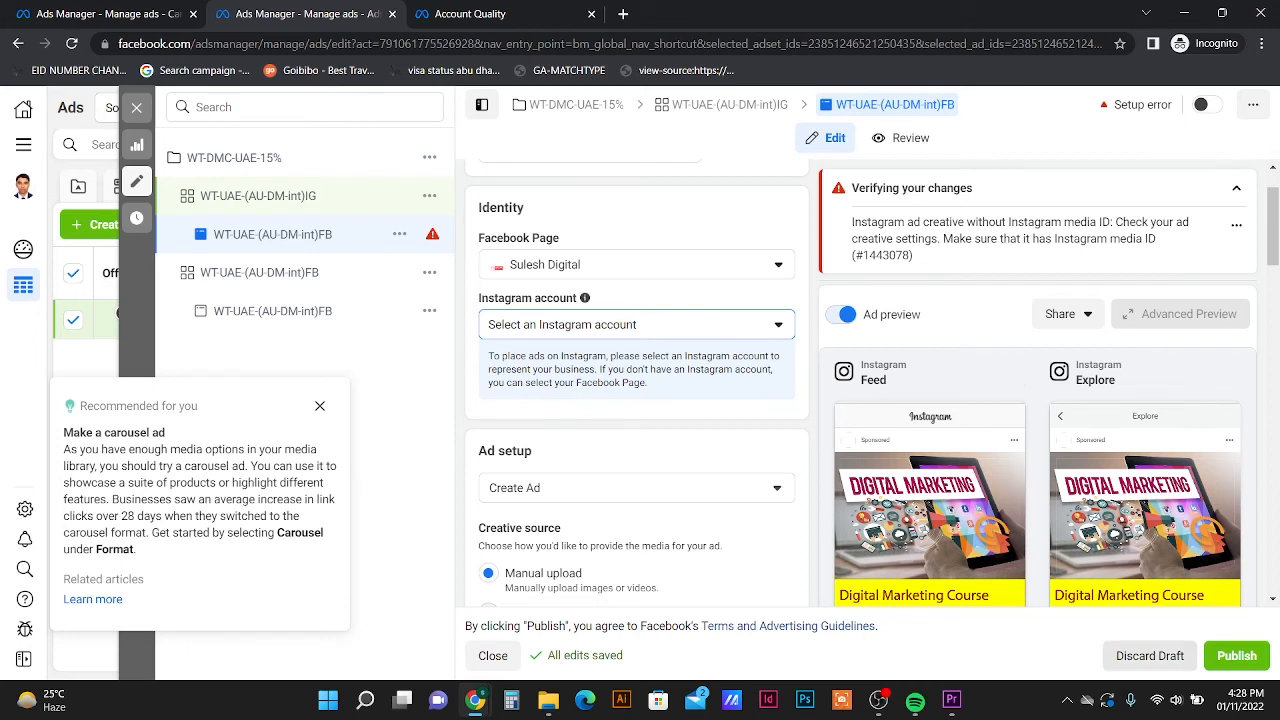
- Examine the copied ad's creative, text, destination and tracking settings along with its Instagram previews
{"action": "scroll", "coordinate": [1030, 460], "scroll_direction": "down", "scroll_amount": 7}
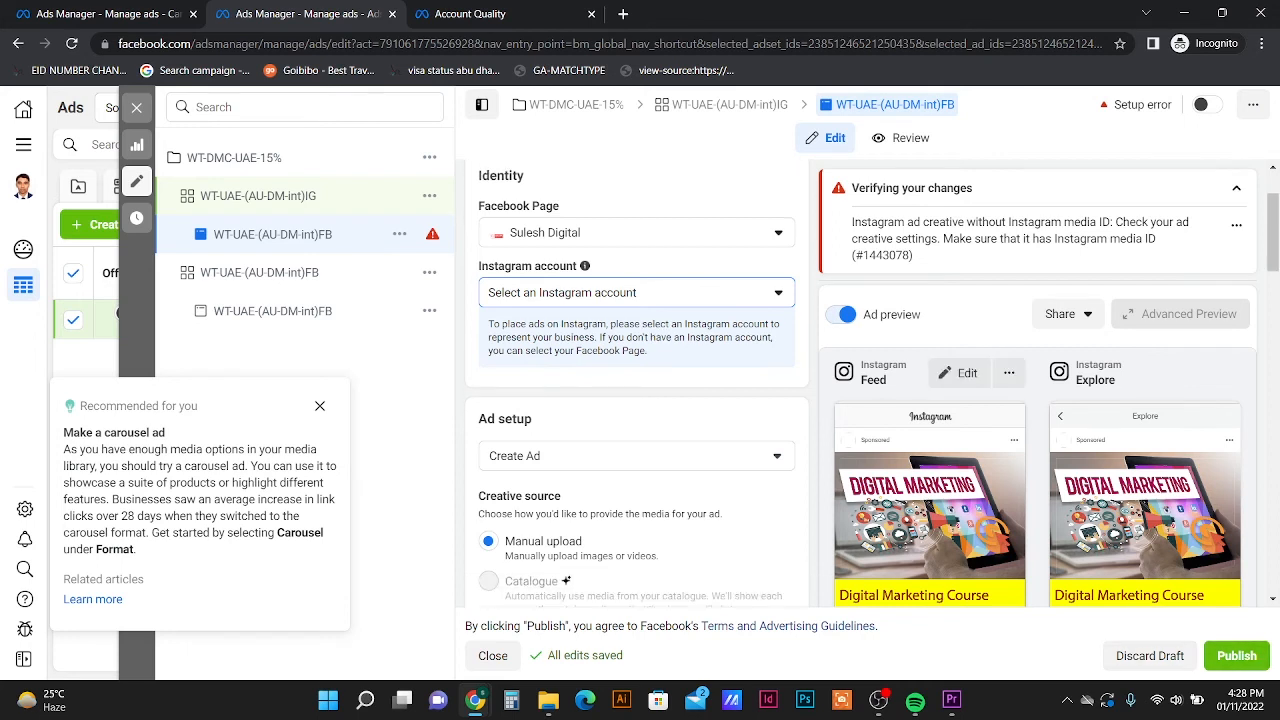
{"action": "scroll", "coordinate": [860, 400], "scroll_direction": "down", "scroll_amount": 10}
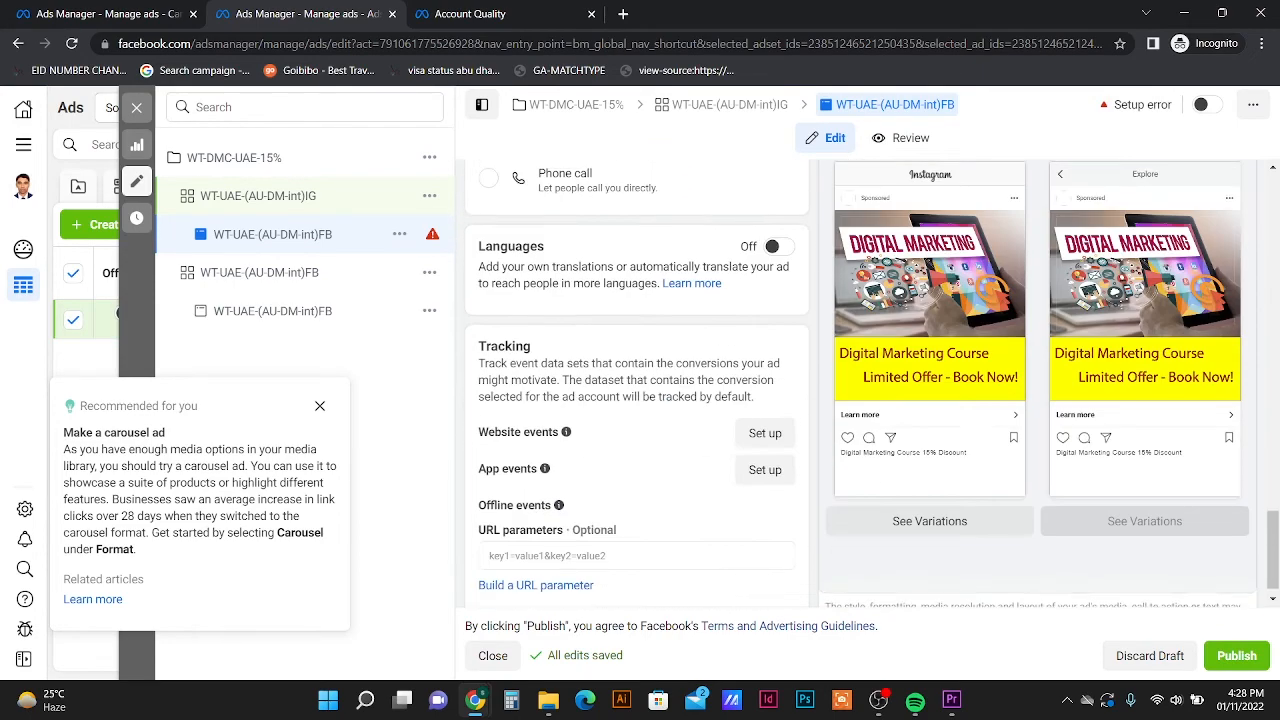
{"action": "scroll", "coordinate": [930, 400], "scroll_direction": "up", "scroll_amount": 1}
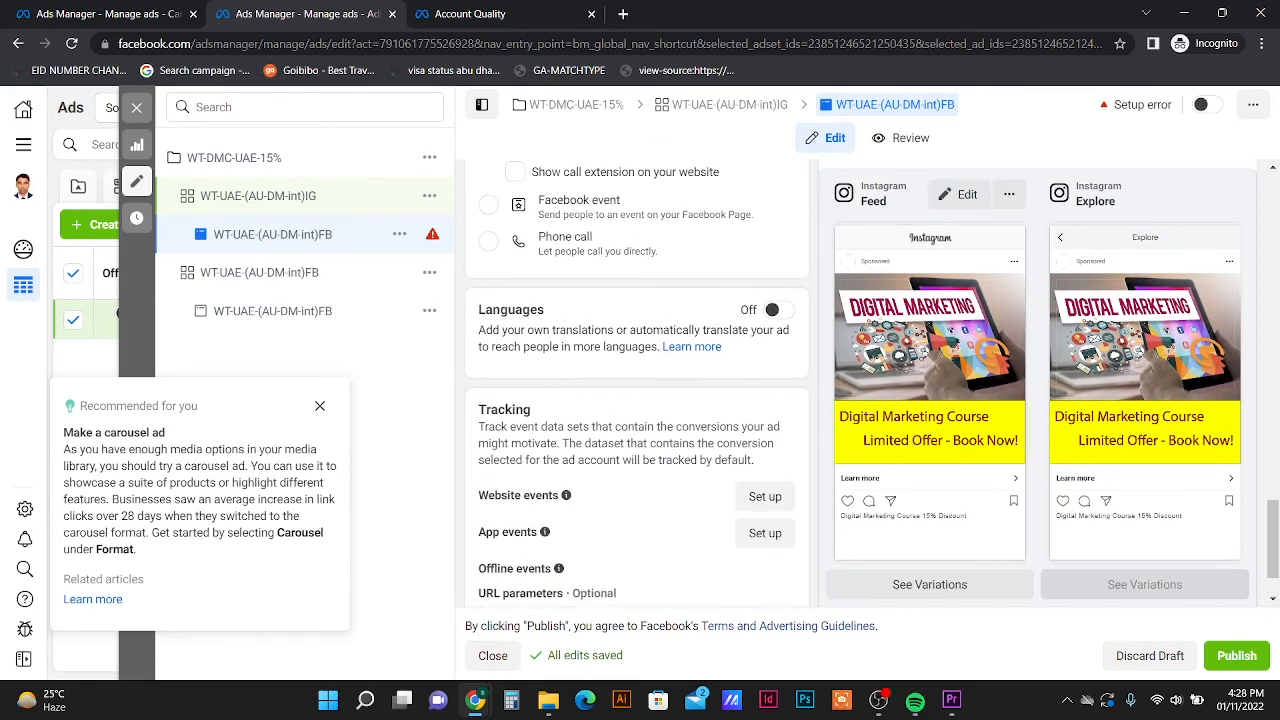
{"action": "scroll", "coordinate": [930, 400], "scroll_direction": "up", "scroll_amount": 2}
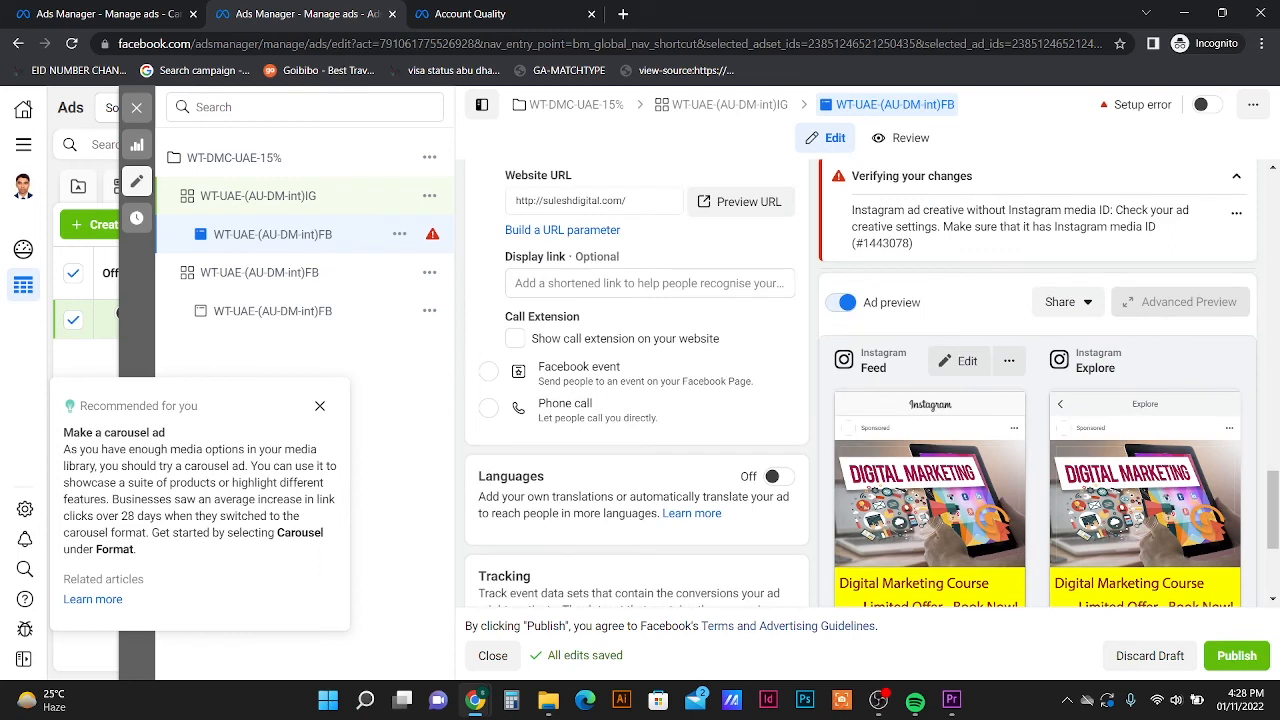
{"action": "scroll", "coordinate": [930, 400], "scroll_direction": "up", "scroll_amount": 5}
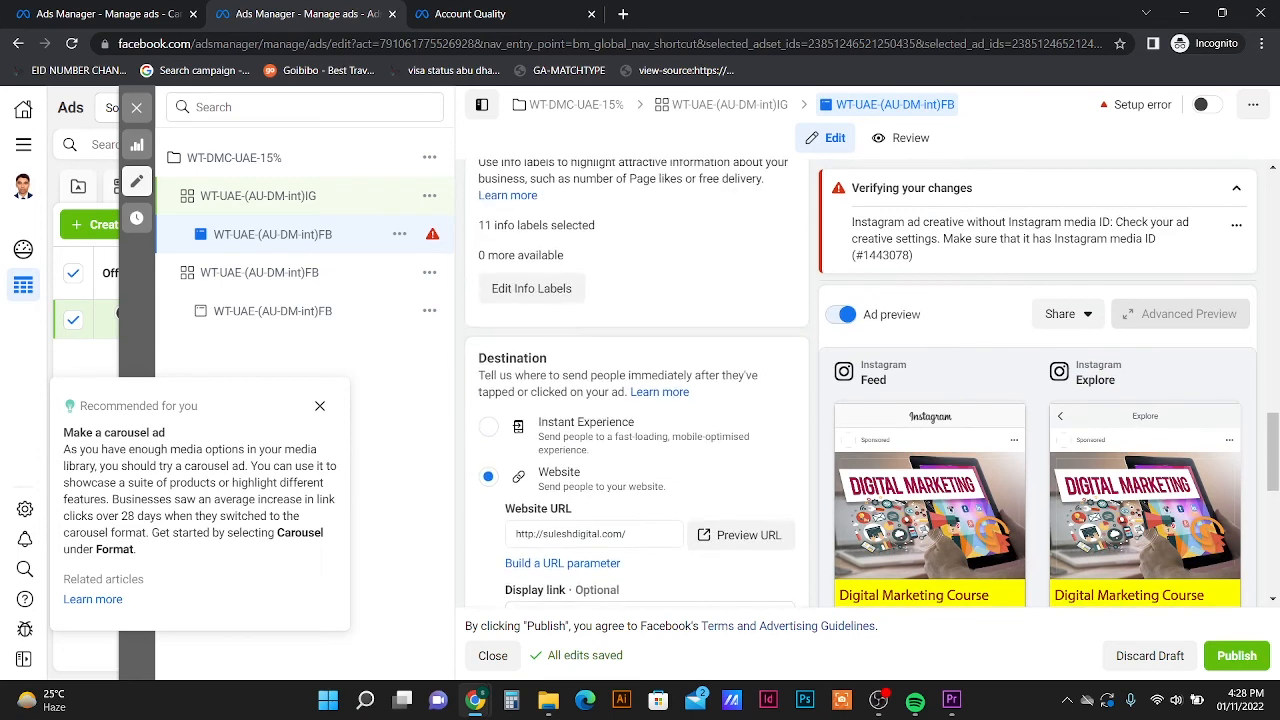
{"action": "scroll", "coordinate": [636, 380], "scroll_direction": "up", "scroll_amount": 3}
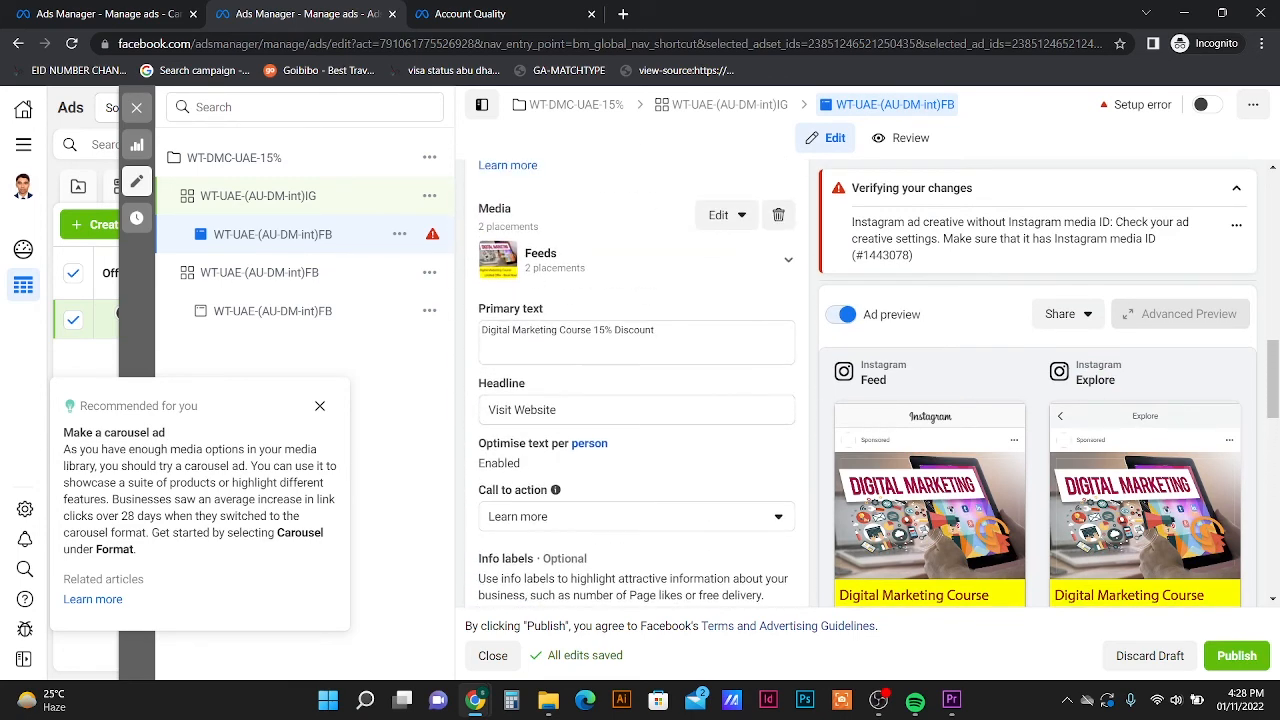
{"action": "scroll", "coordinate": [636, 380], "scroll_direction": "up", "scroll_amount": 8}
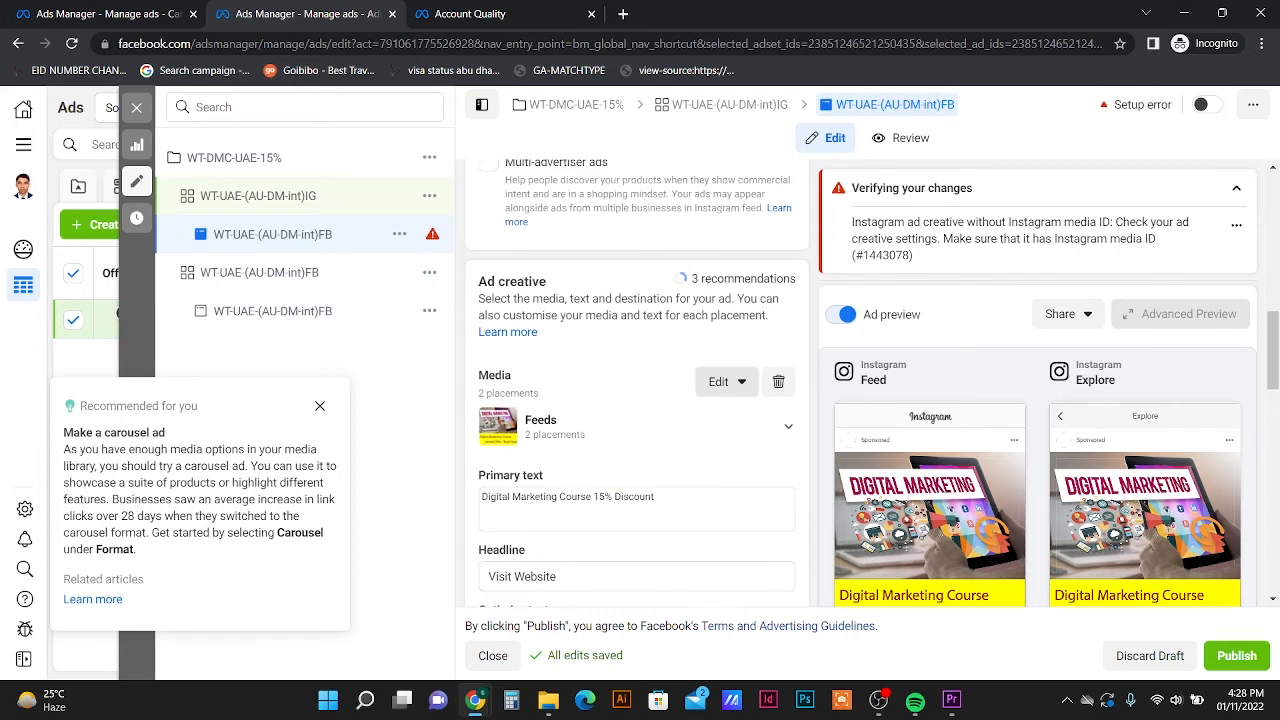
{"action": "scroll", "coordinate": [636, 380], "scroll_direction": "up", "scroll_amount": 1}
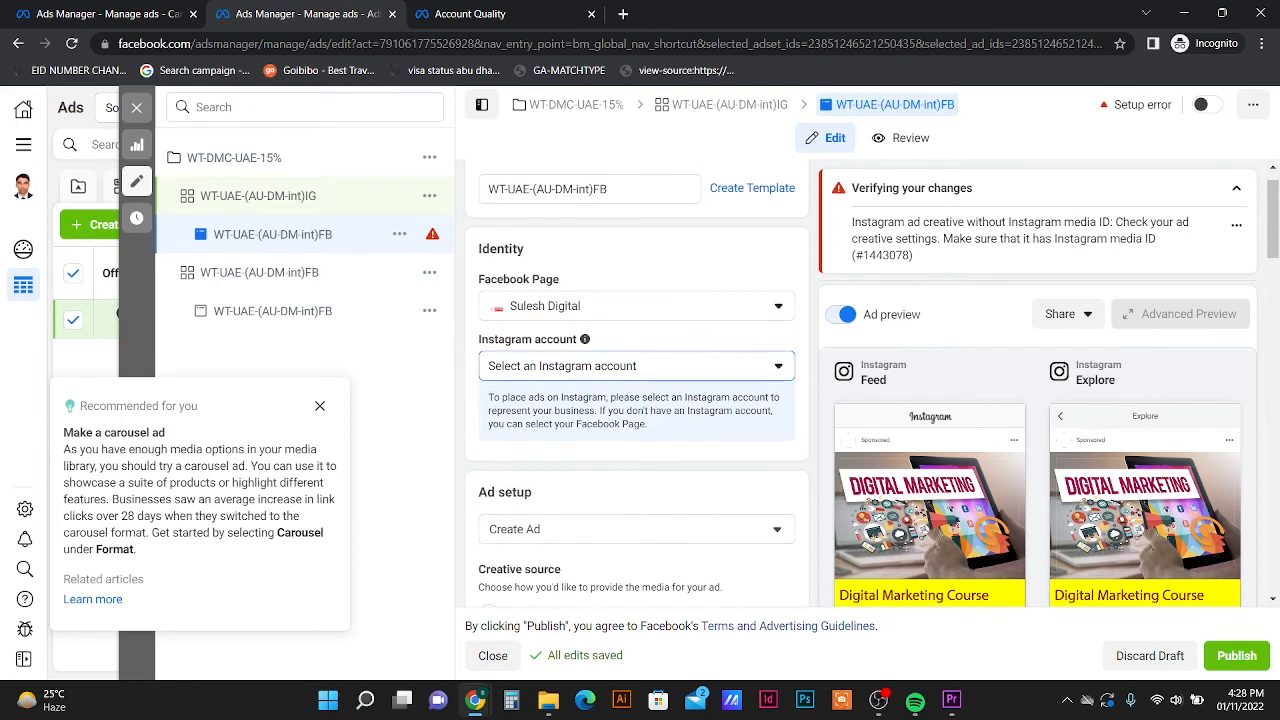
- Set the copied ad's Instagram account to suleshdigital and rename the ad to WT-UAE-(AU-DM-int)IG
{"action": "left_click", "coordinate": [636, 366]}
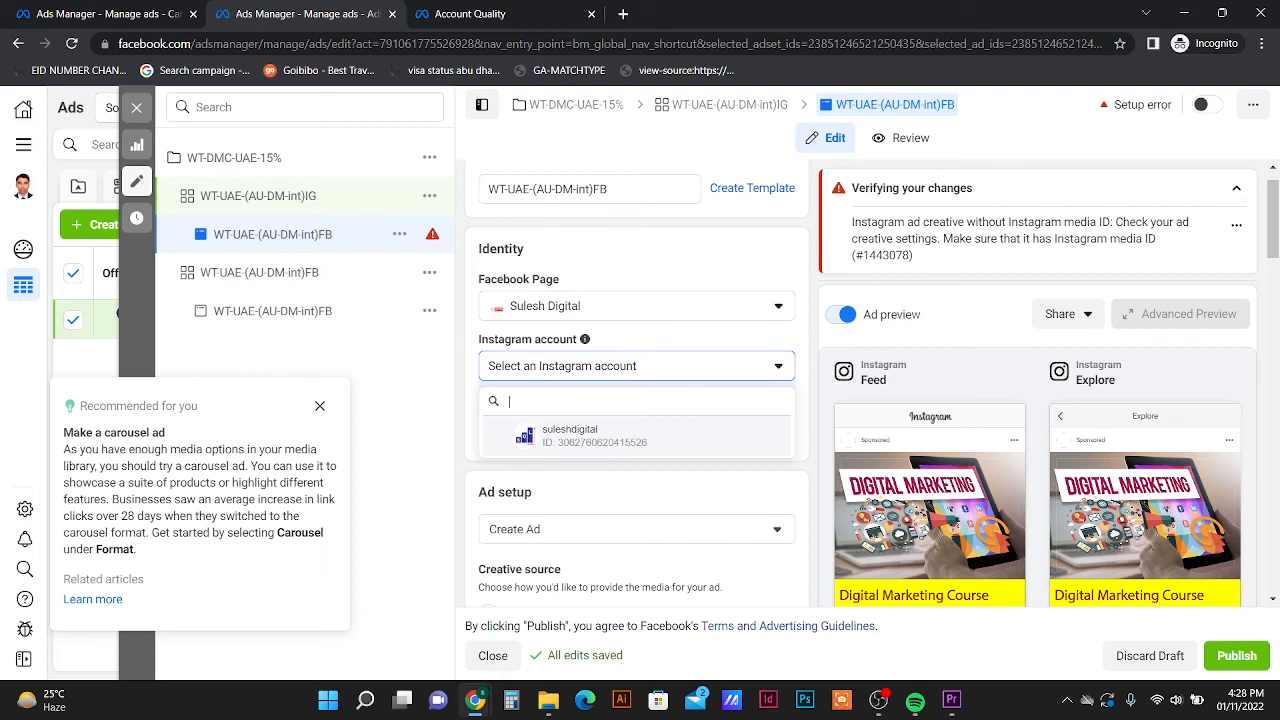
{"action": "left_click", "coordinate": [590, 435]}
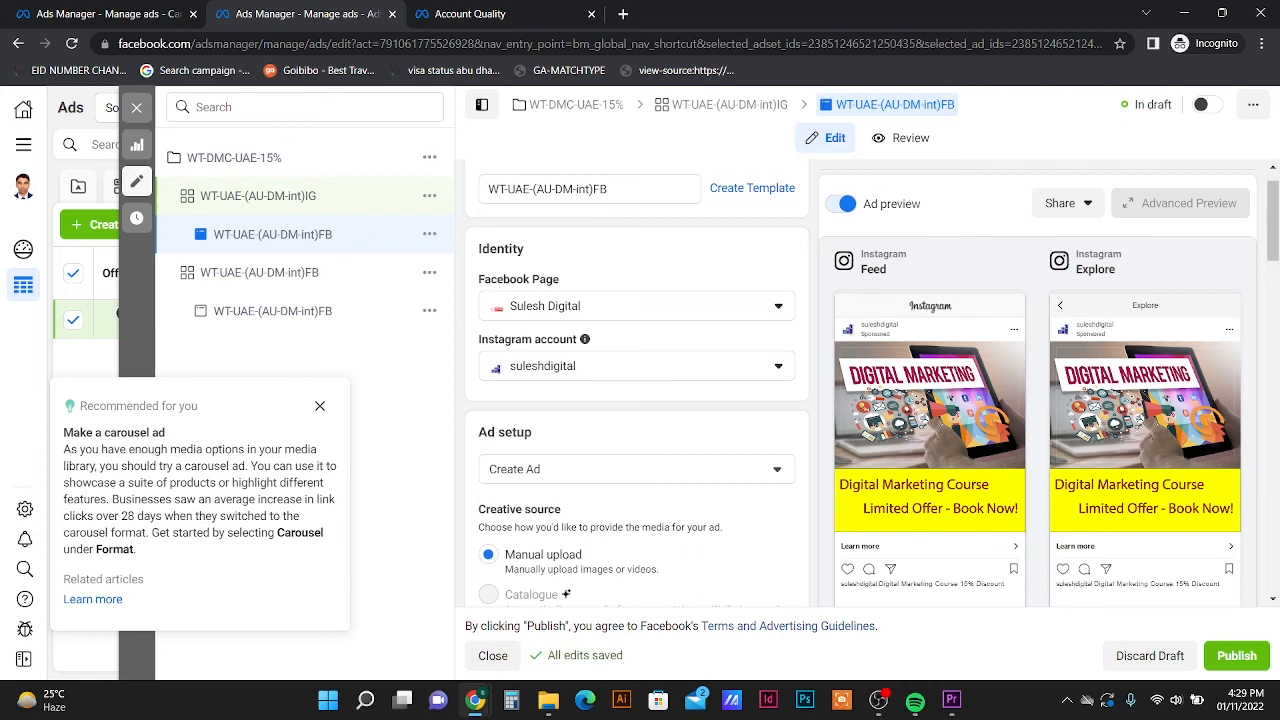
{"action": "scroll", "coordinate": [636, 400], "scroll_direction": "up", "scroll_amount": 1}
{"action": "double_click", "coordinate": [600, 231]}
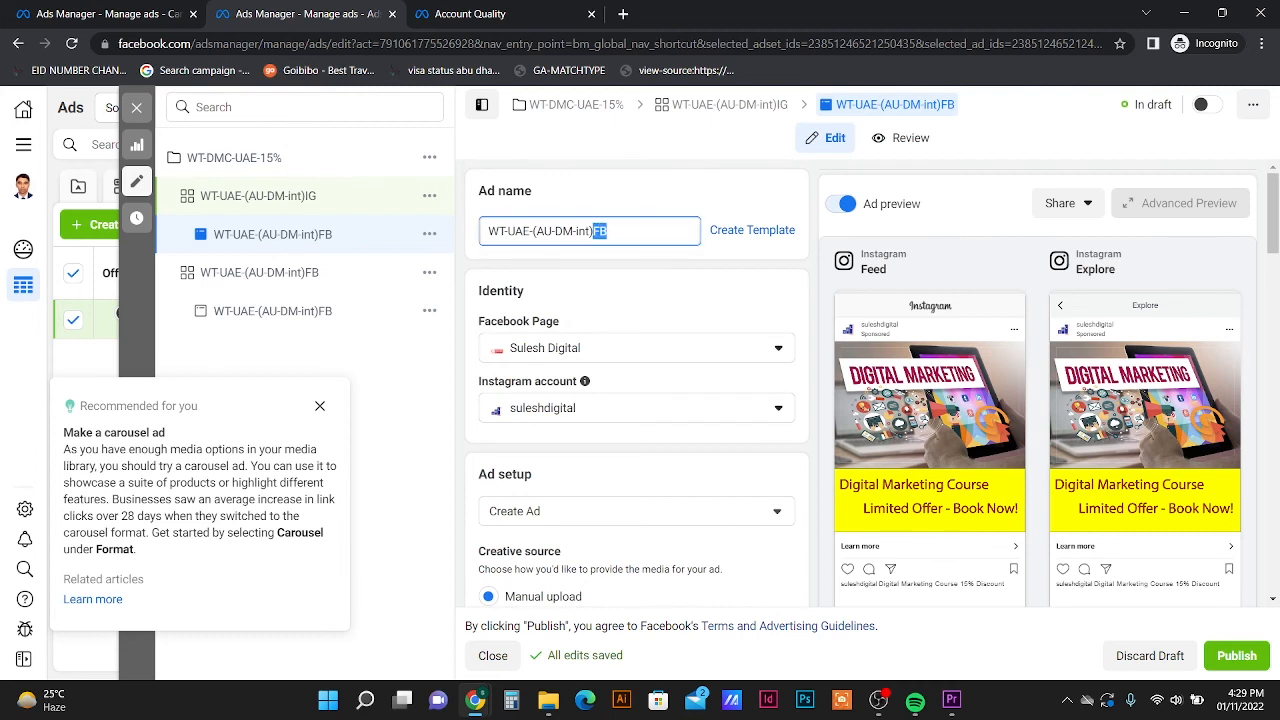
{"action": "type", "text": "IG"}
{"action": "left_click", "coordinate": [656, 288]}
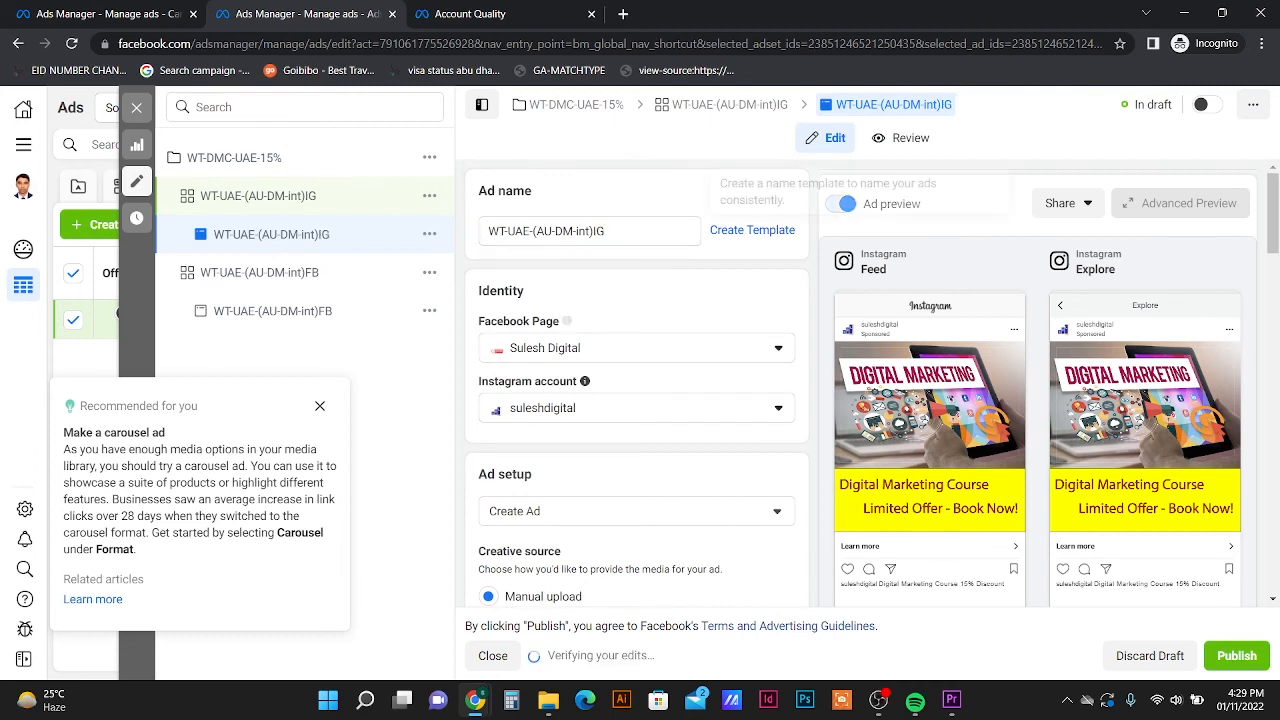
- Publish the new Instagram ad set with its ad and close the editor
{"action": "scroll", "coordinate": [600, 400], "scroll_direction": "down", "scroll_amount": 3}
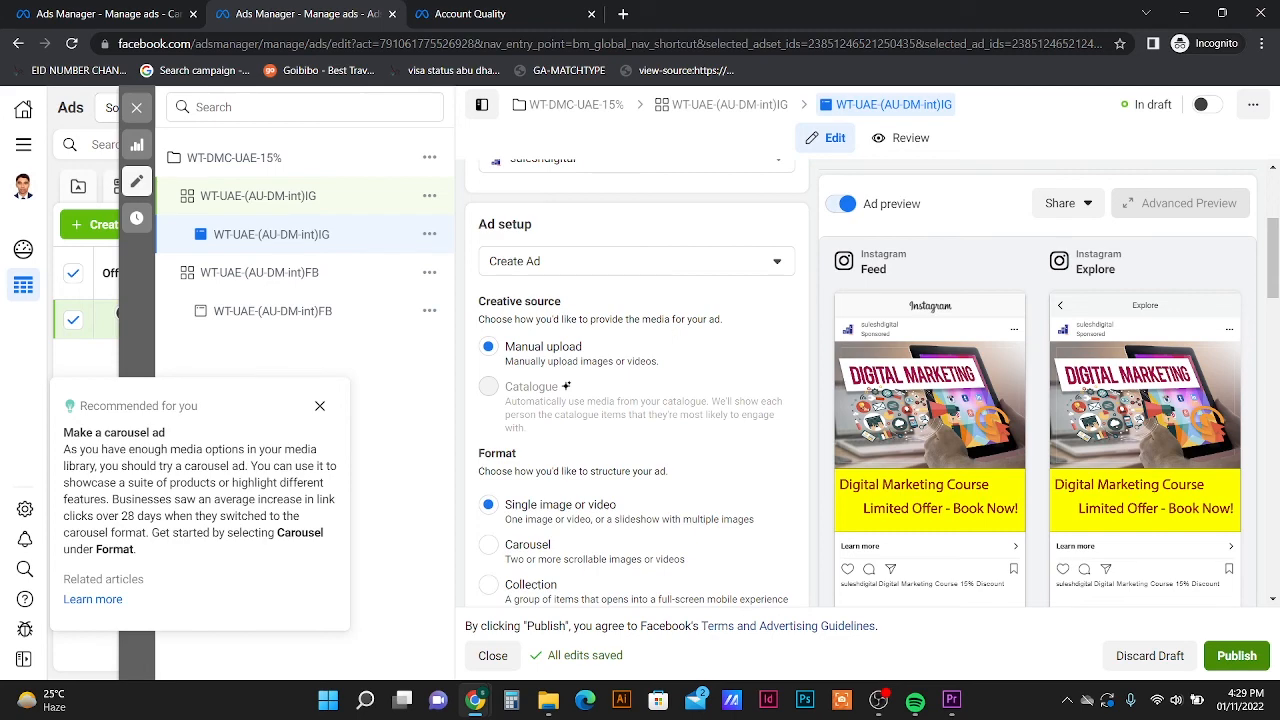
{"action": "left_click", "coordinate": [1237, 655]}
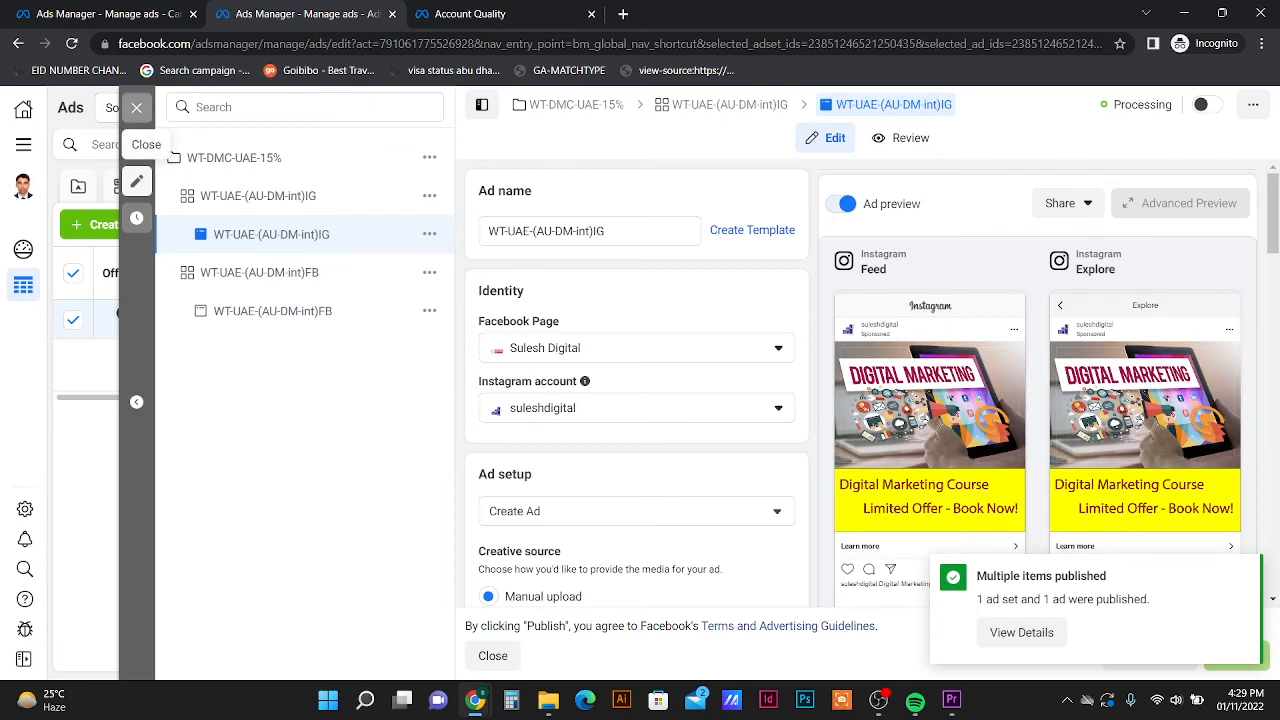
{"action": "left_click", "coordinate": [136, 107]}
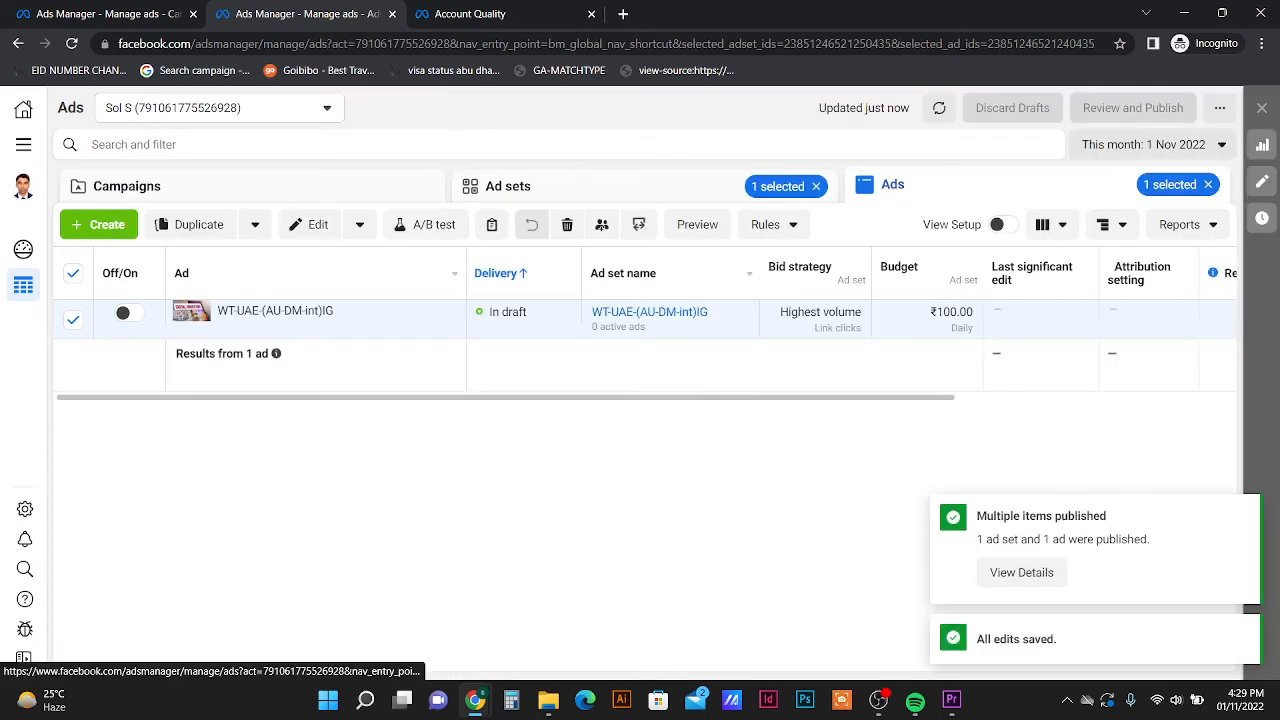
- Select the campaign WT-DMC-UAE-15%, clear the ad set and ad selections, and list all the campaign's ad sets
{"action": "left_click", "coordinate": [127, 186]}
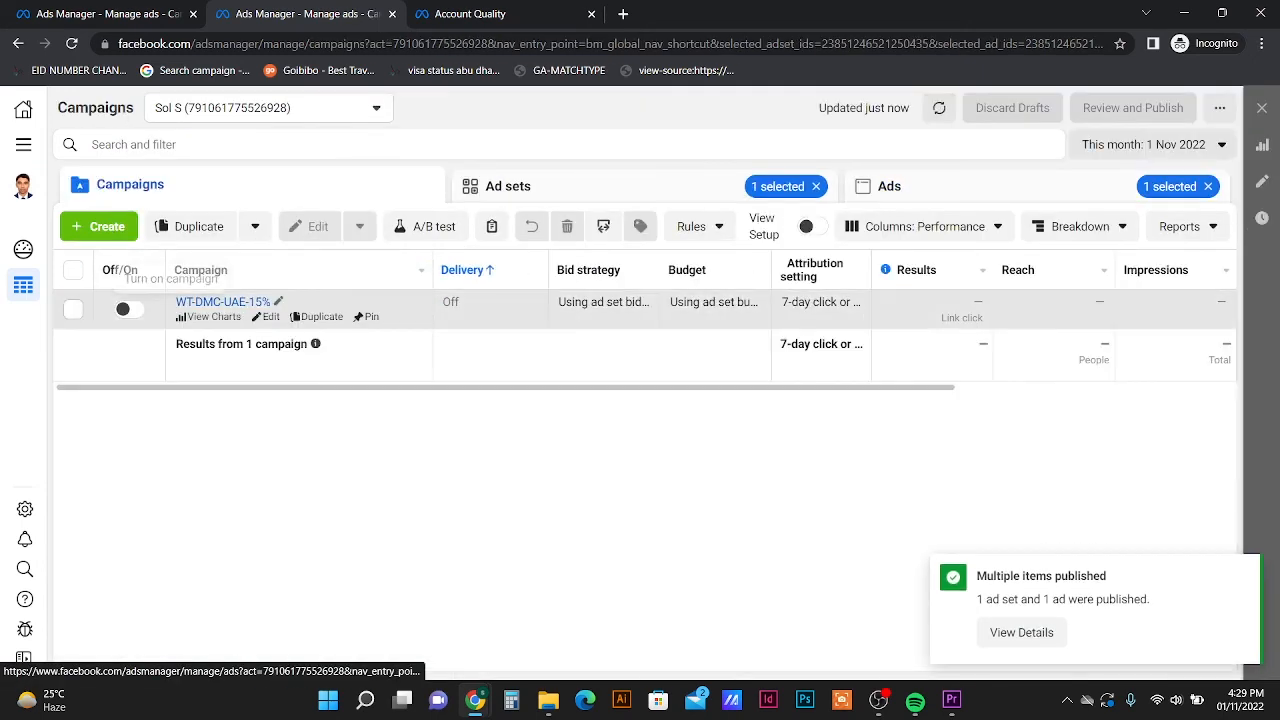
{"action": "left_click", "coordinate": [73, 309]}
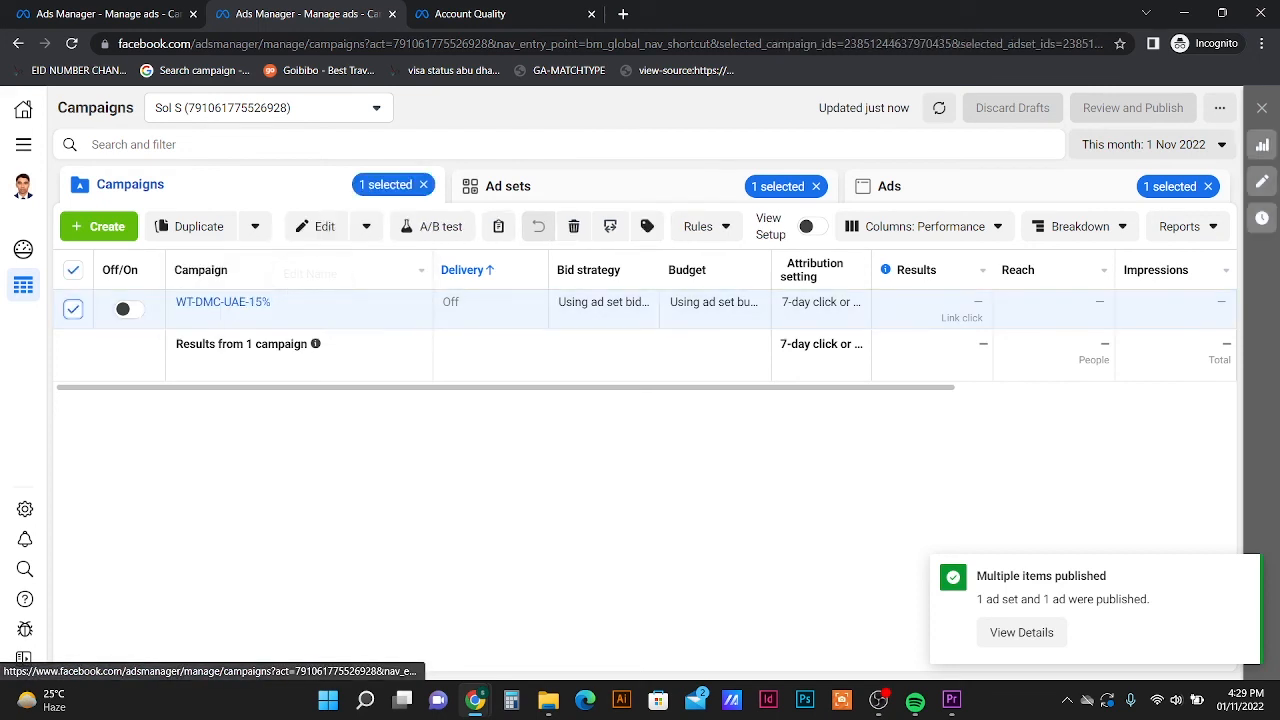
{"action": "left_click", "coordinate": [508, 186]}
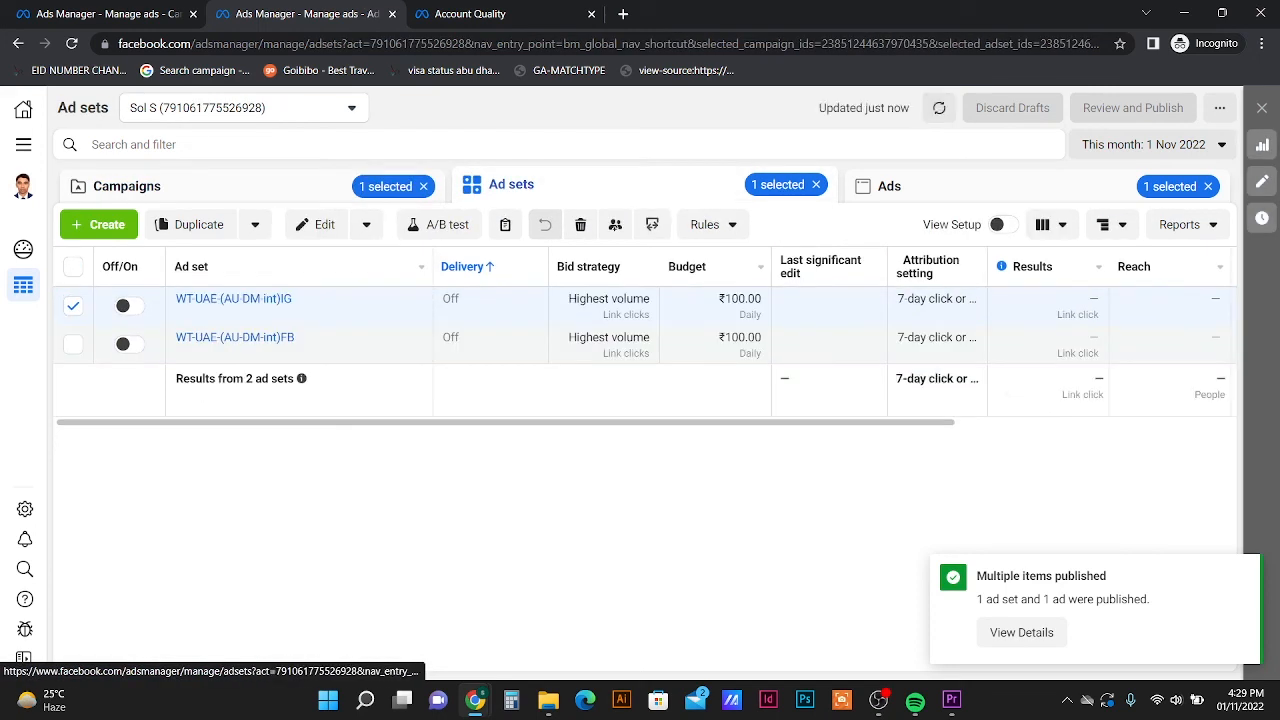
{"action": "left_click", "coordinate": [816, 185]}
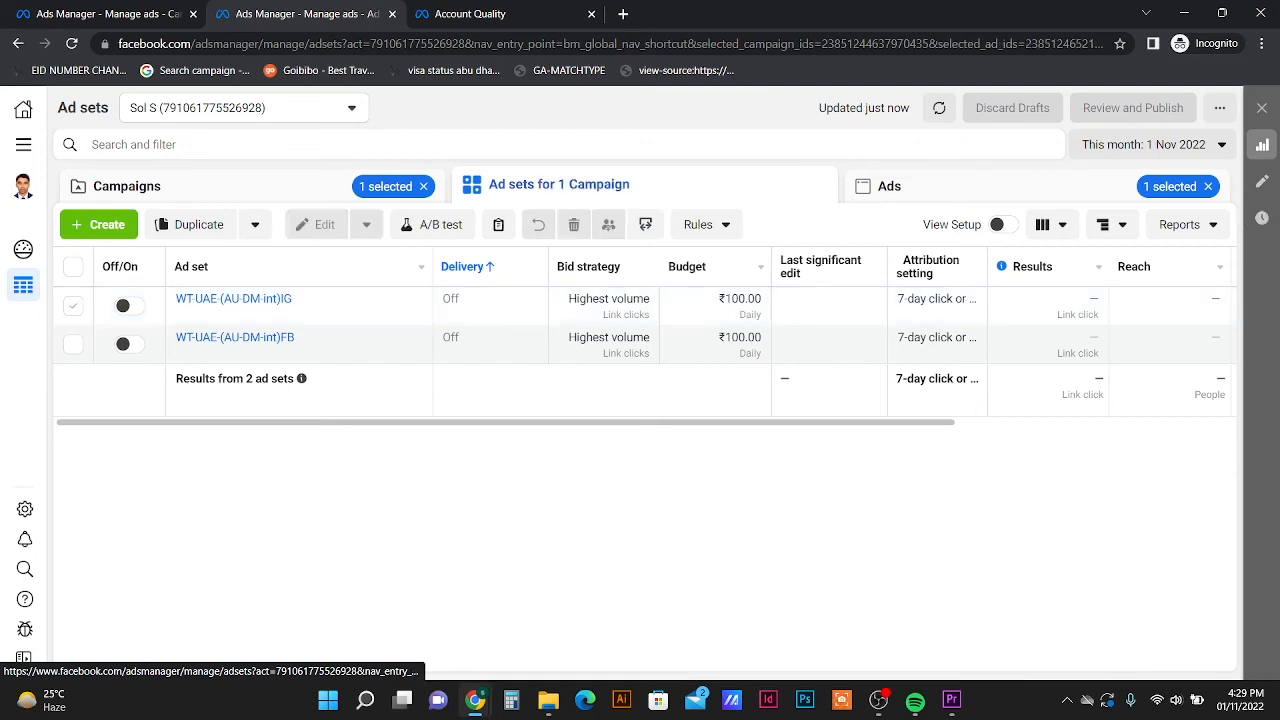
{"action": "left_click", "coordinate": [1208, 187]}
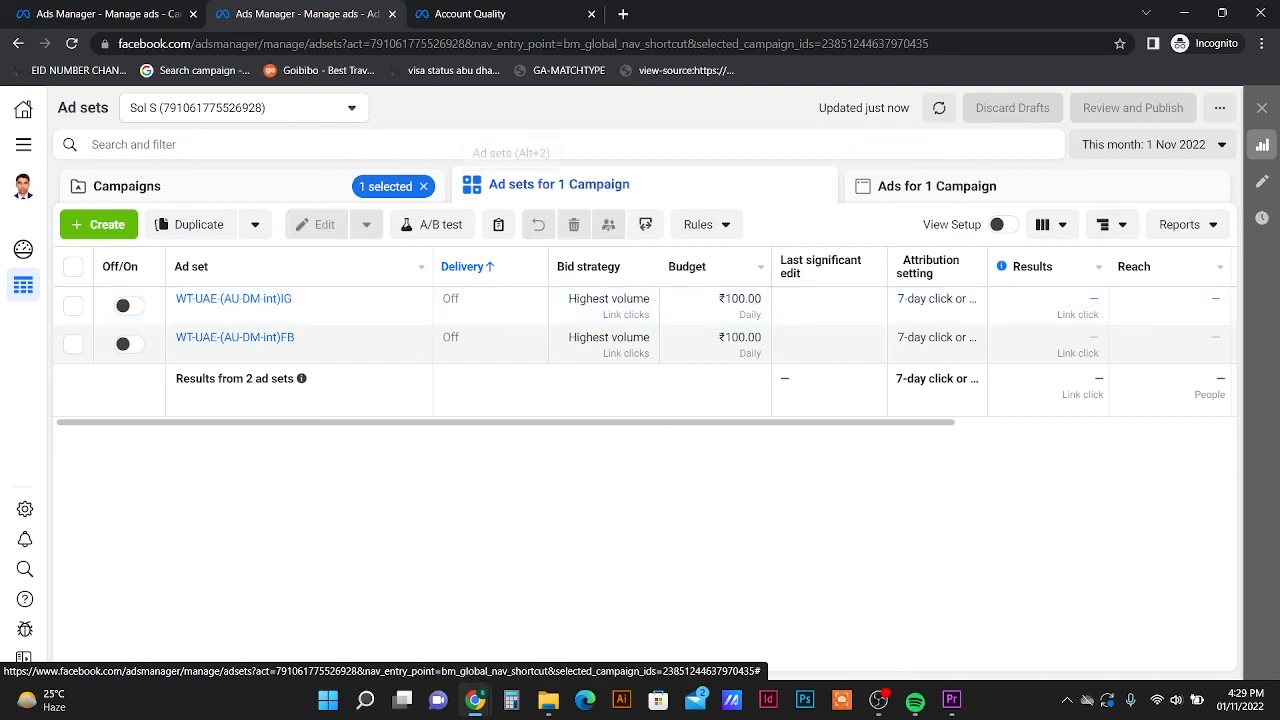
{"action": "left_click", "coordinate": [127, 186]}
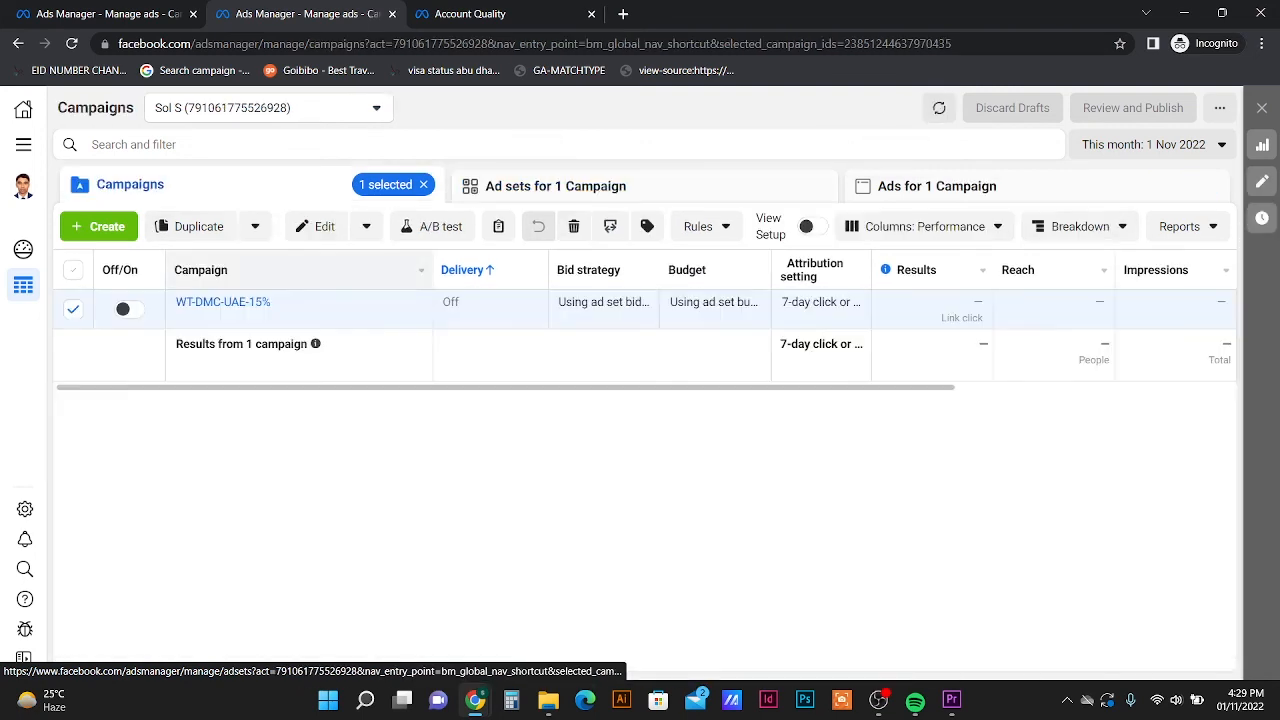
{"action": "left_click", "coordinate": [530, 186]}
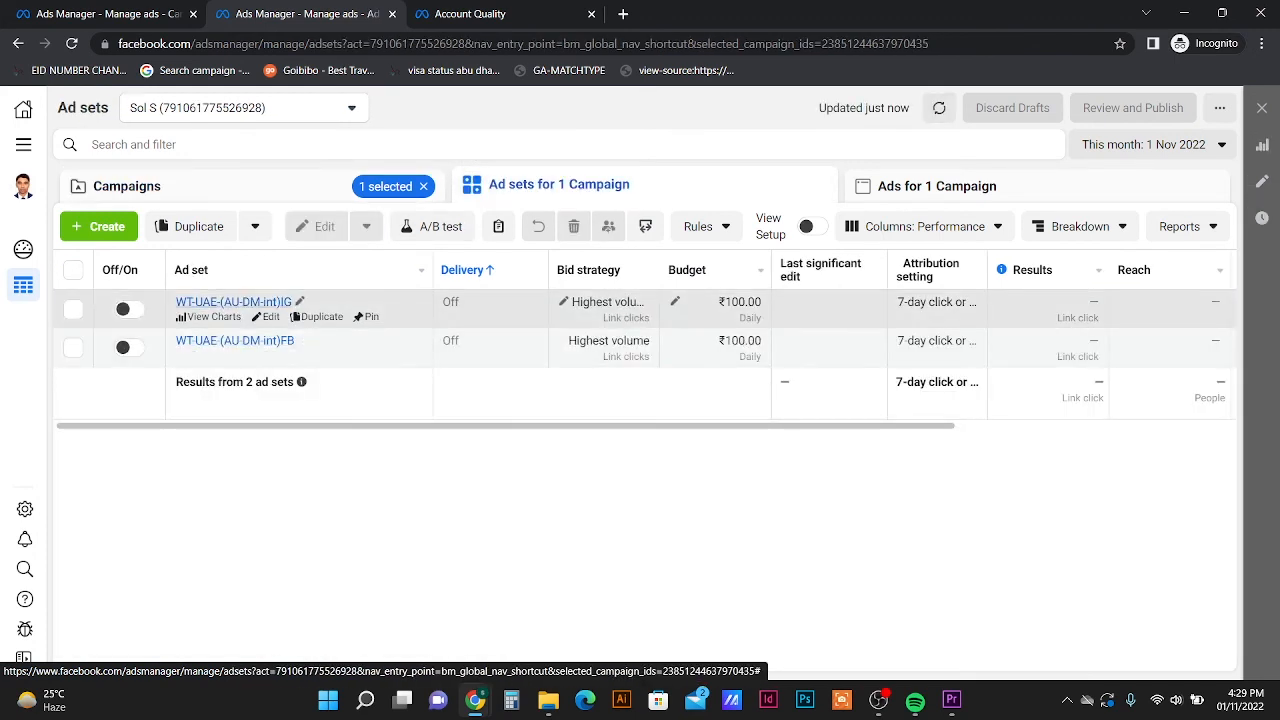
- Review the performance columns of both ad sets, from bid strategy and budget through results, reach, impressions and amount spent
{"action": "scroll", "coordinate": [645, 340], "scroll_direction": "right", "scroll_amount": 2}
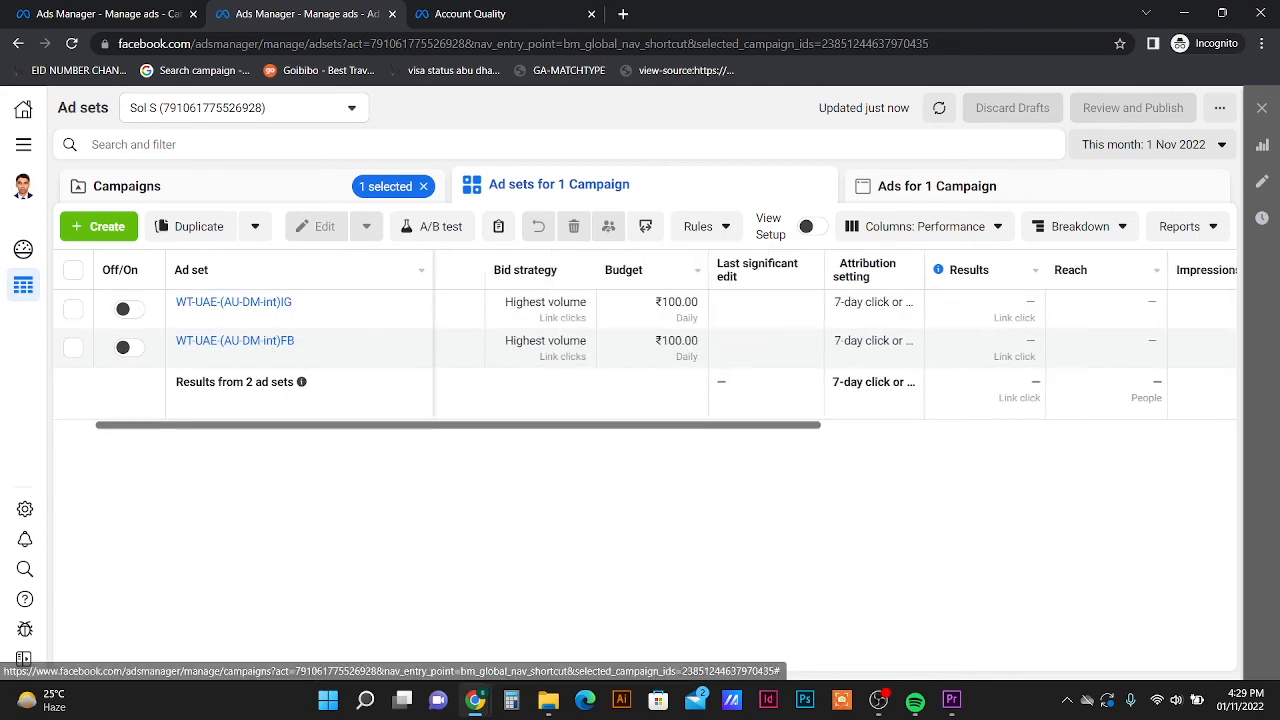
{"action": "scroll", "coordinate": [645, 340], "scroll_direction": "right", "scroll_amount": 2}
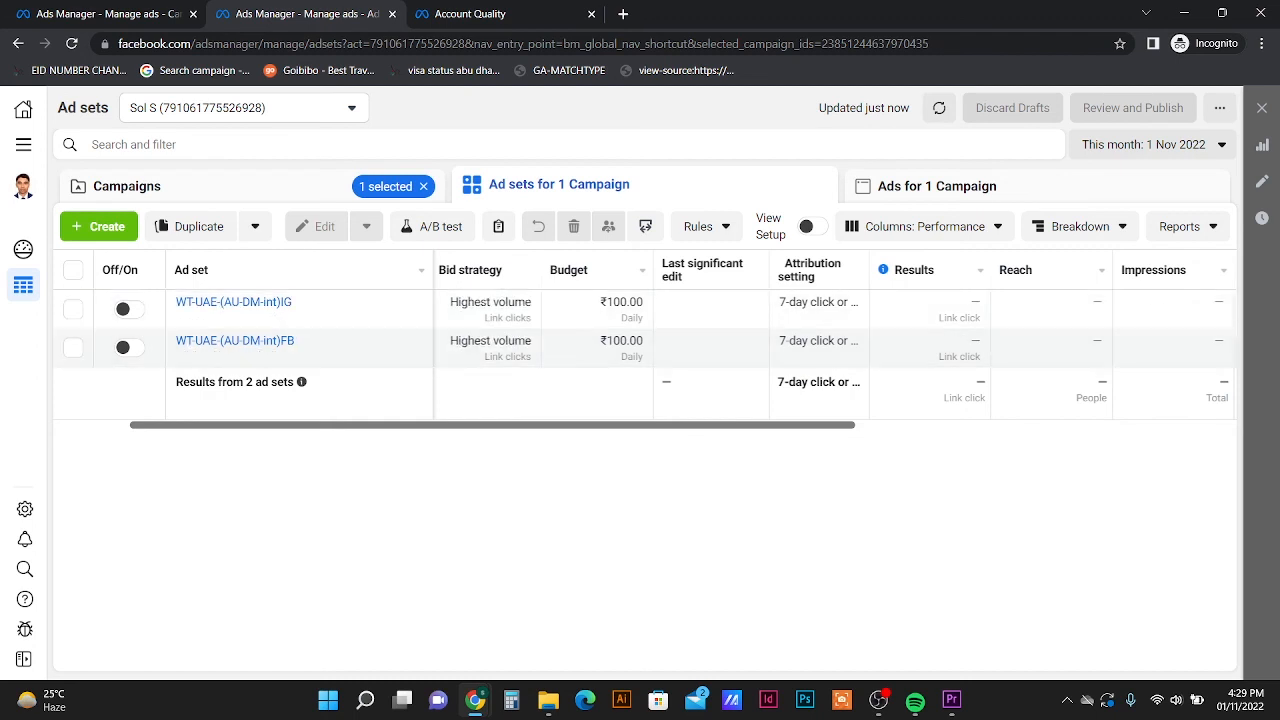
{"action": "left_click_drag", "start_coordinate": [780, 431], "coordinate": [960, 431]}
{"action": "left_click", "coordinate": [800, 436]}
{"action": "left_click_drag", "start_coordinate": [790, 425], "coordinate": [899, 425]}
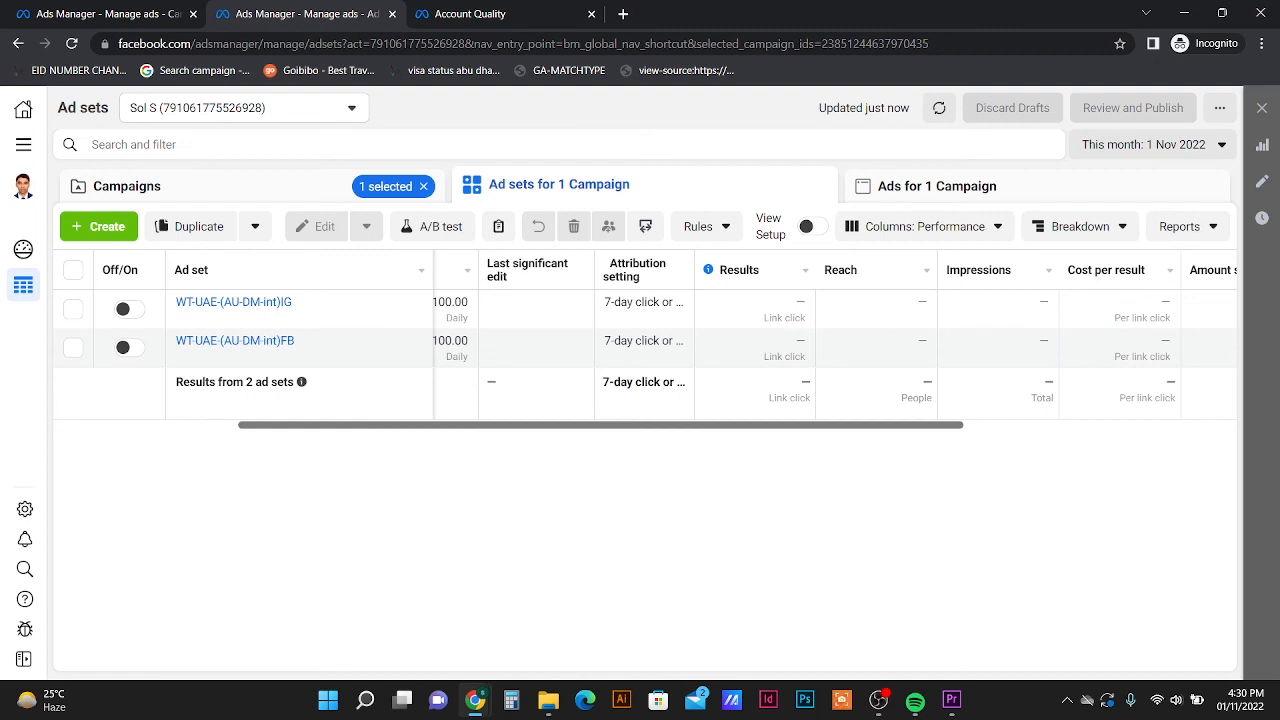
{"action": "scroll", "coordinate": [645, 340], "scroll_direction": "left", "scroll_amount": 5}
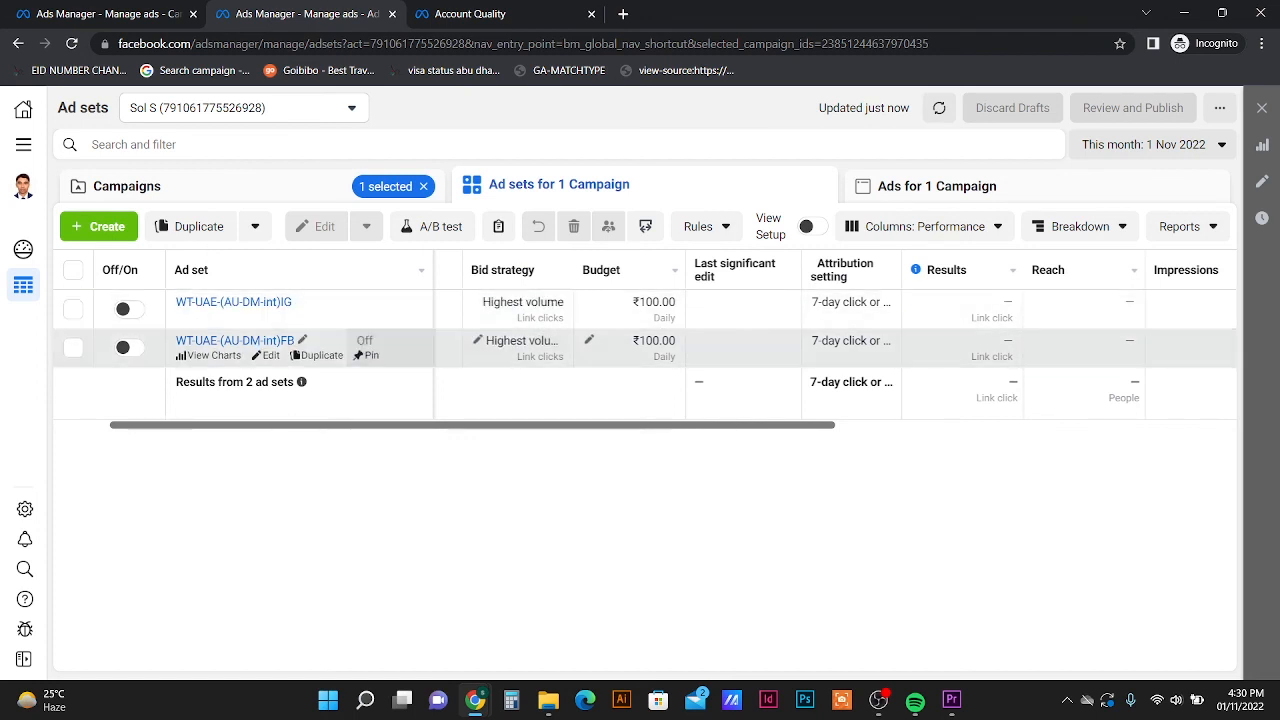
{"action": "scroll", "coordinate": [656, 340], "scroll_direction": "left", "scroll_amount": 2}
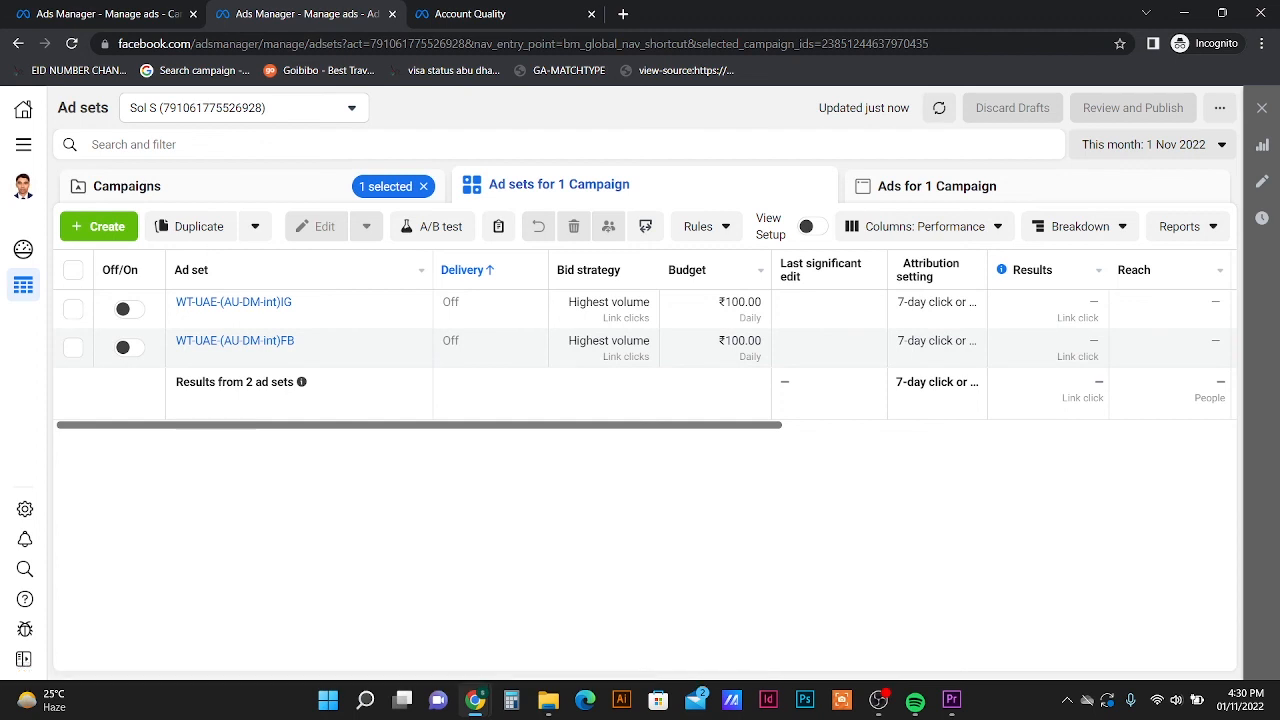
{"action": "scroll", "coordinate": [645, 340], "scroll_direction": "right", "scroll_amount": 4}
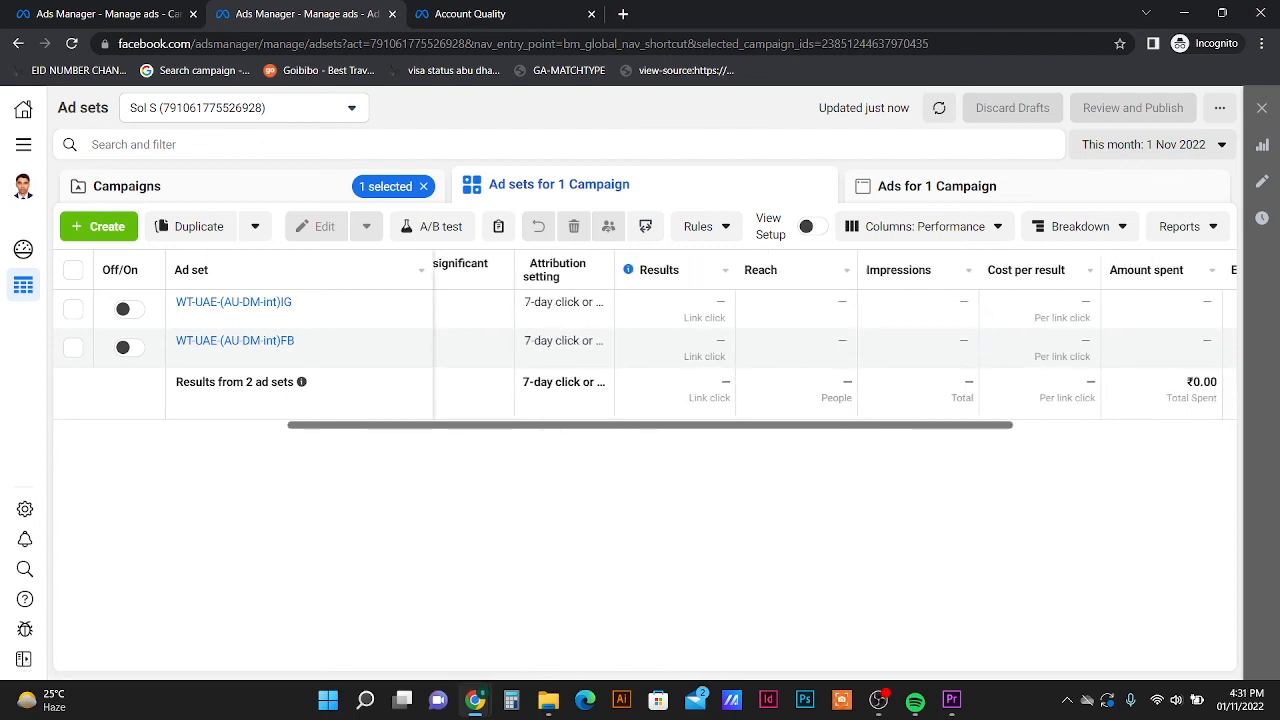
{"action": "scroll", "coordinate": [645, 340], "scroll_direction": "left", "scroll_amount": 4}
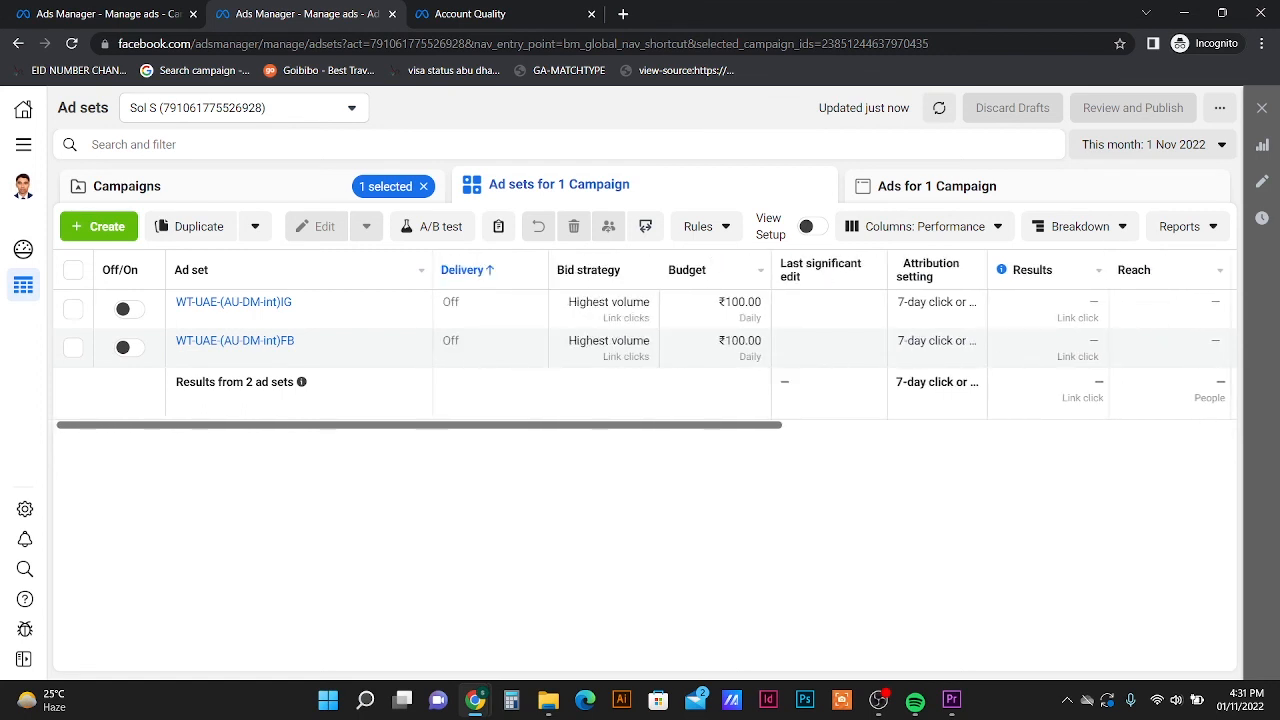